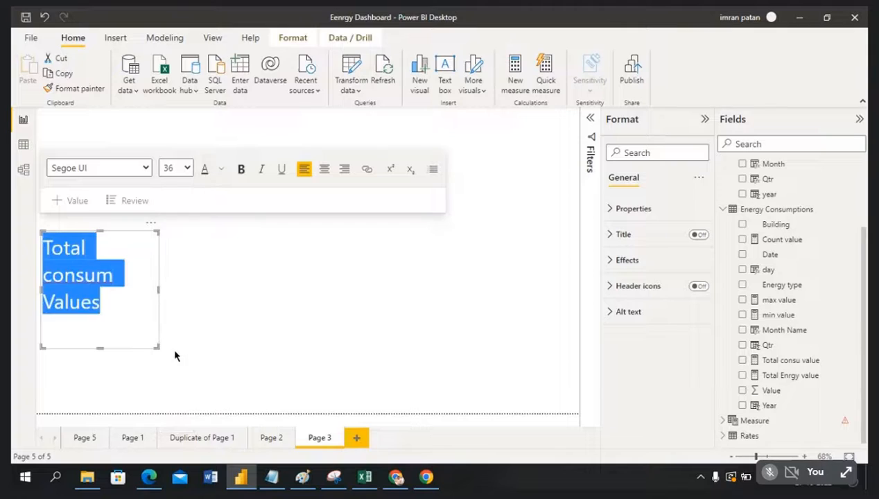
Resize the "Total consum Values" text box to fit the heading on one line and colour its text dark blue.
drag(157, 290, 305, 285)
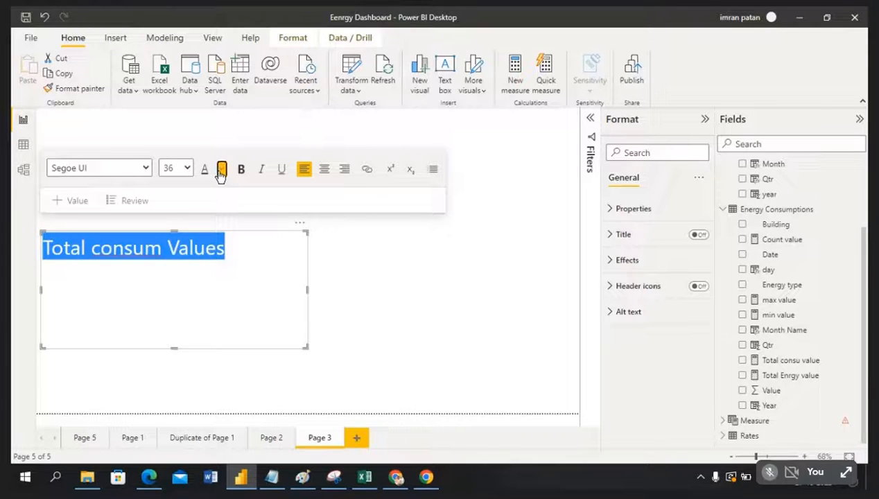
click(221, 170)
click(287, 301)
drag(176, 347, 176, 267)
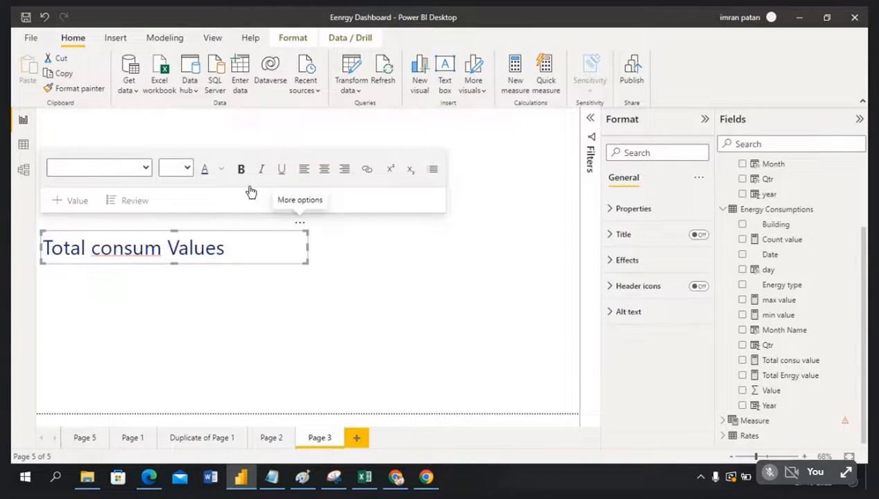
Move the heading text box to the page's top-left corner and remove the empty visual beneath it.
drag(238, 222, 237, 102)
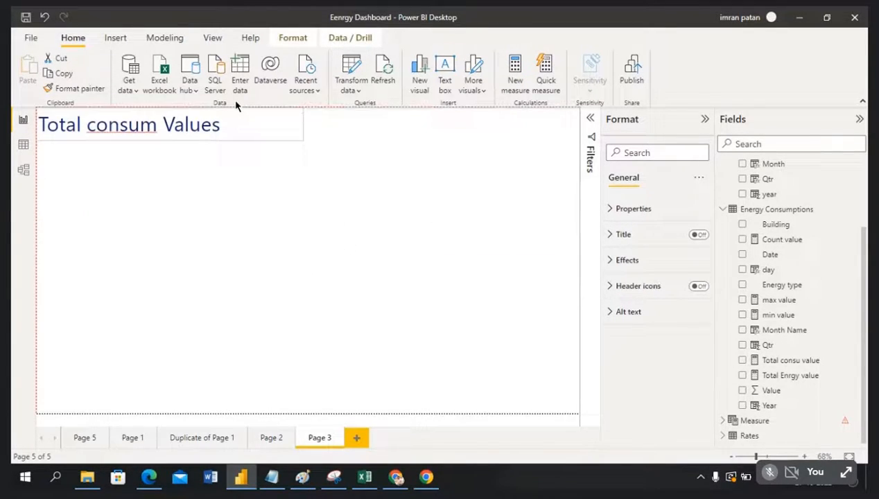
click(260, 236)
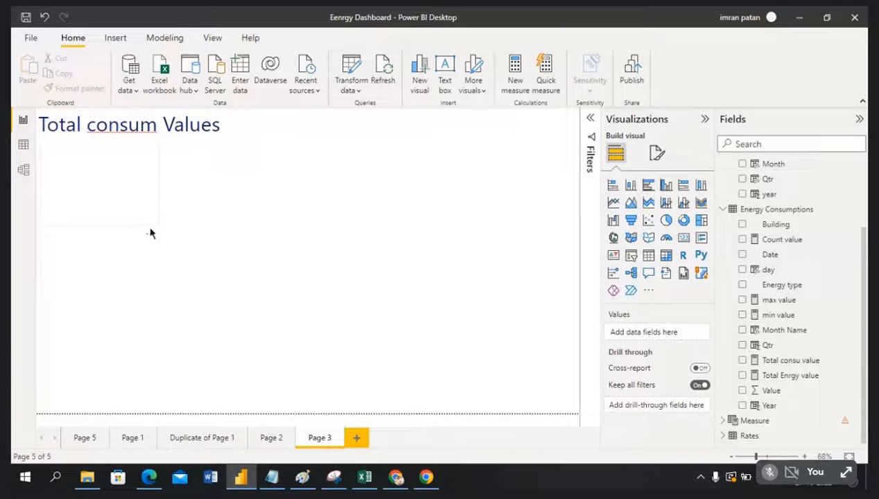
right_click(152, 235)
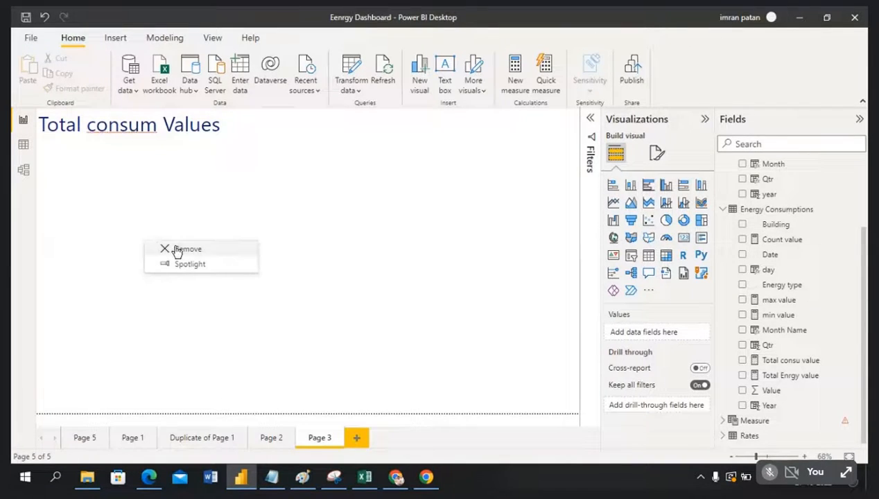
click(178, 250)
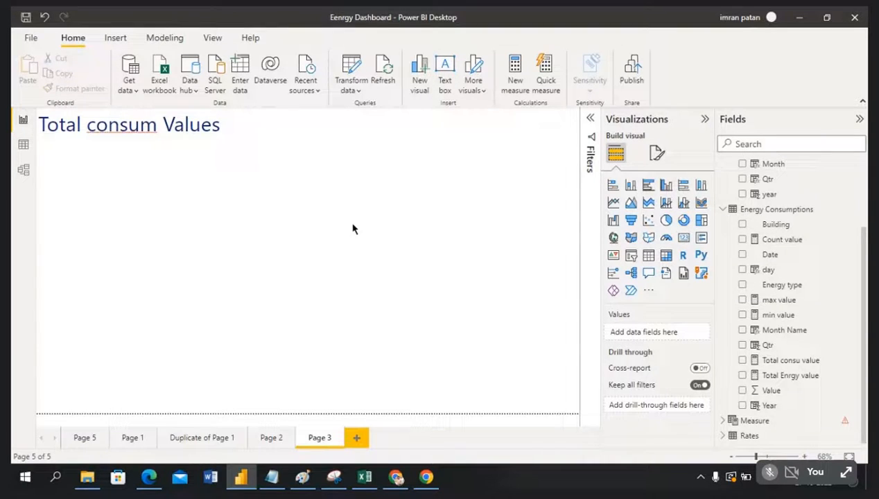
Open Notepad and write the note "YTD = Year to DATE - current year 01/01/2022 to 27/10/2022".
click(59, 480)
text(note)
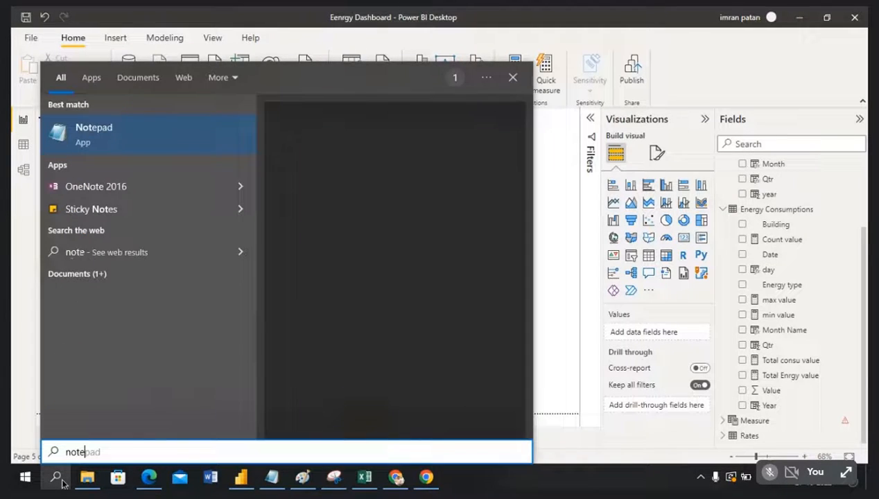
click(128, 138)
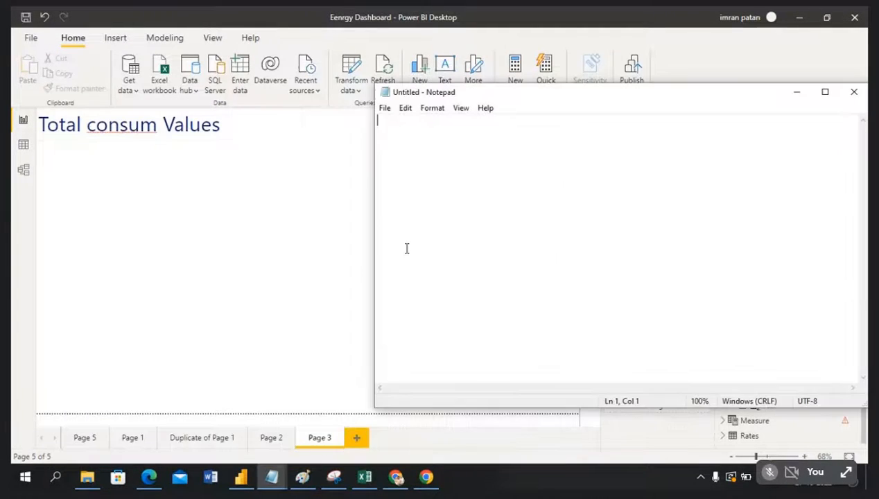
text(YTD)
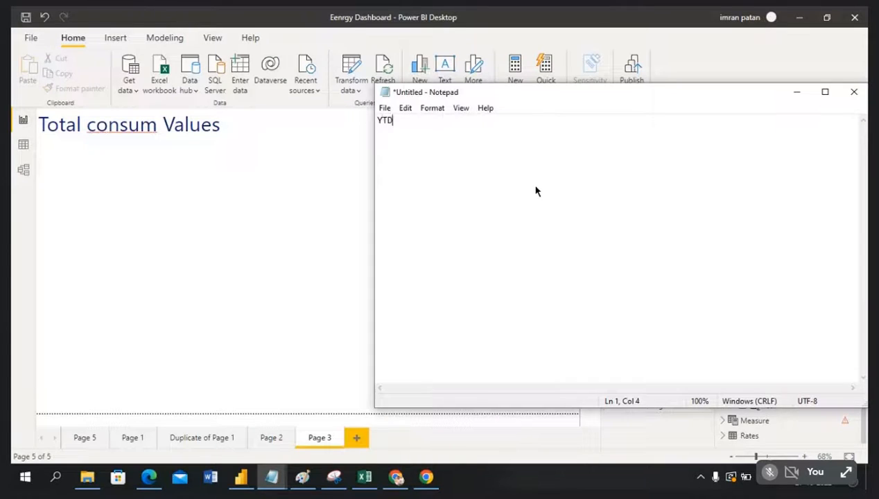
text( = Year to DATE)
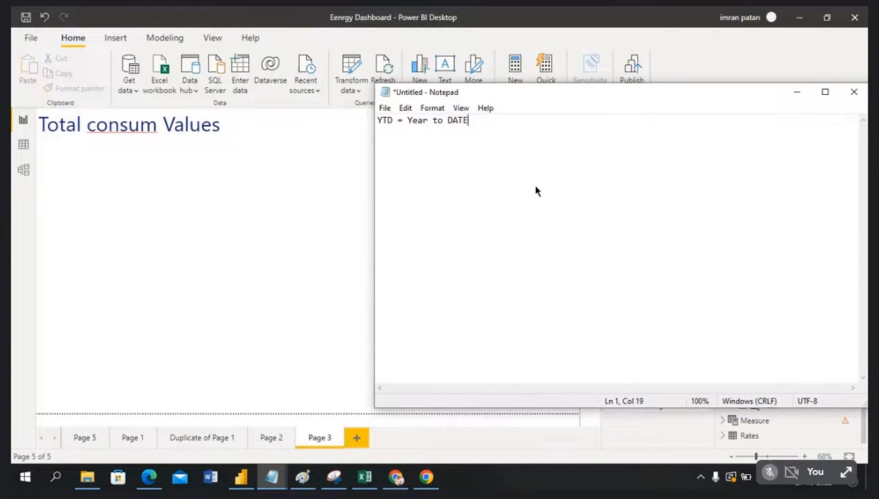
text( - current year)
text(01/01/)
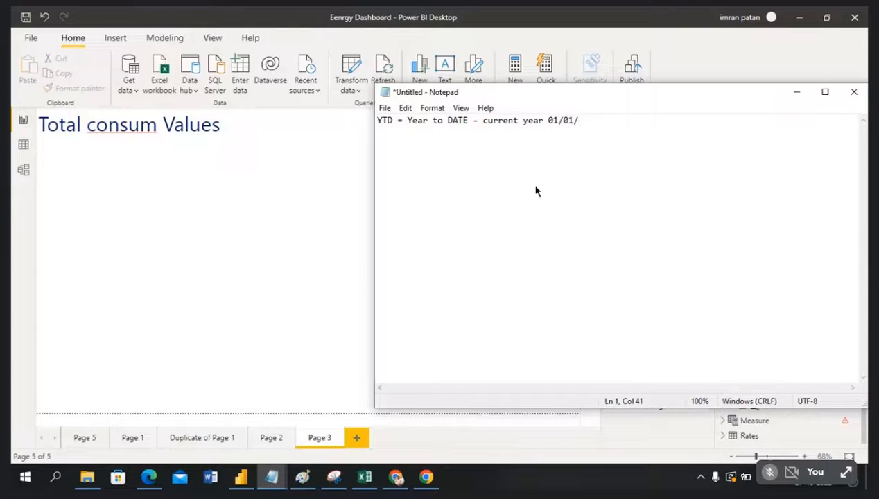
text(2022 to 27/10/)
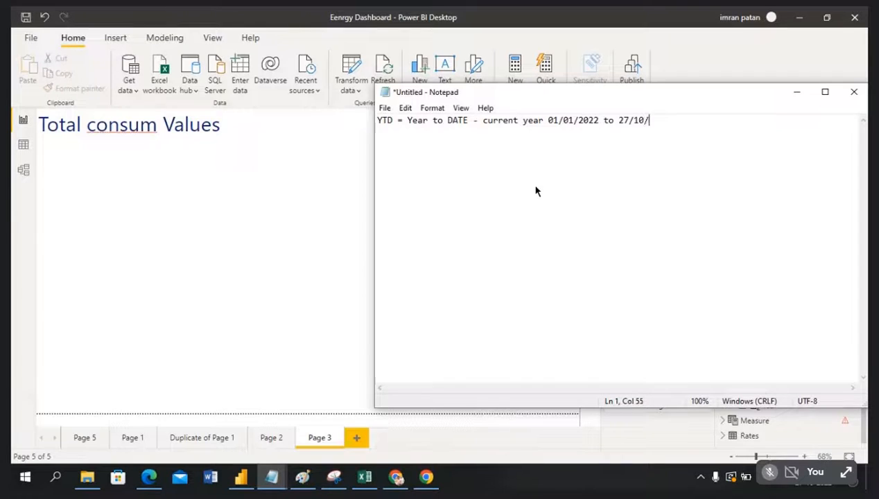
text(2022)
Replace the end date in the Notepad note with 20/12/2022.
key(BackSpace)
key(BackSpace)
key(BackSpace)
key(BackSpace)
key(BackSpace)
key(BackSpace)
key(BackSpace)
key(BackSpace)
key(BackSpace)
key(BackSpace)
text(20/12)
text(/2022)
Set the note's end date back to 27/10/2022.
key(BackSpace)
key(BackSpace)
key(BackSpace)
key(BackSpace)
key(BackSpace)
key(BackSpace)
key(BackSpace)
key(BackSpace)
key(BackSpace)
key(BackSpace)
text(27/10/2022)
Minimise Notepad and examine the full list of dates in the Energy Consumptions Date column's filter, cancel it, and return to the report.
click(796, 92)
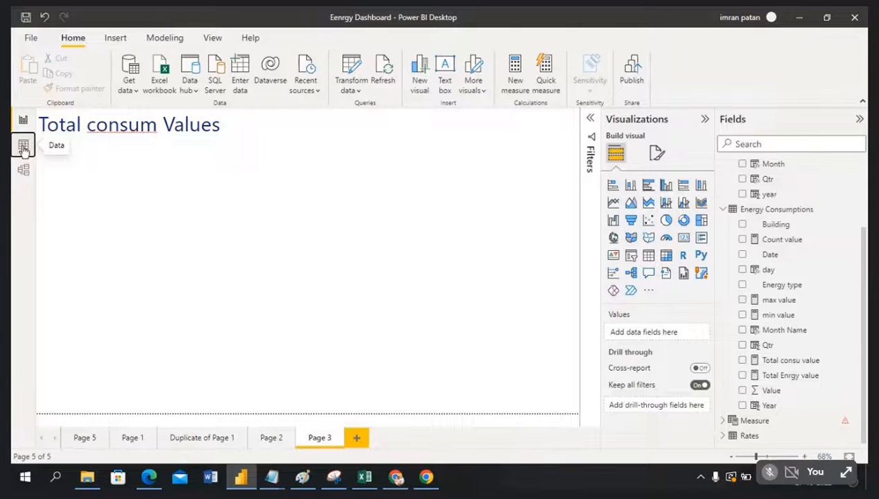
click(24, 147)
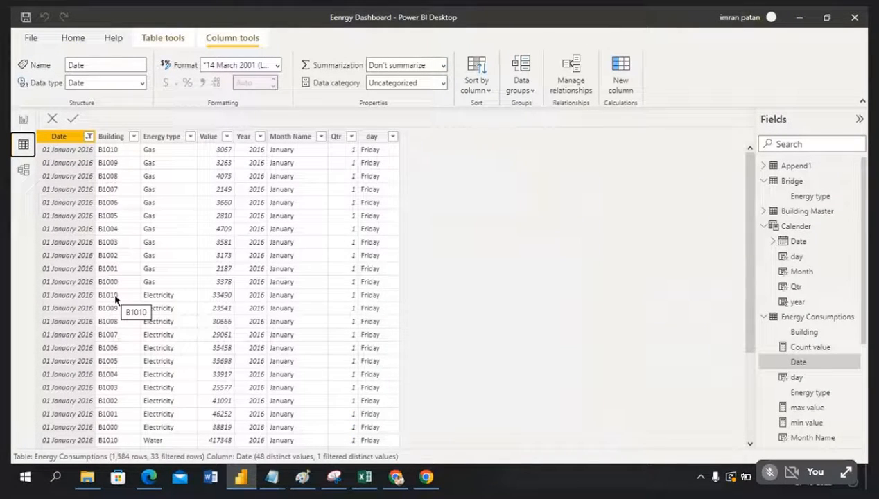
click(89, 137)
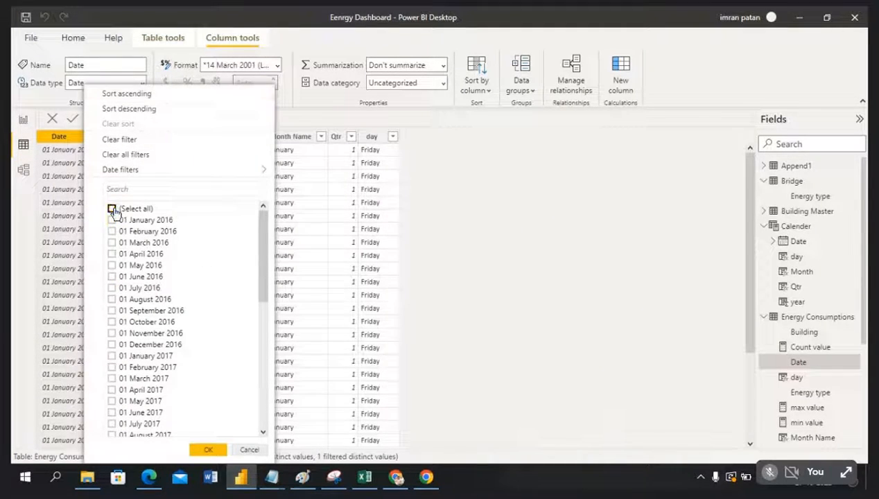
click(113, 209)
drag(264, 240, 265, 388)
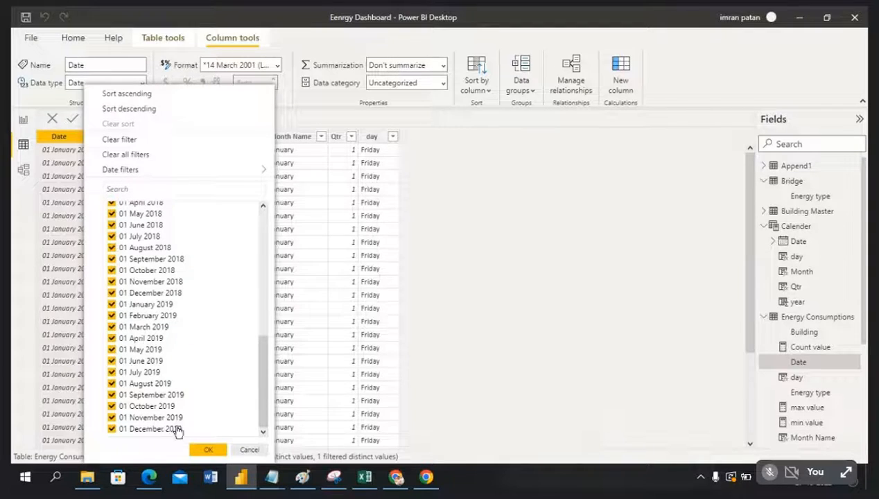
click(248, 450)
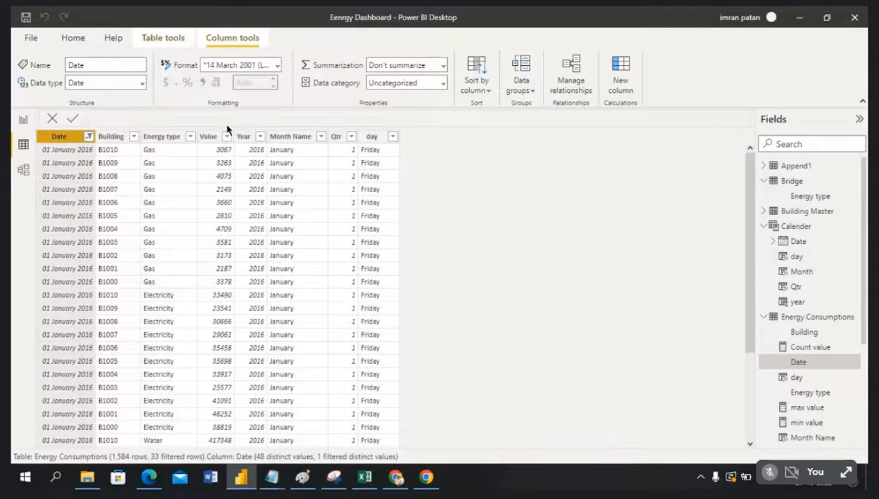
click(24, 121)
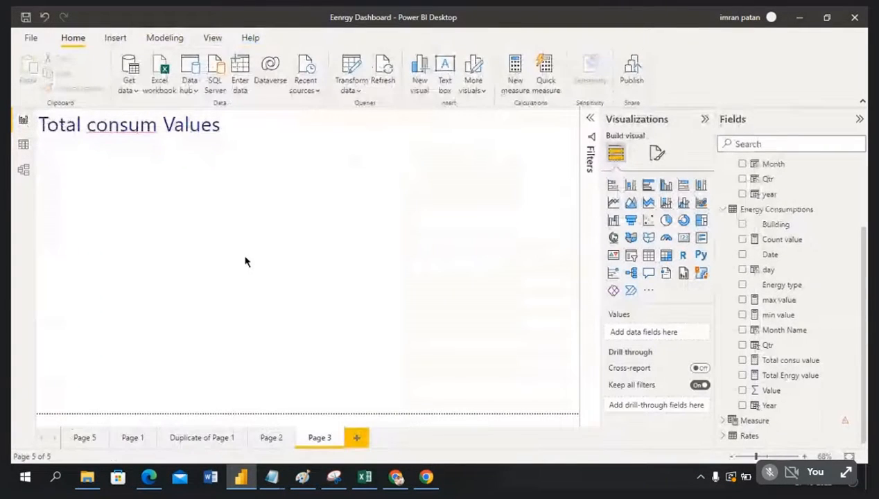
Create a measure named YTD in the Energy Consumptions table, starting TOTALYTD with sum('Energy Consumptions'[Value]) as its expression.
right_click(790, 217)
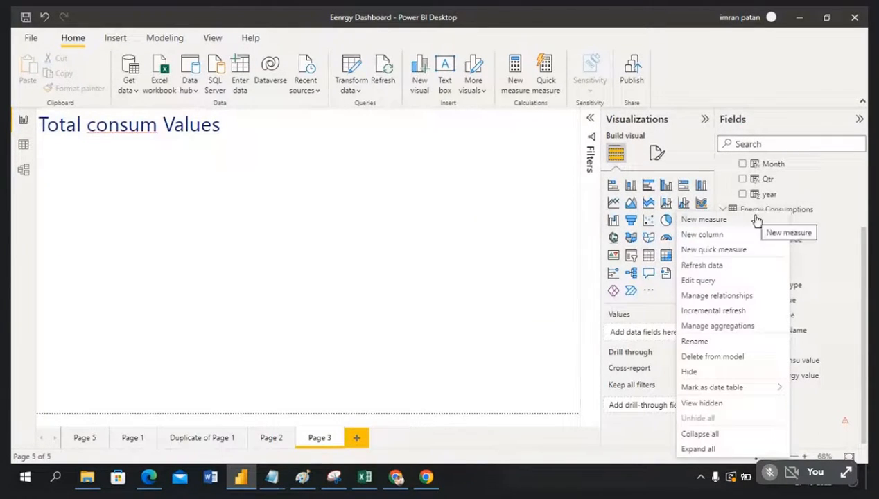
click(756, 220)
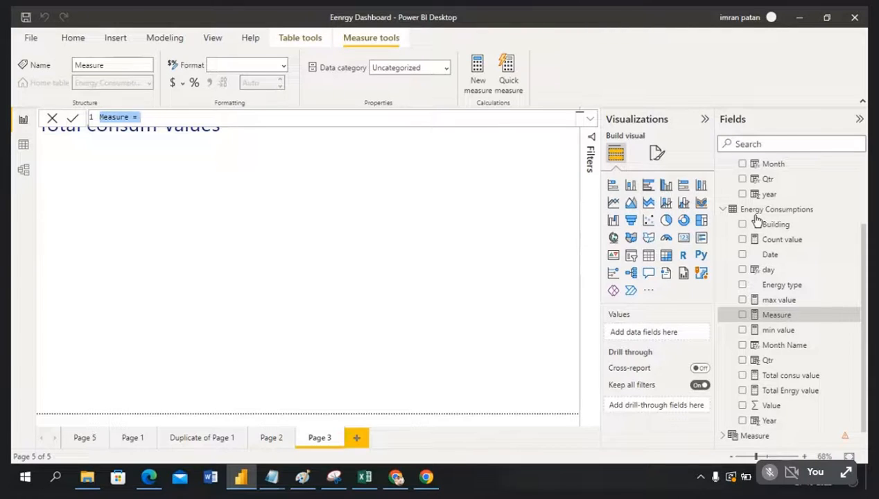
text(Y)
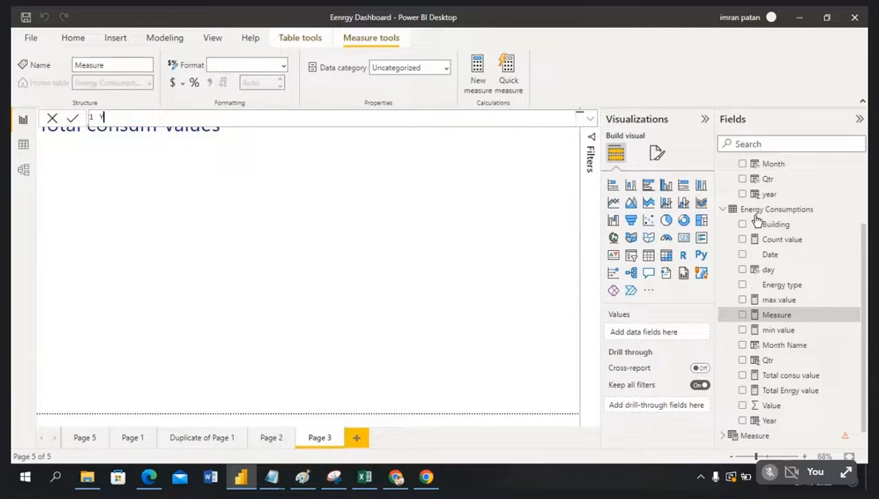
text(TD = total)
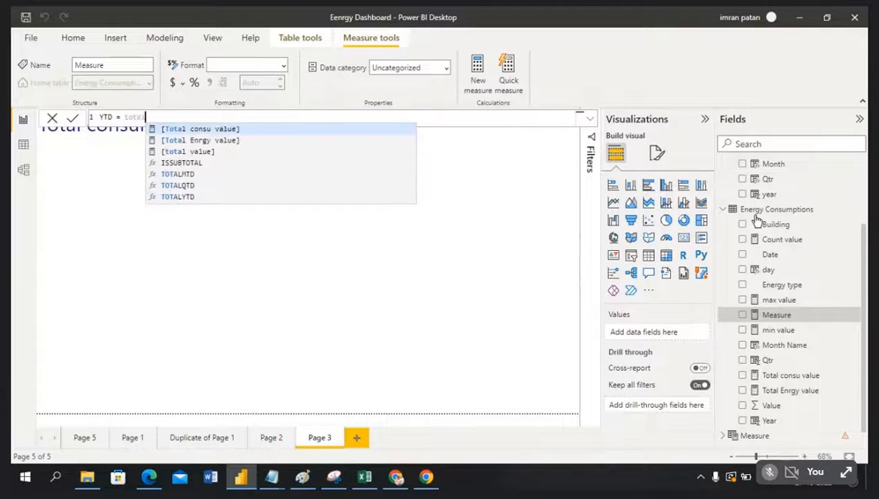
click(190, 200)
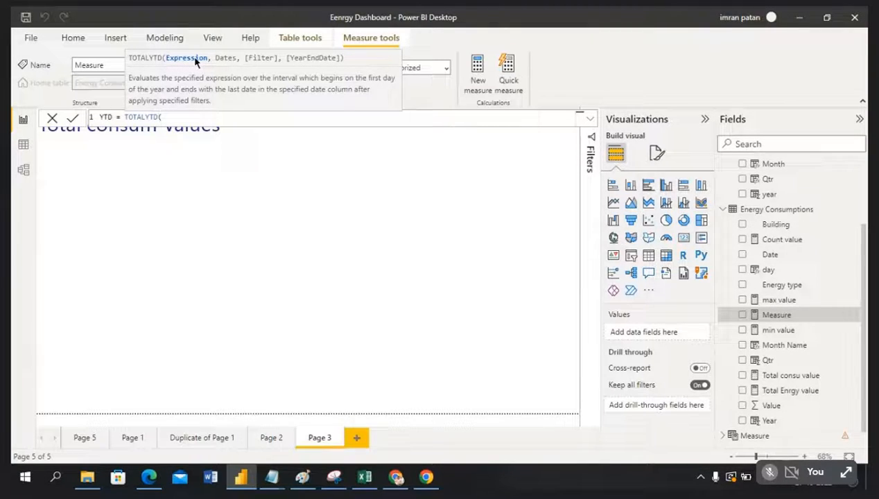
text(sum)
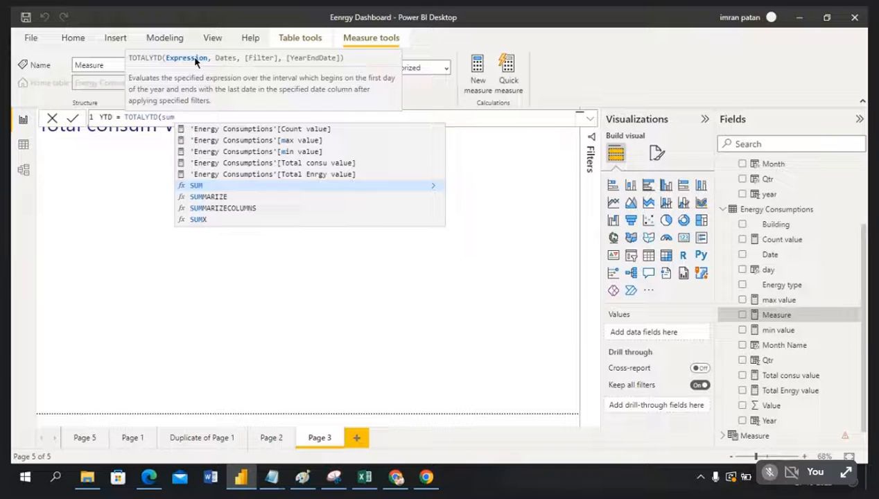
text((va)
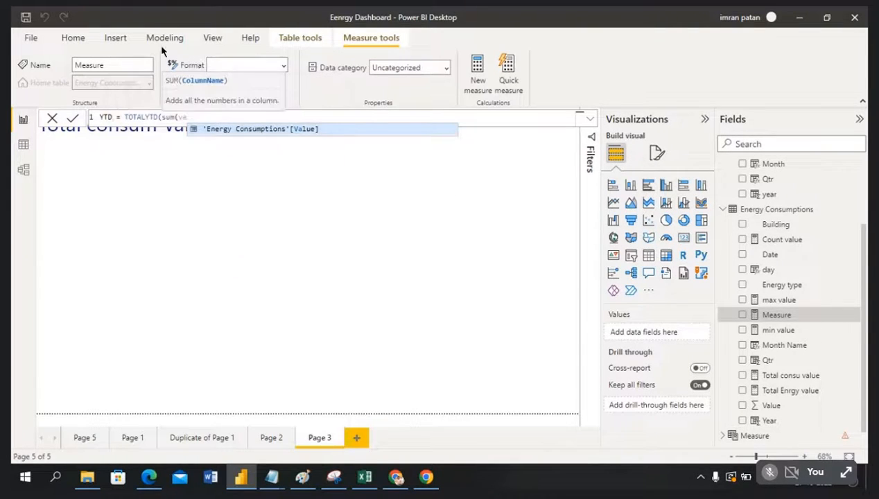
click(280, 130)
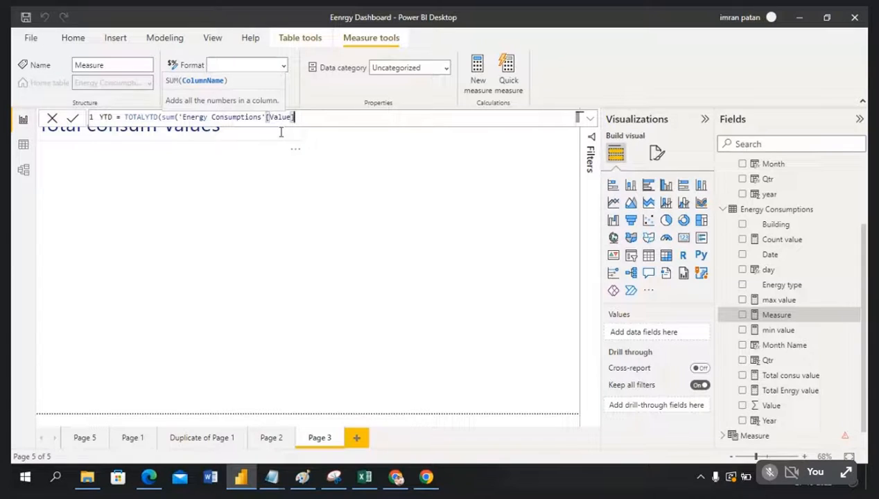
text())
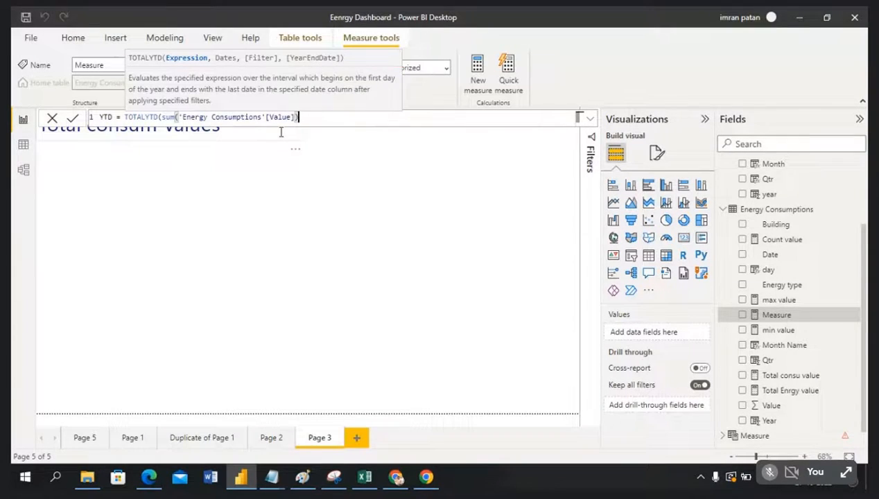
Complete the YTD measure with Calender[Date] as the dates argument and commit the formula.
text(,)
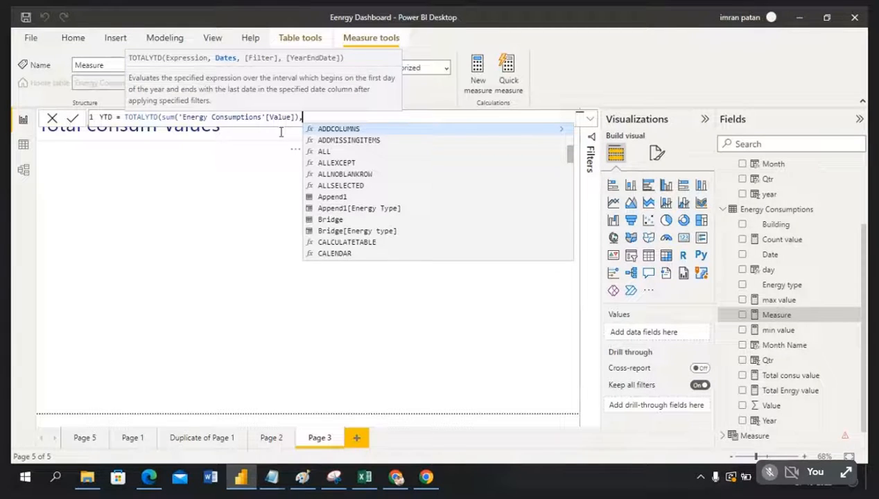
text(date)
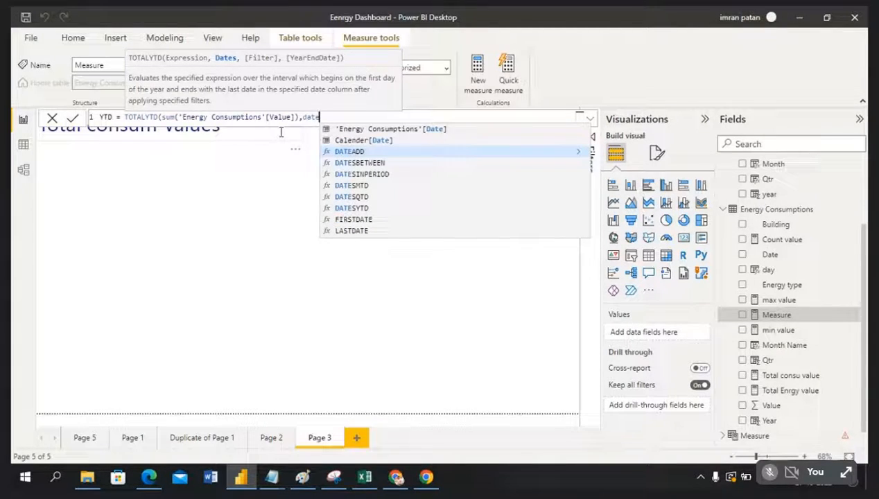
click(379, 141)
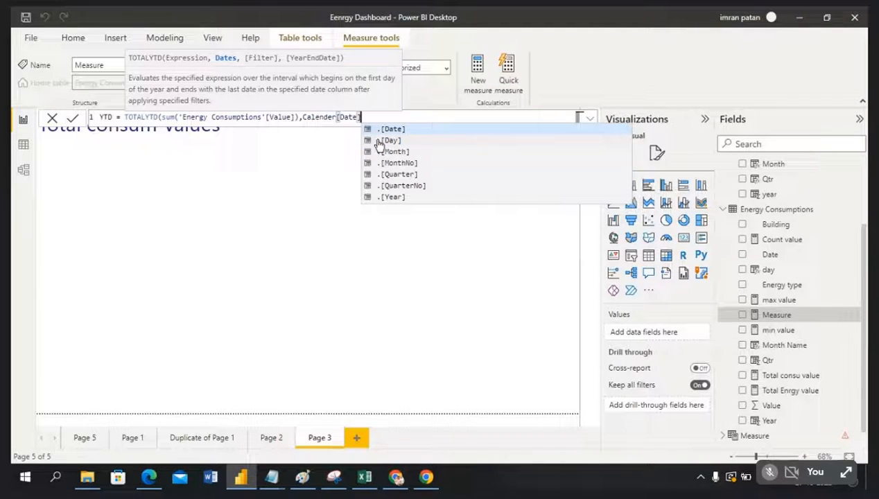
text())
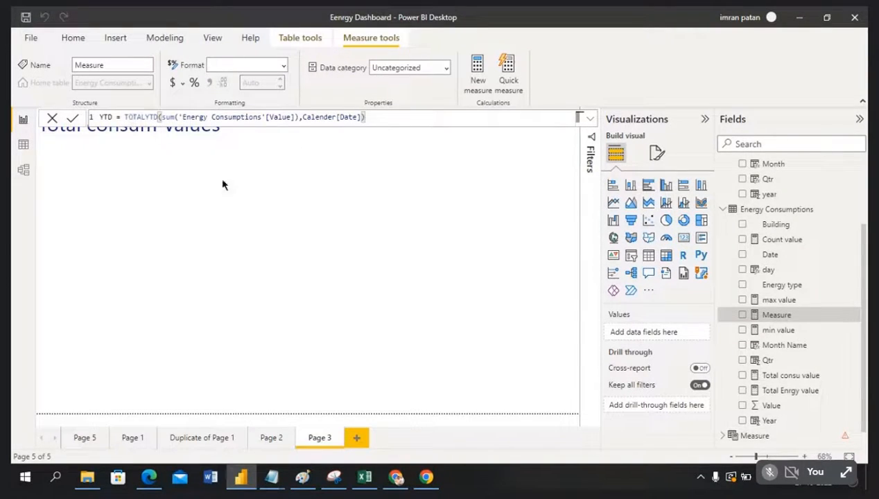
click(73, 120)
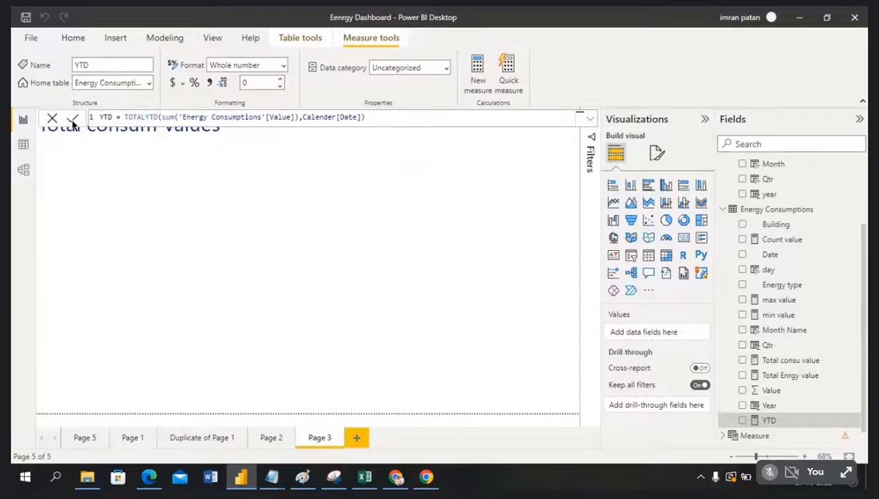
Add an empty table visual to Page 3 below the heading and extend its height downward.
click(291, 210)
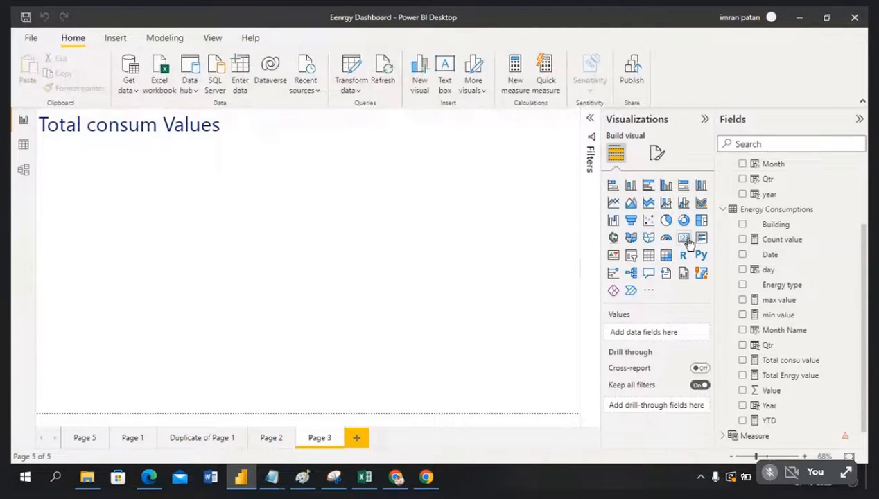
click(648, 255)
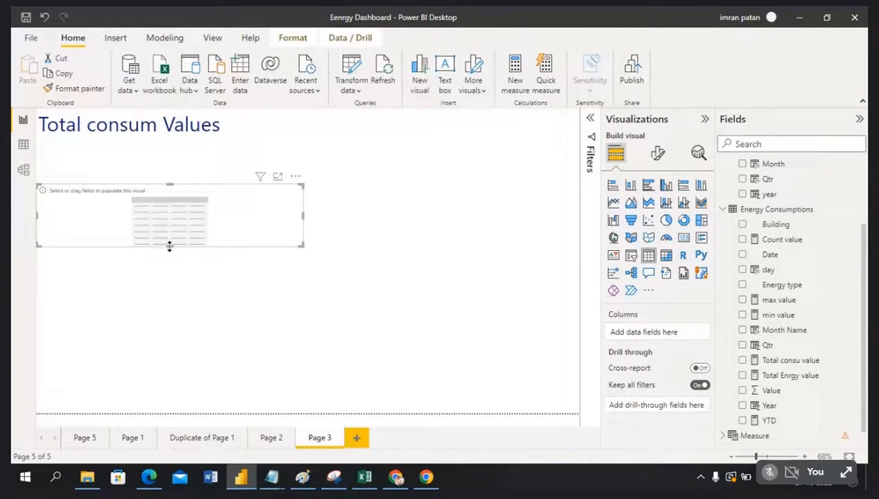
drag(169, 245, 164, 355)
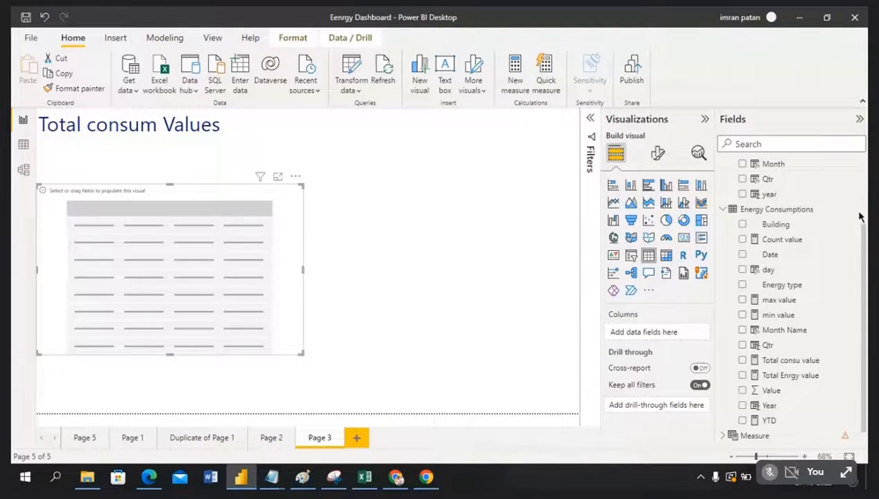
Populate the table visual with the Calender Date hierarchy and the Energy Consumptions Value field, and narrow it to fit its columns.
scroll(857, 197, up, 2)
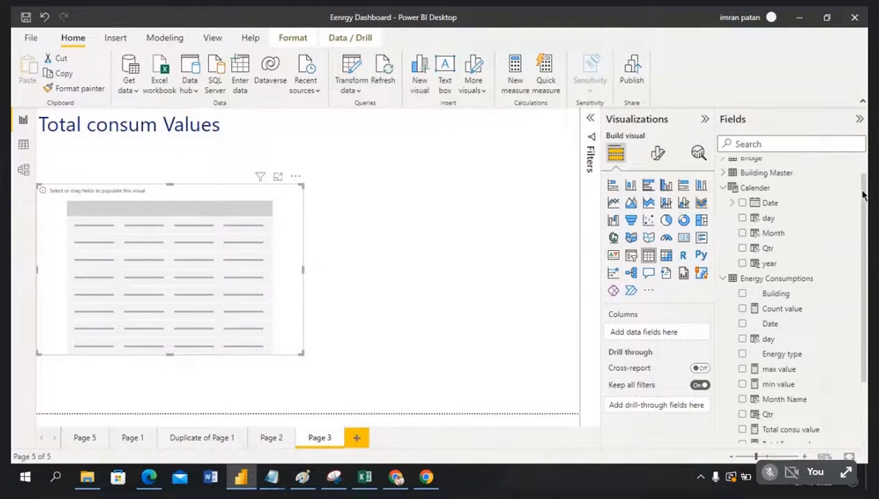
click(743, 203)
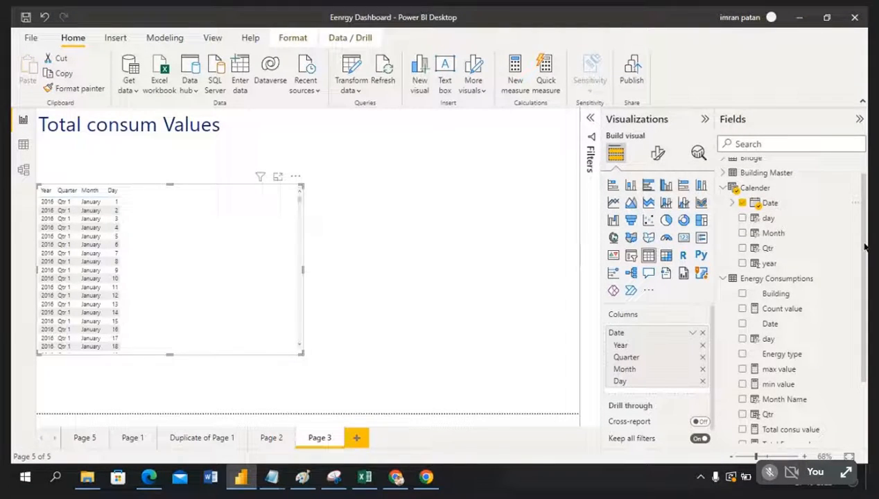
scroll(866, 246, down, 3)
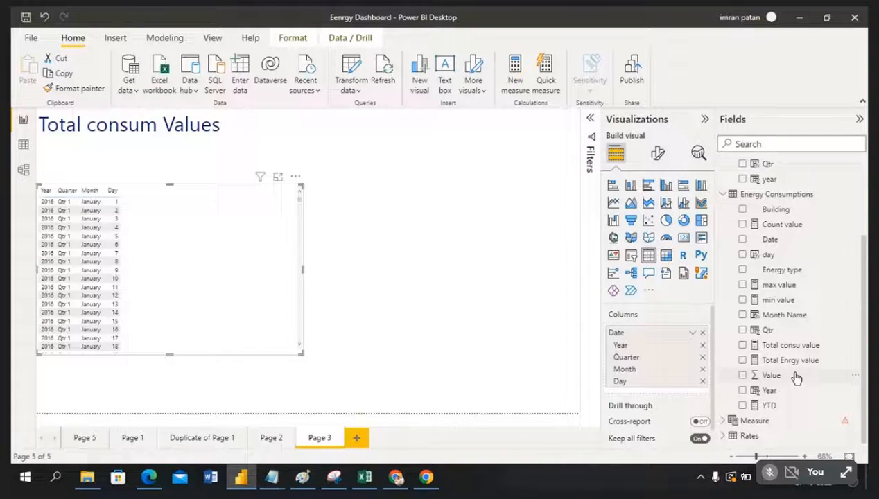
drag(796, 377, 690, 394)
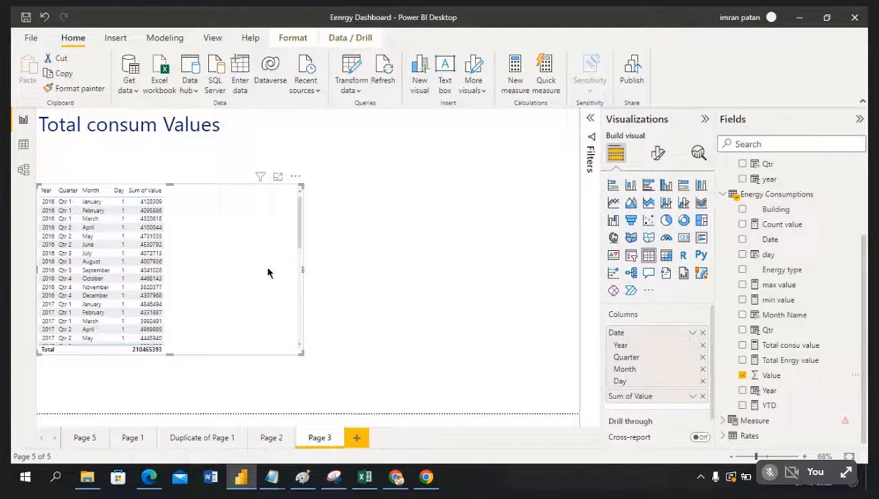
drag(303, 270, 194, 268)
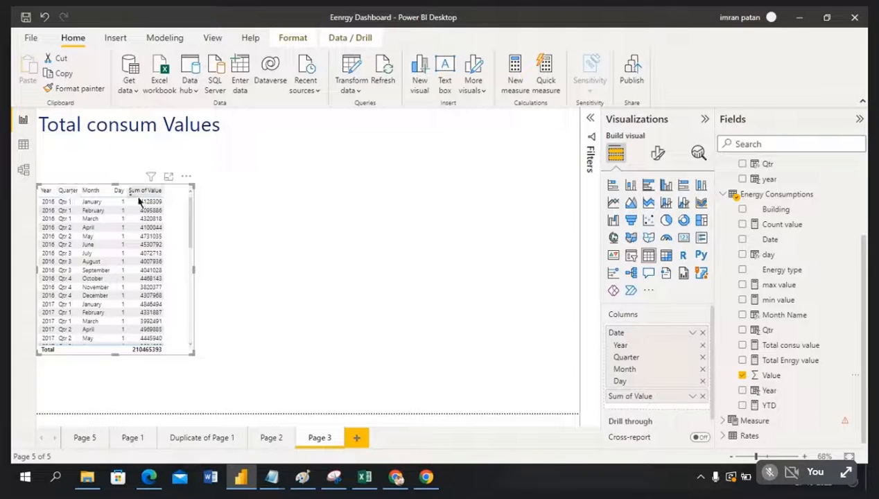
Add a card visual showing the YTD measure, placed right of the heading, and reduce its height.
click(357, 233)
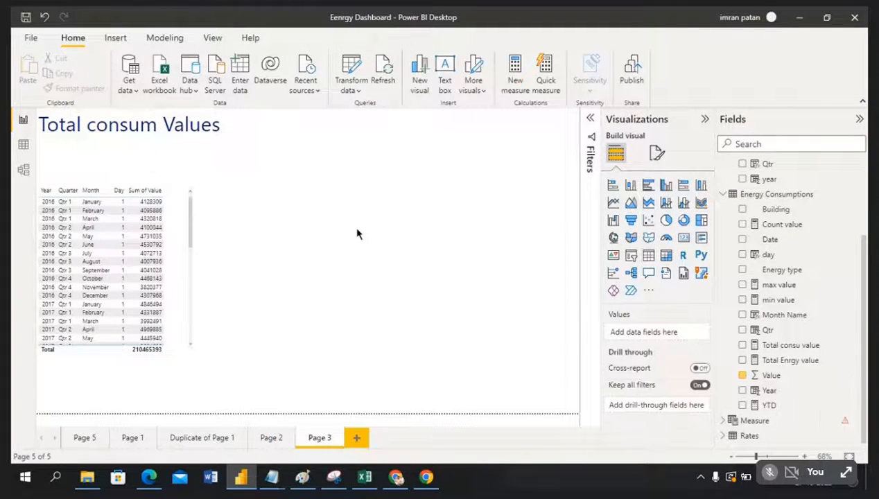
click(684, 240)
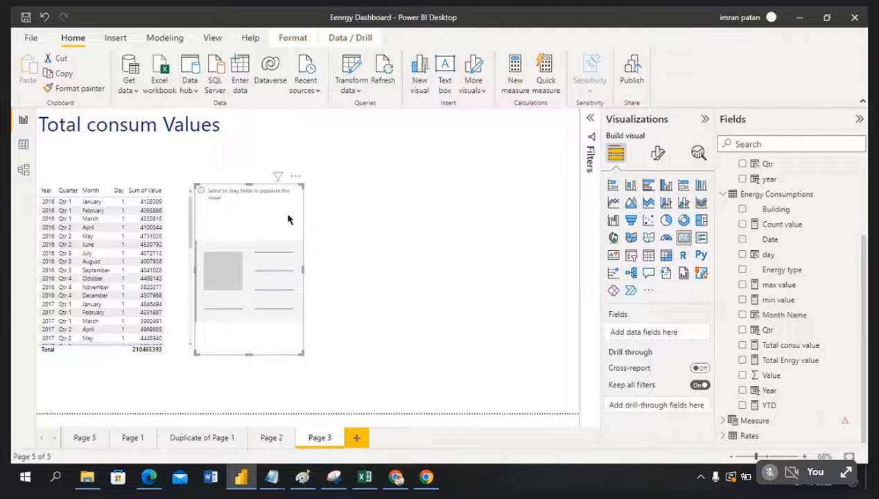
drag(288, 220, 423, 162)
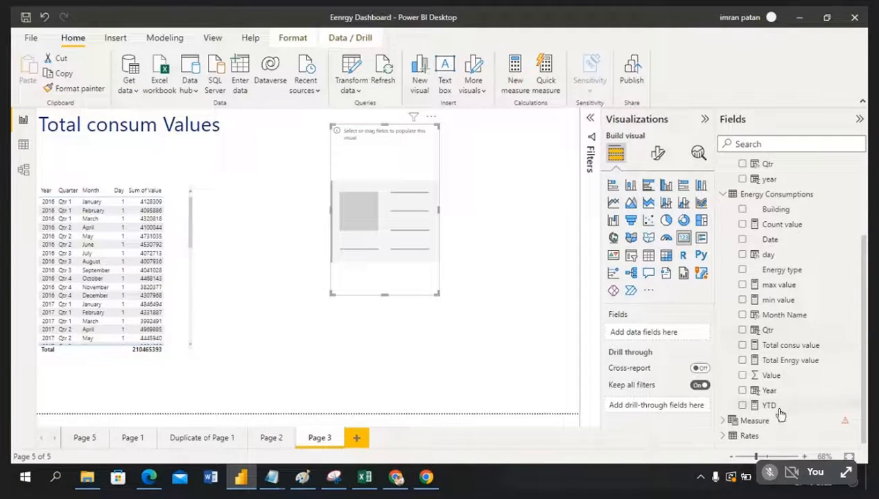
drag(771, 406, 665, 341)
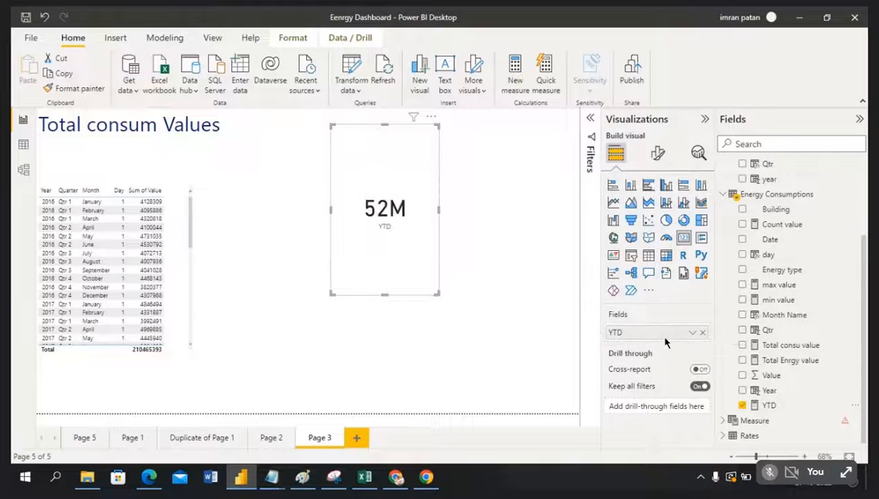
drag(384, 294, 385, 202)
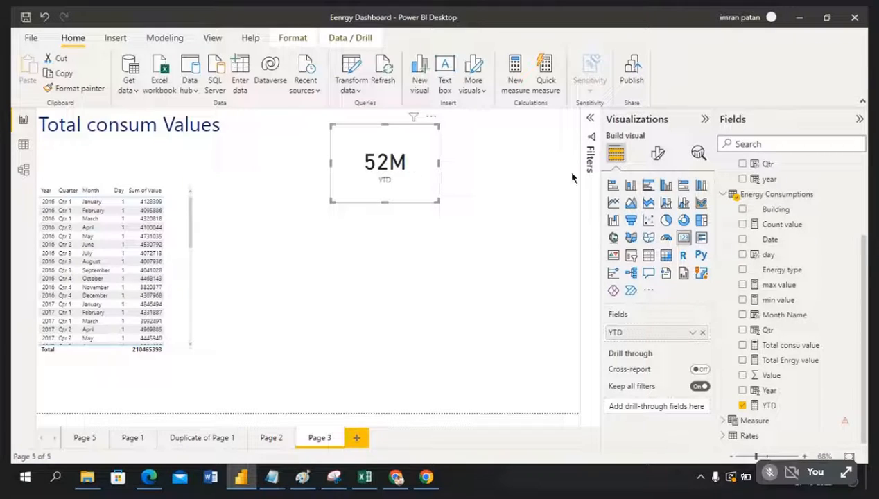
Set the YTD card's callout value display units to None and widen the card slightly.
click(657, 152)
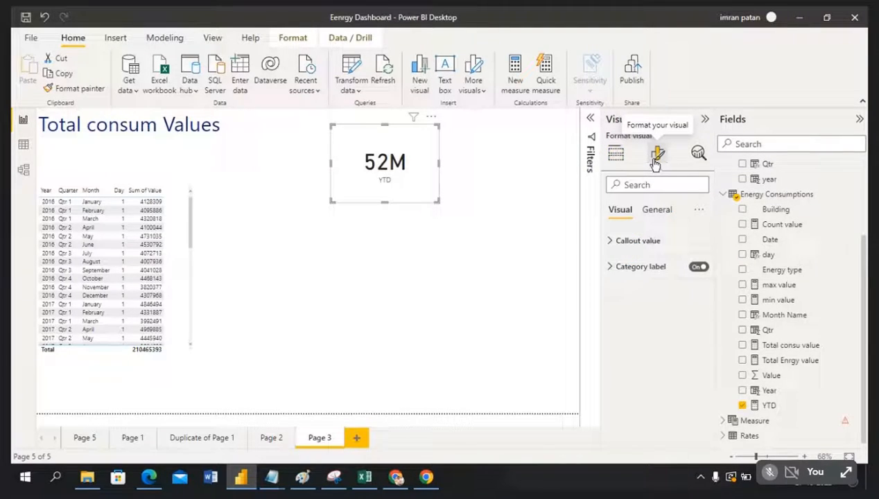
click(612, 241)
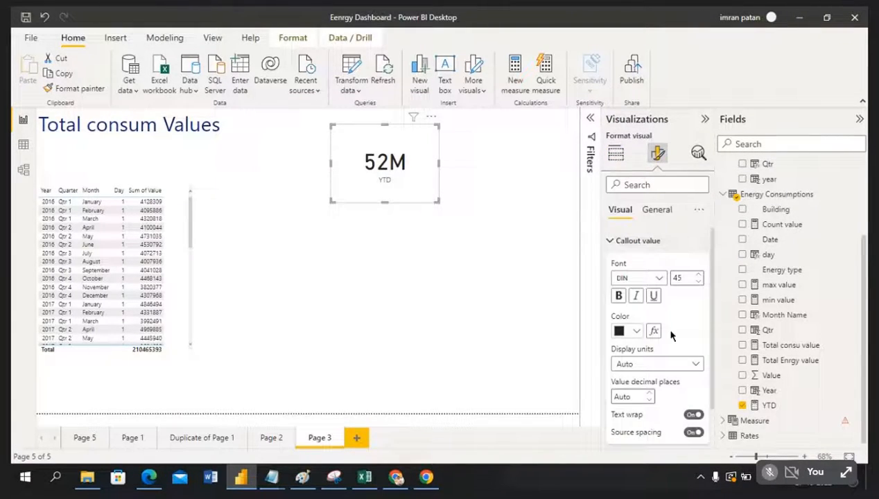
click(694, 367)
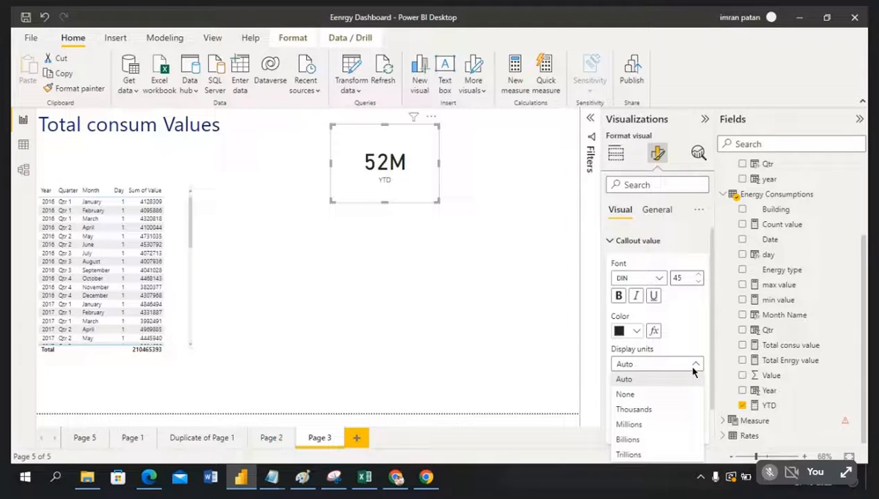
click(664, 394)
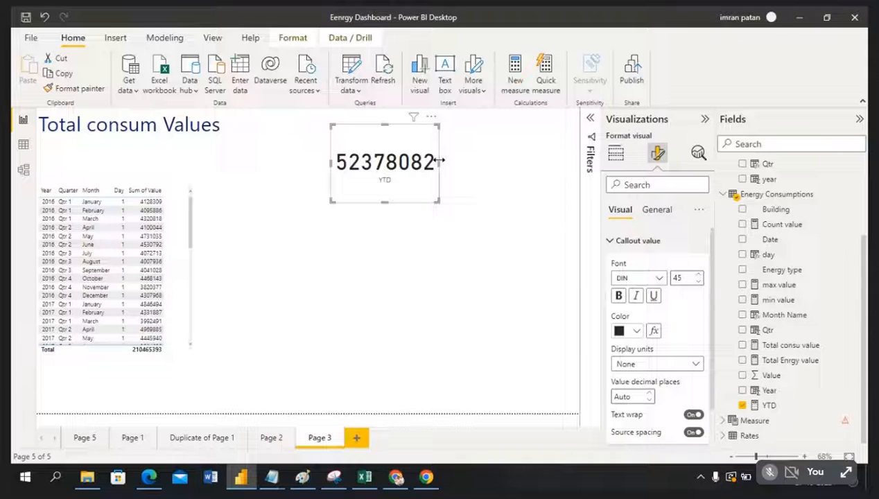
drag(438, 161, 462, 167)
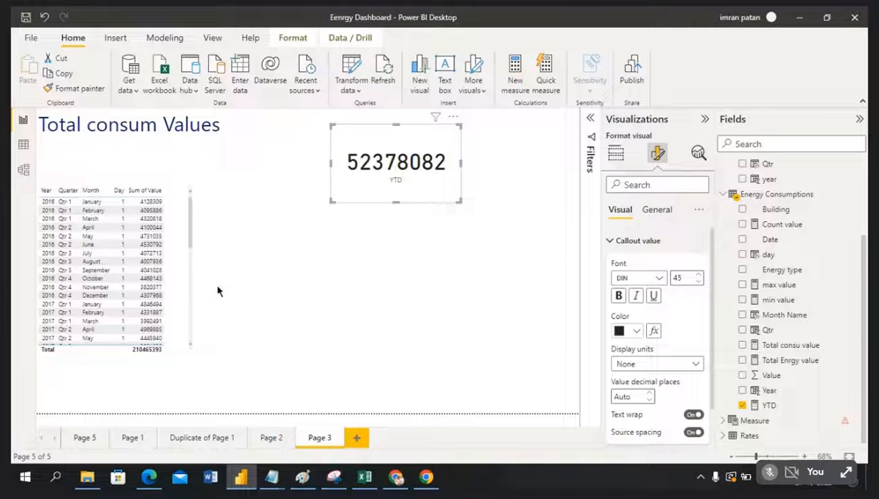
Remove the date restriction from the Energy Consumptions data by selecting all values in the Date column's filter.
click(23, 147)
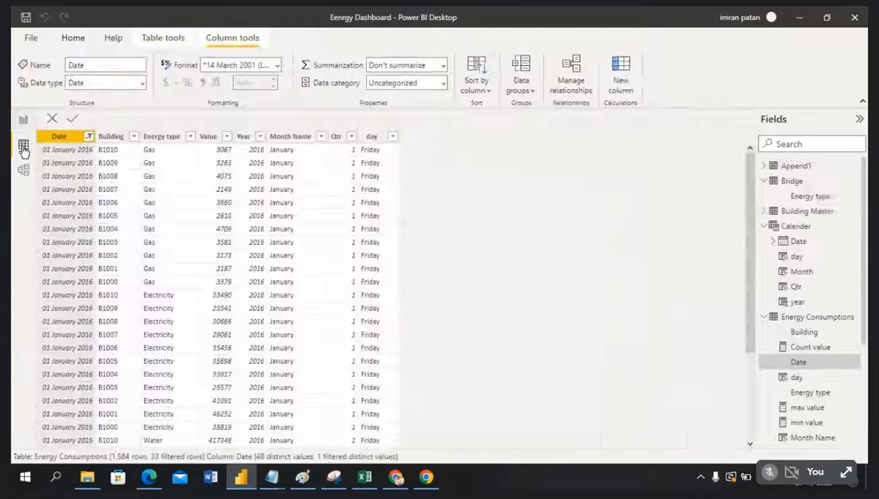
click(91, 139)
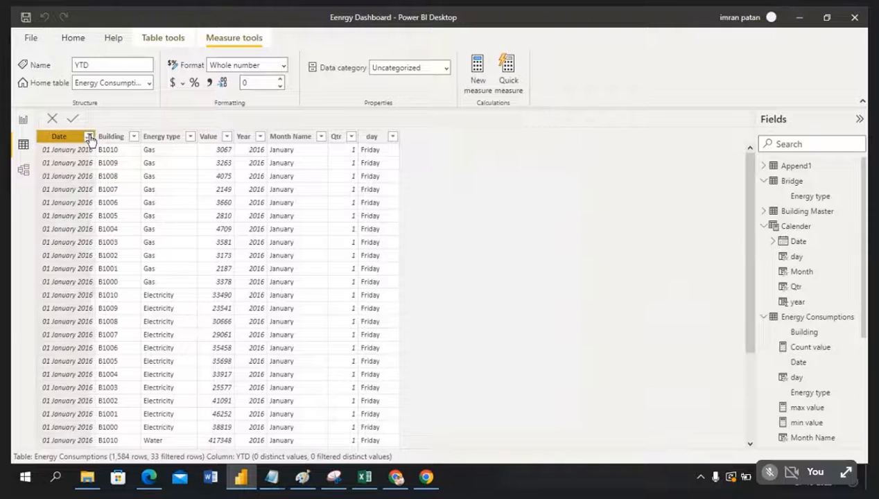
click(481, 219)
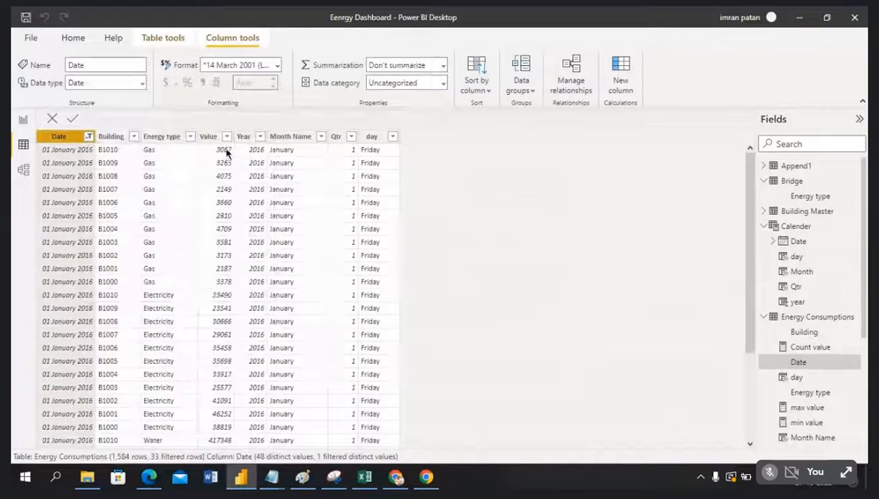
click(261, 137)
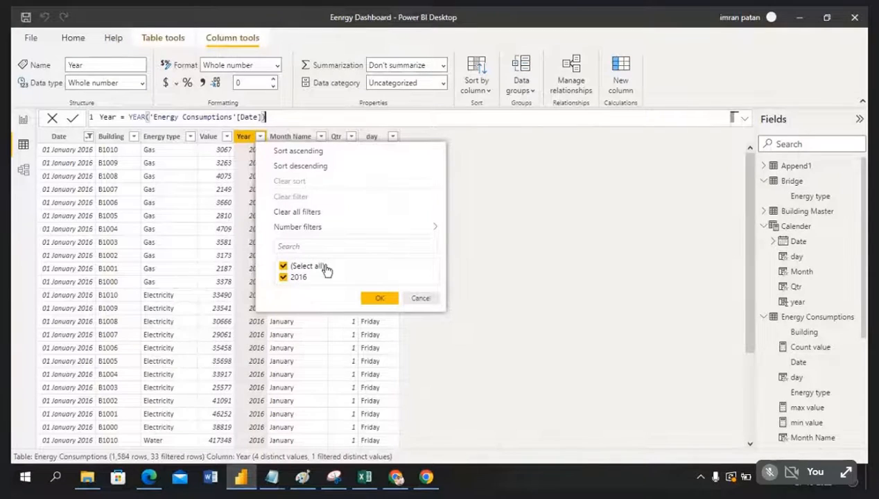
click(421, 300)
click(89, 138)
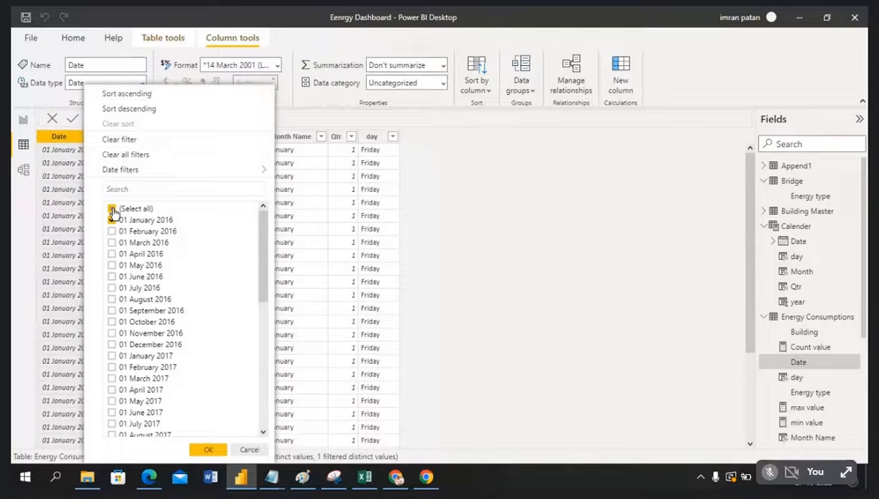
click(112, 209)
click(199, 448)
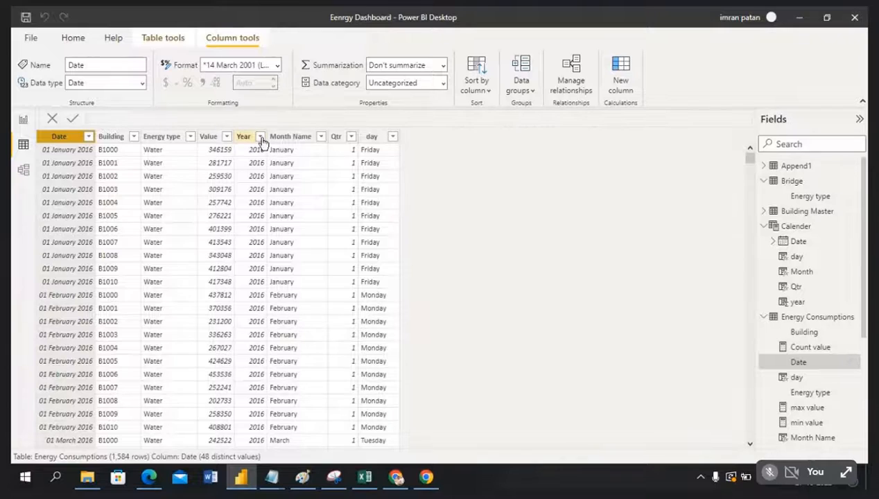
Filter the Energy Consumptions Year column to 2019 only and widen the Date column to fit the full dates.
click(260, 136)
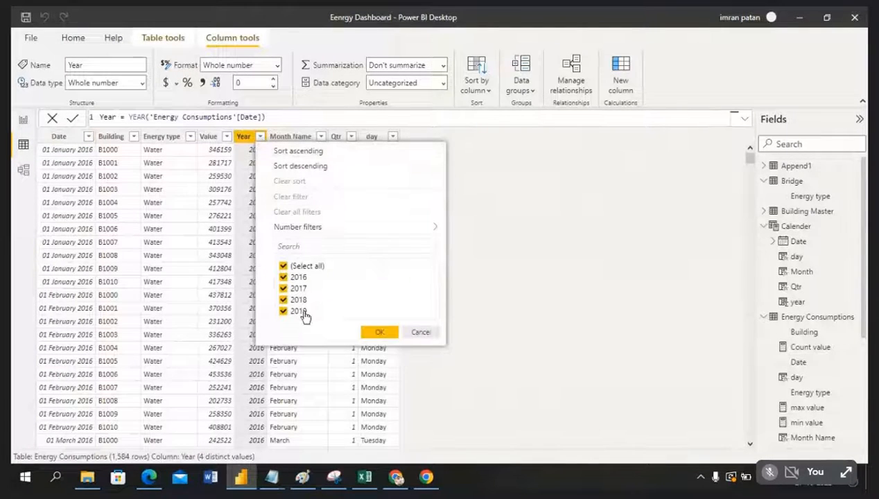
click(283, 267)
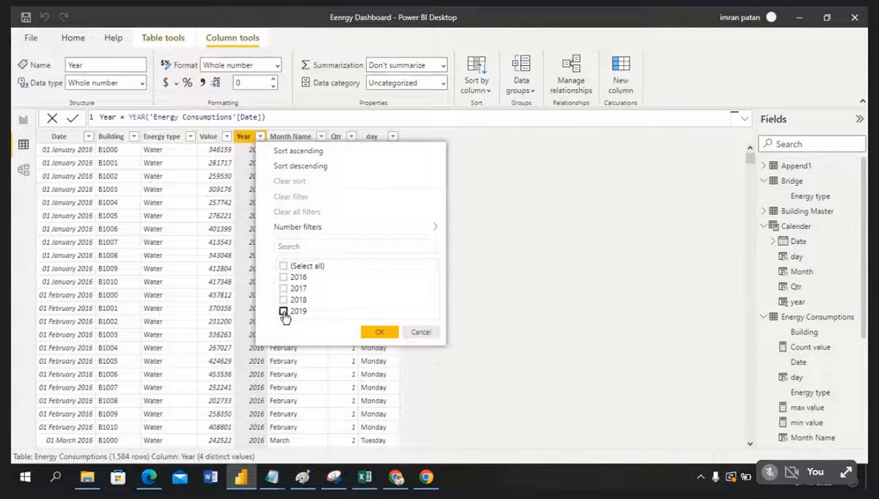
click(284, 311)
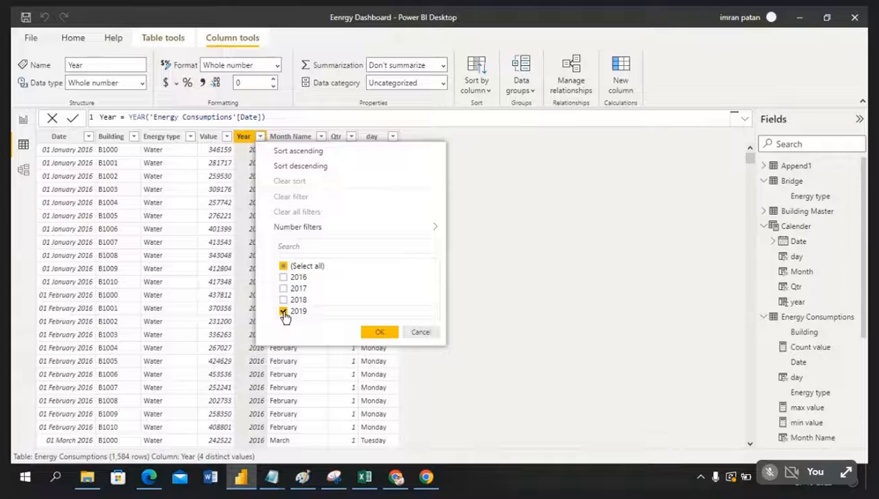
click(379, 332)
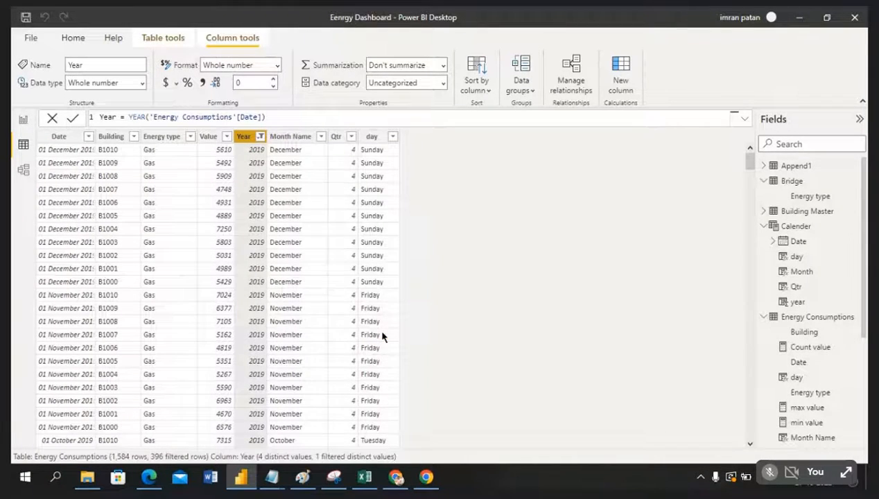
drag(96, 137, 112, 137)
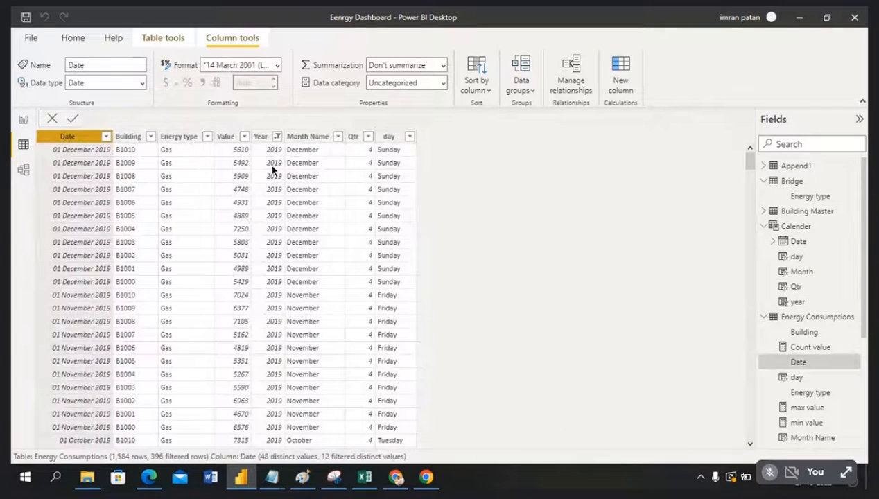
Check the Month Name filter values without changing them, and sort the 2019 rows by Date ascending, reviewing them down to the last row.
click(338, 140)
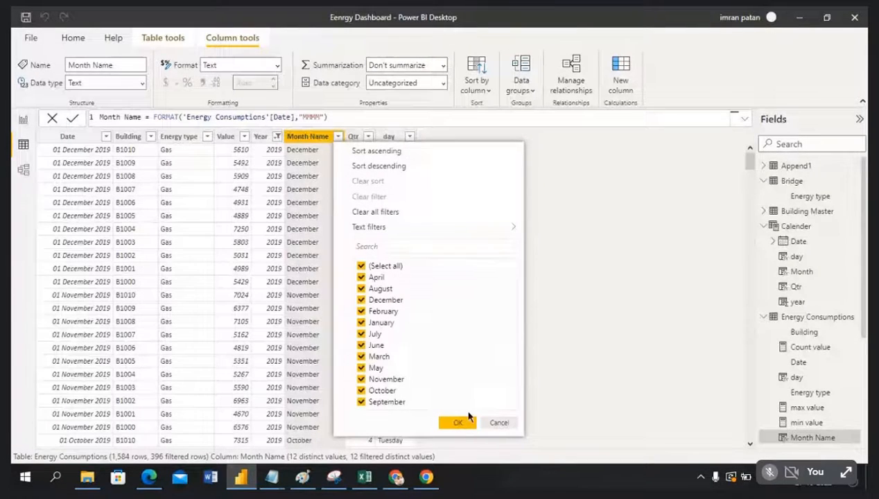
click(491, 423)
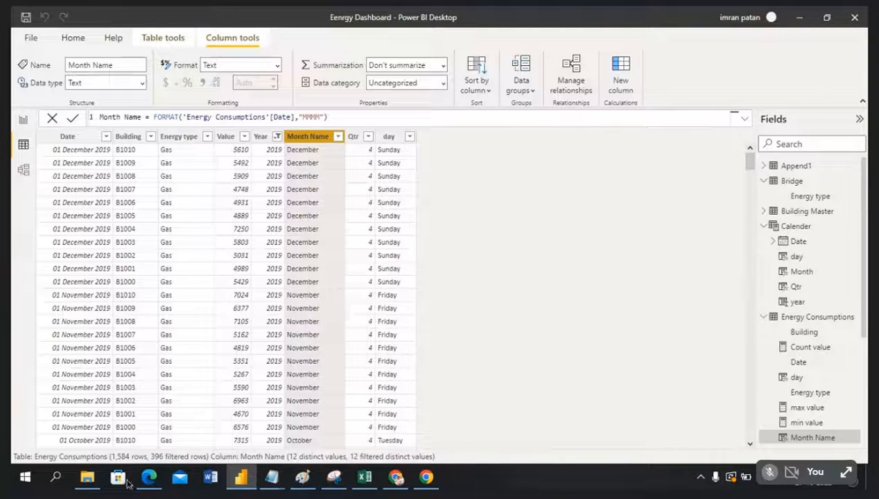
click(105, 138)
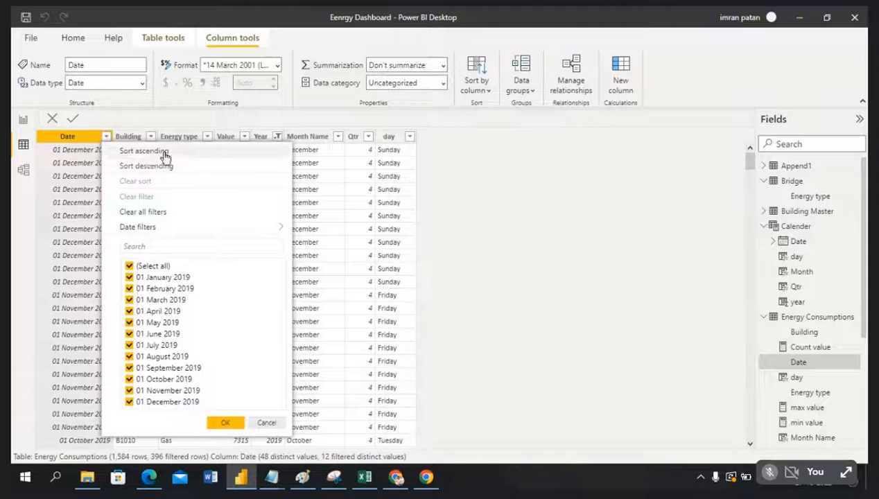
click(164, 157)
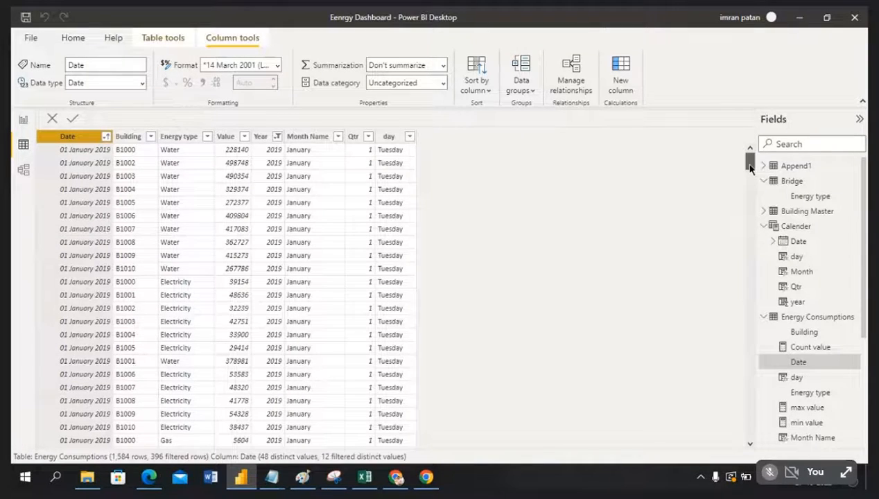
drag(750, 167, 332, 452)
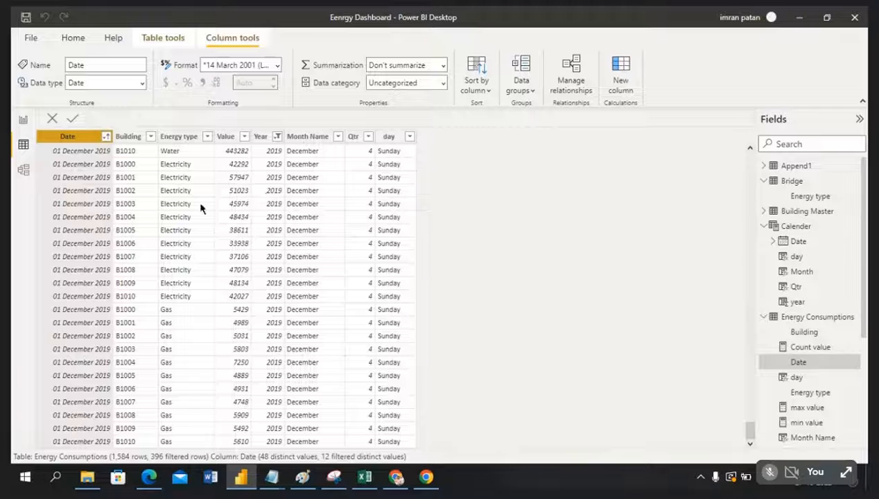
Return to the report page and move the YTD card closer to the table visual.
click(23, 122)
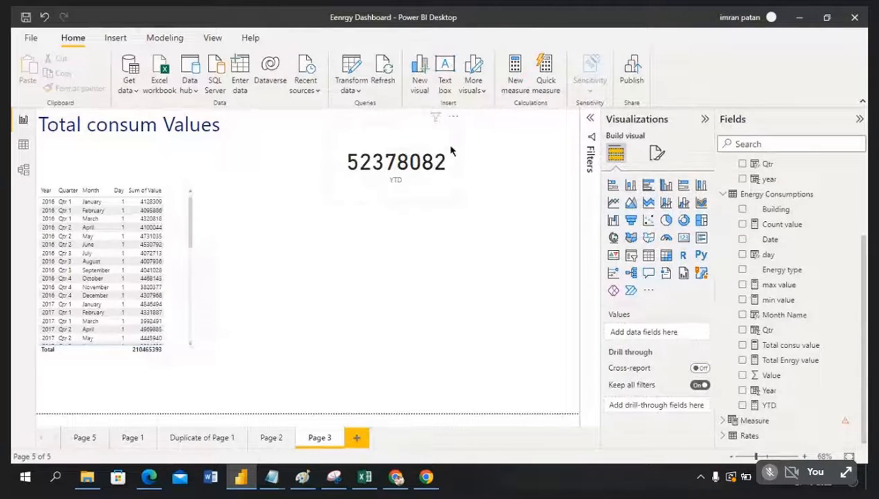
click(412, 161)
drag(411, 161, 368, 178)
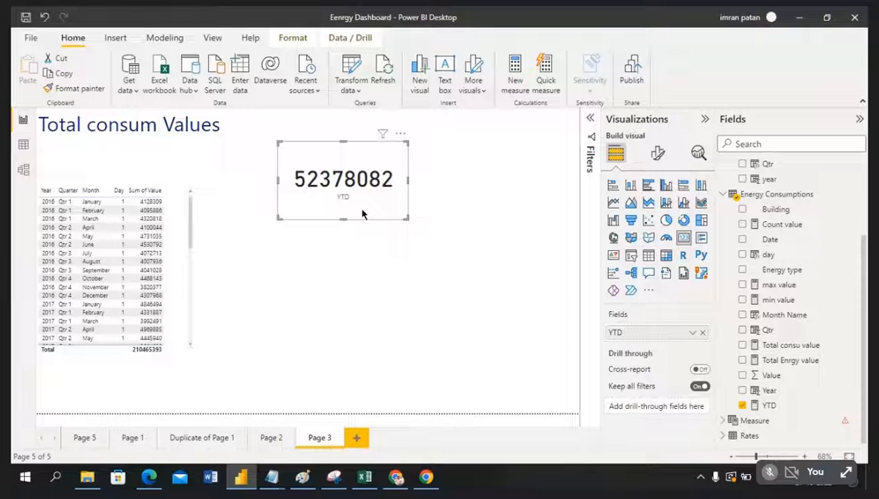
Reopen the Energy Consumptions data and review the 2019 rows from the last back to the first.
click(23, 147)
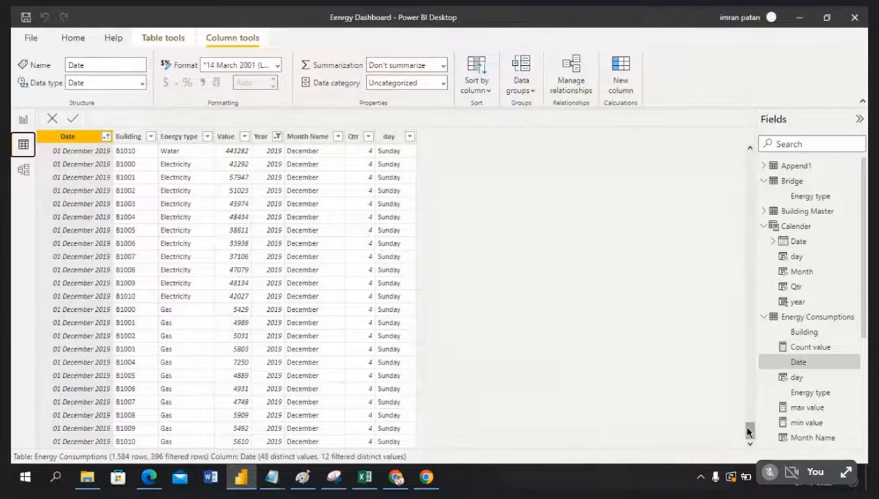
drag(753, 431, 717, 157)
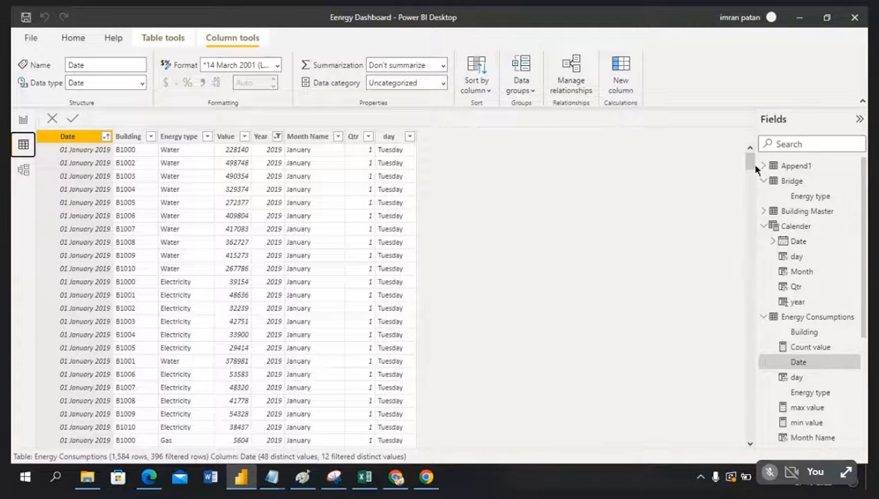
Review the 2019 Energy Consumptions rows down to the last December row and return to the report page.
drag(756, 165, 748, 473)
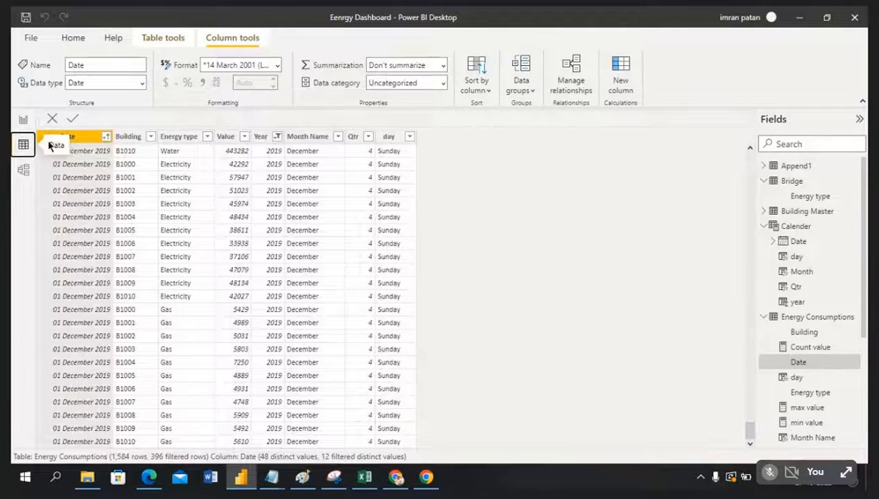
click(22, 119)
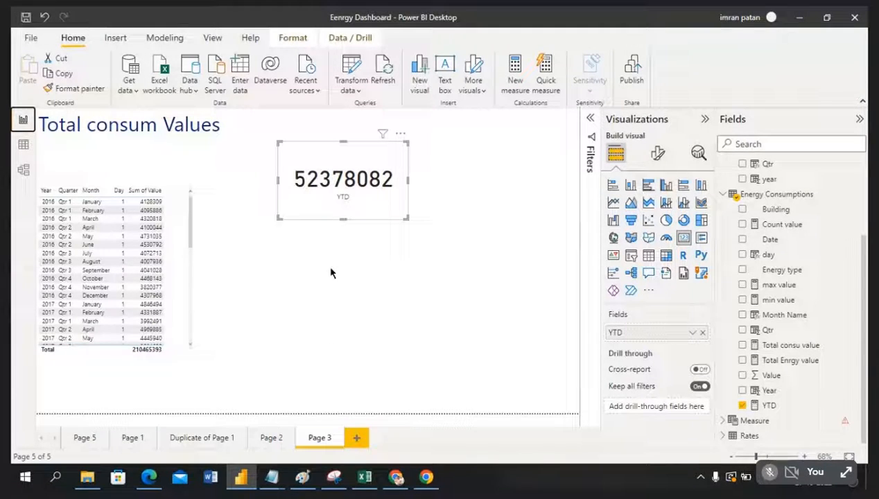
Add a slicer on the Calender year field beside the YTD card and change its type to a list.
click(486, 221)
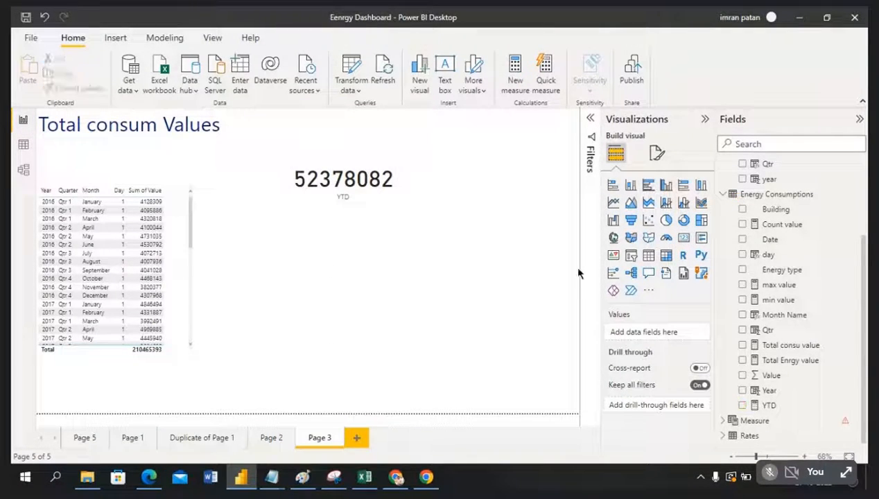
click(631, 255)
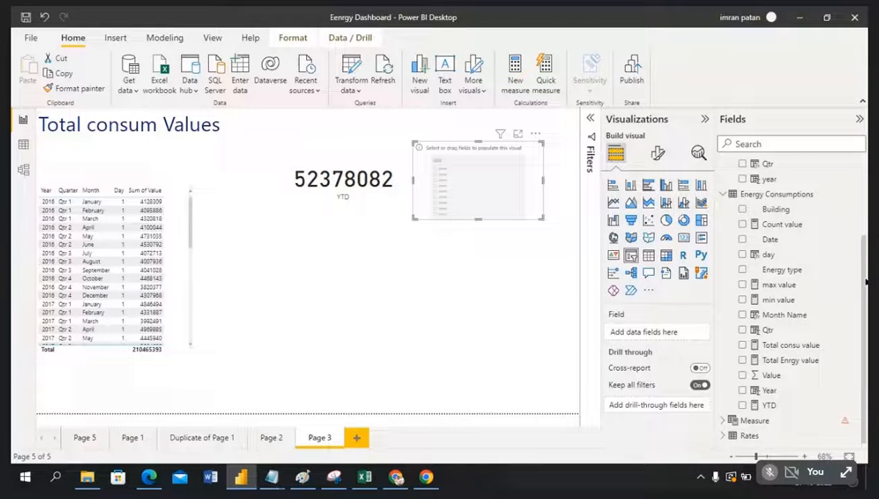
scroll(866, 281, up, 3)
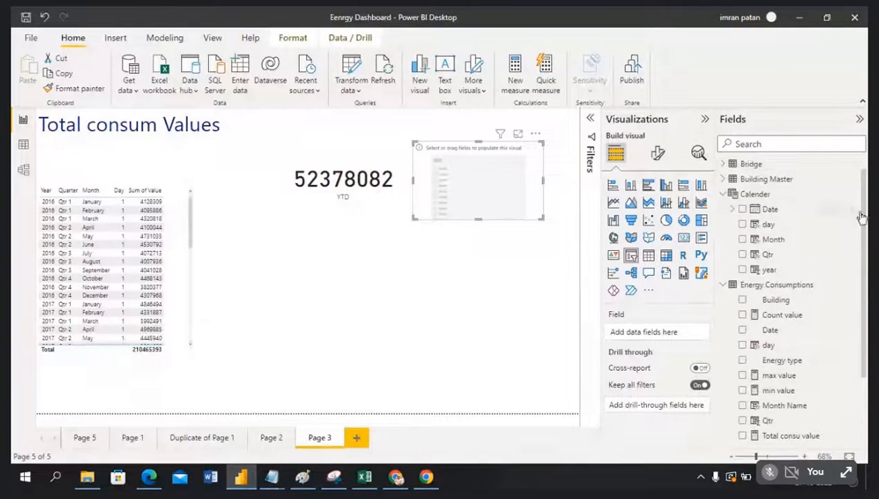
drag(771, 271, 511, 180)
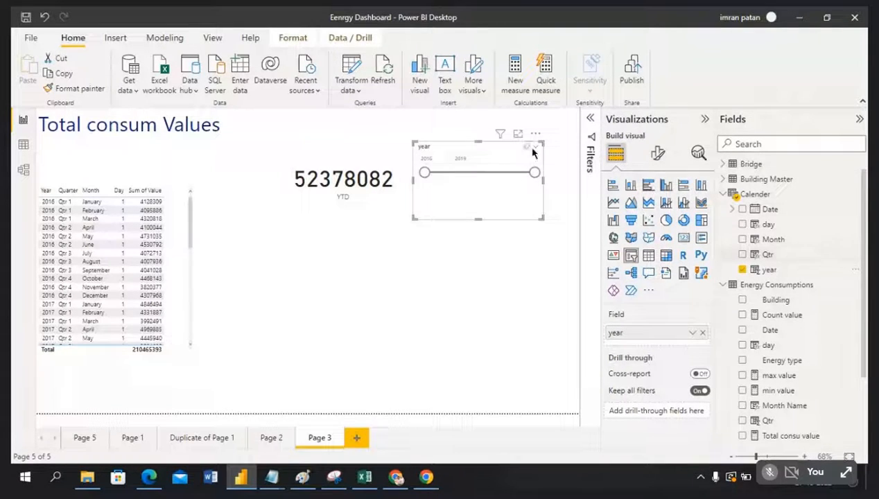
click(538, 152)
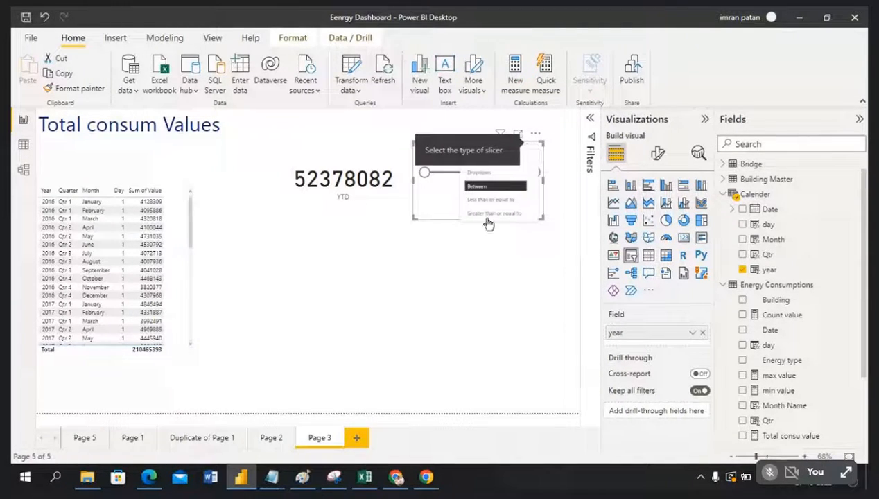
click(490, 167)
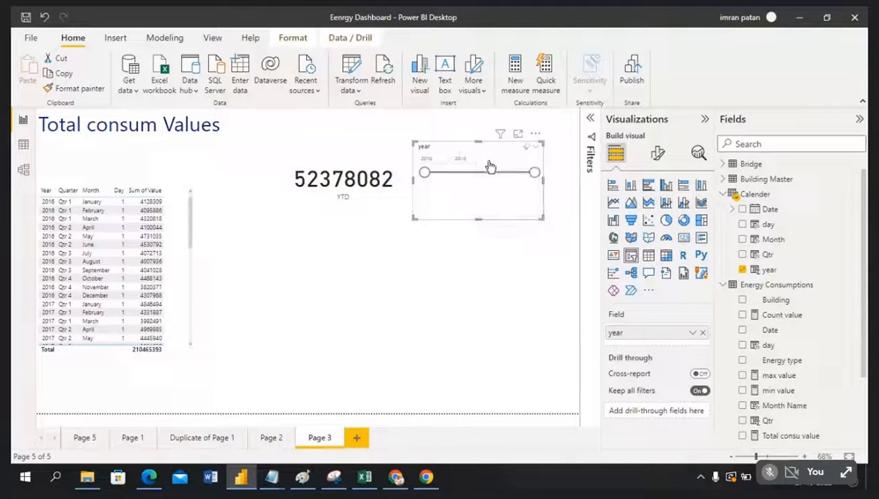
Add a Calender Month slicer below the year slicer and shorten it to leave room beneath.
click(529, 298)
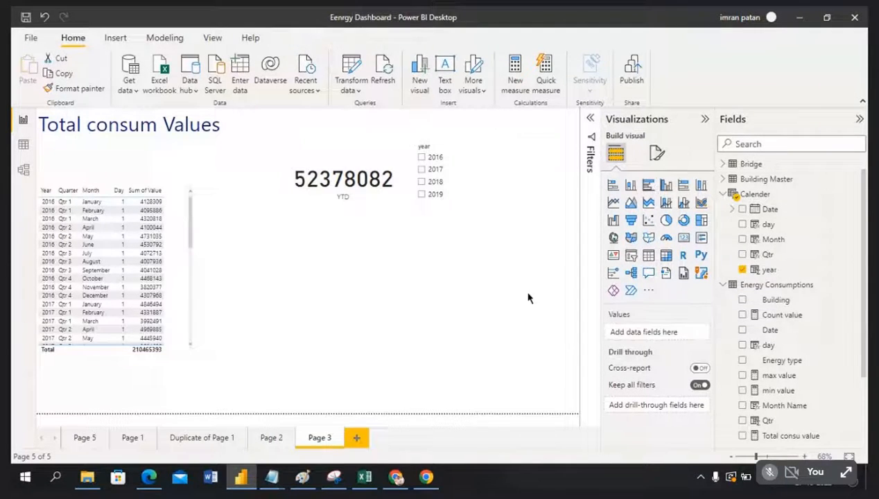
click(632, 258)
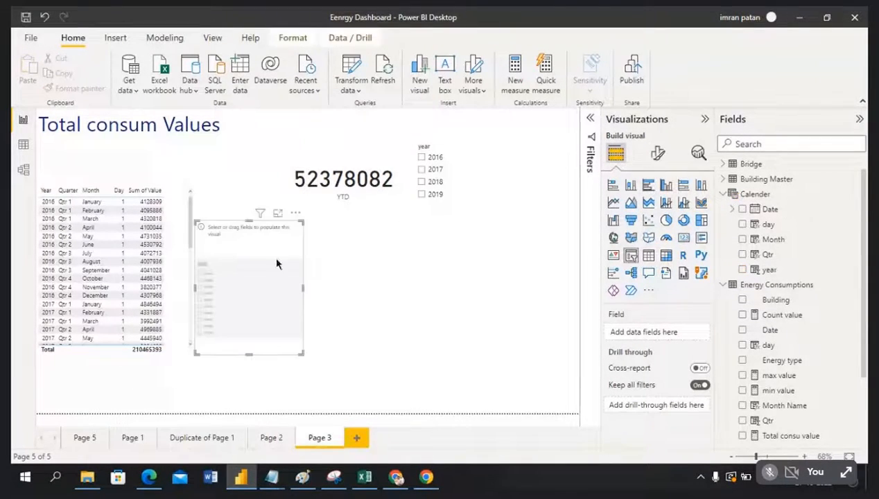
drag(277, 261, 482, 269)
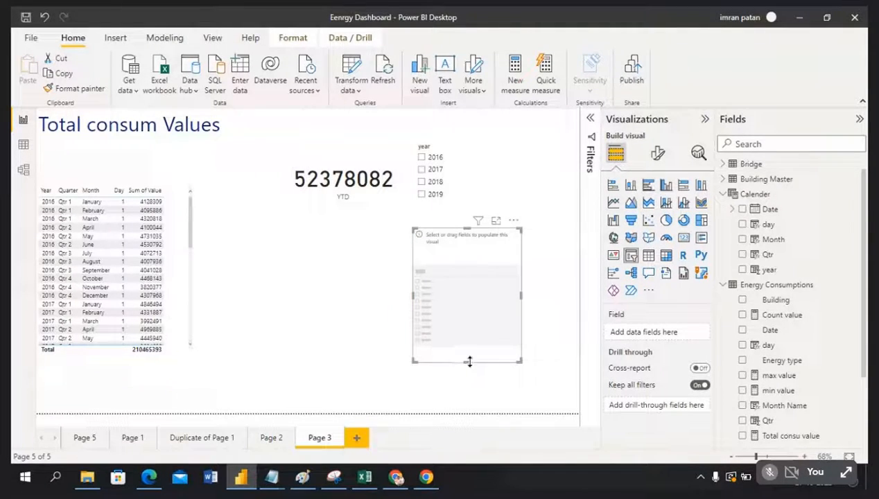
drag(470, 361, 470, 353)
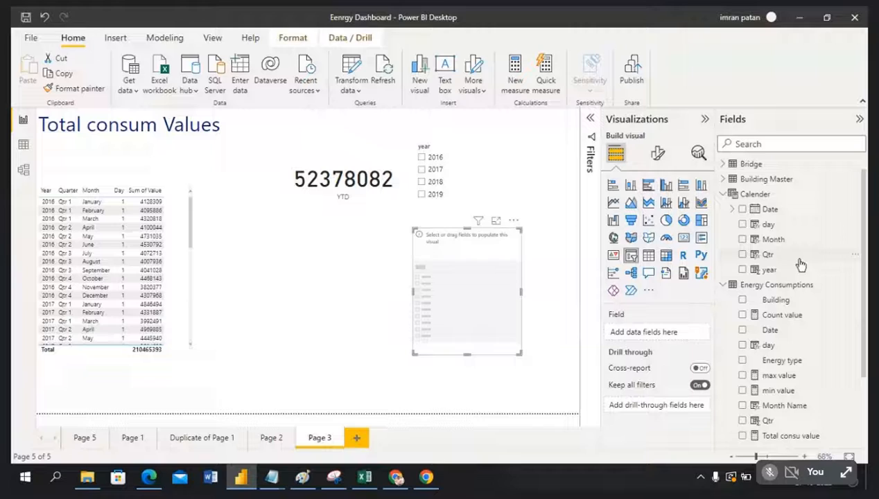
click(743, 242)
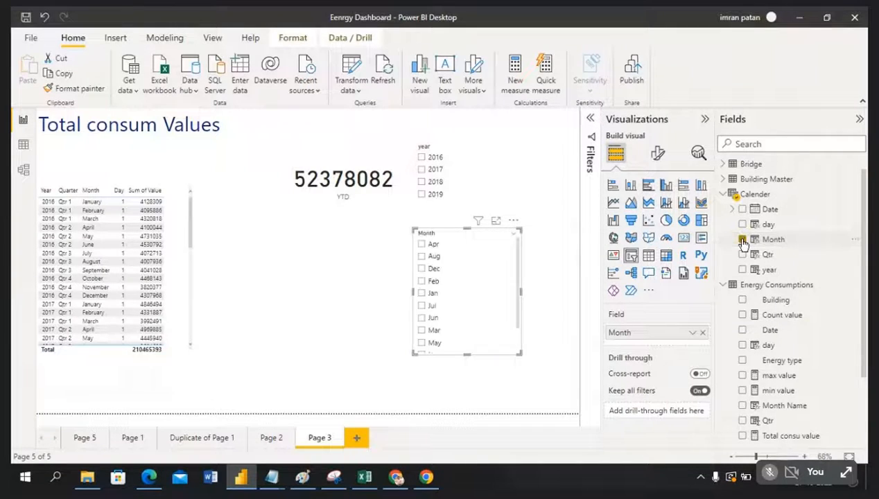
drag(469, 355, 468, 312)
Add a third slicer below the Month slicer, sized to fit there, on the Calender Qtr field.
click(472, 338)
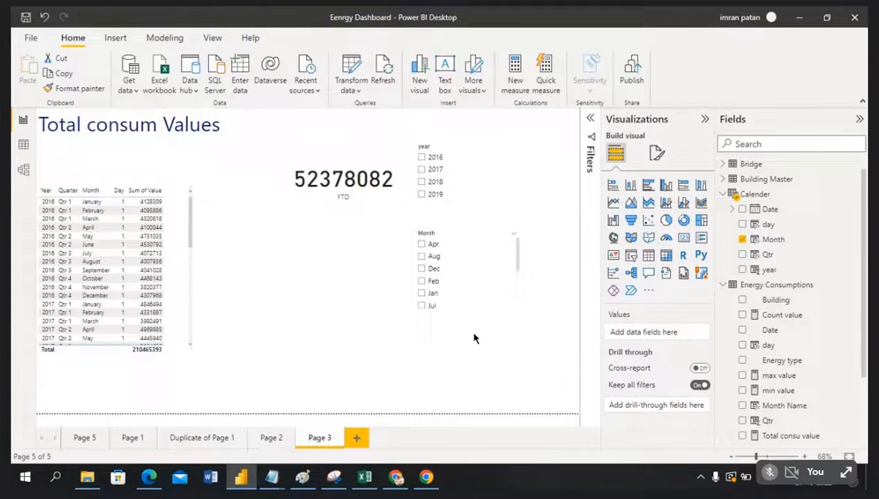
click(633, 256)
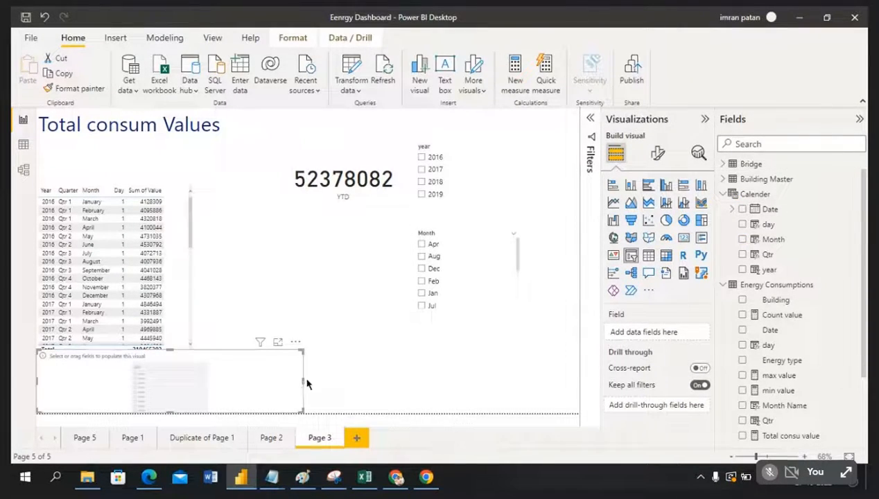
drag(303, 379, 514, 364)
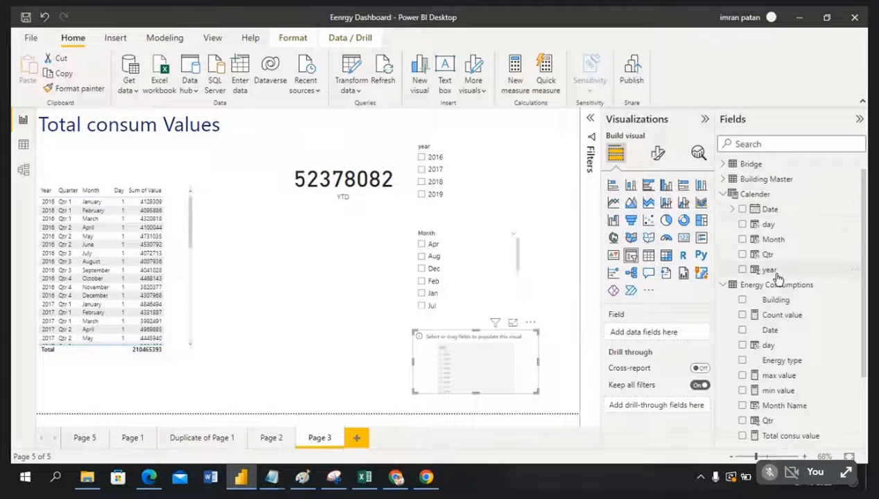
drag(769, 255, 496, 362)
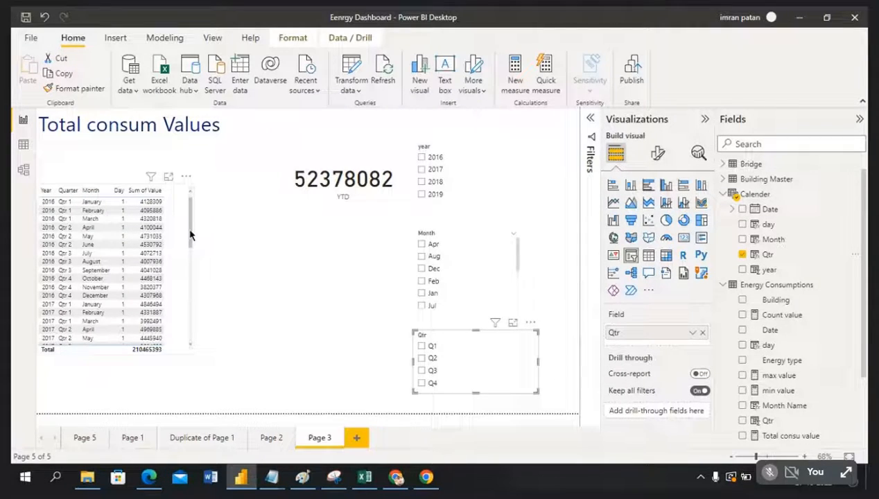
Set the Value column of the date/value table to Don't summarize.
drag(190, 236, 190, 196)
click(193, 200)
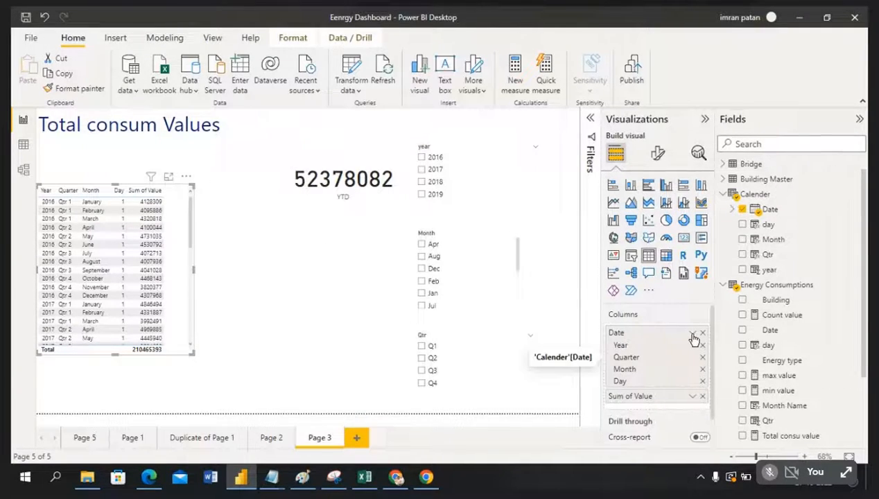
click(691, 398)
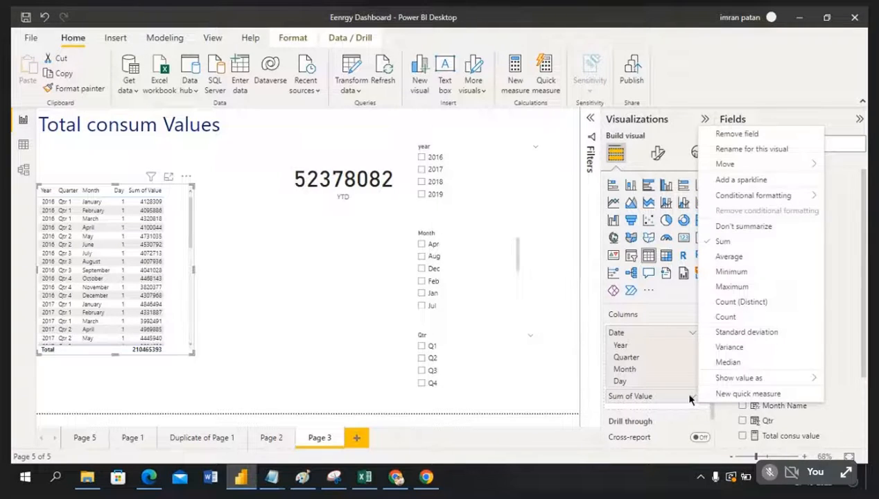
click(740, 227)
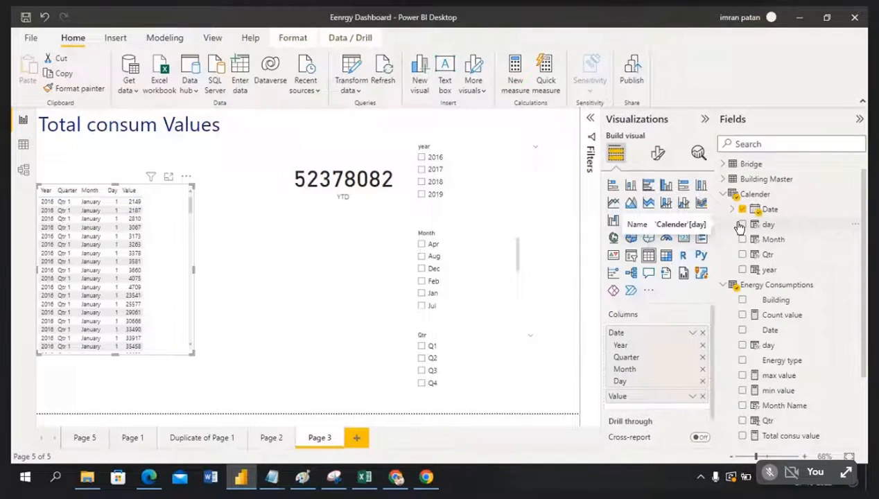
Export the table visual's data to the Desktop as a CSV file named Power consume.
click(185, 178)
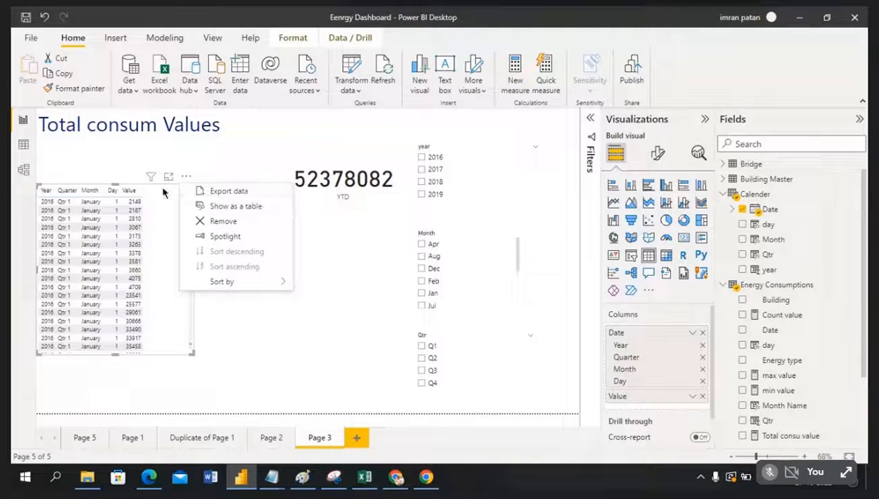
click(224, 194)
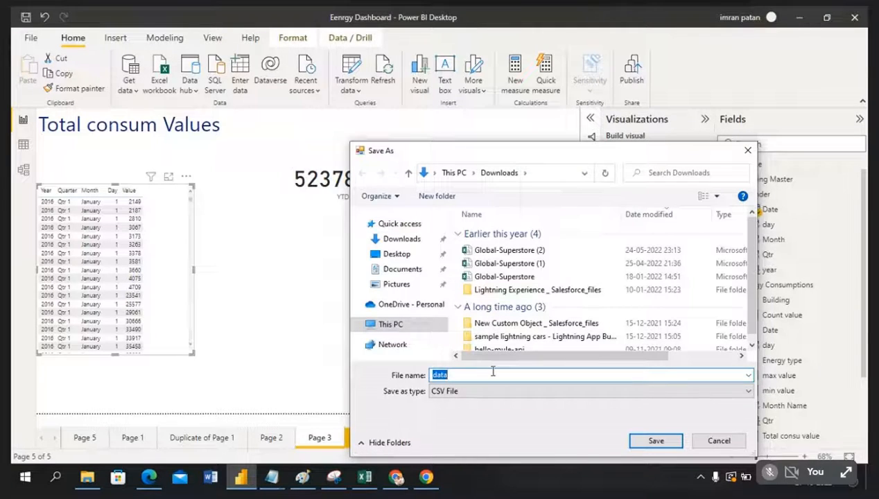
text(Power )
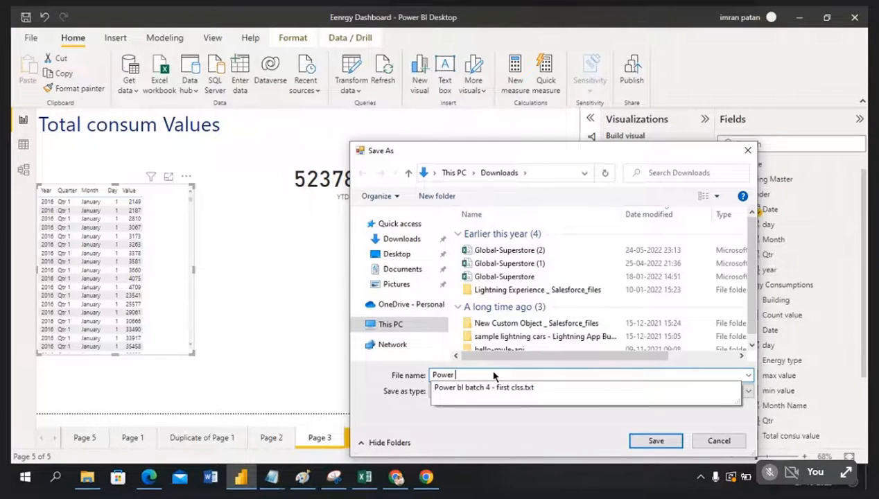
text(sn)
key(BackSpace)
text(cond)
key(BackSpace)
key(BackSpace)
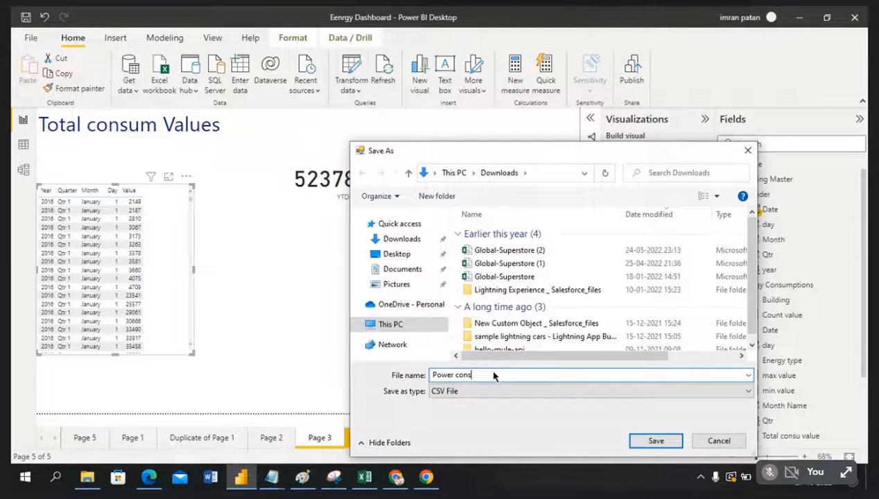
key(BackSpace)
click(396, 254)
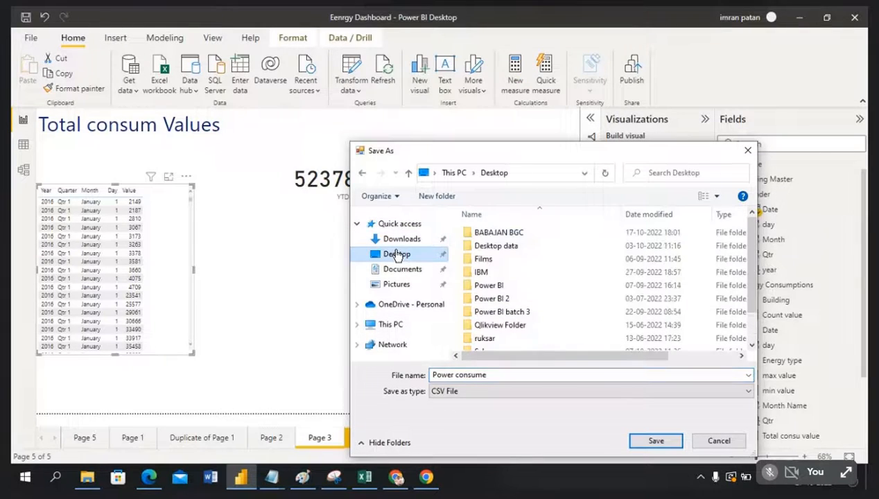
click(656, 441)
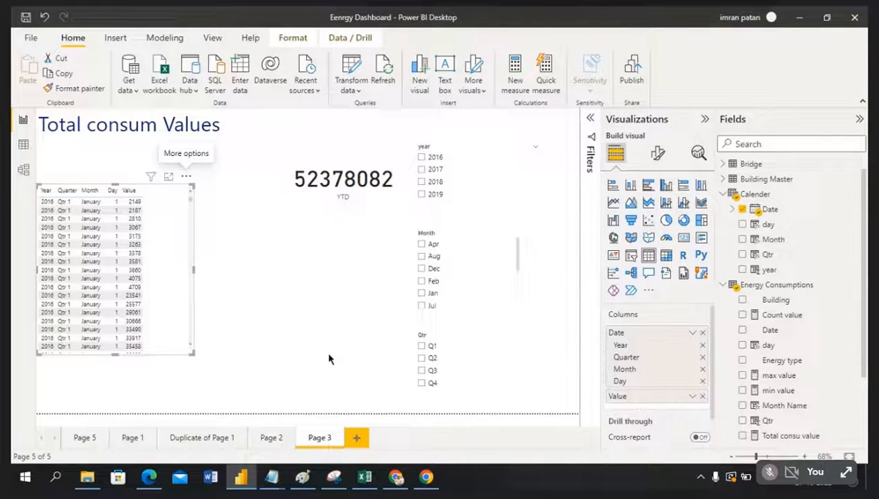
Go to the Windows desktop and open the exported Power consume file in Excel.
key(super+d)
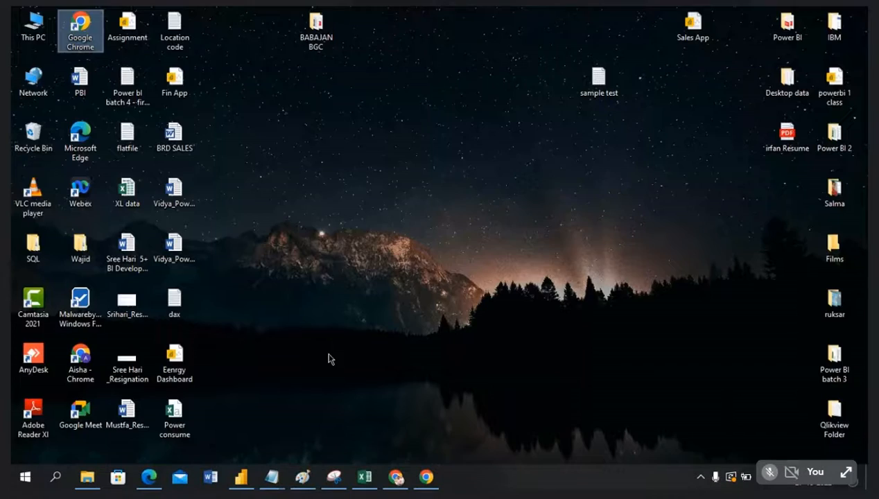
key(Down)
key(Right)
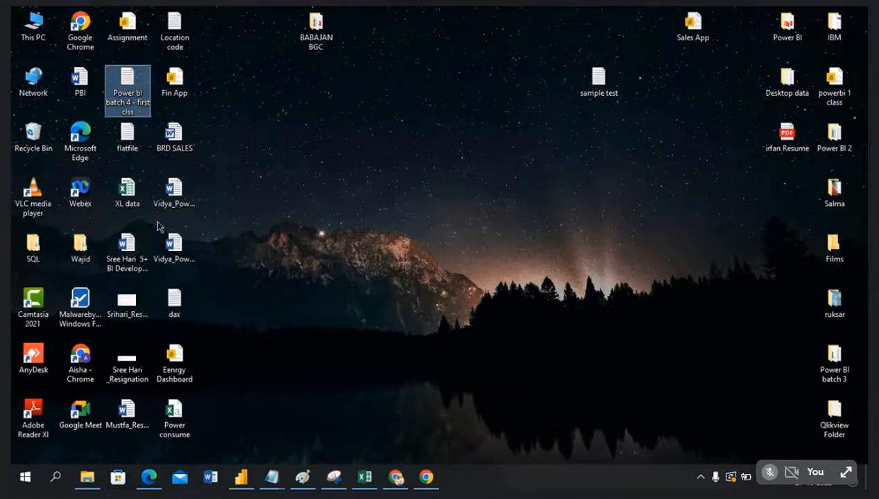
double_click(181, 416)
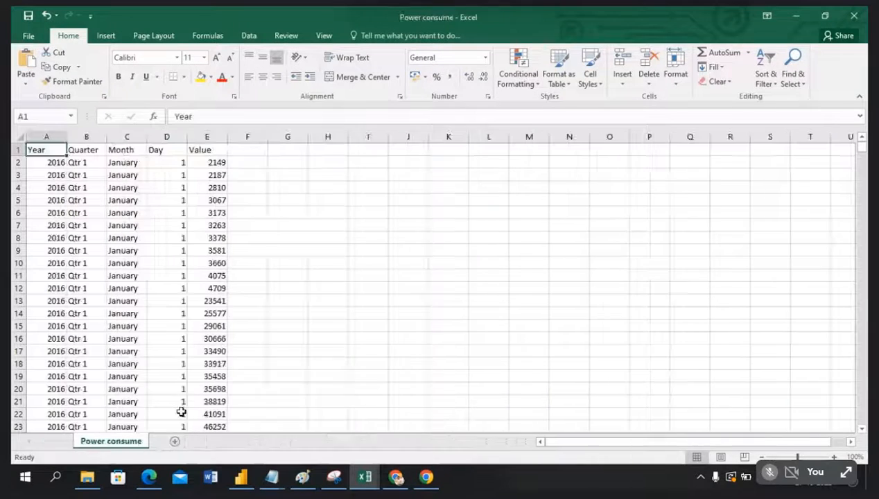
click(439, 289)
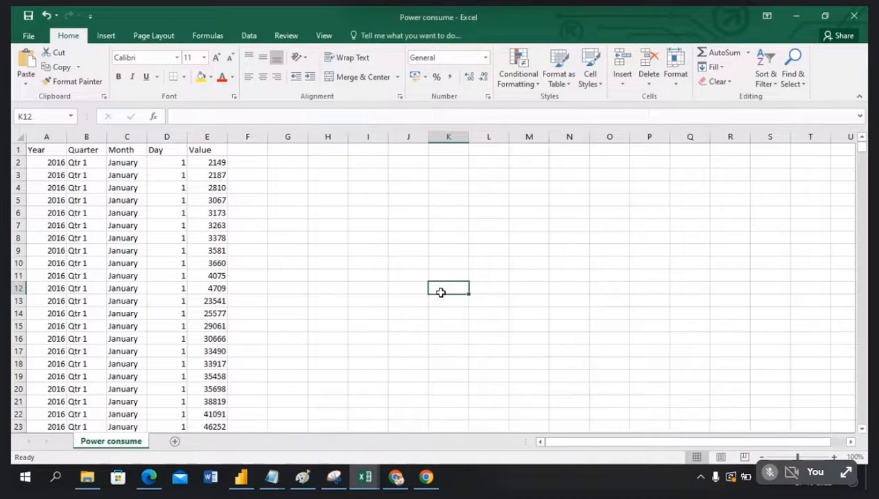
Turn on filters for the header row of the Power consume sheet.
click(18, 150)
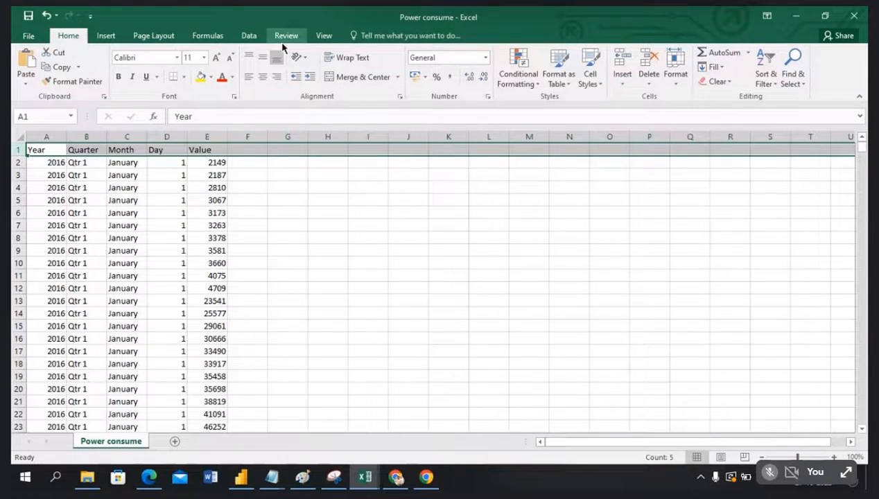
click(248, 35)
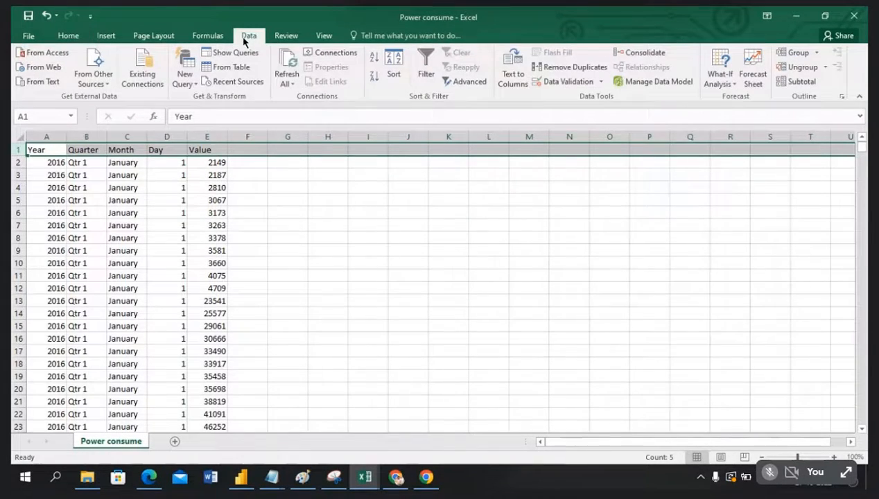
click(426, 75)
click(365, 242)
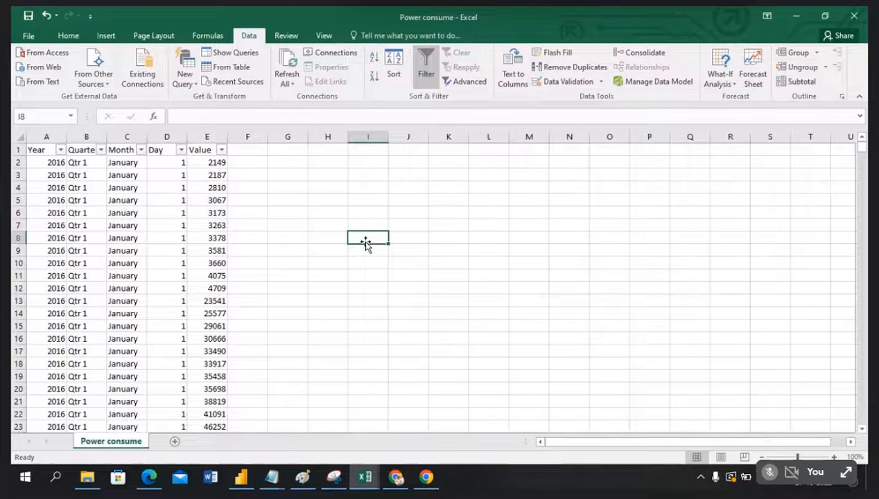
Widen the Year, Month and Value columns of the sheet and switch back to Power BI Desktop.
drag(66, 138, 88, 137)
drag(168, 137, 187, 138)
drag(278, 137, 296, 139)
click(367, 228)
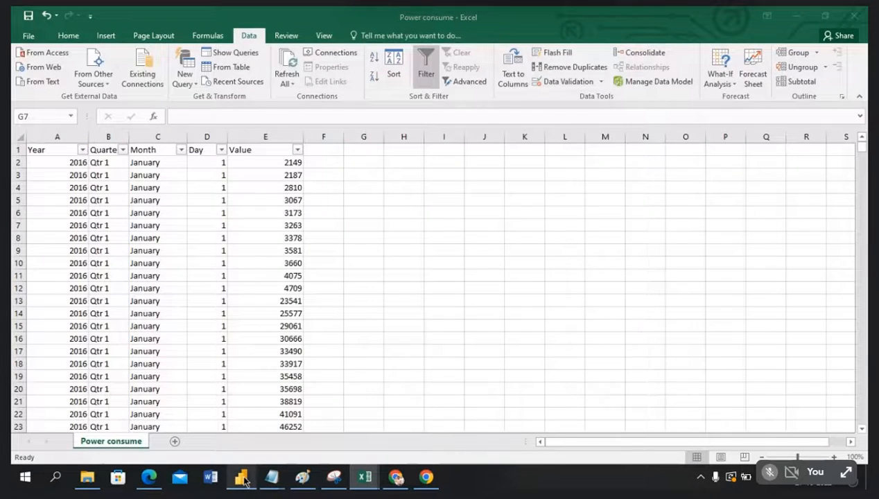
click(242, 478)
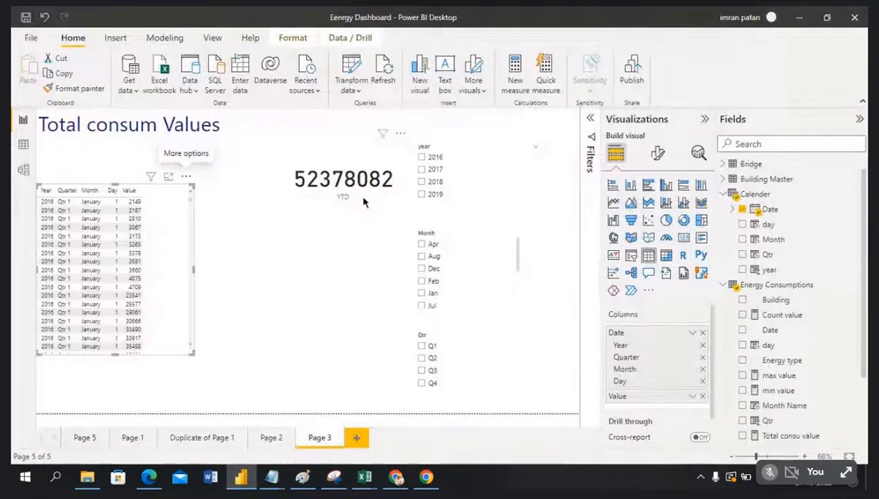
Move the YTD card closer to the table visual and switch to the Power consume sheet in Excel.
drag(359, 196, 330, 199)
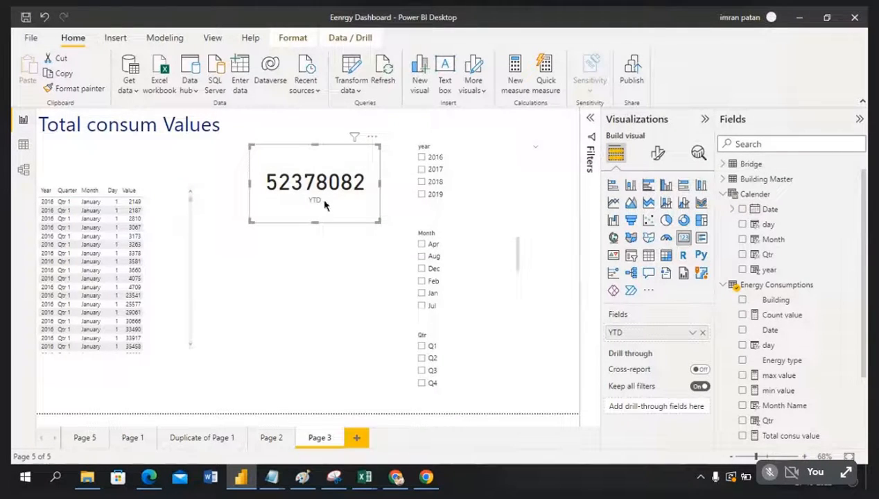
key(alt+Tab)
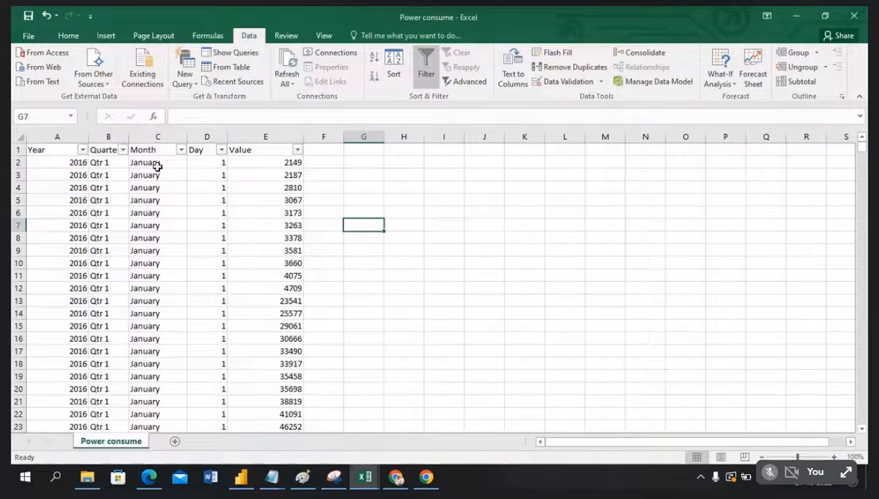
Filter the Year column of the Power consume sheet to show only 2019.
click(82, 150)
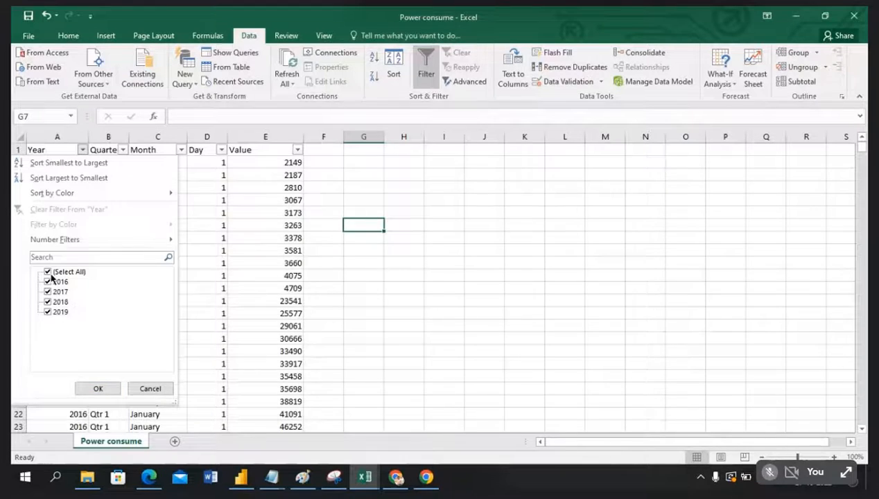
click(49, 272)
click(49, 313)
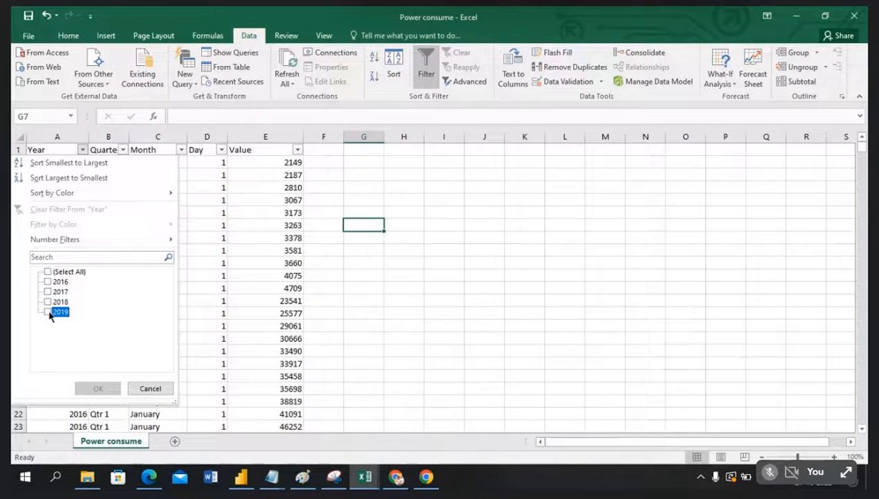
click(49, 312)
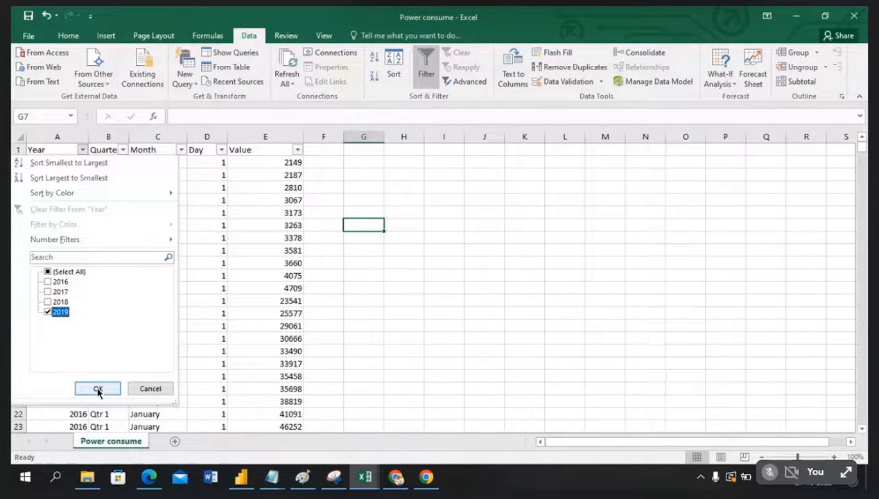
click(98, 389)
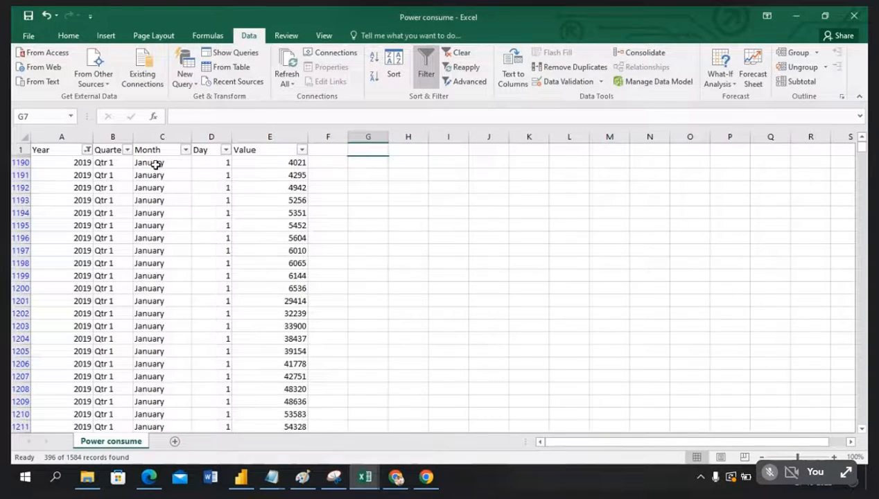
Review the months listed in the Month column's filter without changing the filter.
click(185, 151)
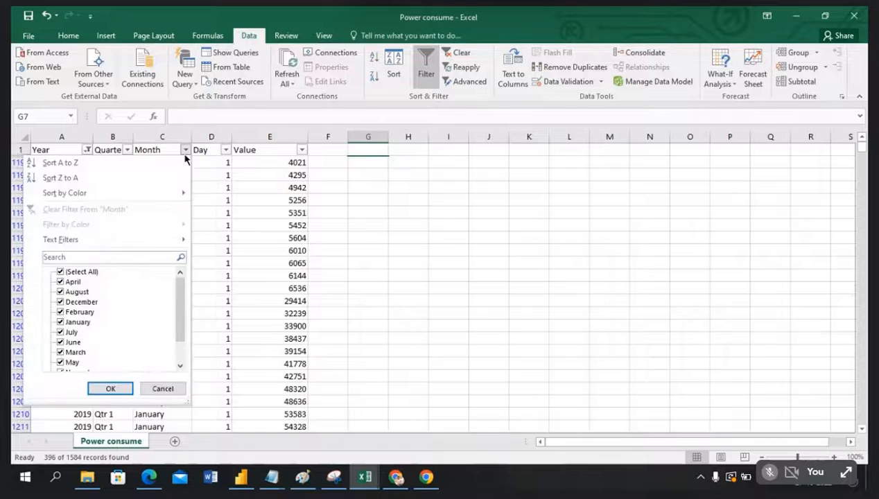
scroll(179, 323, down, 1)
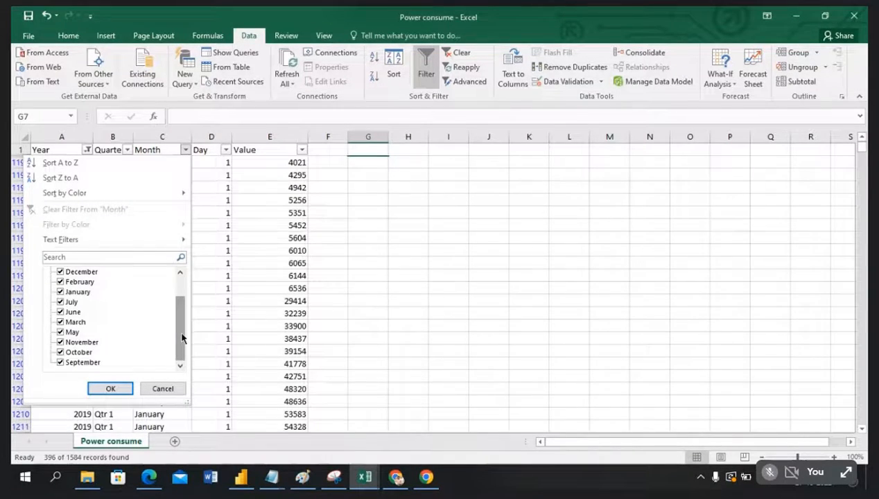
drag(182, 337, 181, 318)
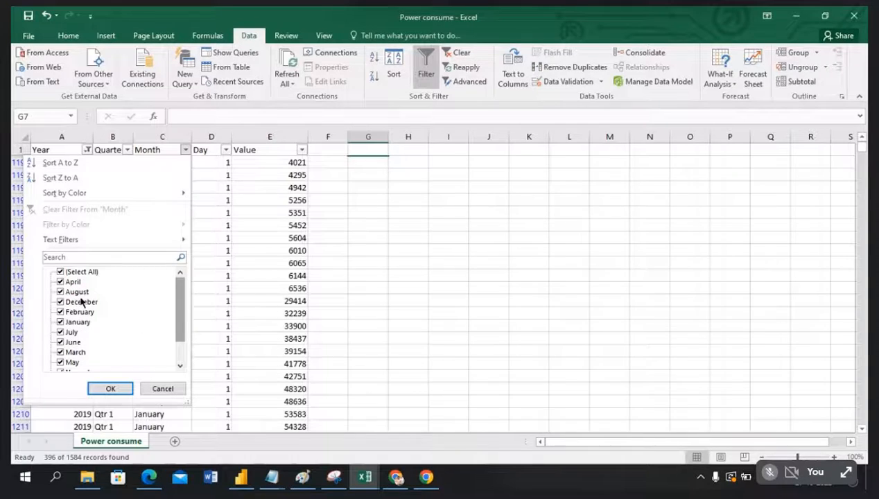
click(163, 388)
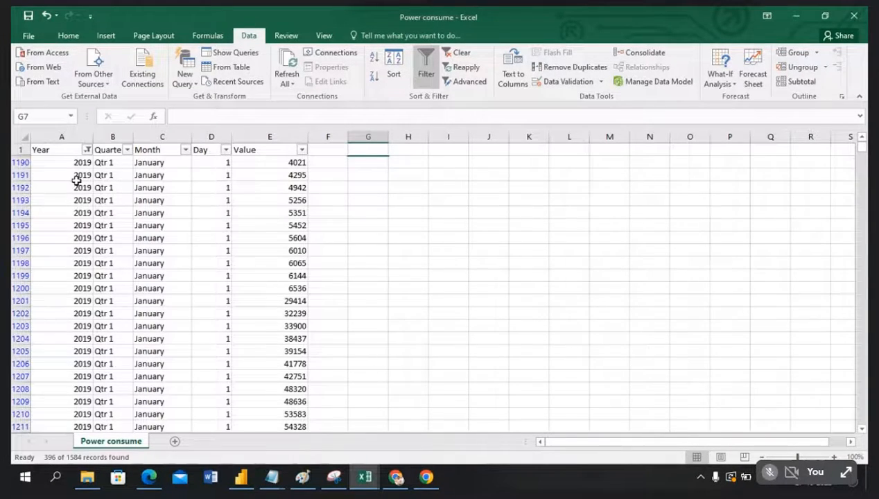
Compare the sum of the filtered Value column in Excel with the YTD card in Power BI Desktop.
click(288, 135)
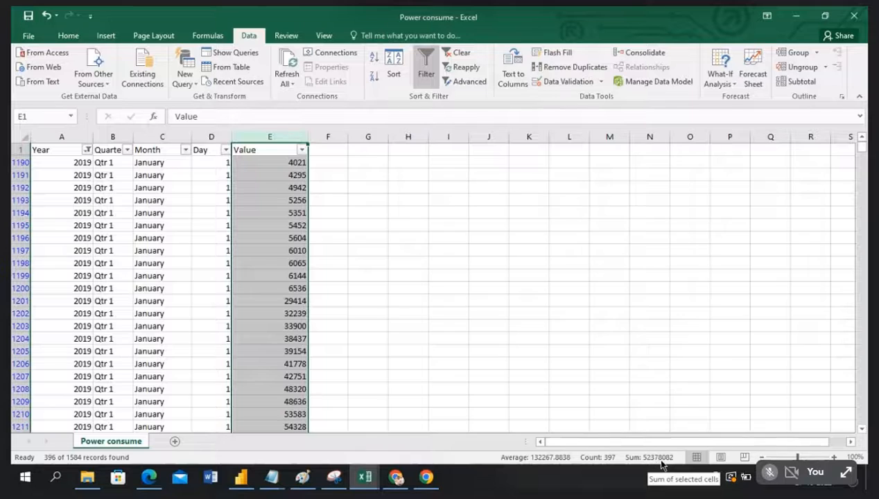
key(alt+Tab)
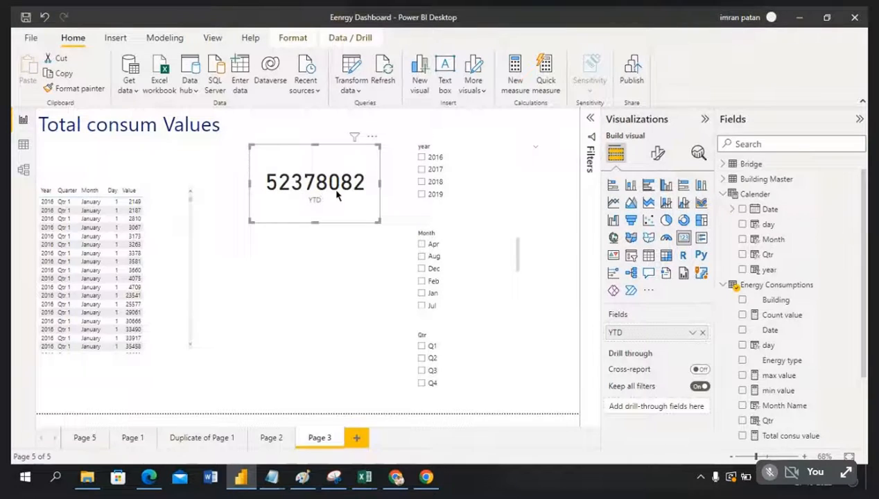
key(alt+Tab)
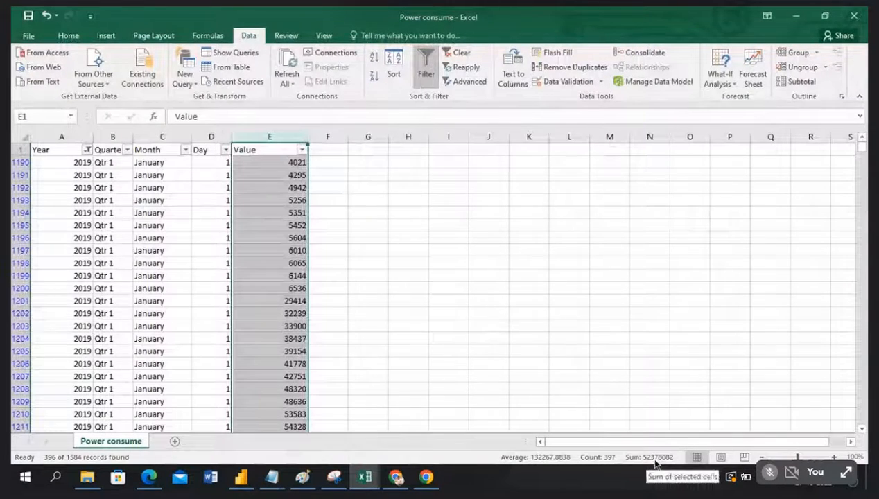
key(alt+Tab)
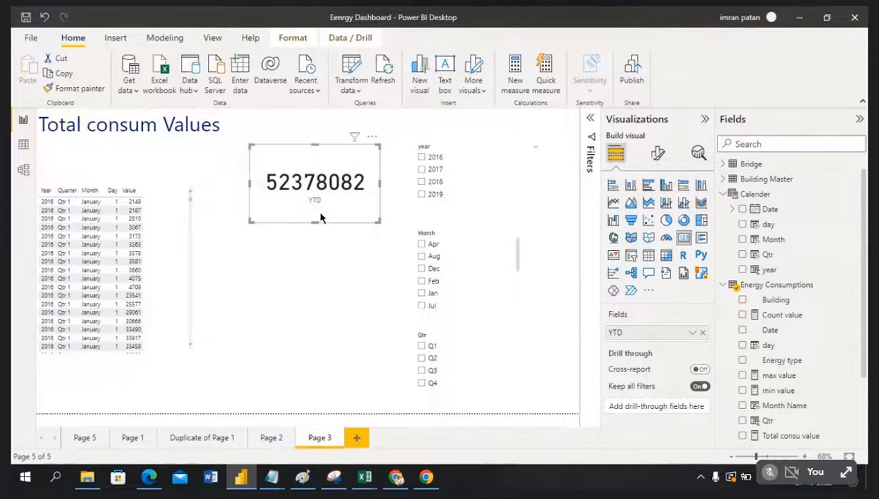
Reduce the height of the YTD card so it fits closely around its value and label.
drag(316, 221, 311, 195)
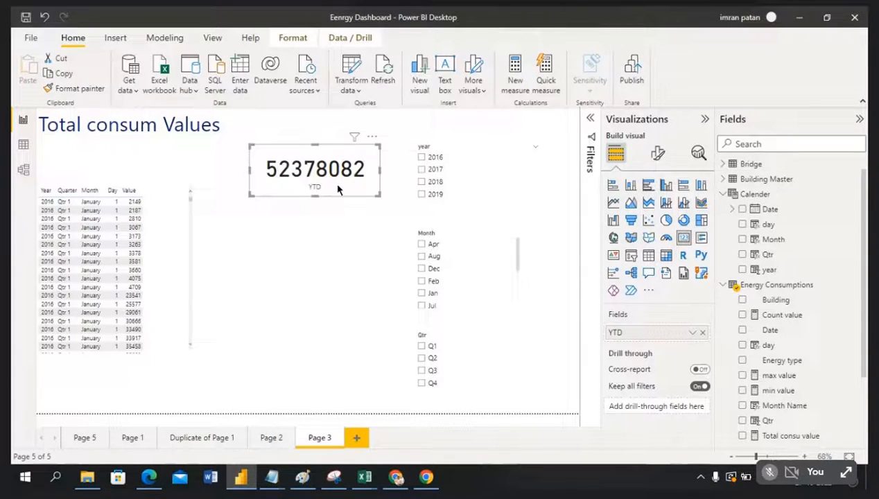
click(343, 284)
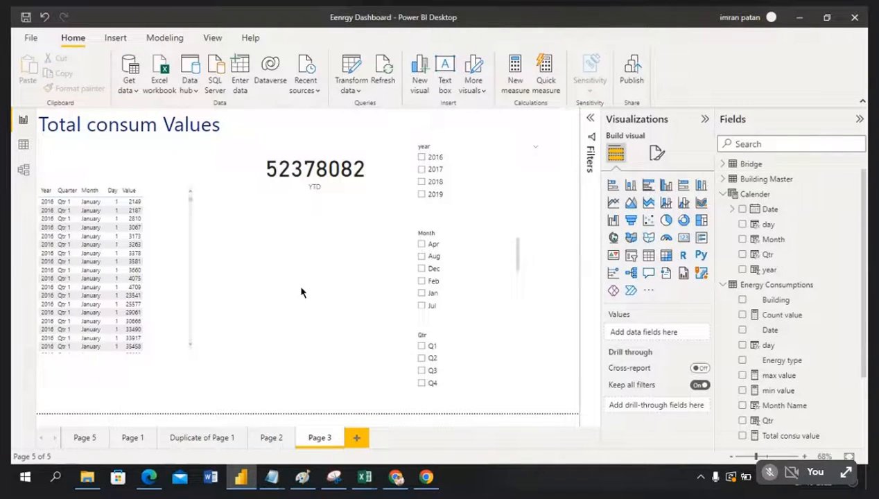
click(358, 189)
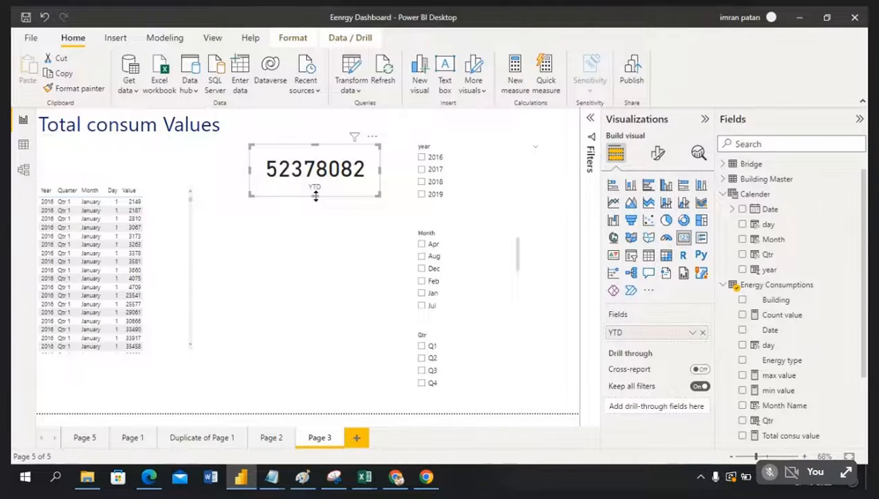
drag(315, 196, 315, 200)
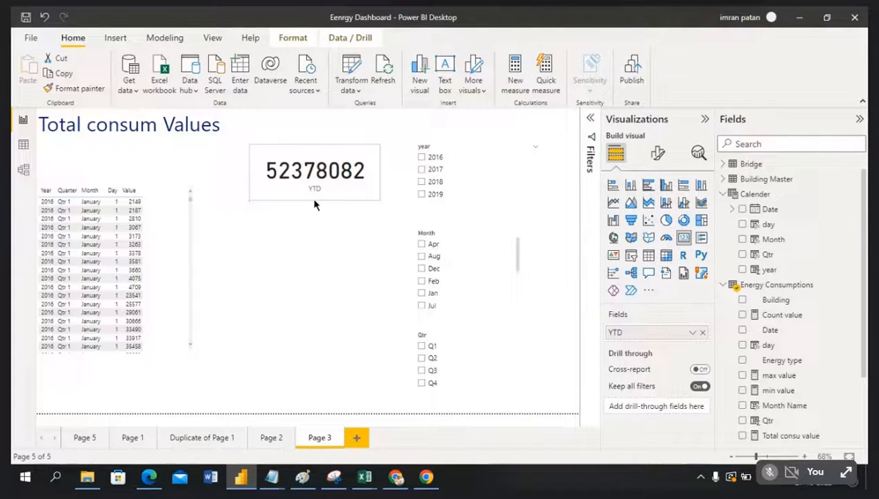
click(320, 244)
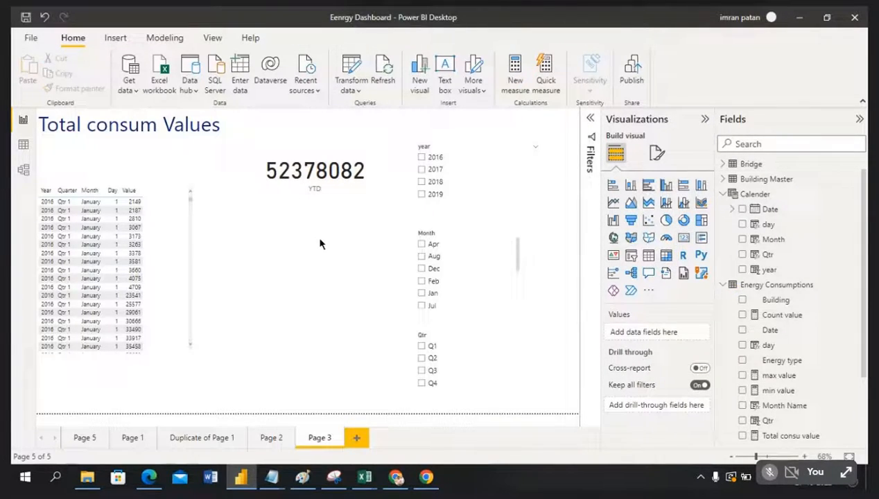
Add a new measure named MTD to the Energy Consumptions table and begin its formula with the TOTALMTD function.
right_click(778, 290)
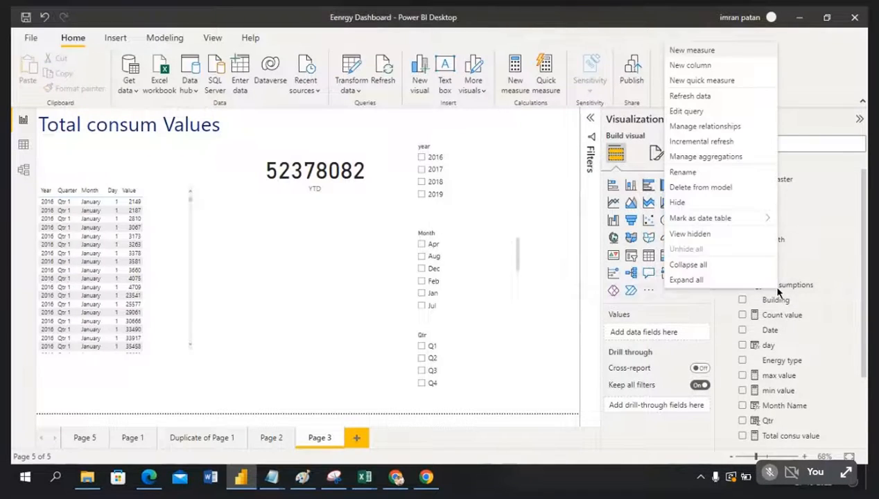
click(725, 55)
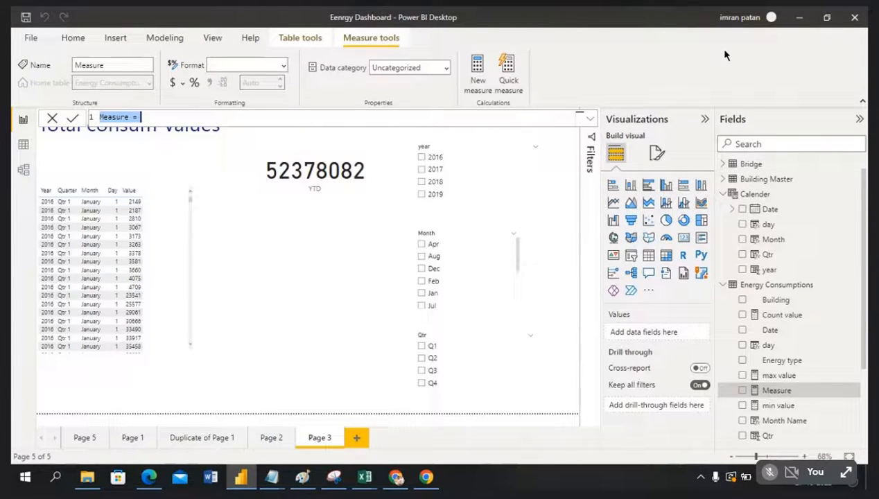
text(M)
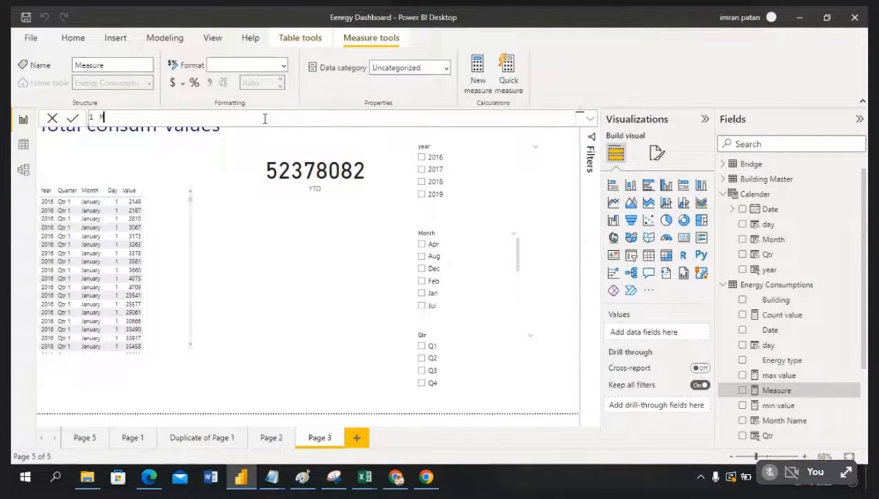
text(TD = to)
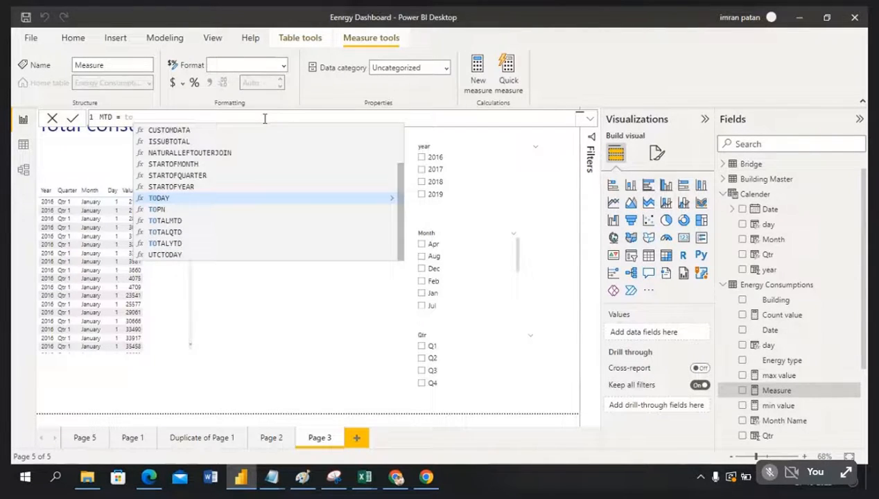
text(ta)
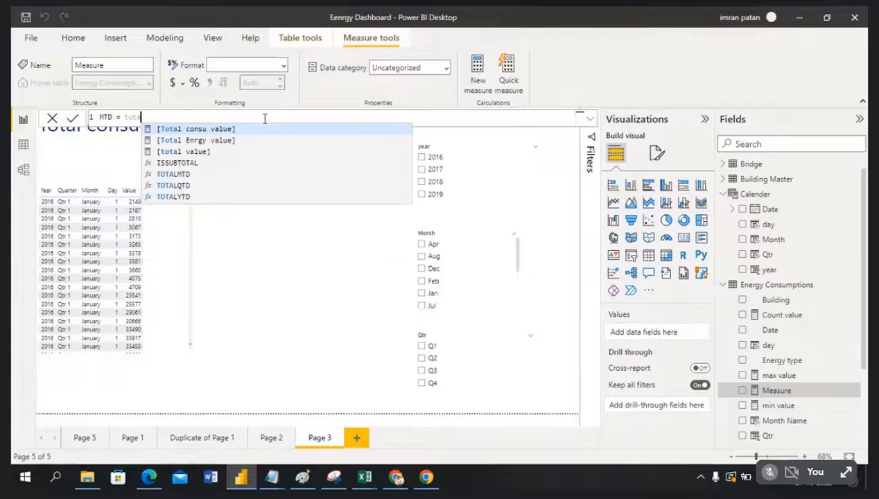
text(l)
click(184, 176)
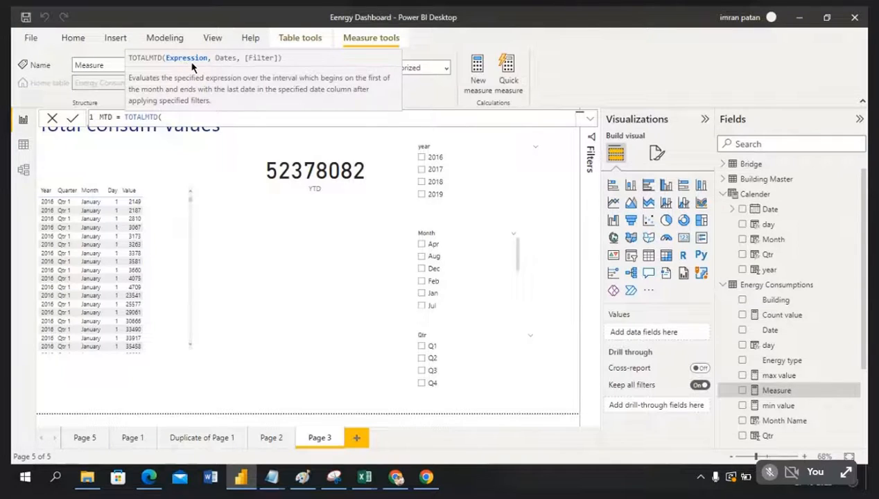
Complete the MTD formula with sum('Energy Consumptions'[Value]) as the expression and Calender[Date] as the dates, and commit the measure.
text(sum)
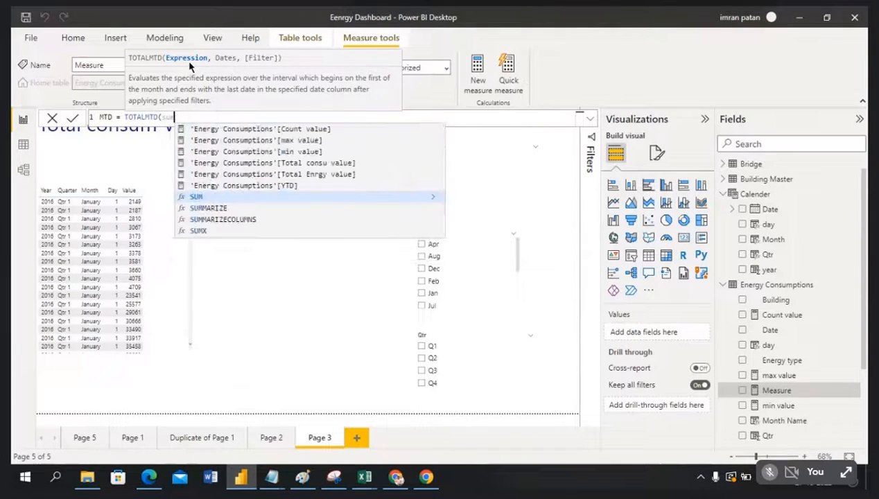
text(()
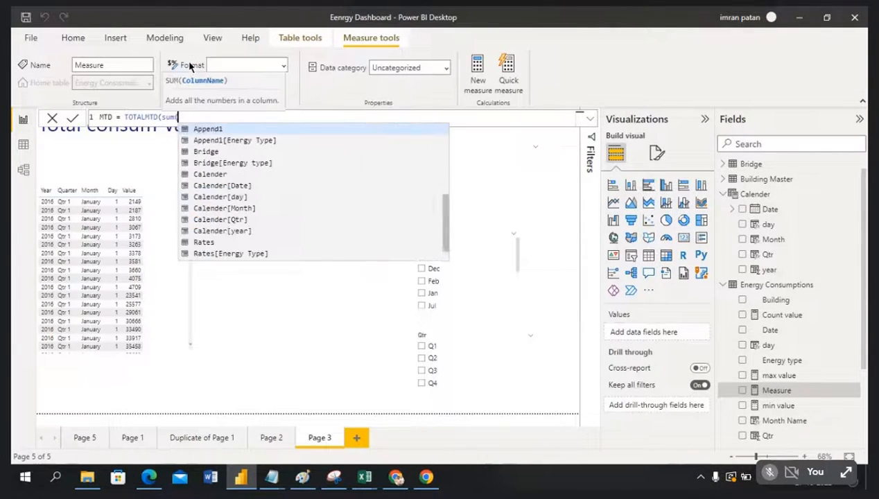
text(val)
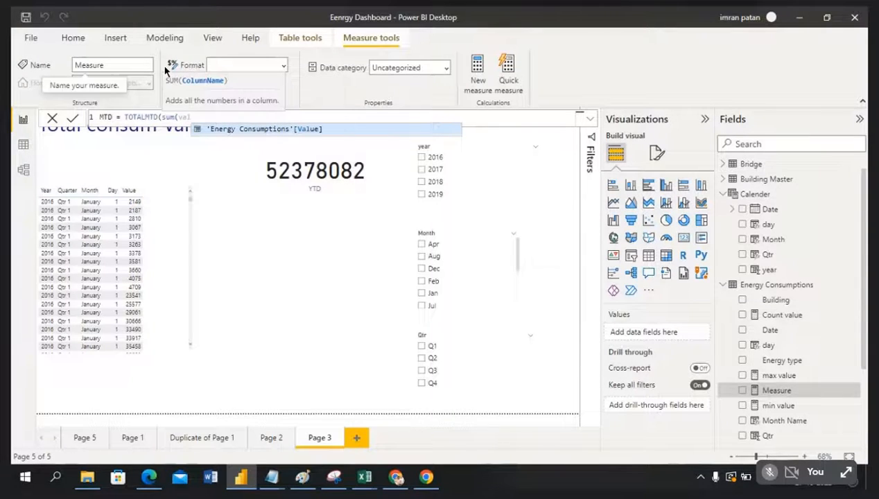
click(245, 131)
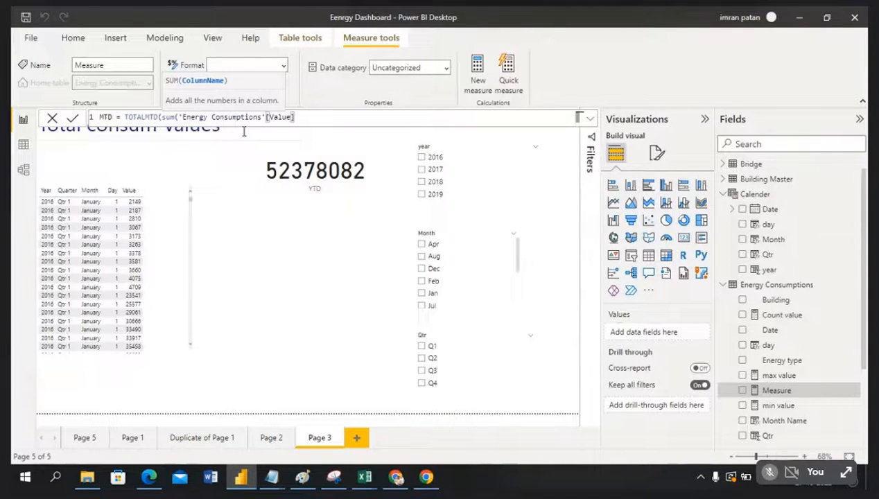
text(),)
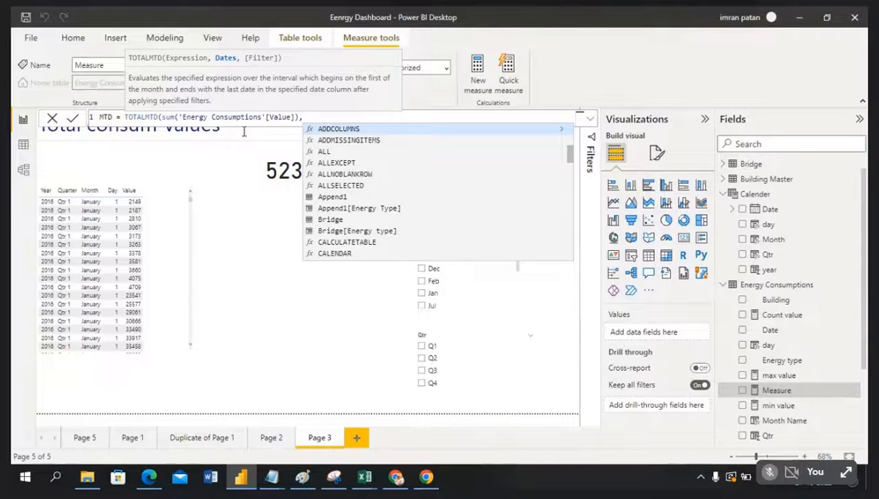
text(date)
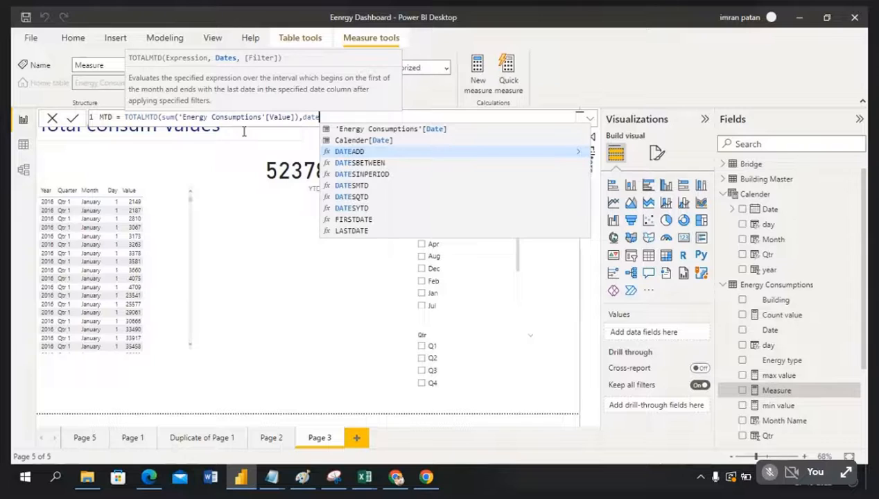
click(387, 141)
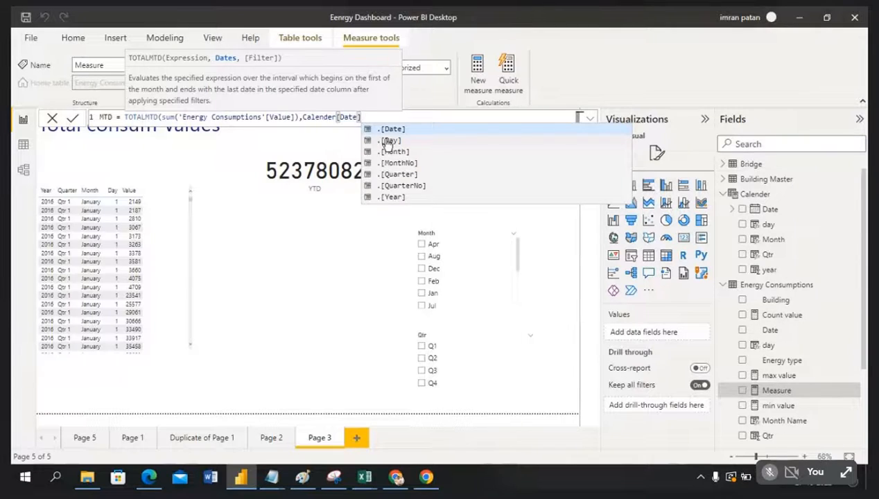
text())
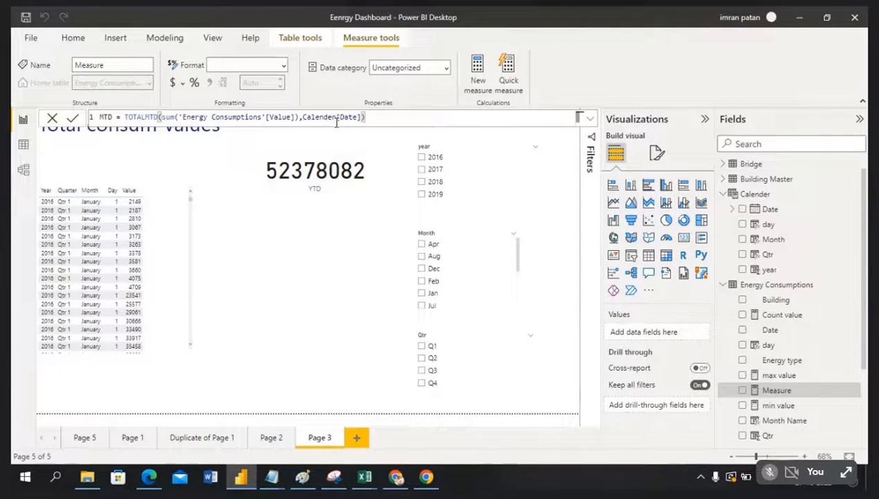
click(72, 121)
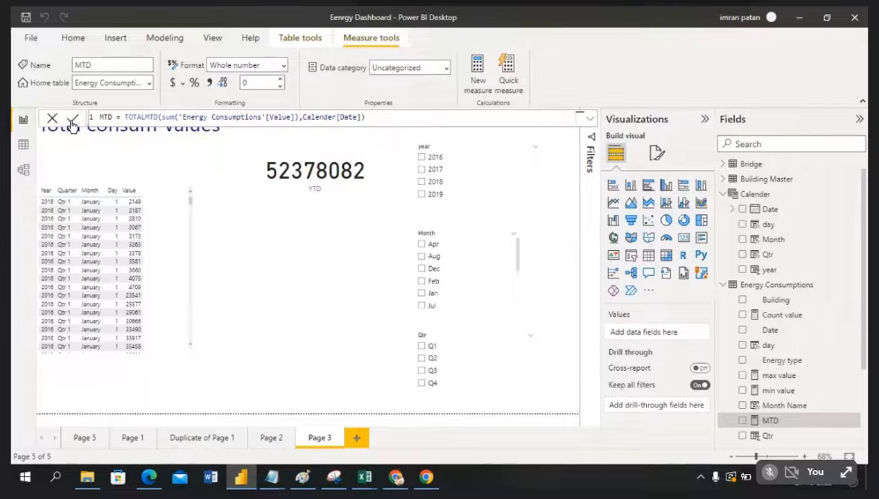
click(312, 271)
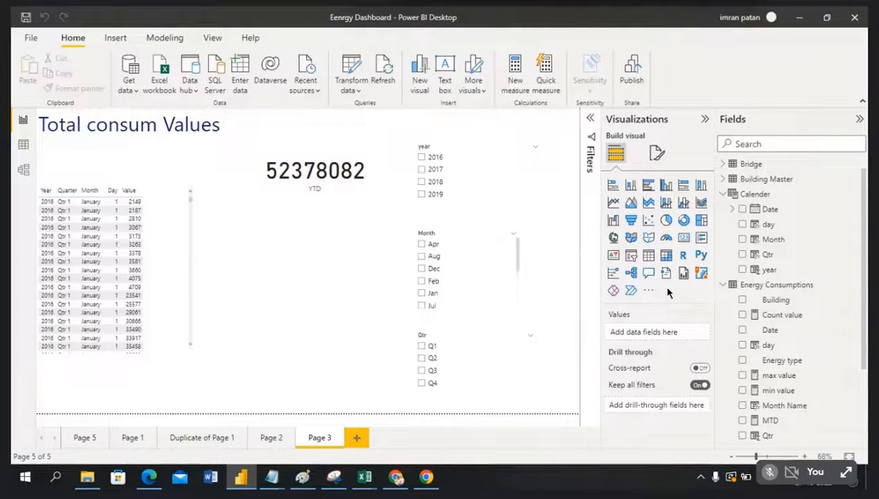
Add a card visual below the YTD card, reduce its height to a compact box, and show the MTD measure in it.
click(689, 239)
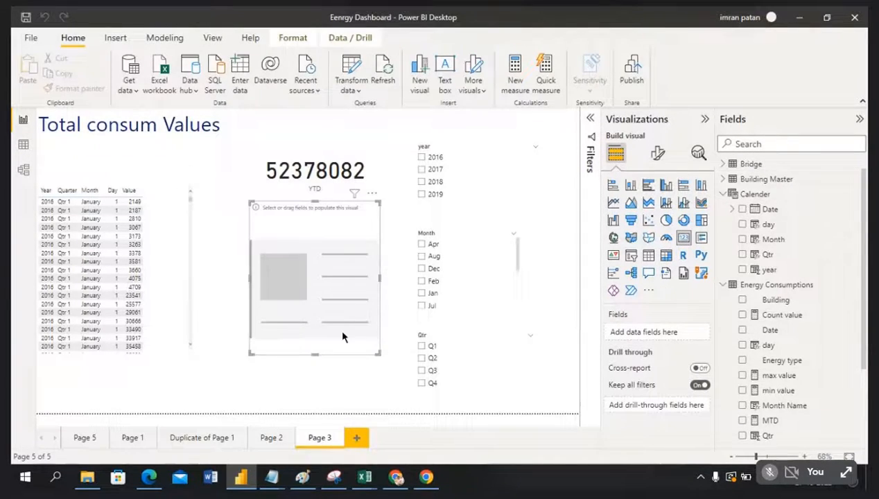
drag(314, 353, 318, 258)
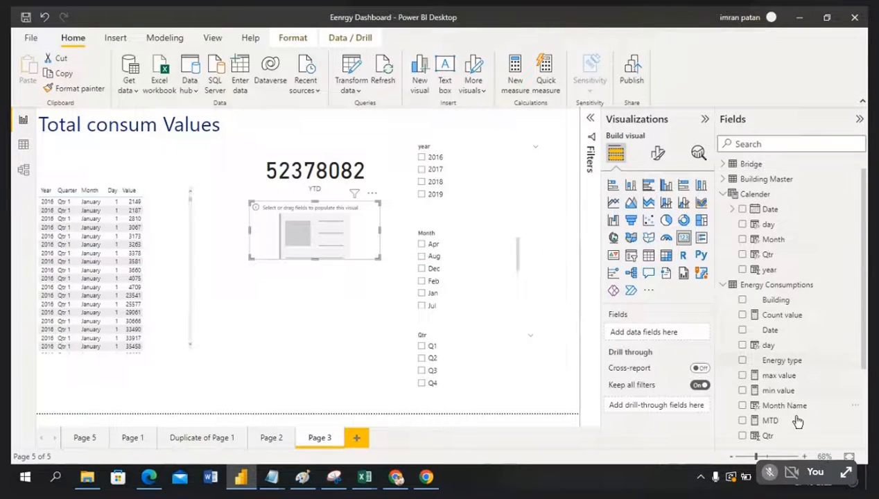
drag(794, 425, 672, 340)
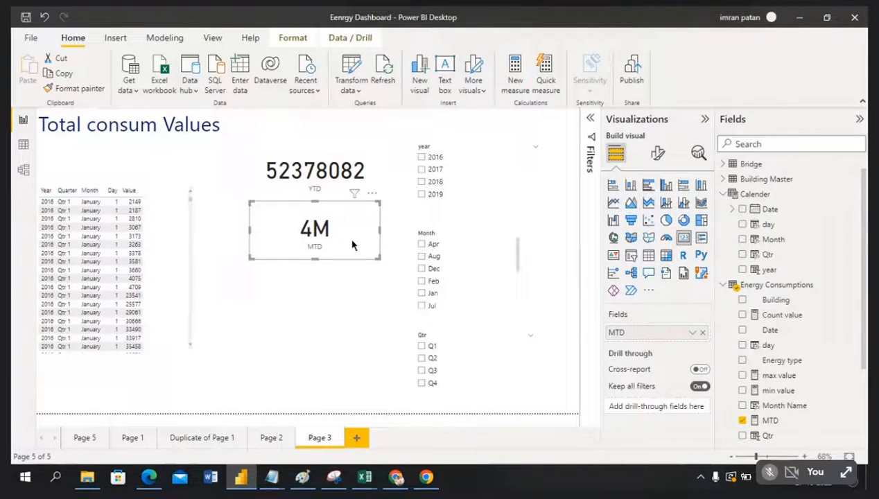
Set the display units of the MTD card's callout value to None.
click(658, 154)
click(612, 242)
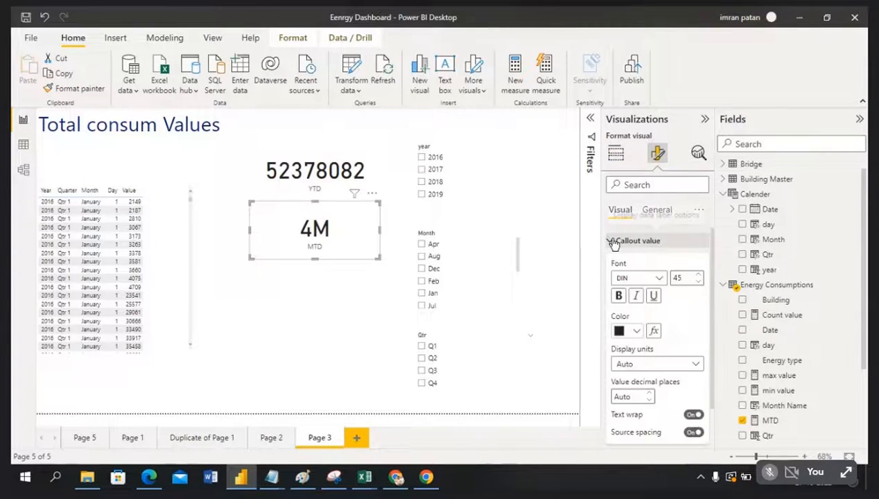
click(695, 367)
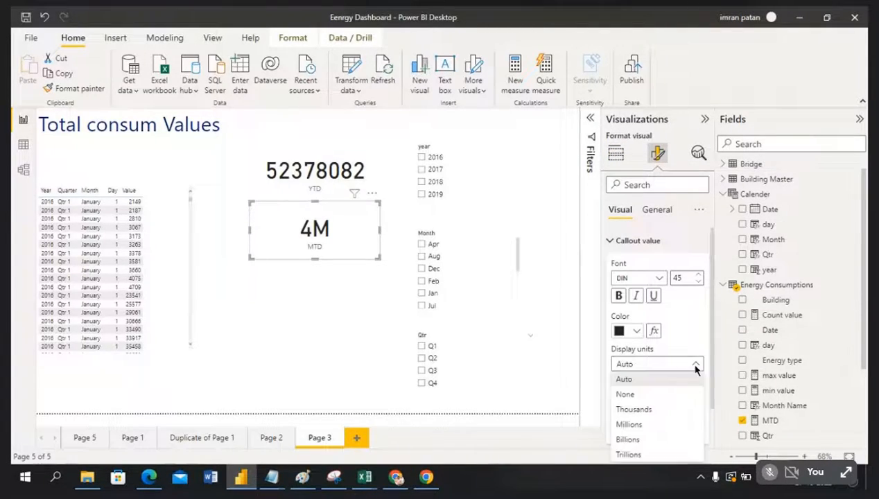
click(663, 394)
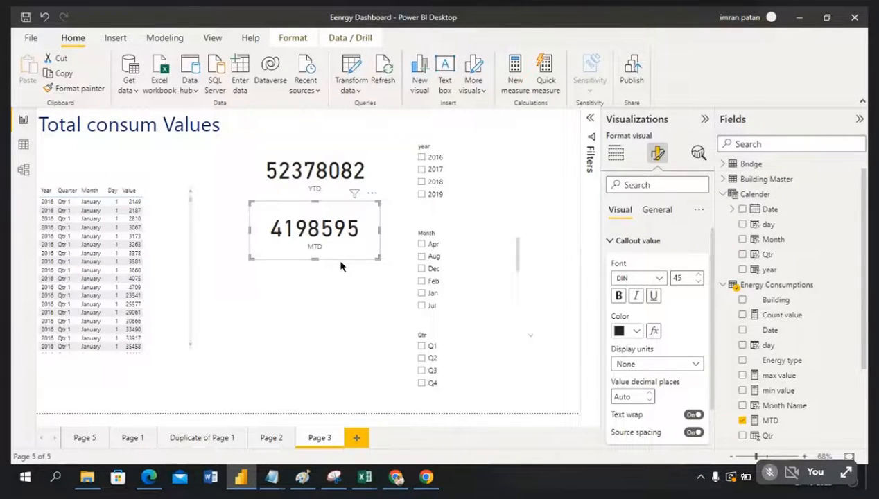
Switch to the Power consume workbook in Excel and filter the Month column to December only.
key(alt+Tab)
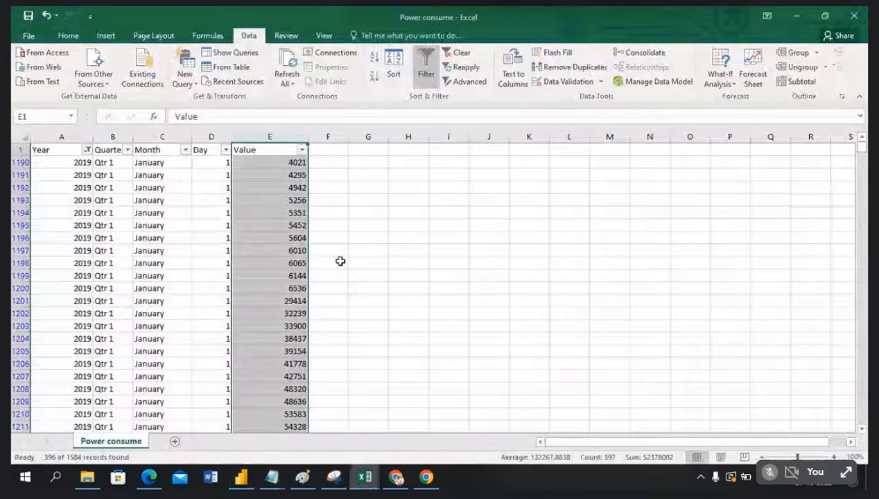
click(371, 227)
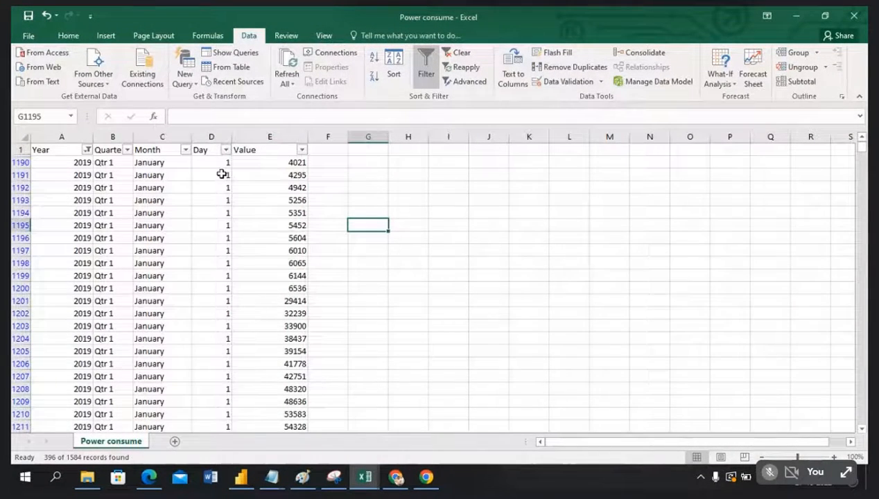
click(185, 150)
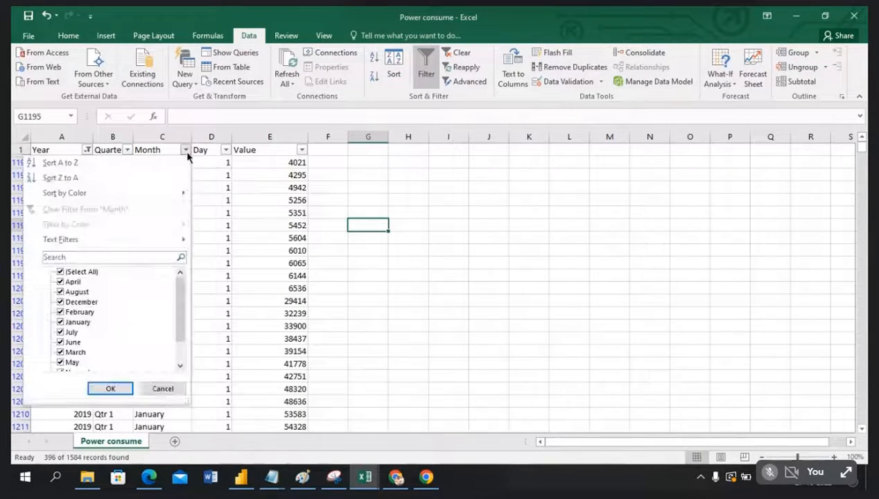
click(61, 273)
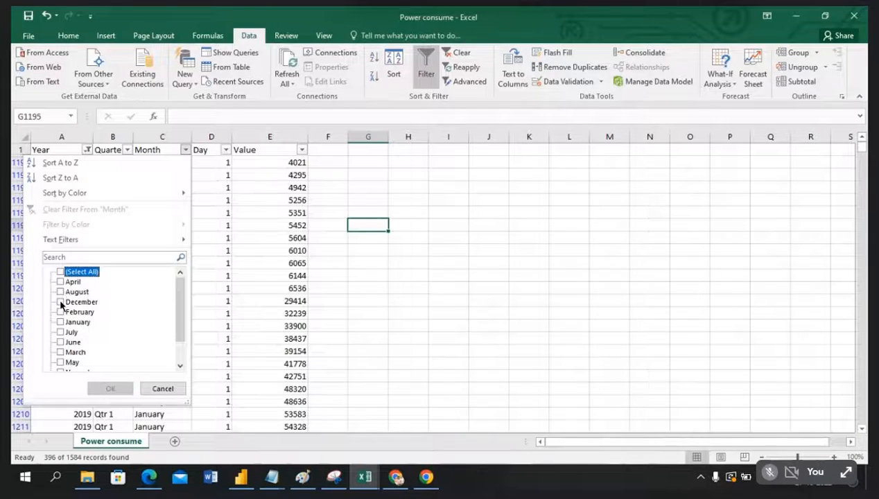
click(60, 302)
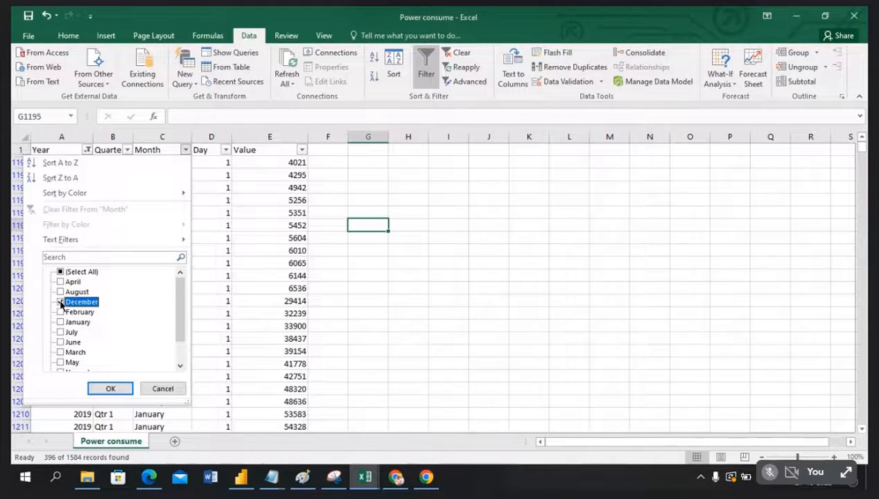
click(109, 388)
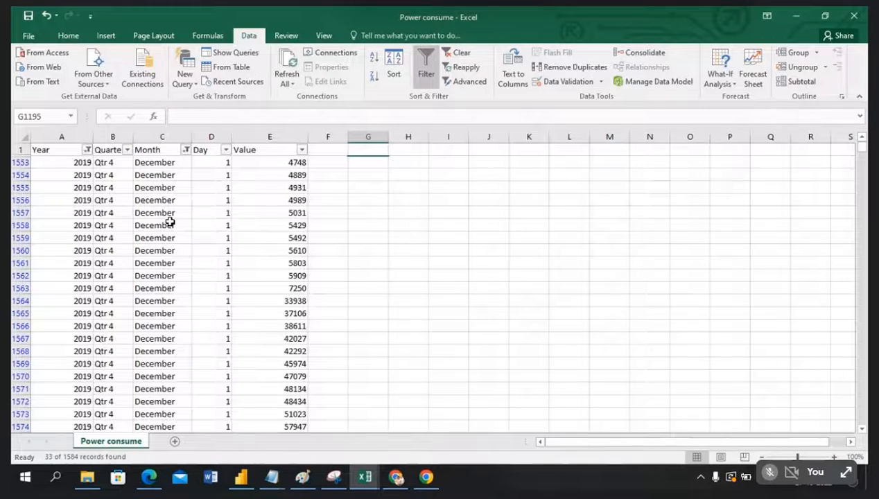
Compare the sum of the filtered Value column in Excel with the MTD card in Power BI Desktop, and check the Year filter.
click(280, 134)
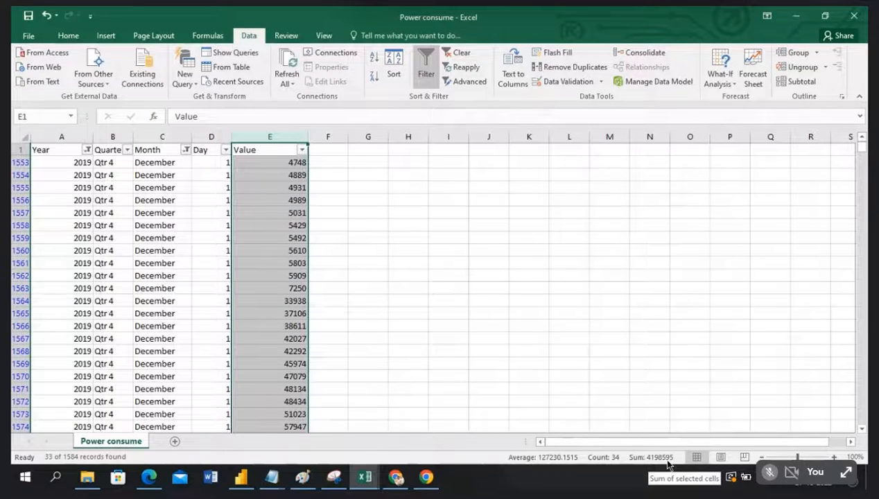
key(alt+Tab)
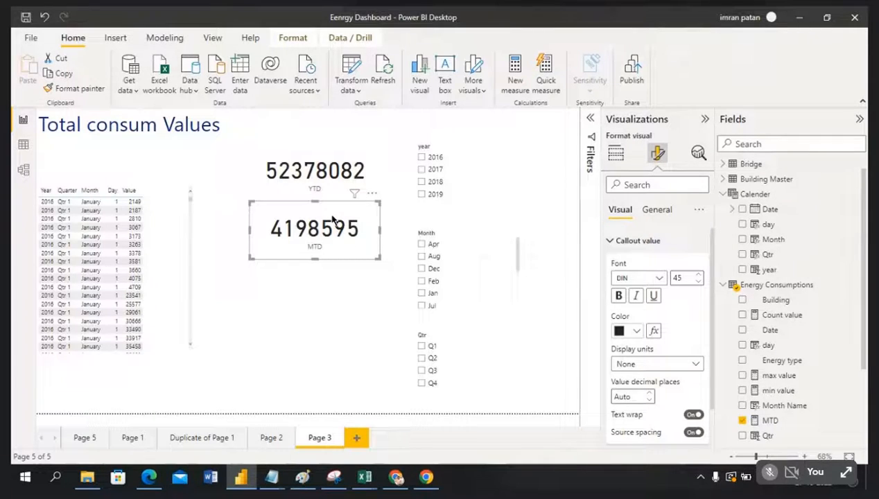
key(alt+Tab)
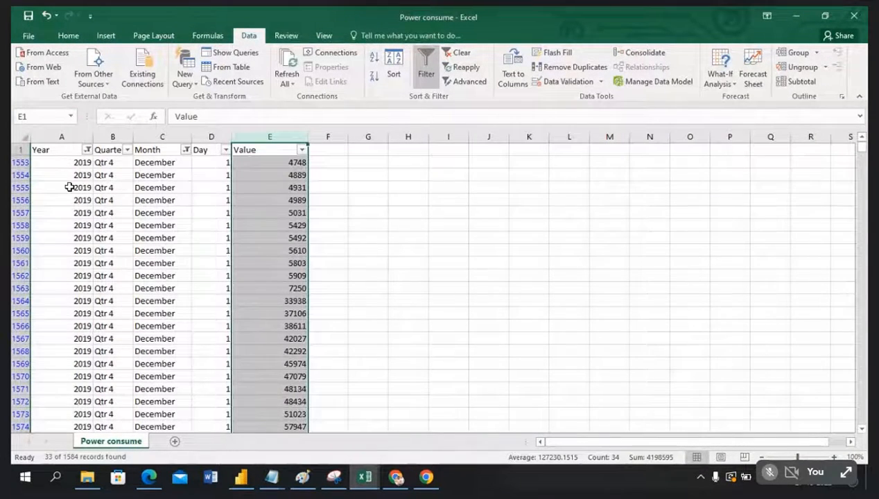
click(87, 150)
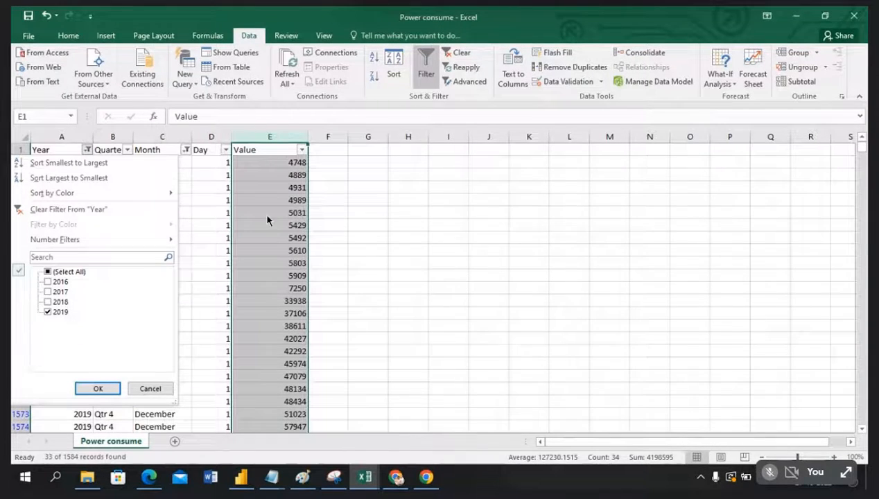
click(159, 389)
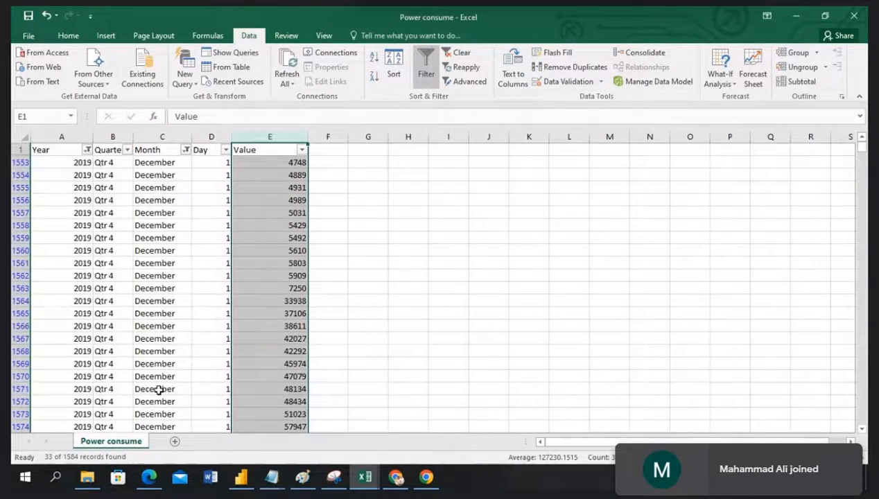
Switch to the untitled Notepad notes and begin a new line below the YTD definition reading "MTD = month to date -".
click(271, 477)
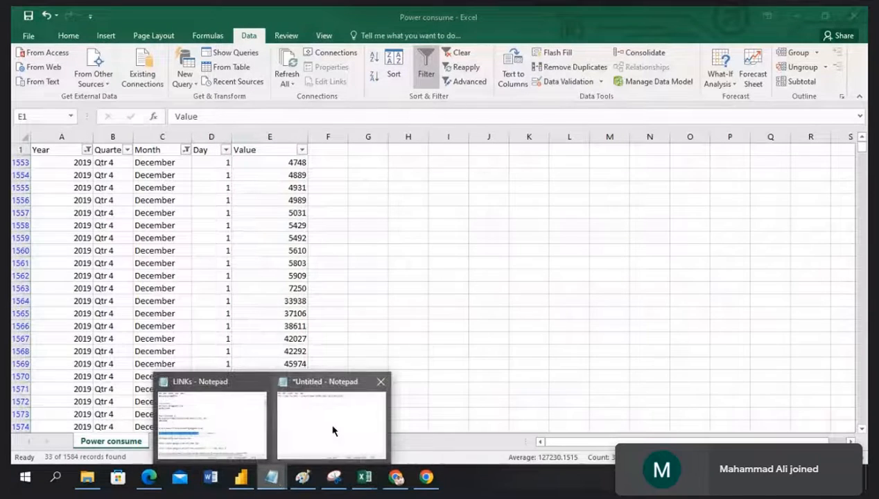
click(333, 430)
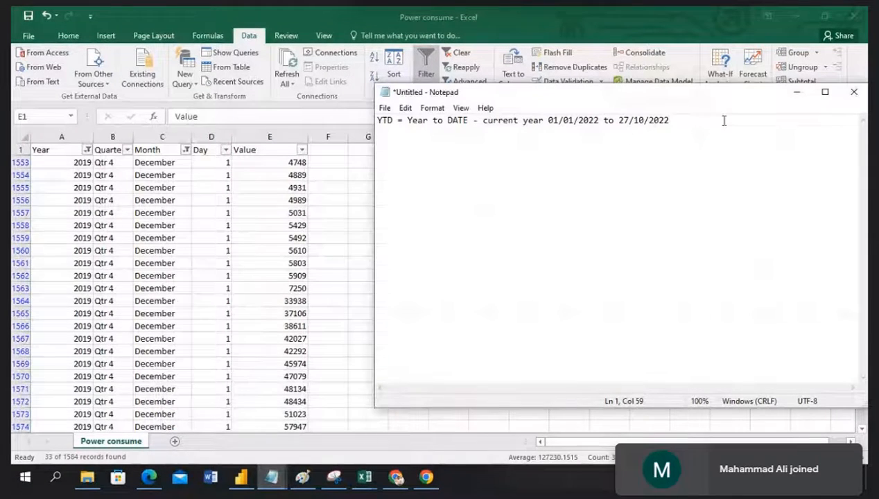
key(Return)
key(Return)
text(MTE)
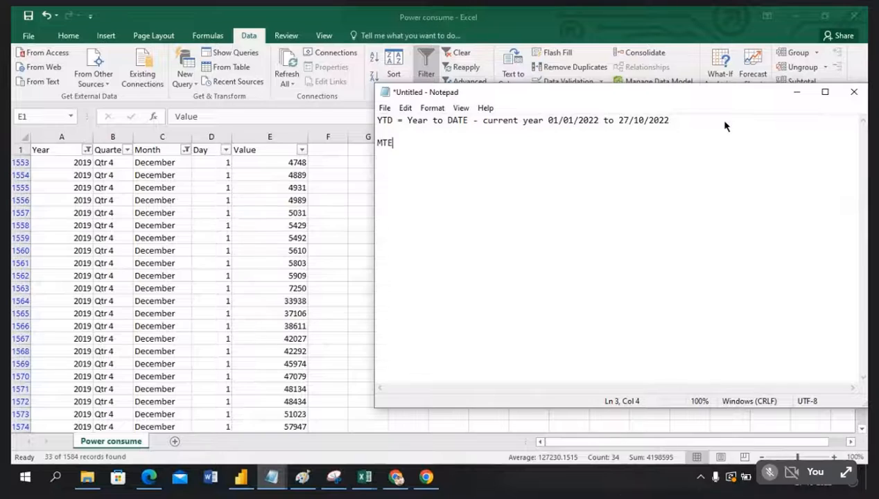
key(BackSpace)
text(D = month to ate)
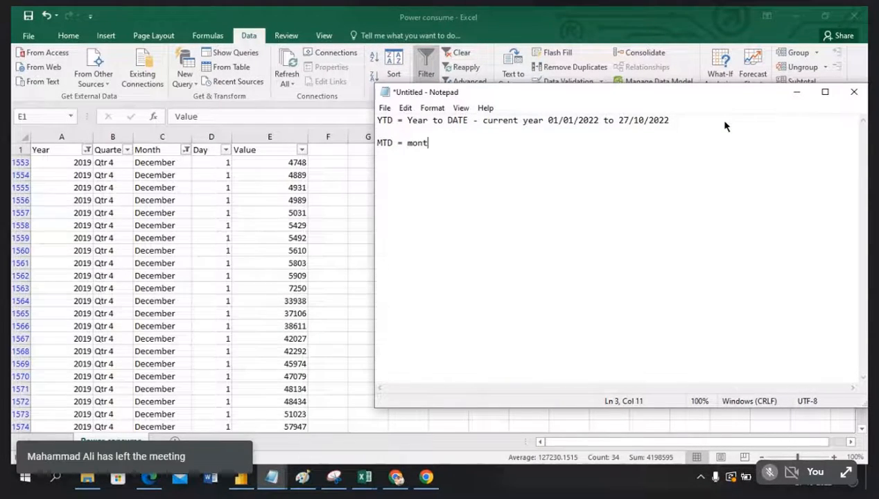
key(BackSpace)
key(BackSpace)
key(BackSpace)
text(date - )
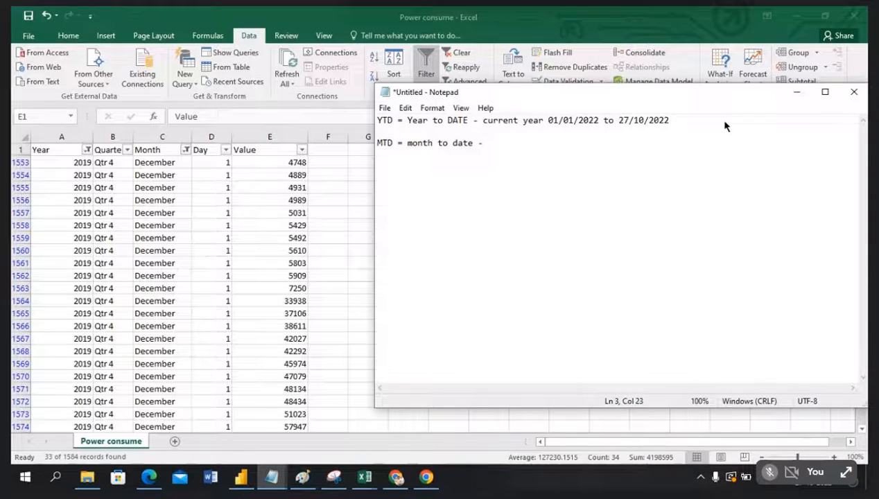
Complete the MTD note with the date range "dec 01 2019 to dec 31 2019".
text(dec)
key(BackSpace)
text(01 2019 to )
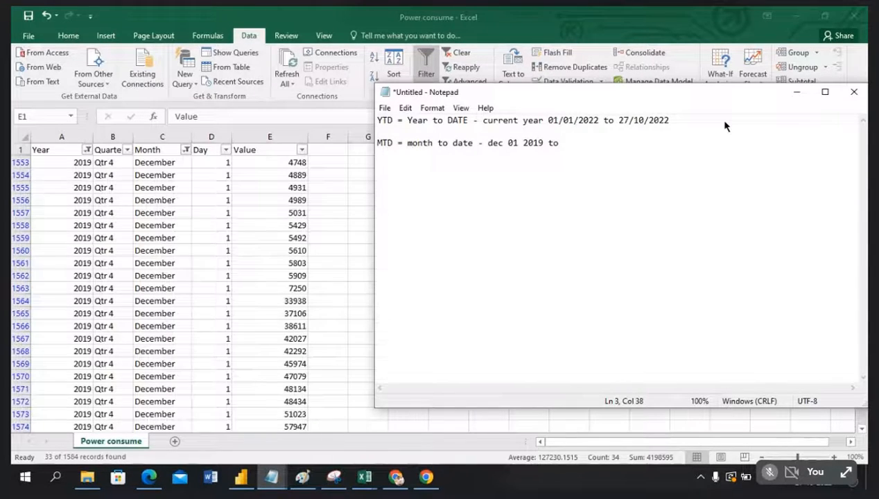
text(dec)
text( 30 )
text(2019)
Add another line to the notes below the MTD definition reading "QTD = oct nov dec".
key(Return)
text(QTD )
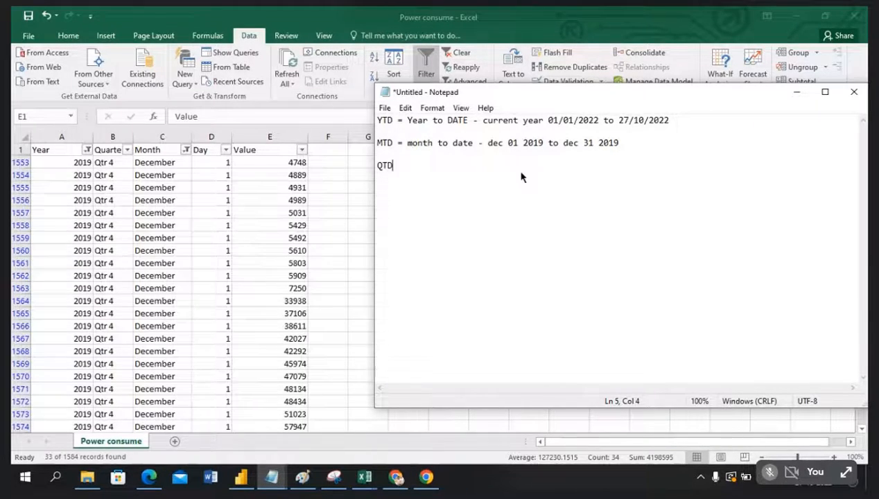
text(=)
text(oct nov devc)
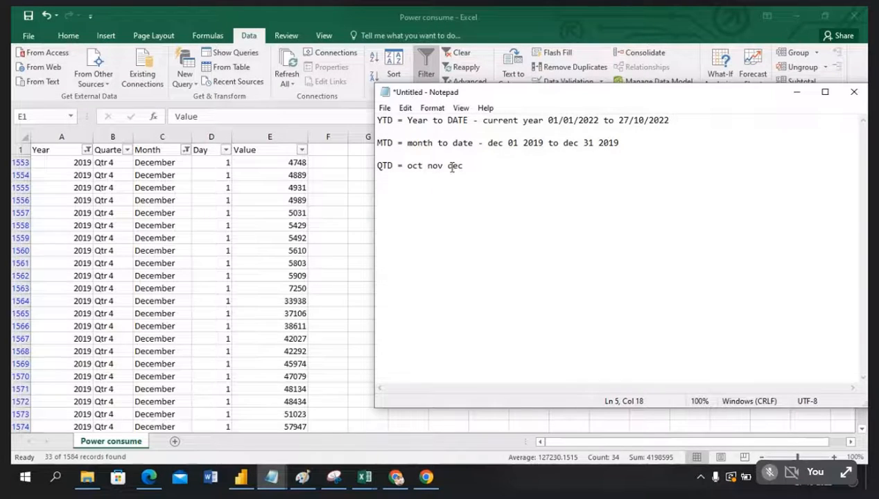
text( =)
Switch back to Power BI Desktop, add a measure named QTD to the Energy Consumptions table, and begin its formula with the TOTALQTD function.
key(alt+Tab)
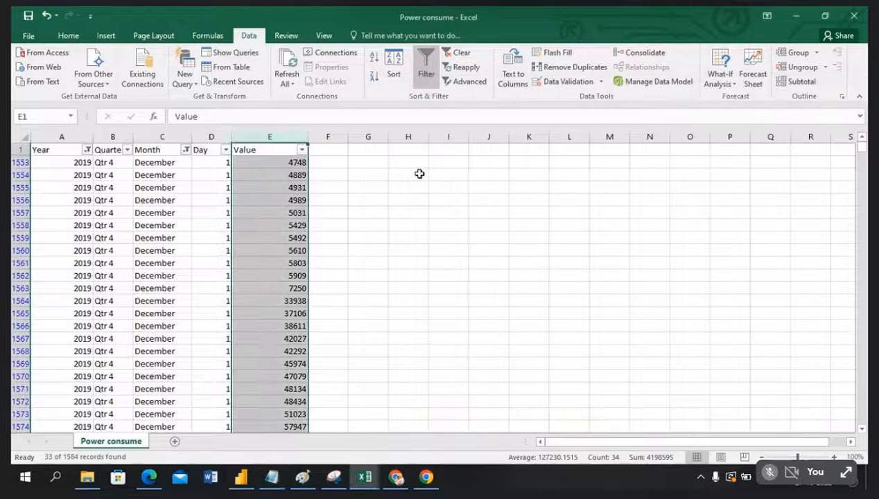
click(241, 478)
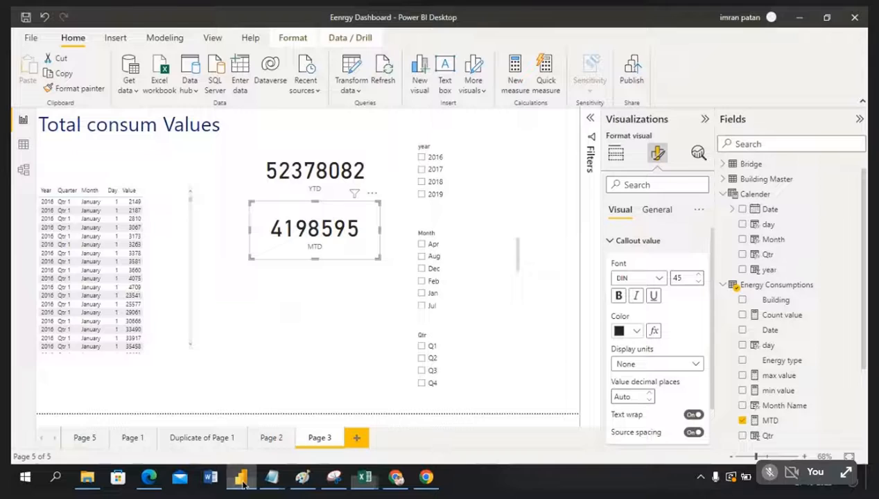
click(337, 355)
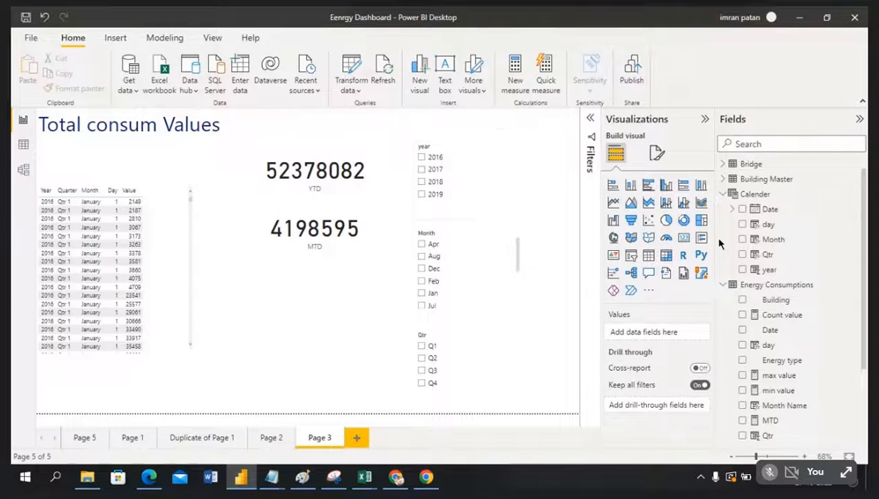
right_click(767, 289)
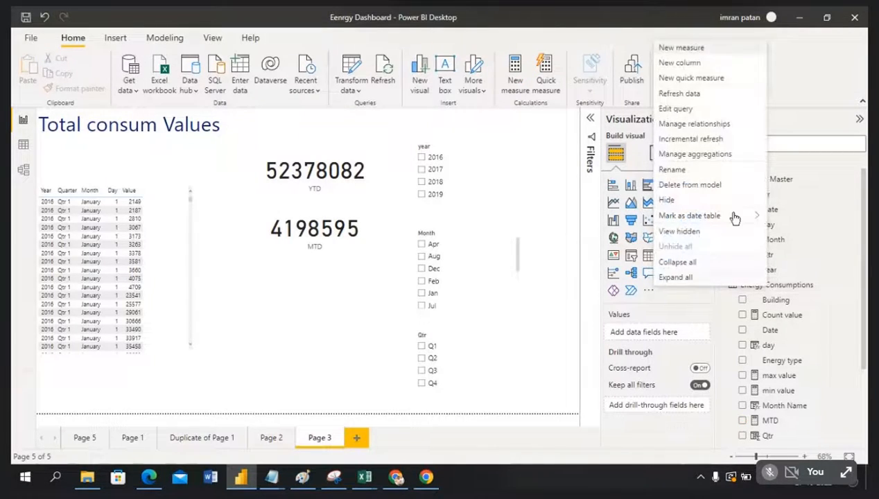
click(719, 54)
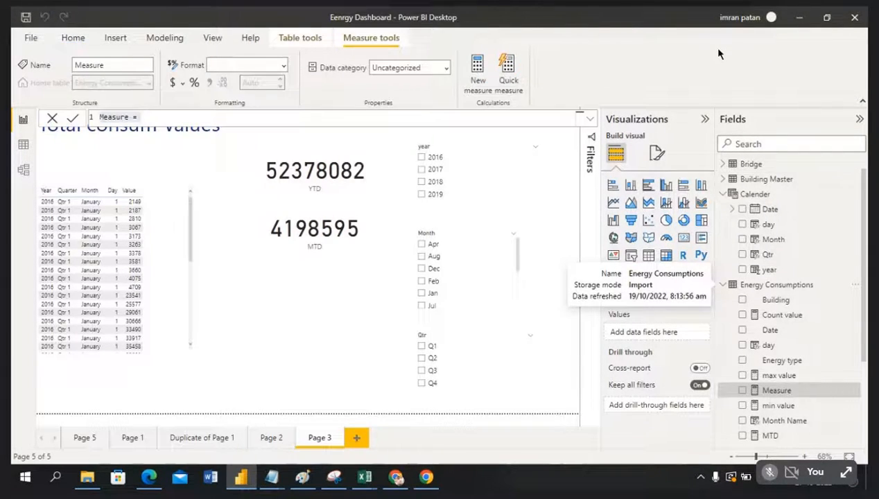
text(QTD)
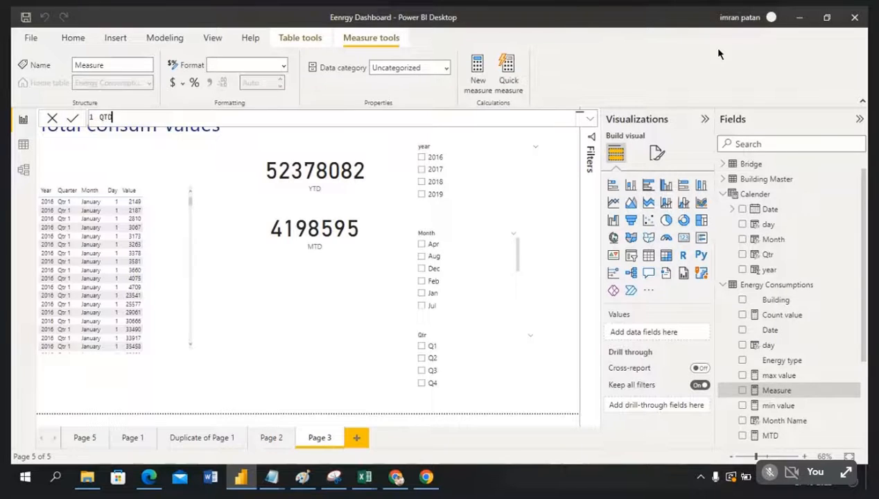
text( = tot)
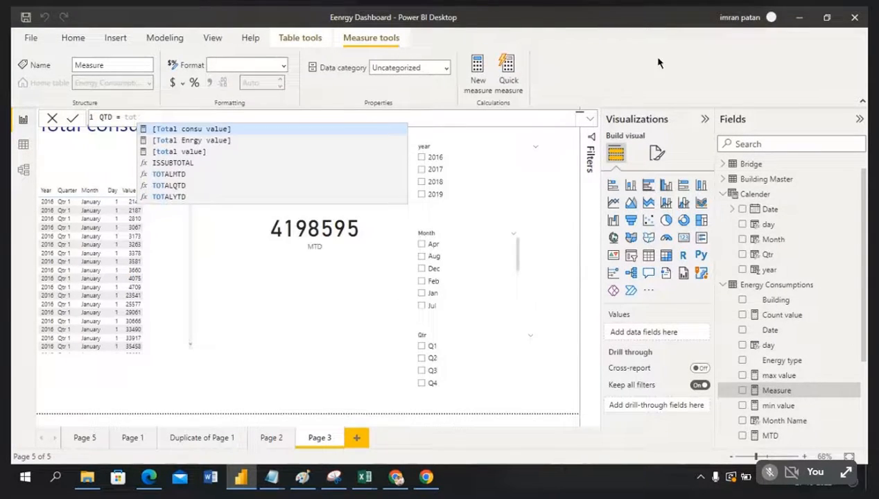
click(195, 188)
Enter the sum of 'Energy Consumptions'[Value] as the expression of the QTD measure's TOTALQTD function.
text(su)
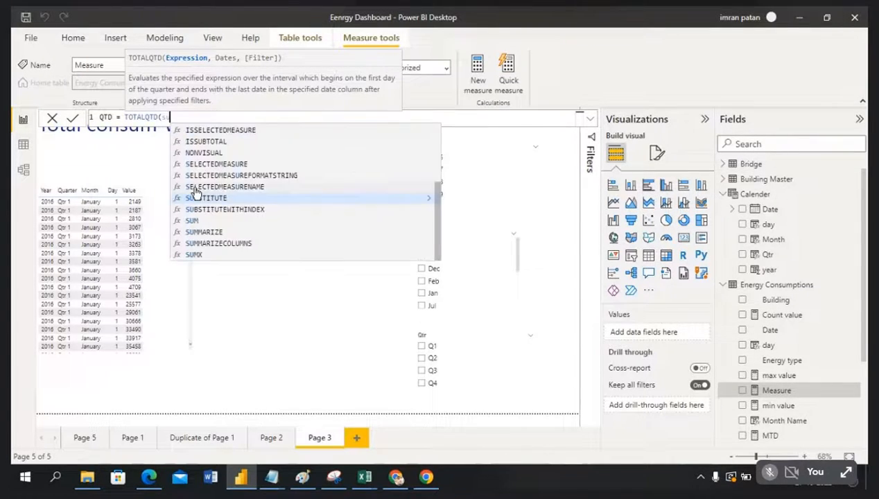
text(m(a)
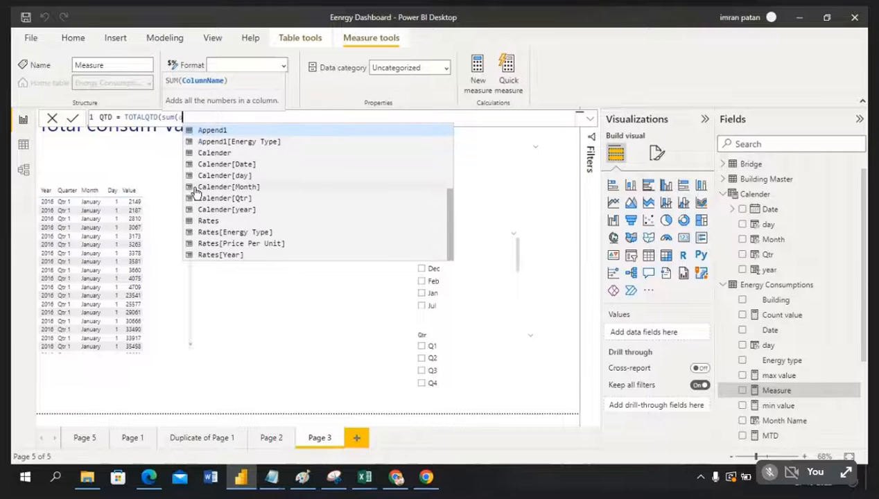
key(BackSpace)
text(val)
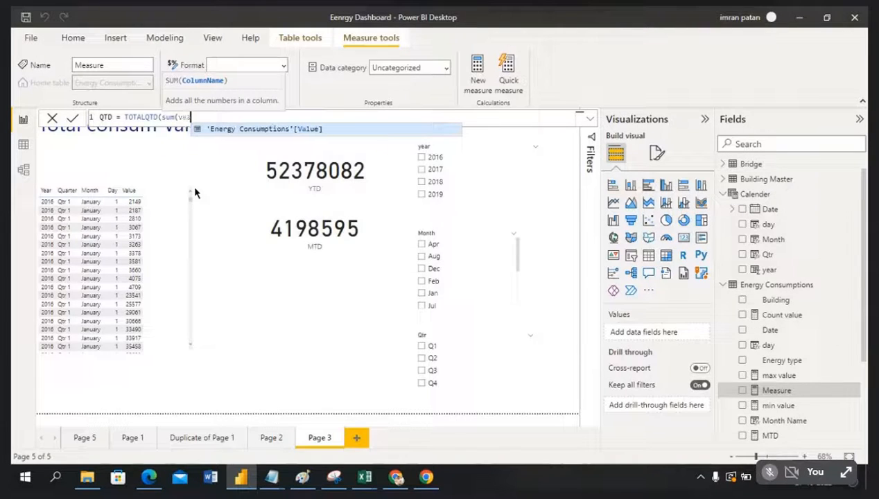
click(267, 129)
text())
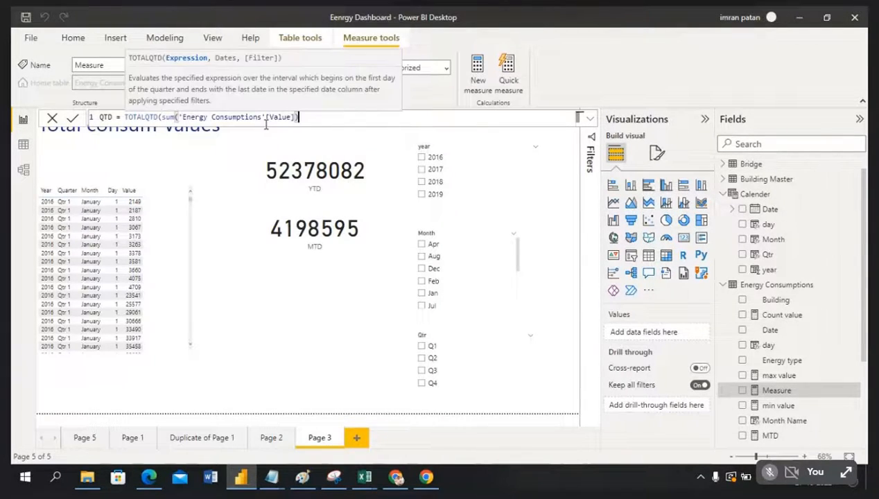
Use Calender[Date] as the dates argument of TOTALQTD and commit the QTD measure.
text(,date)
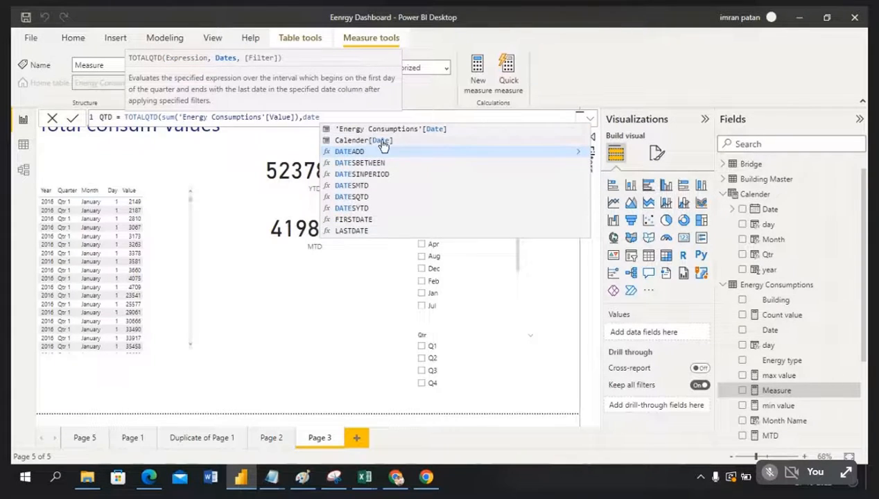
click(375, 140)
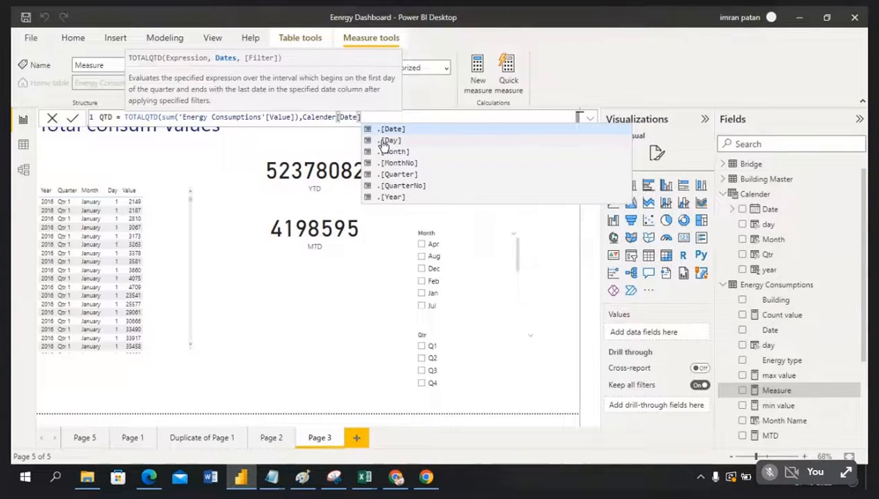
key(Escape)
text())
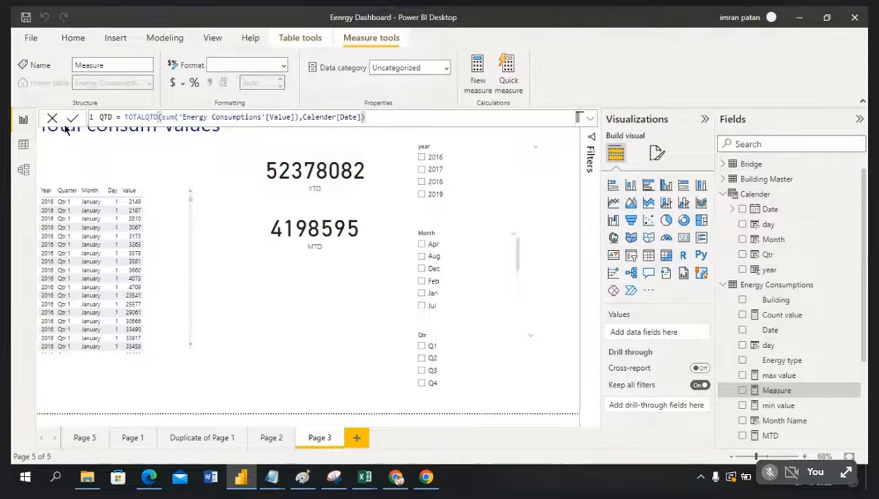
click(72, 122)
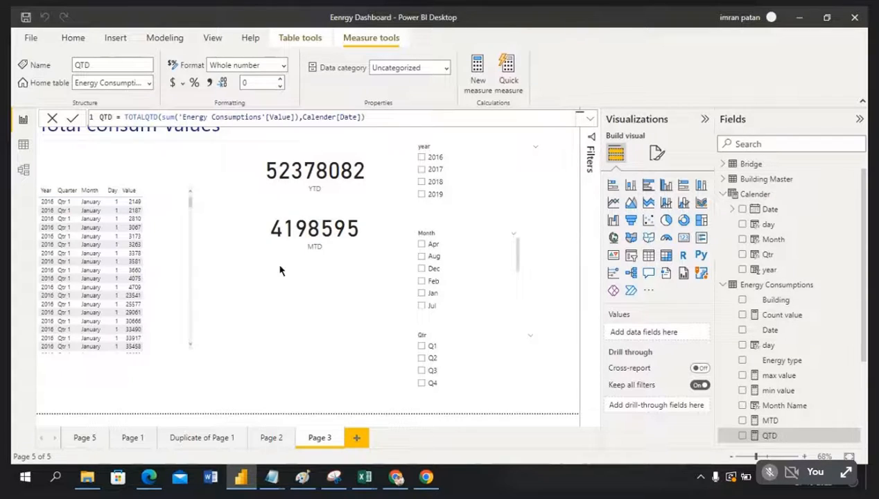
Add a card visual to the empty area of Page 3 and fill it with the QTD measure.
click(288, 320)
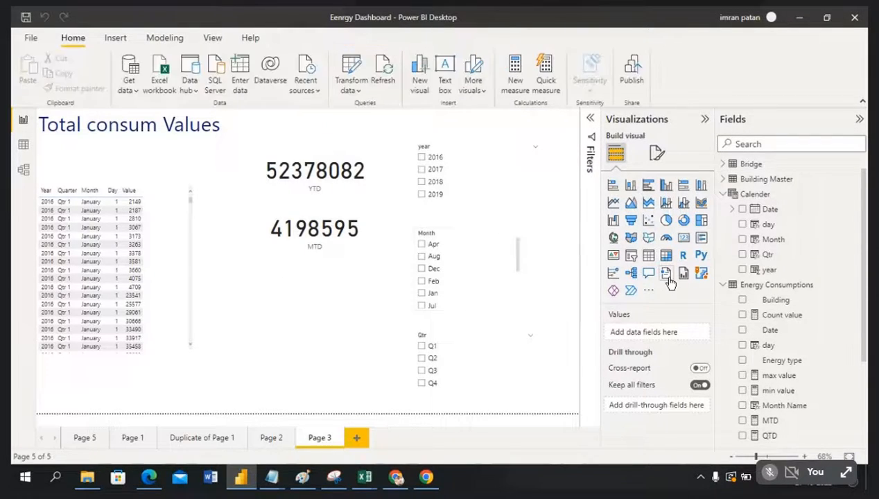
click(684, 238)
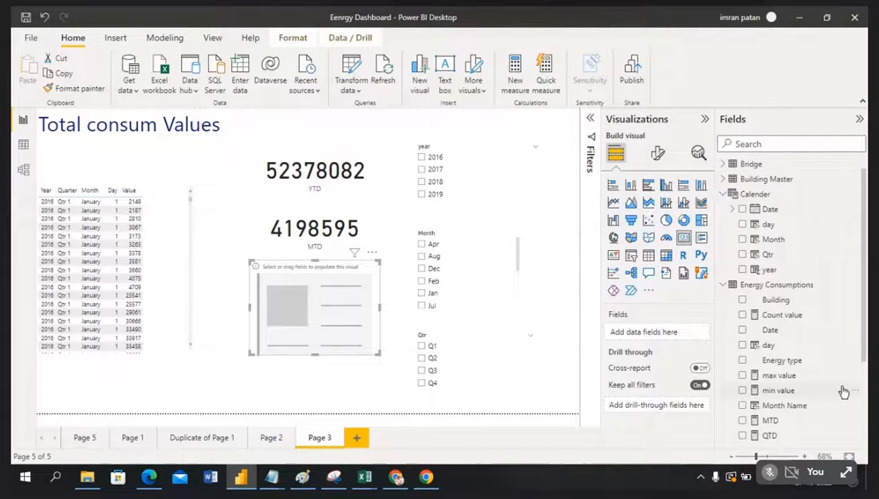
drag(795, 442, 339, 308)
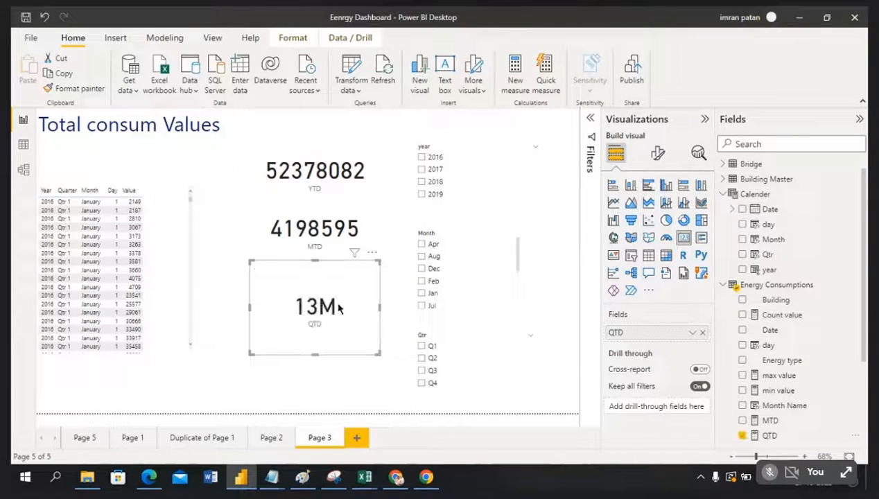
Set the QTD card's callout value display units to None and reduce the card's height.
click(660, 154)
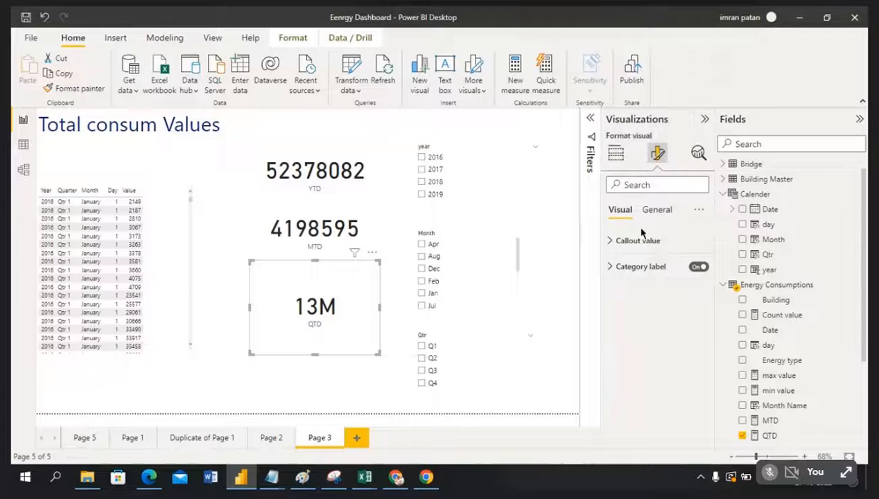
click(612, 243)
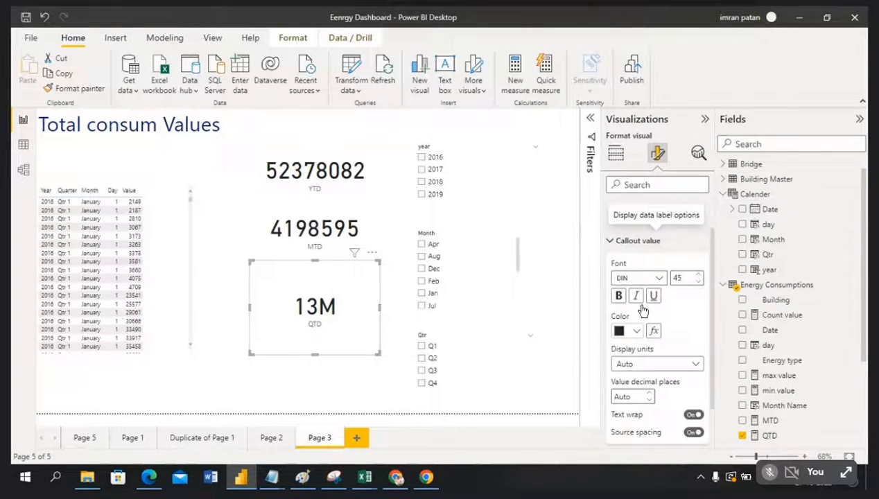
click(662, 369)
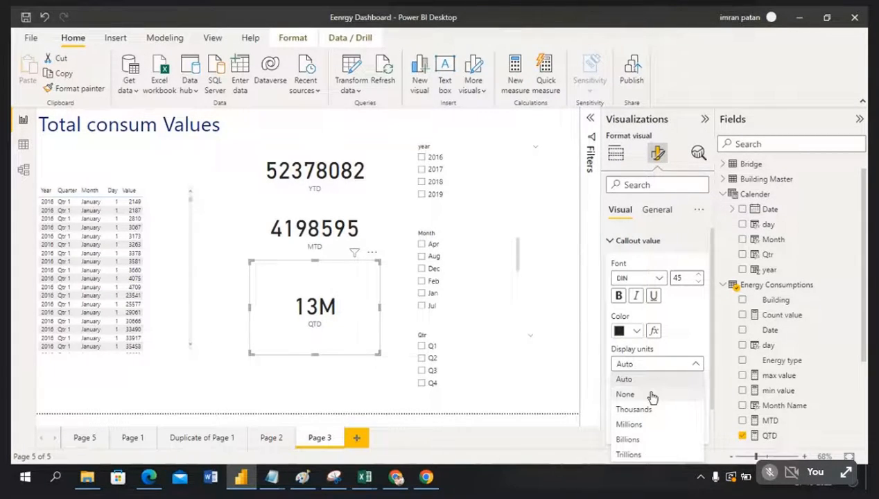
click(581, 388)
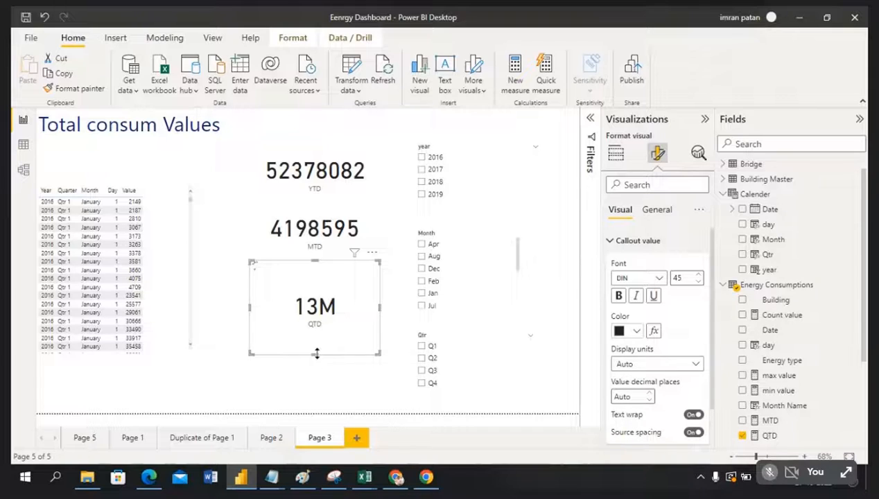
drag(316, 353, 323, 330)
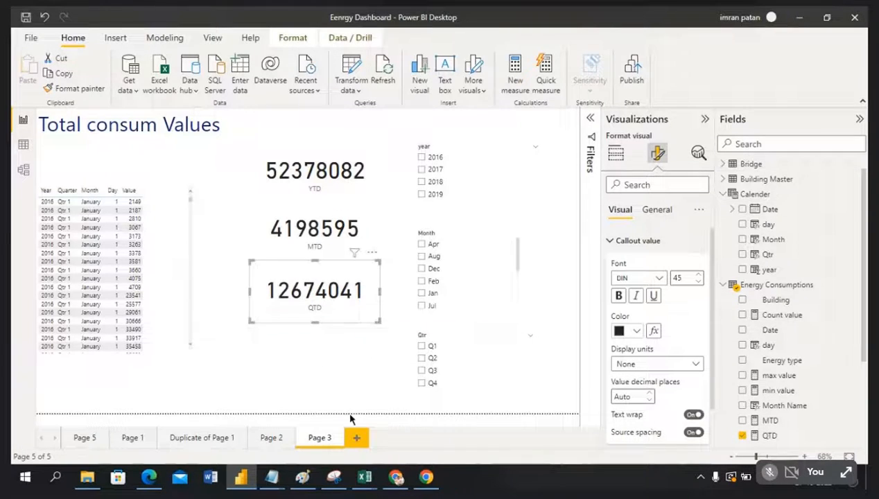
Switch to the Power consume workbook in Excel and clear the Value column selection by selecting cell H1557.
mouse_move(365, 482)
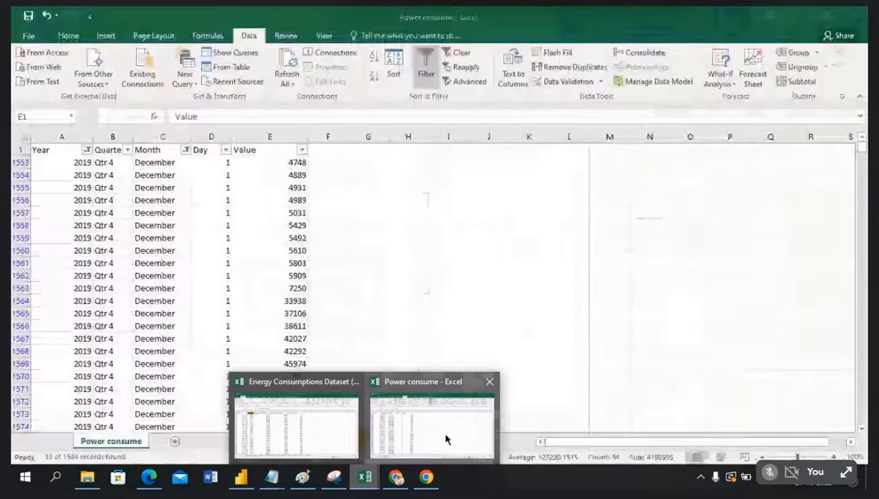
click(446, 438)
click(424, 213)
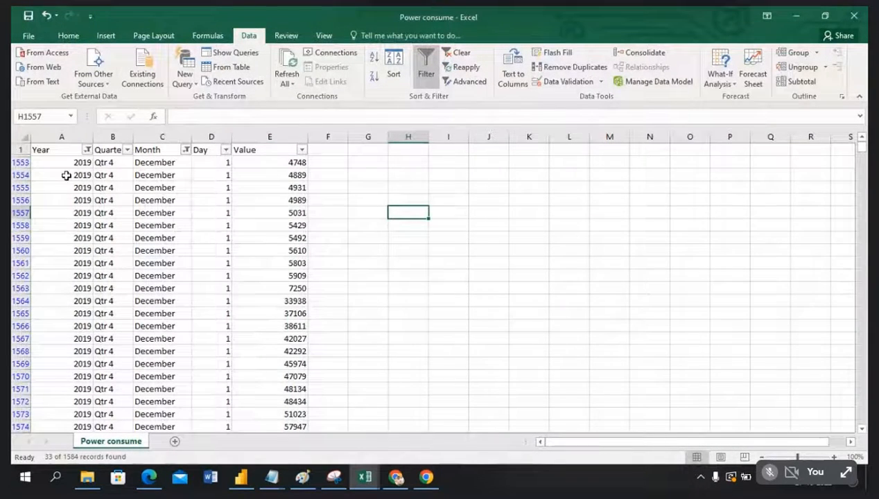
click(186, 151)
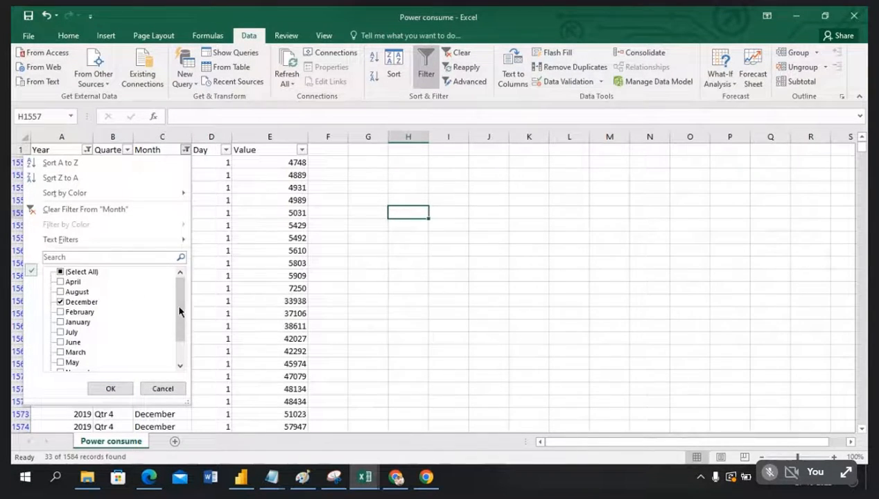
scroll(178, 312, down, 2)
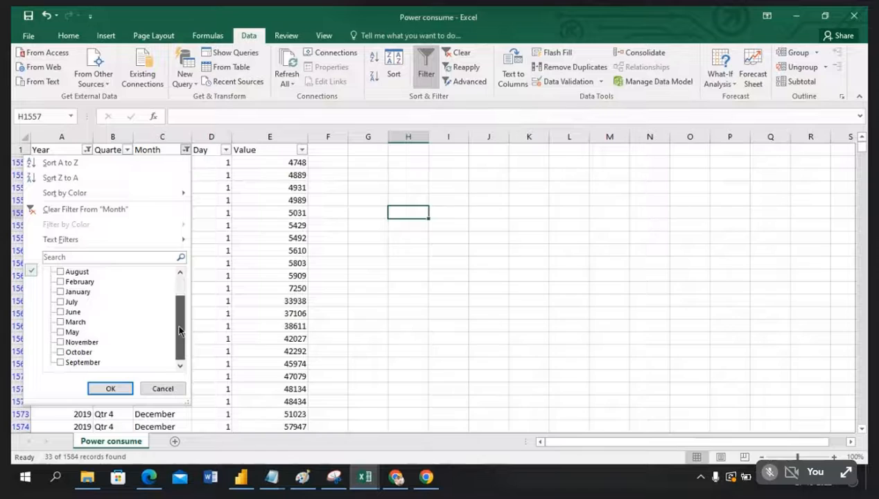
click(61, 353)
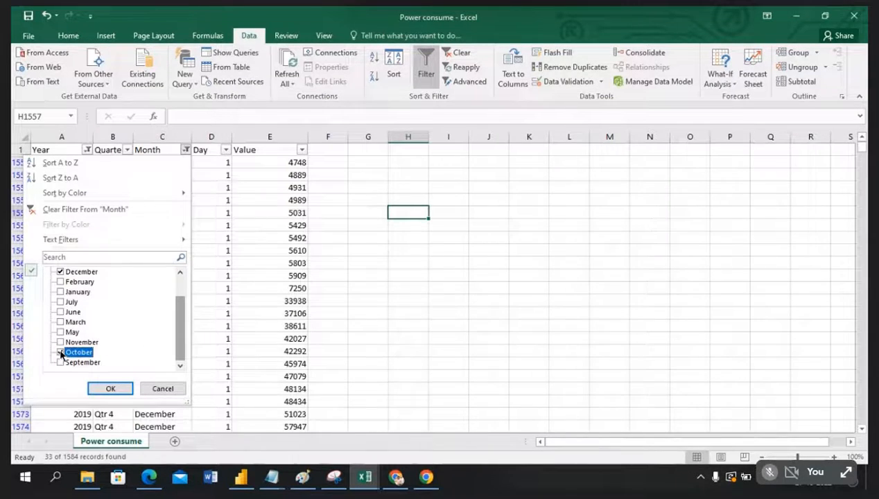
click(60, 343)
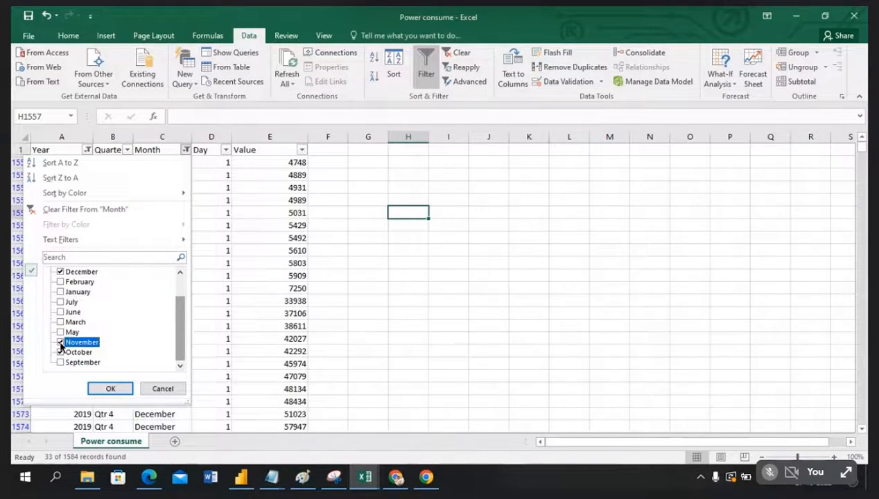
mouse_move(178, 331)
mouse_down()
mouse_move(175, 302)
mouse_move(178, 347)
mouse_move(176, 299)
mouse_move(179, 339)
mouse_up()
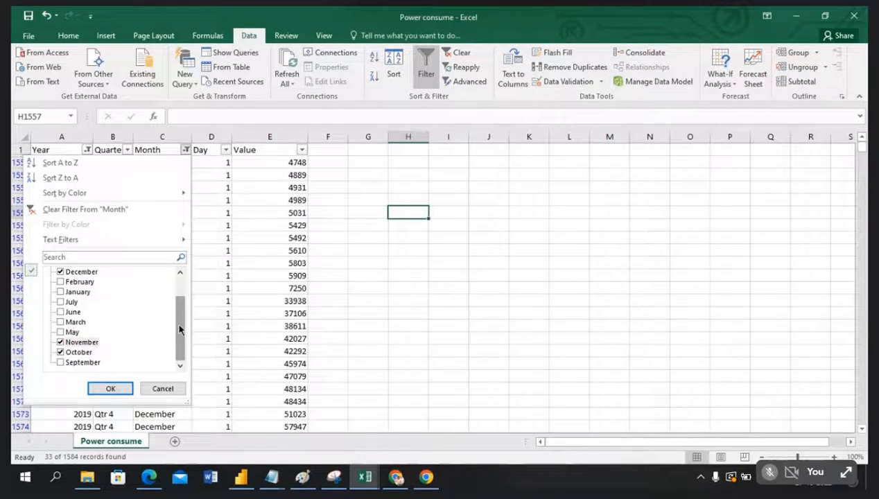
drag(180, 329, 173, 303)
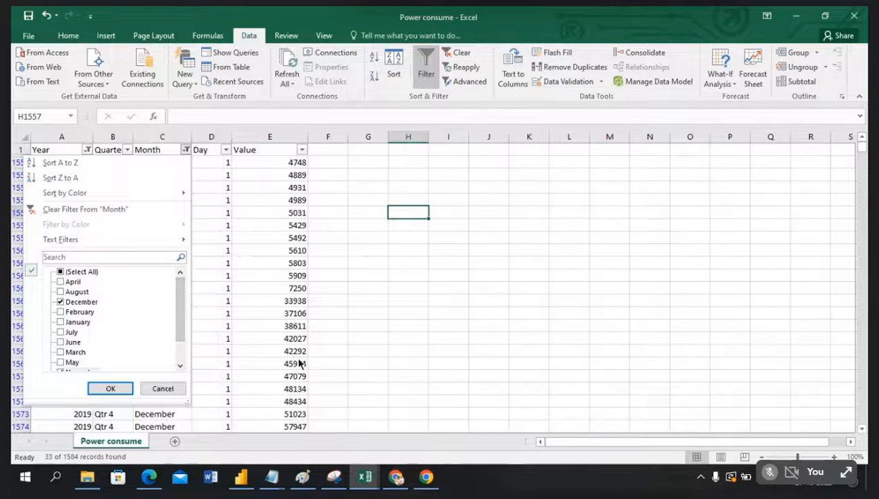
Review the QTD definition in the untitled Notepad notes and return to the Power consume workbook in Excel.
click(273, 477)
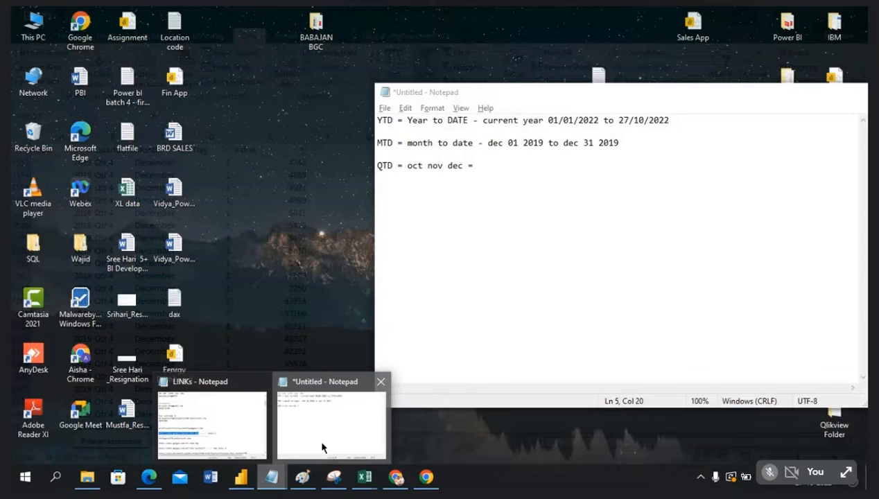
click(322, 447)
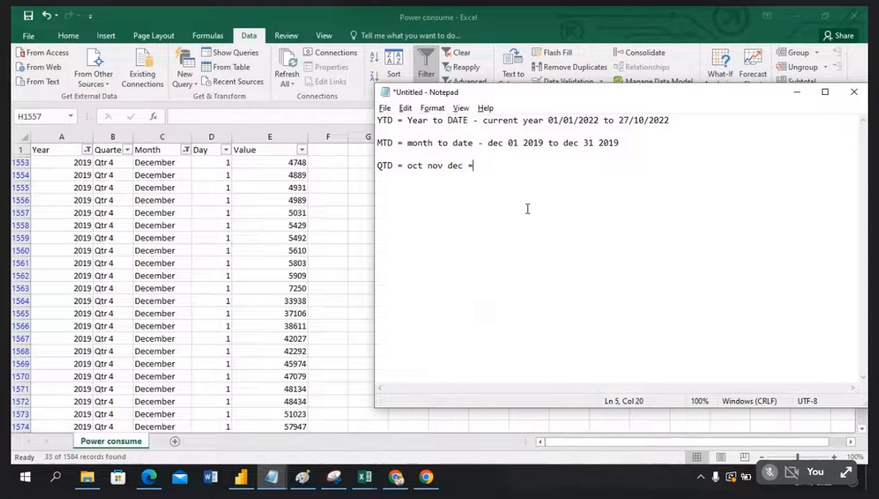
key(alt+Tab)
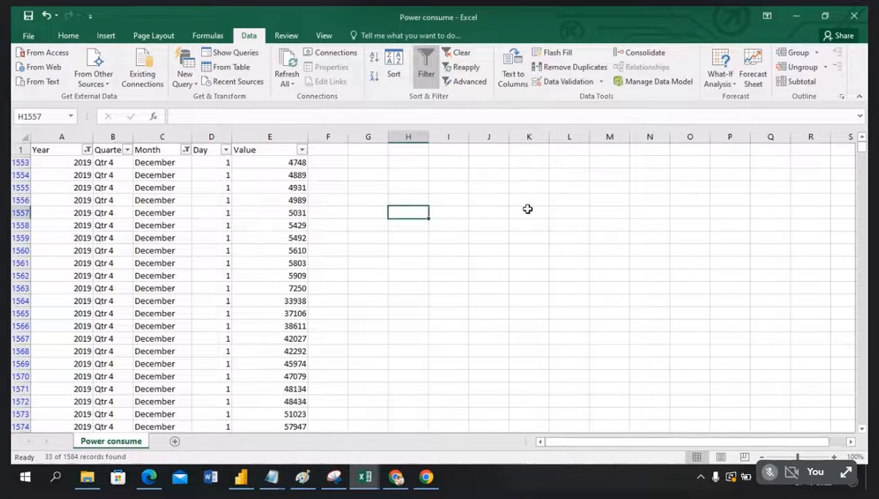
Extend the Month filter to include October and November along with December.
click(186, 150)
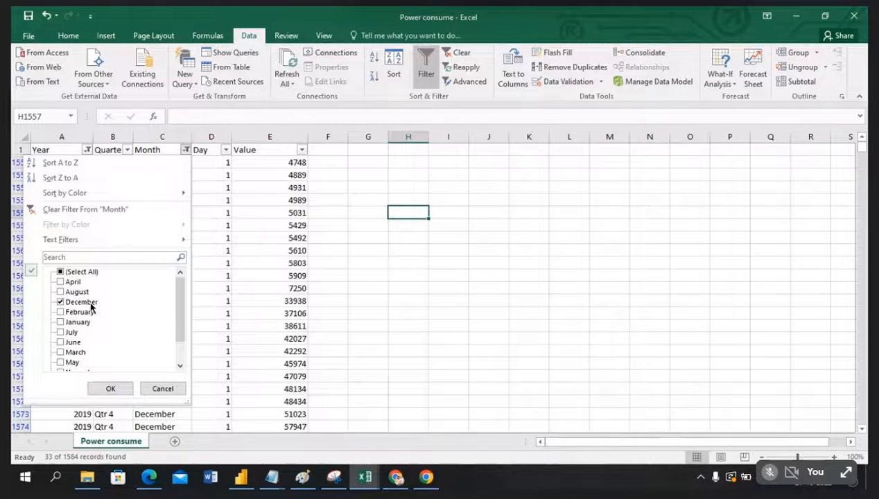
click(181, 315)
drag(181, 319, 180, 359)
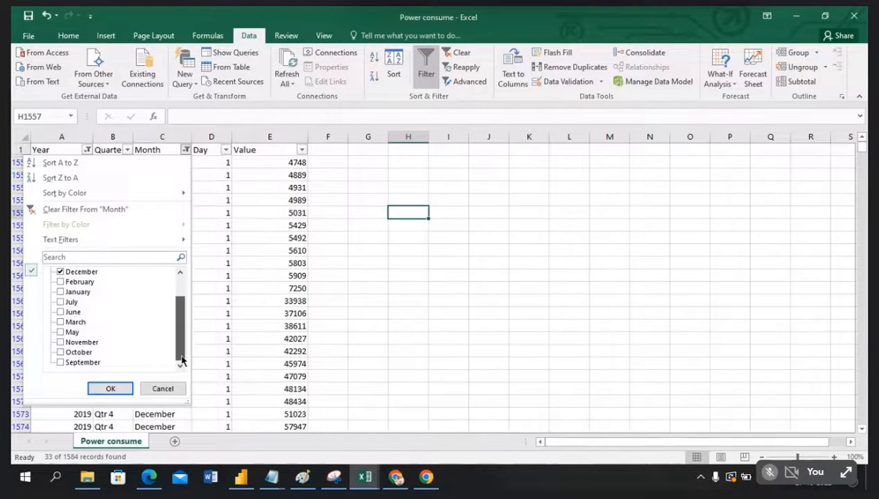
click(60, 353)
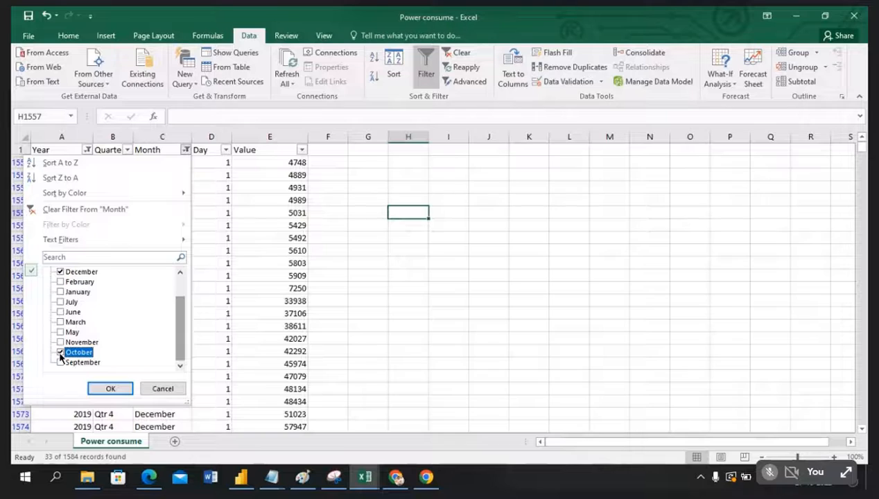
click(61, 341)
drag(178, 350, 178, 327)
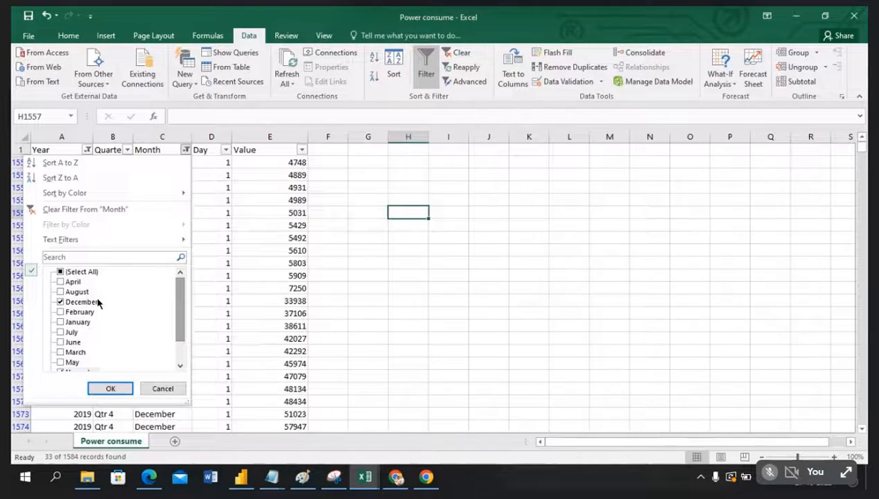
click(104, 389)
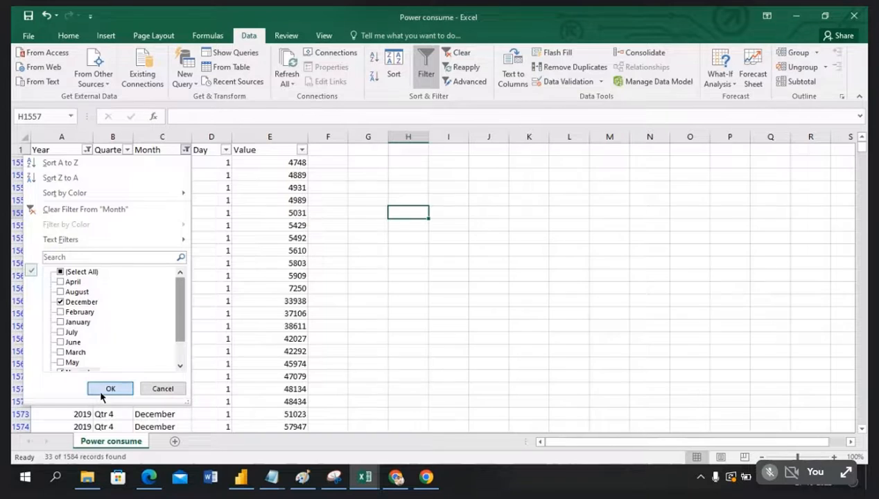
Select the Value column to check the filtered sum, and switch back to Power BI Desktop to compare it with the QTD card.
click(277, 138)
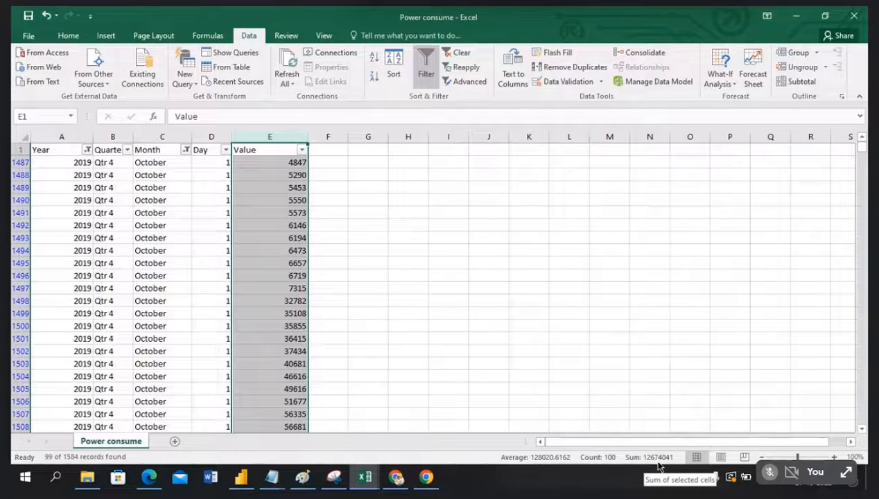
key(alt+Tab)
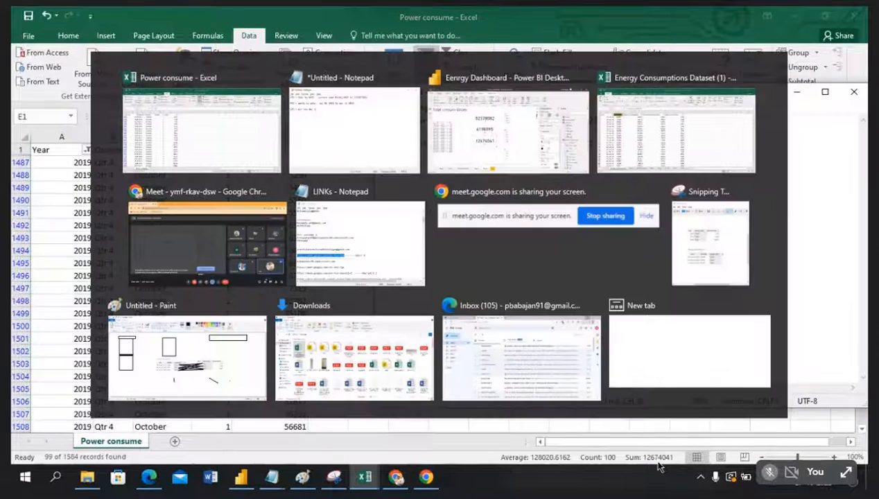
key(alt+Tab)
click(235, 484)
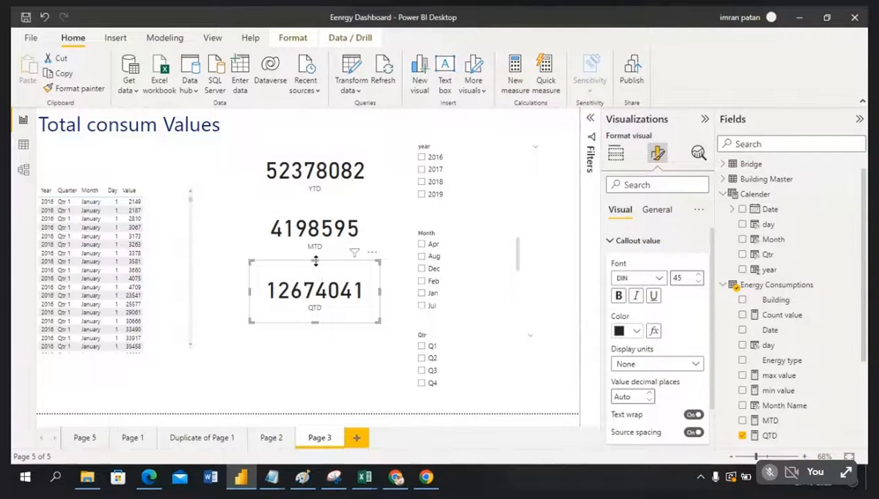
Shrink the QTD card slightly by lowering its upper edge and moving its left edge inward, leaving it deselected.
drag(316, 261, 318, 277)
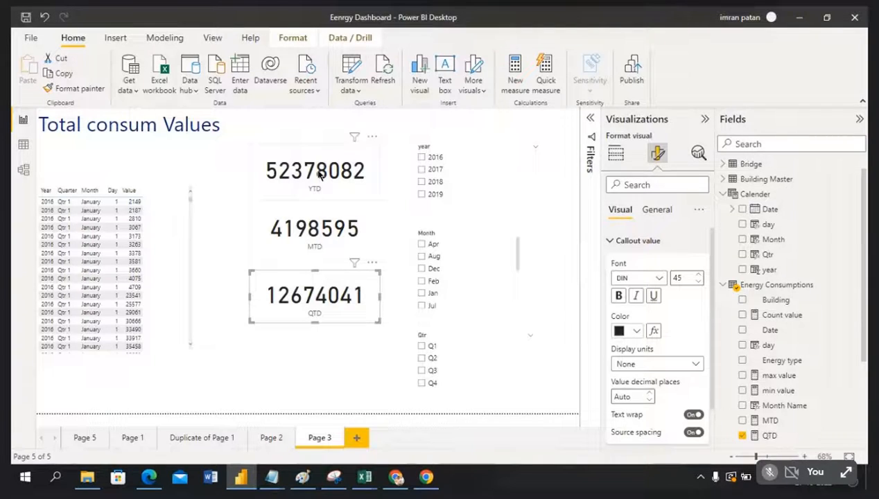
drag(249, 296, 260, 295)
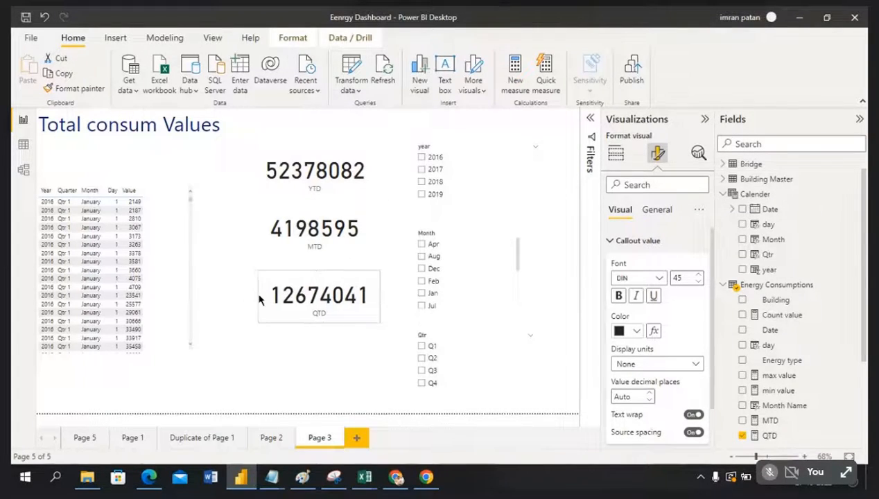
click(285, 365)
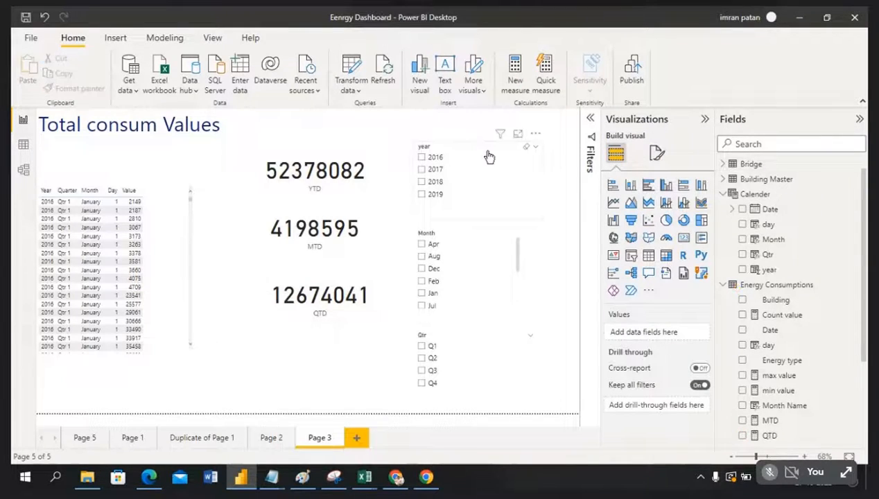
Remove the year, Month and Qtr slicers from Page 3.
click(535, 138)
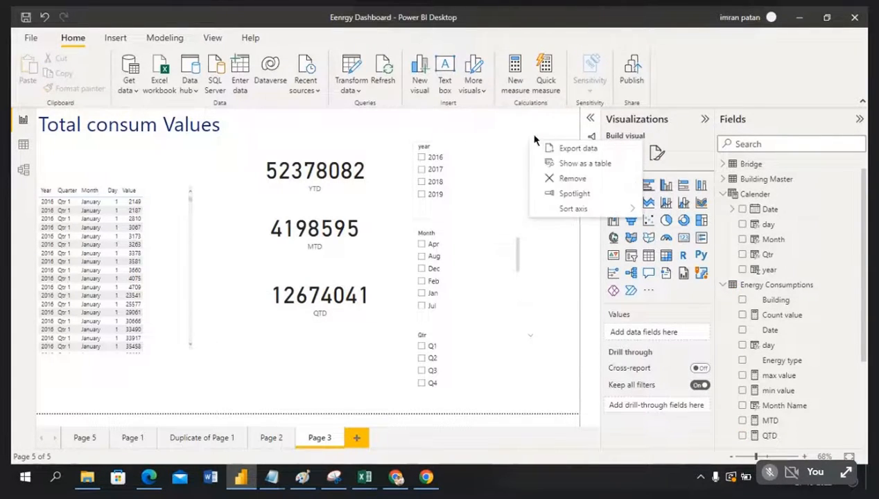
click(573, 179)
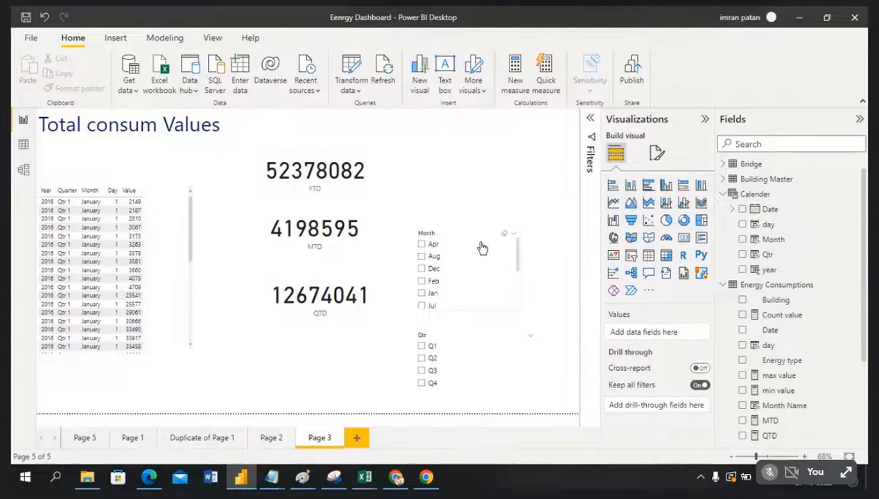
click(513, 228)
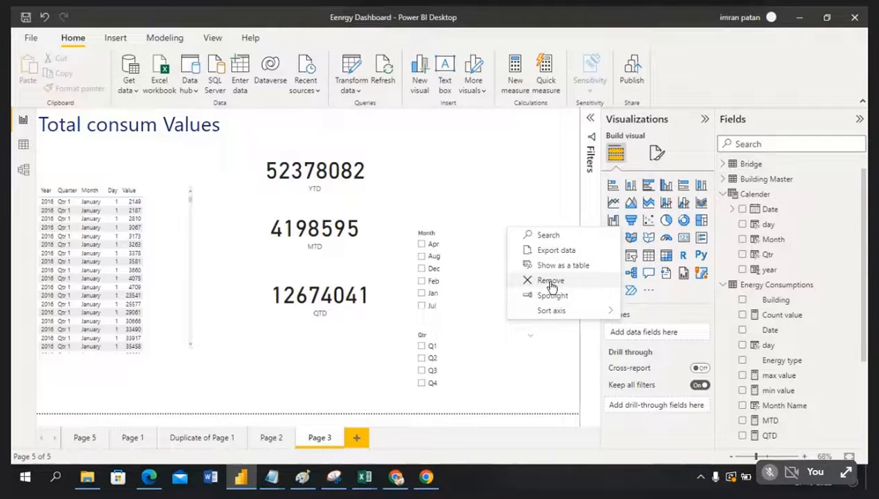
click(551, 283)
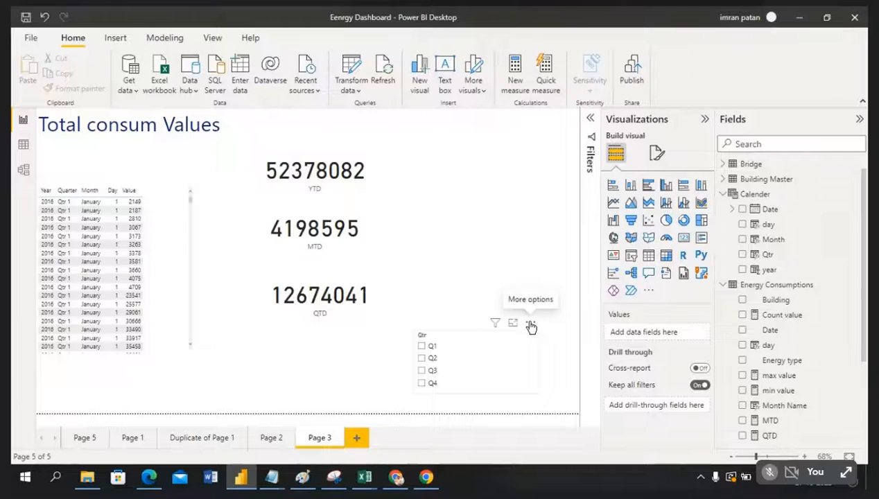
click(530, 326)
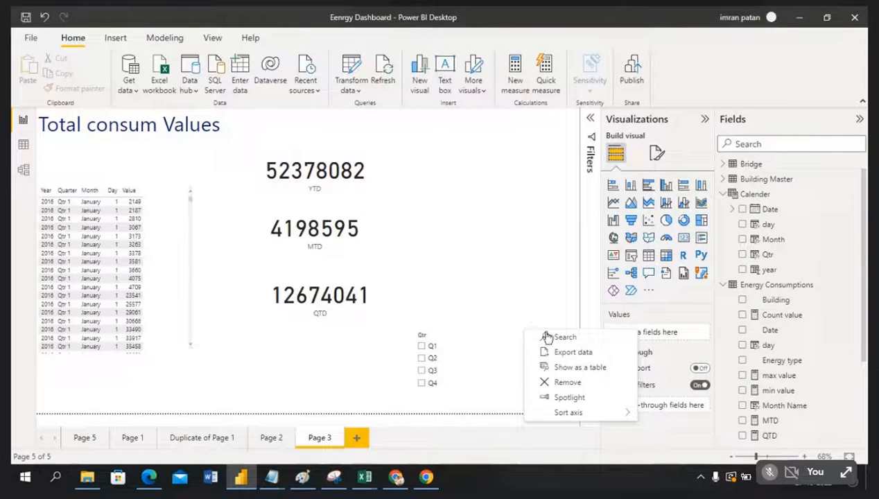
click(558, 385)
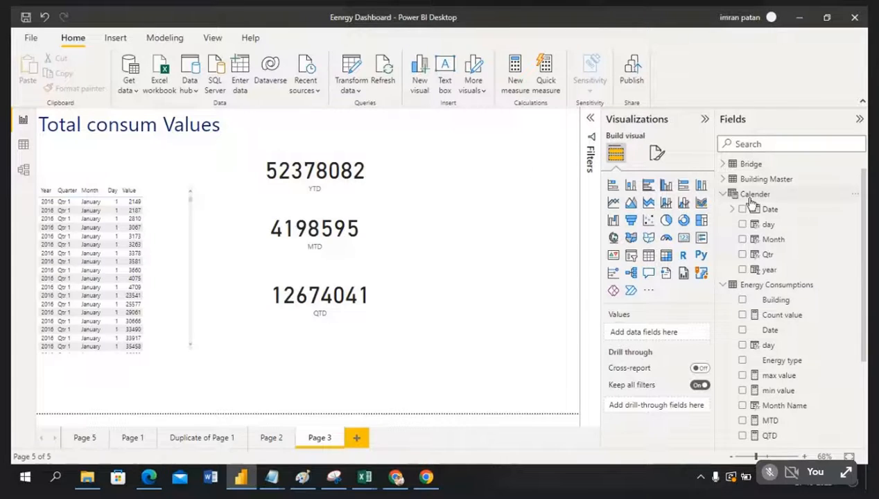
Create a new measure in the Energy Consumptions table and begin its formula with the name LYTD.
right_click(772, 290)
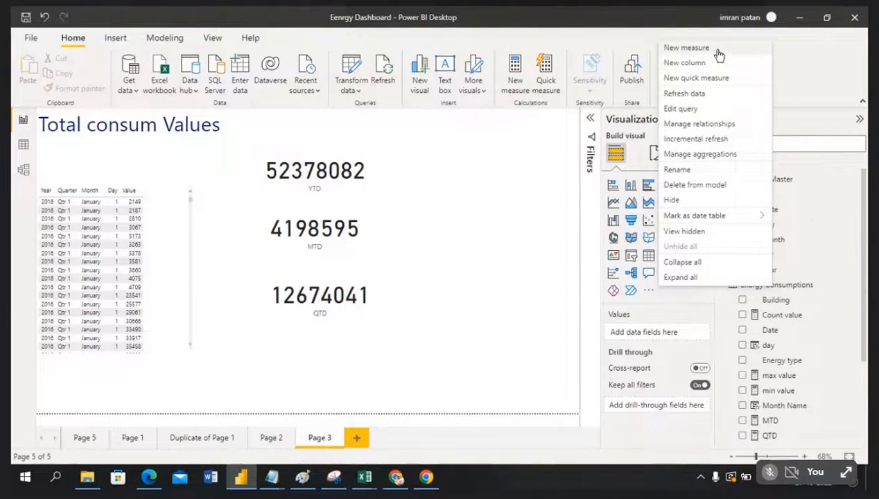
key(Escape)
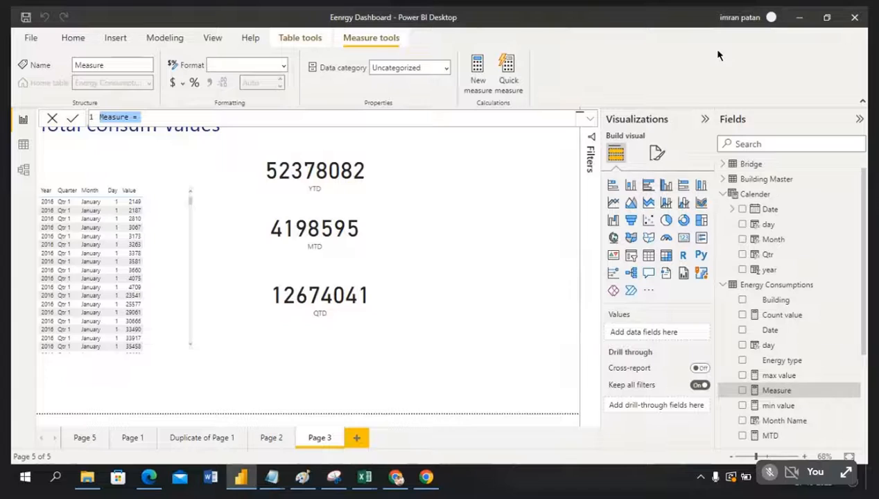
key(BackSpace)
text(LYTD)
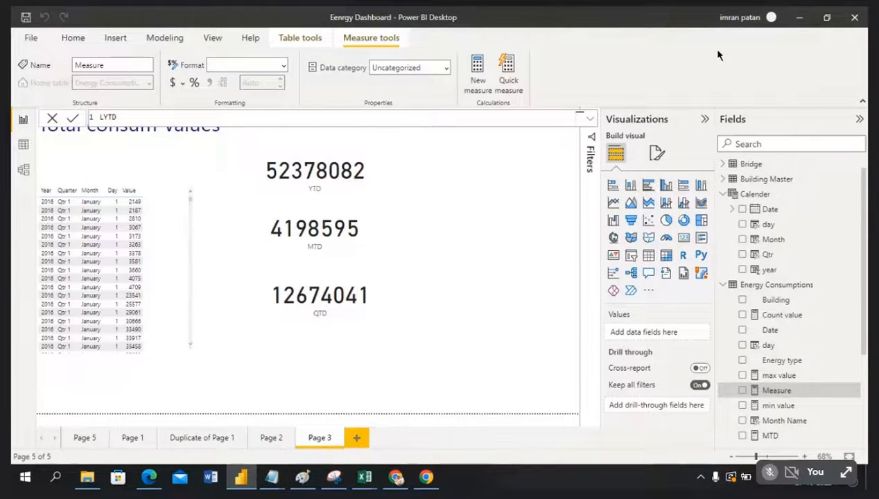
text( +)
key(BackSpace)
key(BackSpace)
text(= T)
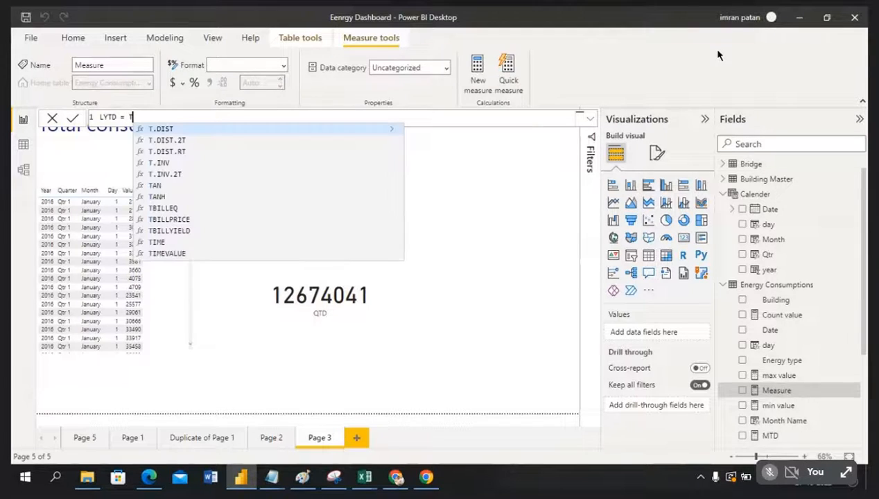
text(otal)
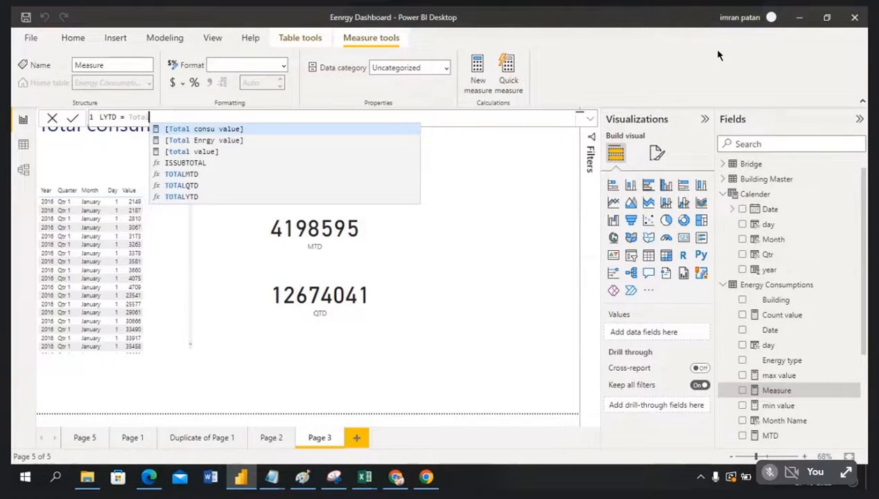
key(BackSpace)
key(BackSpace)
key(BackSpace)
key(BackSpace)
key(BackSpace)
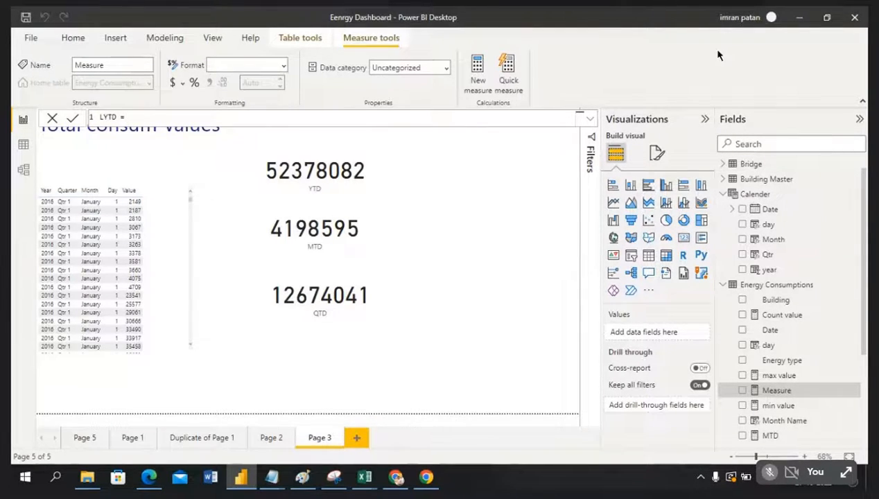
Start the LYTD expression with CALCULATE, using SUM('Energy Consumptions'[Value]) as its first argument.
text(cal)
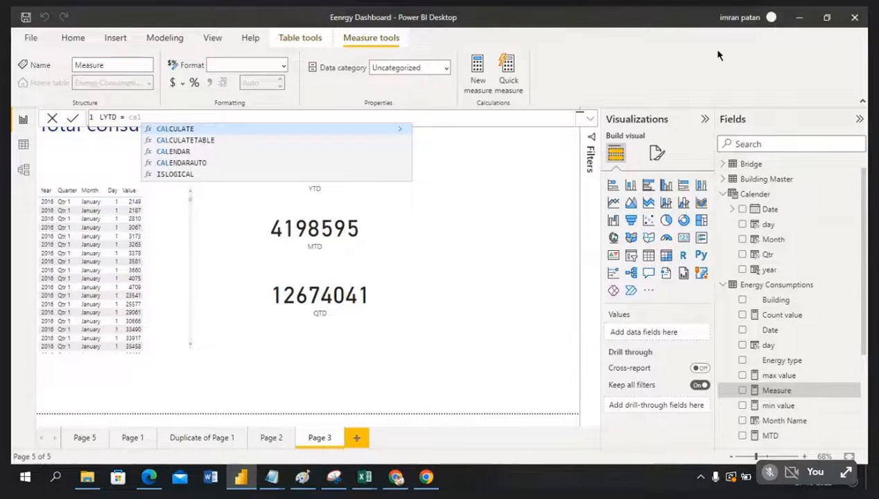
click(248, 130)
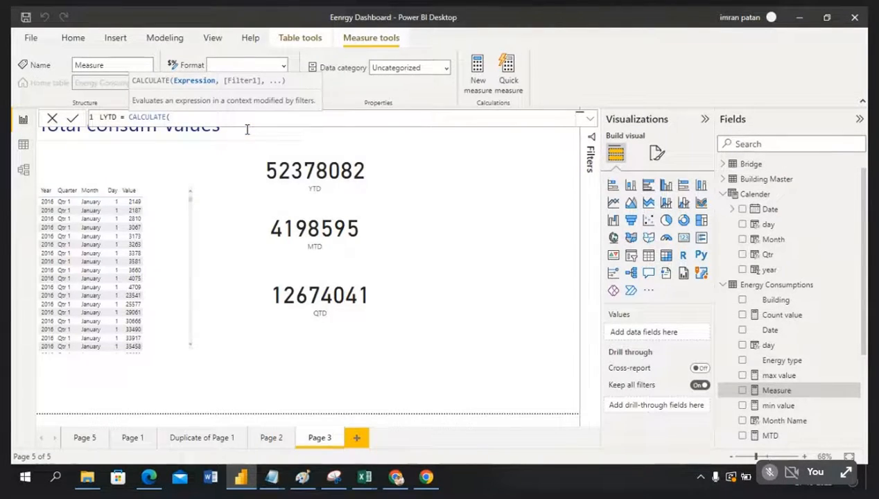
text(sum)
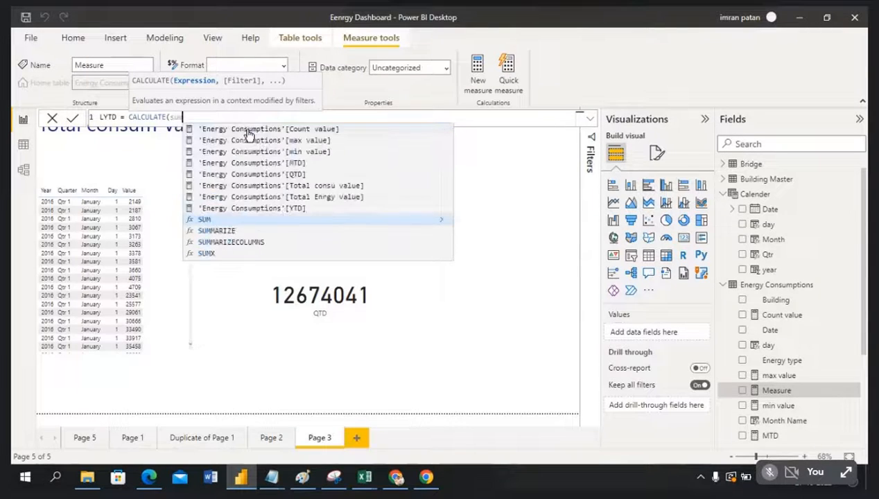
click(248, 223)
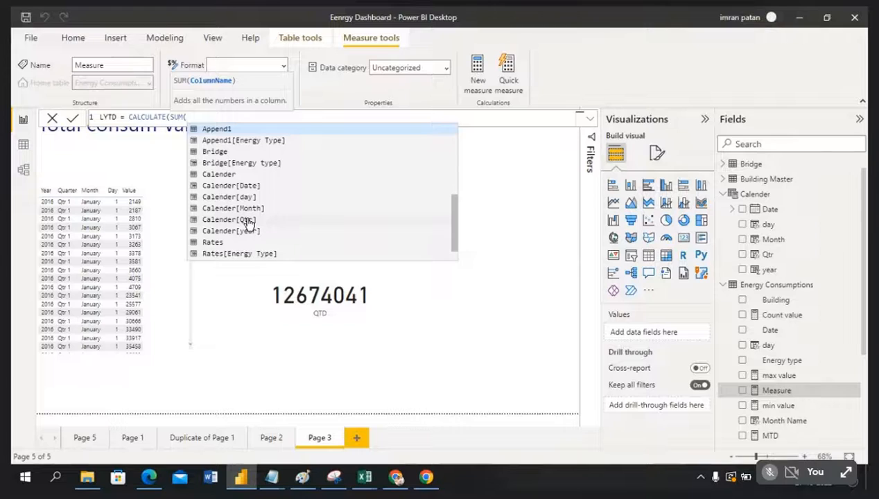
text(va)
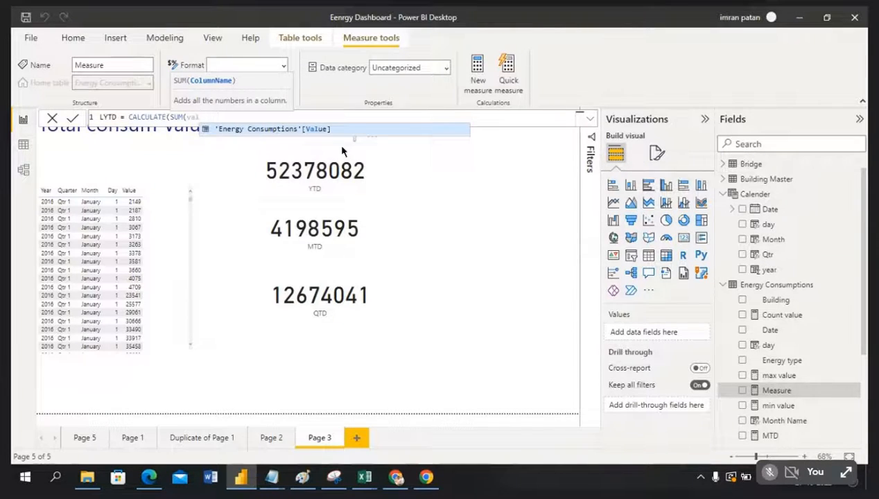
text(l)
click(335, 130)
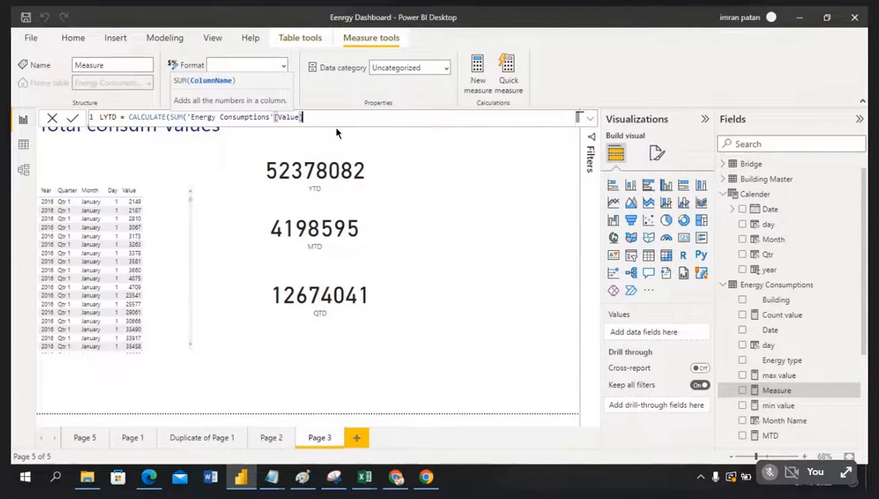
text())
Add the PREVIOUSYEAR function as the filter argument of the LYTD measure's CALCULATE expression.
text(,)
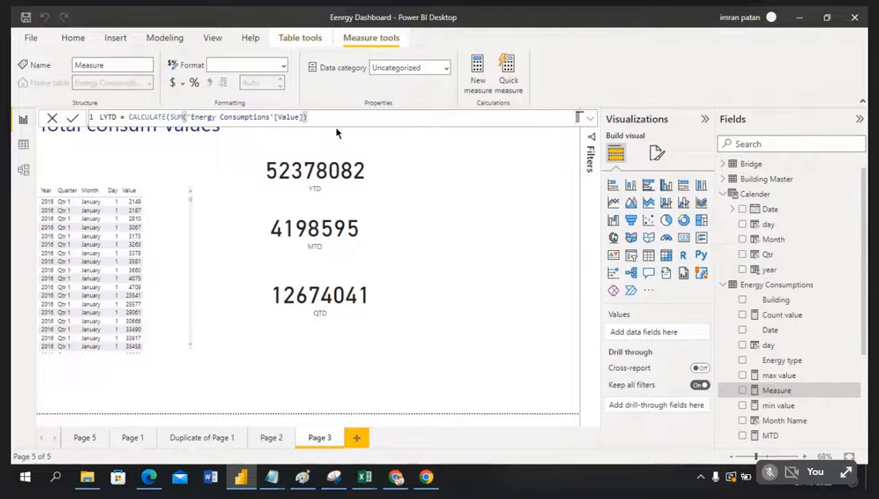
text(pre)
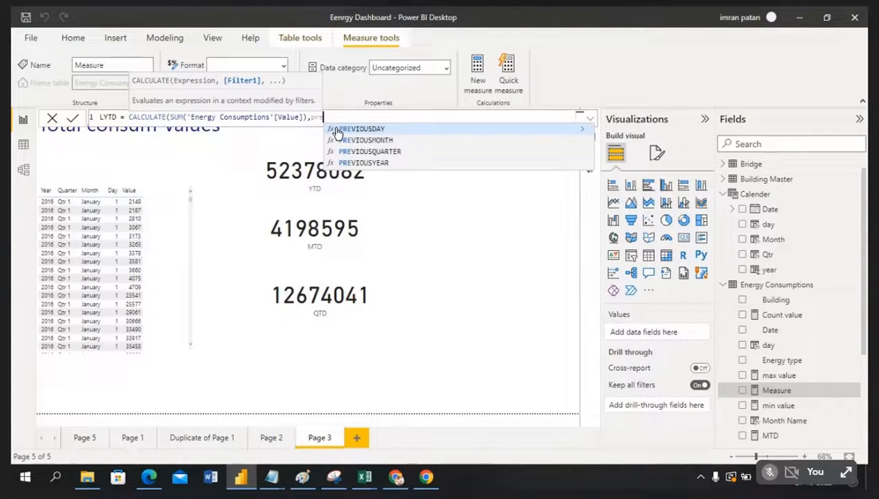
click(380, 163)
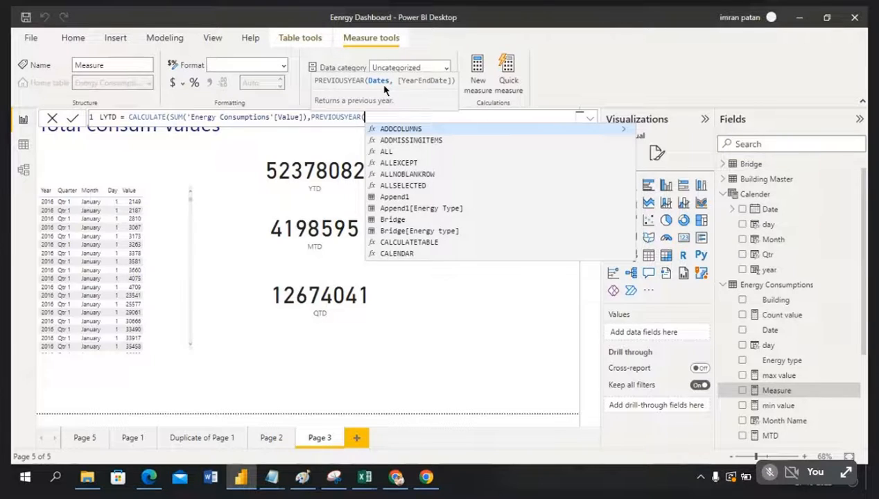
Complete the LYTD measure's filter with PREVIOUSYEAR(Calender[Date]), close the CALCULATE expression and commit the formula.
text(date)
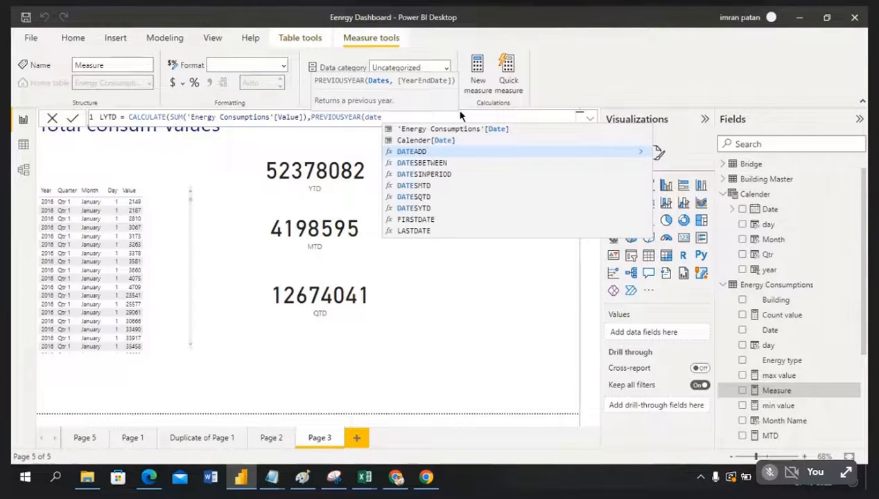
click(443, 141)
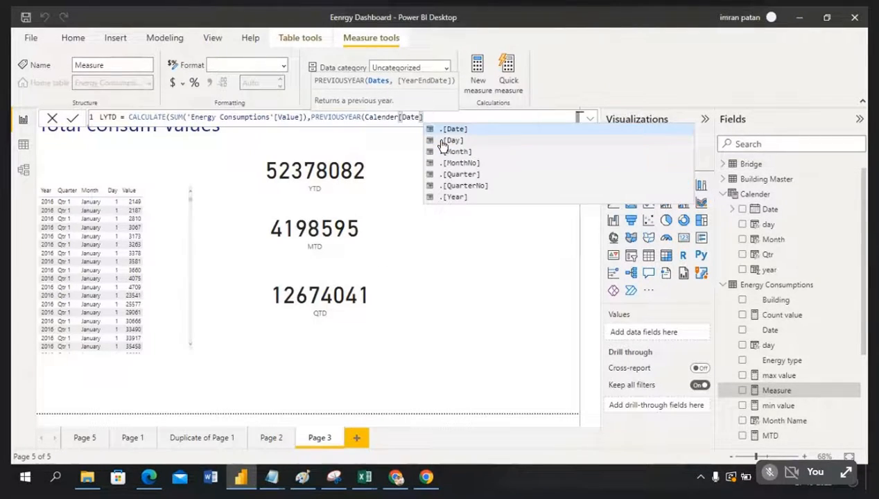
text())
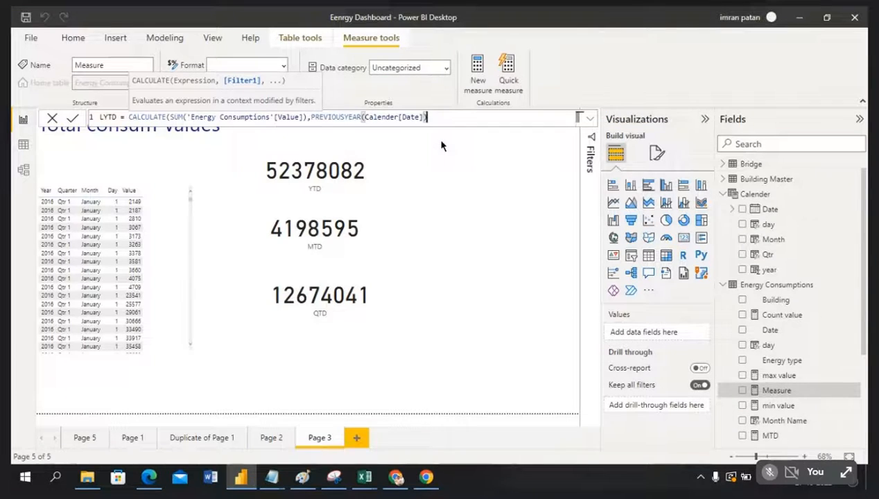
text())
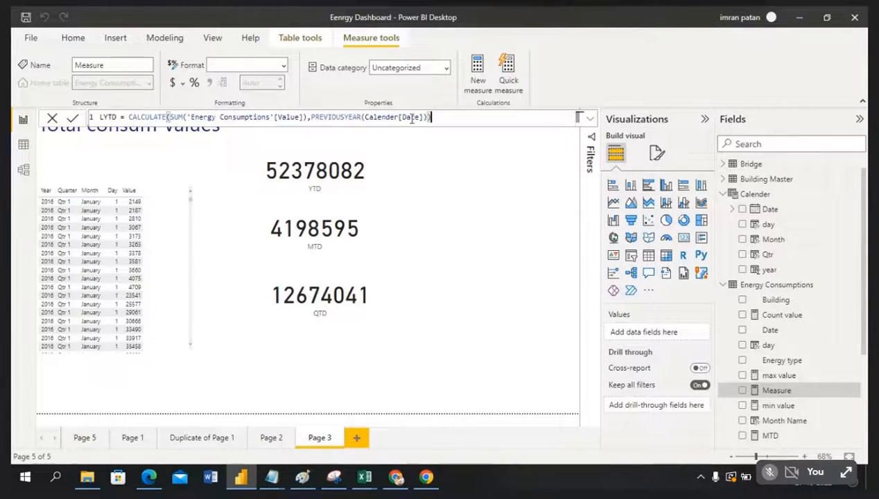
click(74, 121)
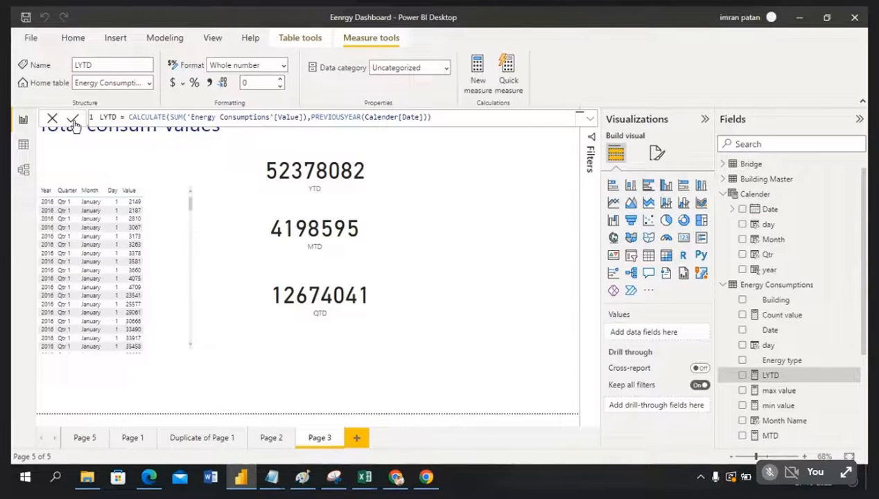
Add a Card visual to Page 3 and populate it with the LYTD measure.
click(520, 280)
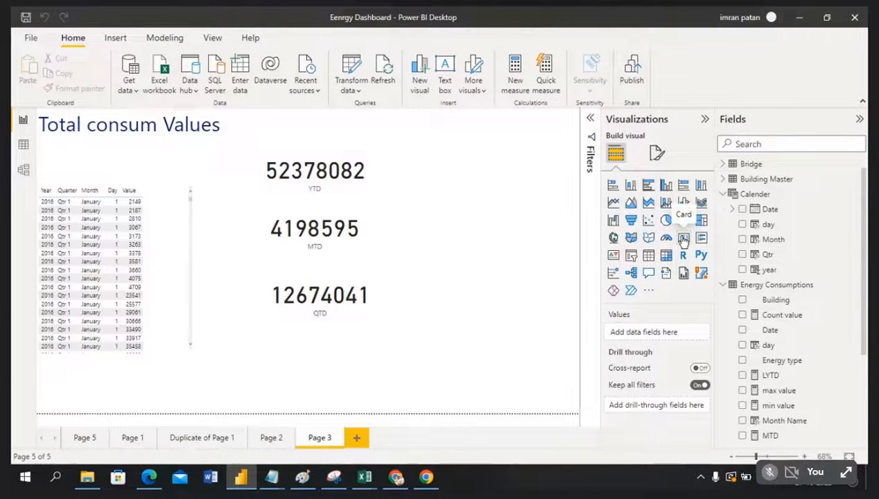
click(684, 239)
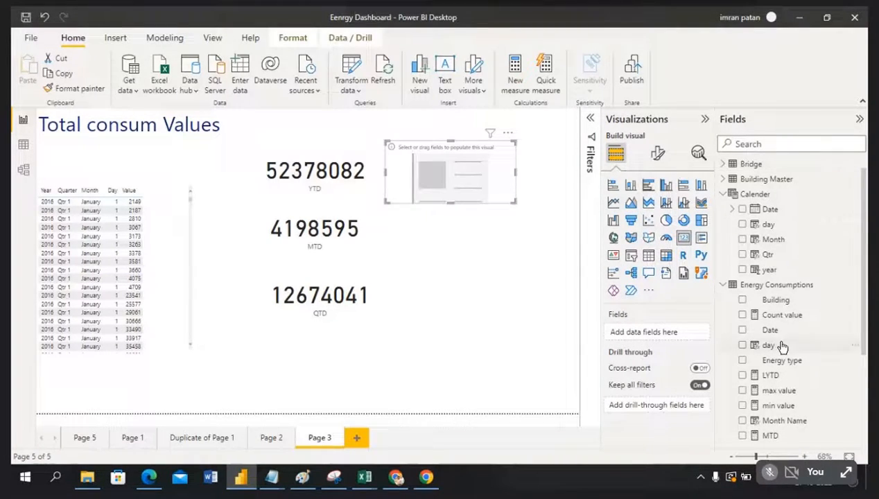
drag(799, 378, 489, 177)
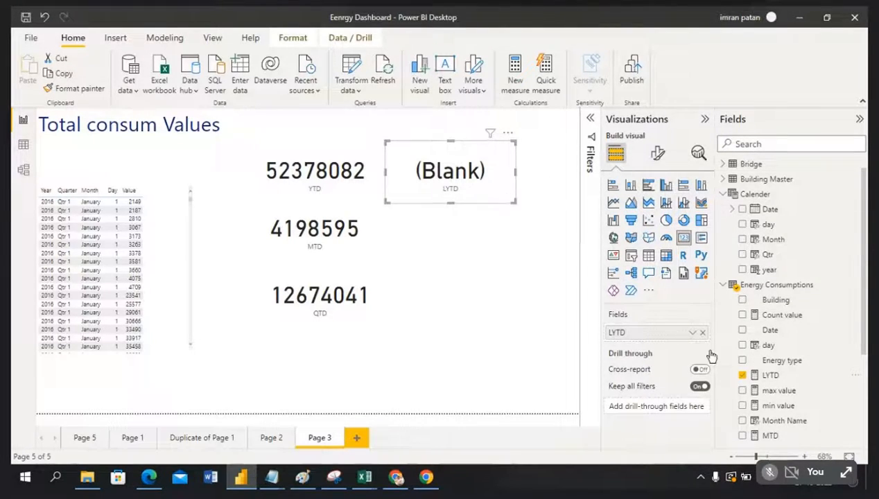
Open the LYTD measure's formula and delete the PREVIOUSYEAR filter argument from its CALCULATE expression.
click(785, 375)
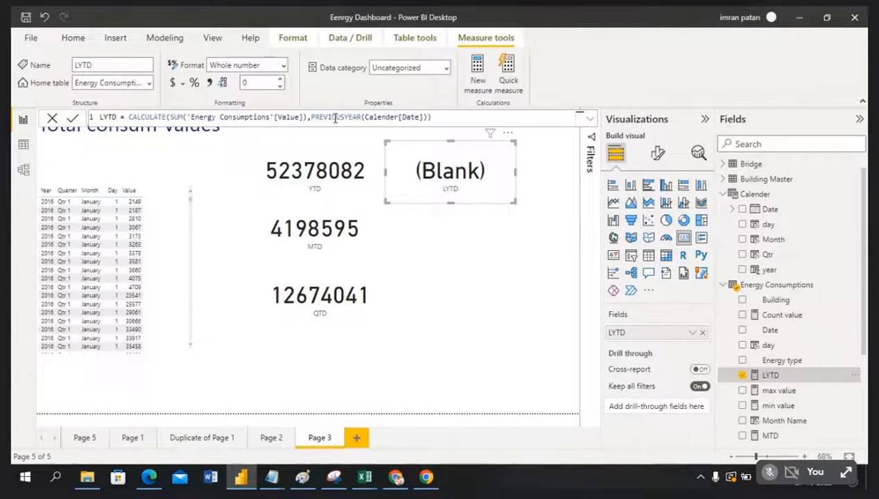
click(441, 118)
key(BackSpace)
key(BackSpace)
key(BackSpace)
key(BackSpace)
key(BackSpace)
key(BackSpace)
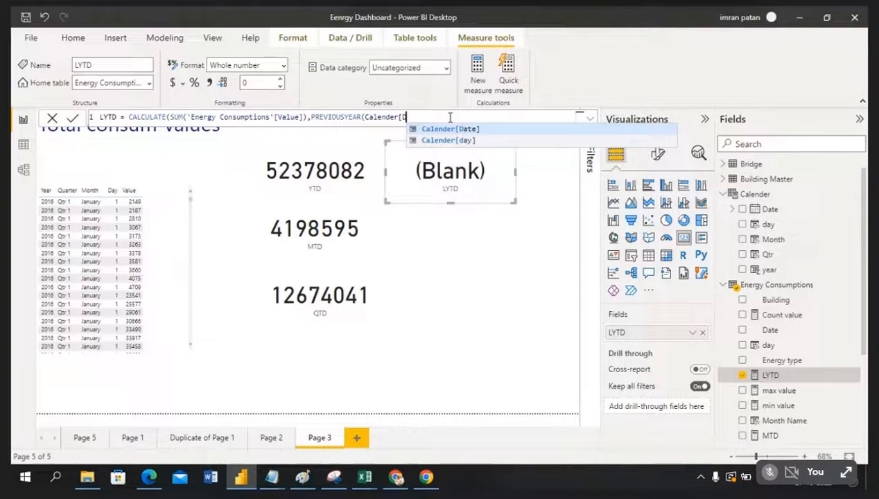
key(BackSpace)
key(BackSpace)
key(BackSpace)
key(BackSpace)
key(BackSpace)
key(BackSpace)
key(BackSpace)
key(BackSpace)
key(BackSpace)
key(BackSpace)
key(BackSpace)
key(BackSpace)
key(BackSpace)
key(BackSpace)
key(BackSpace)
key(BackSpace)
key(BackSpace)
key(BackSpace)
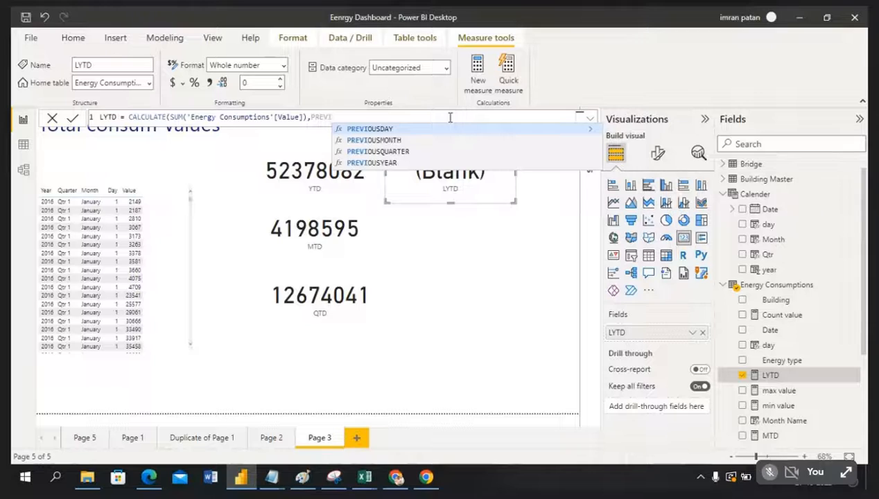
key(BackSpace)
key(BackSpace)
key(BackSpace)
key(BackSpace)
key(BackSpace)
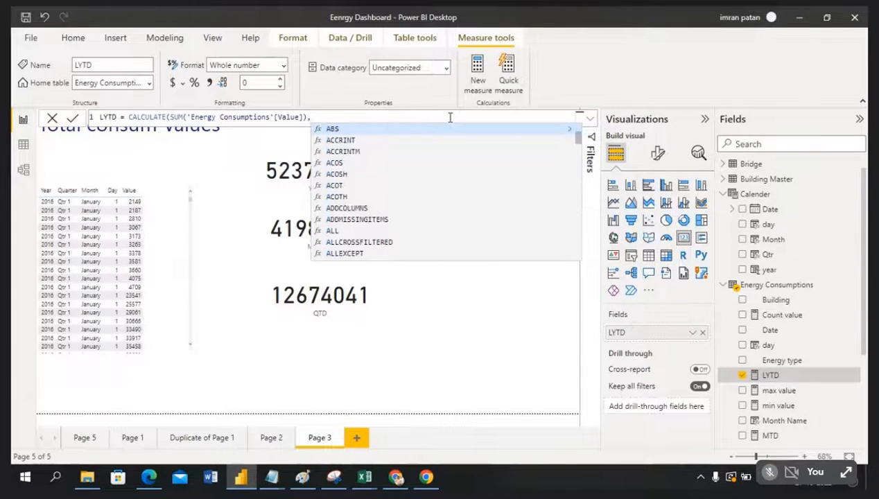
Enter DATESYTD(PREVIOUSYEAR(Calender[Date])) as the CALCULATE filter of the LYTD measure and commit the formula.
text(date)
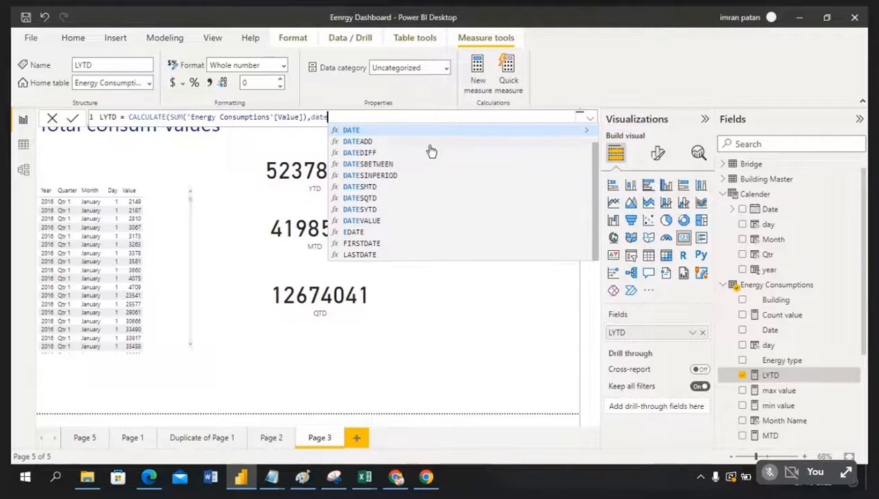
click(381, 211)
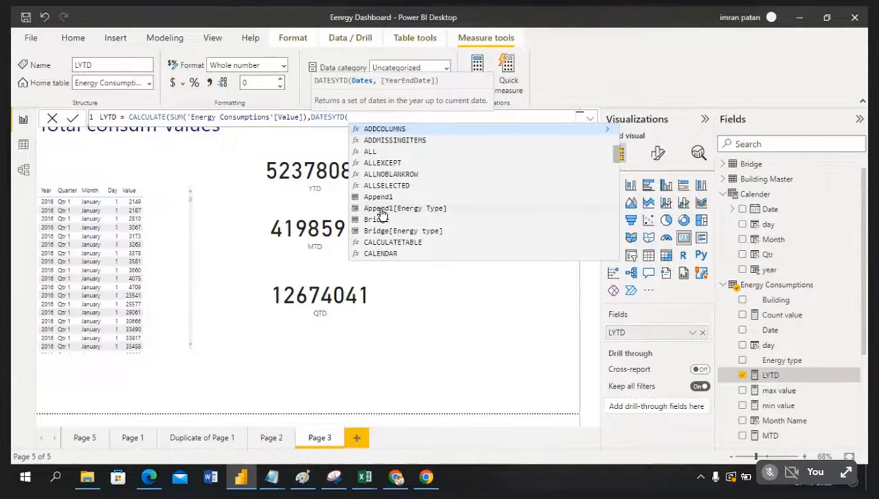
text(pre)
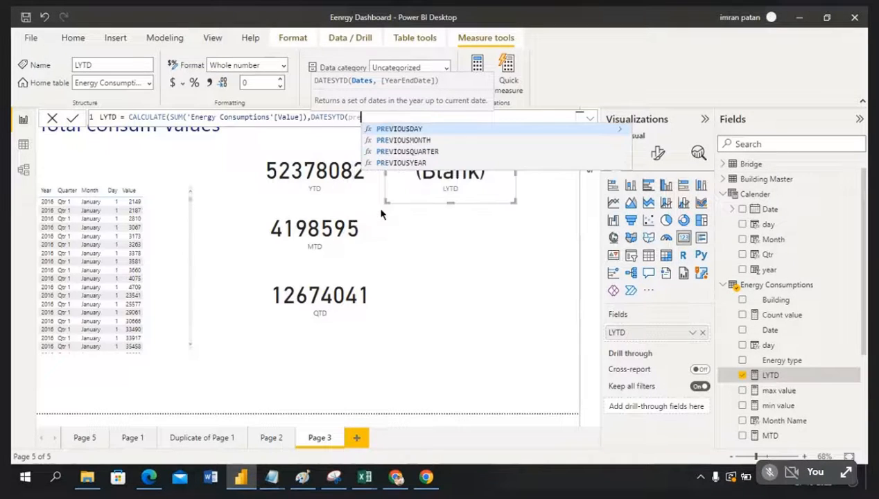
click(413, 164)
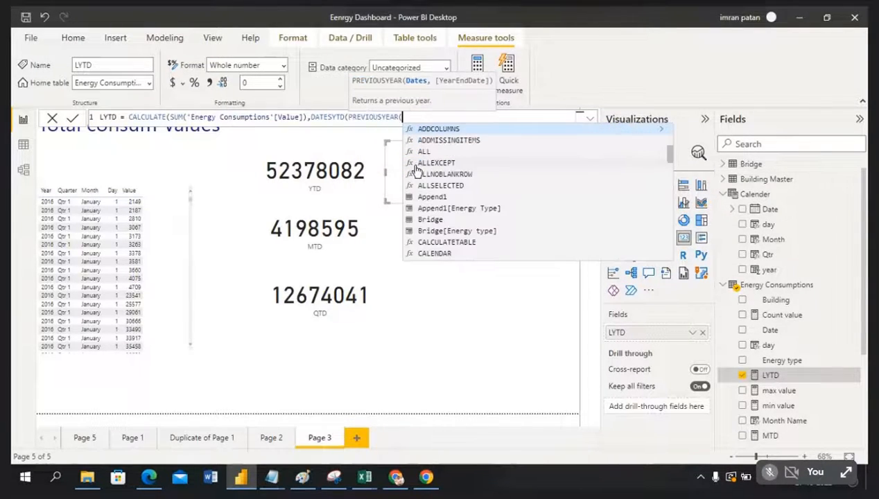
text(date)
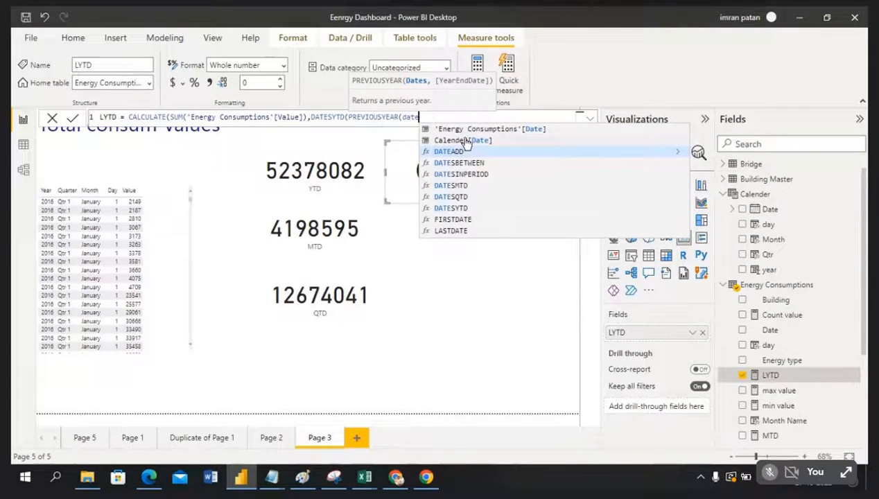
click(463, 140)
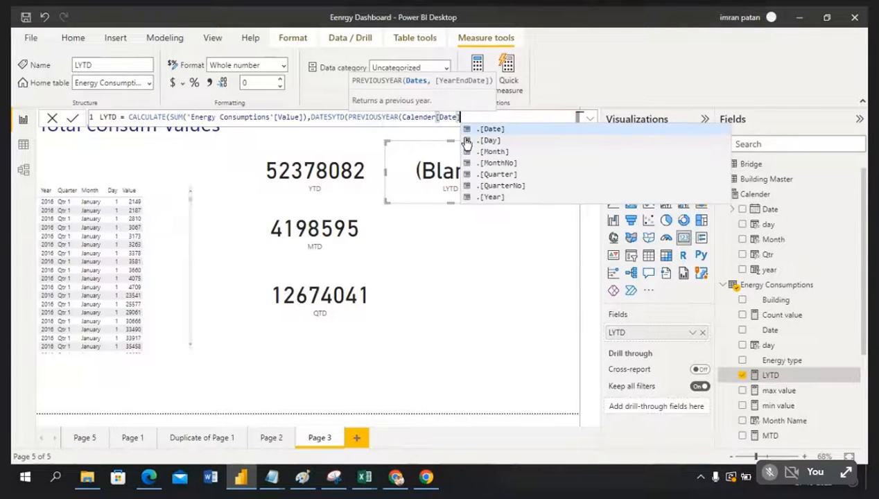
text()))
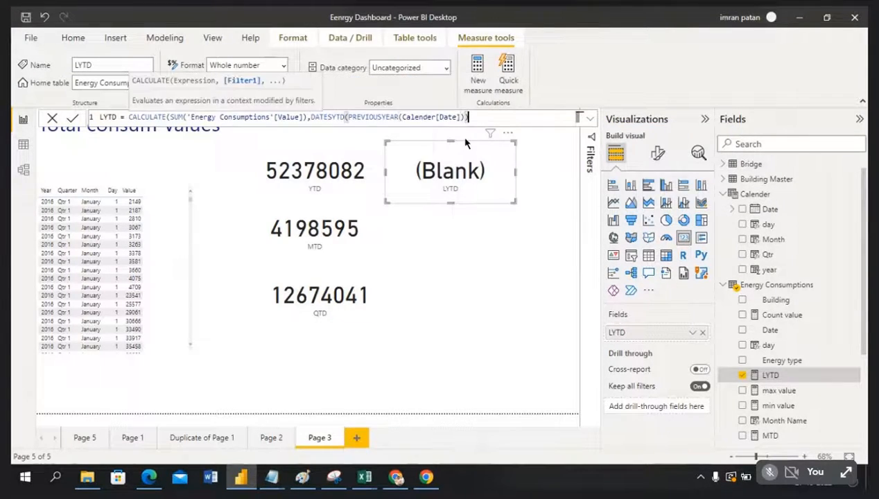
text())
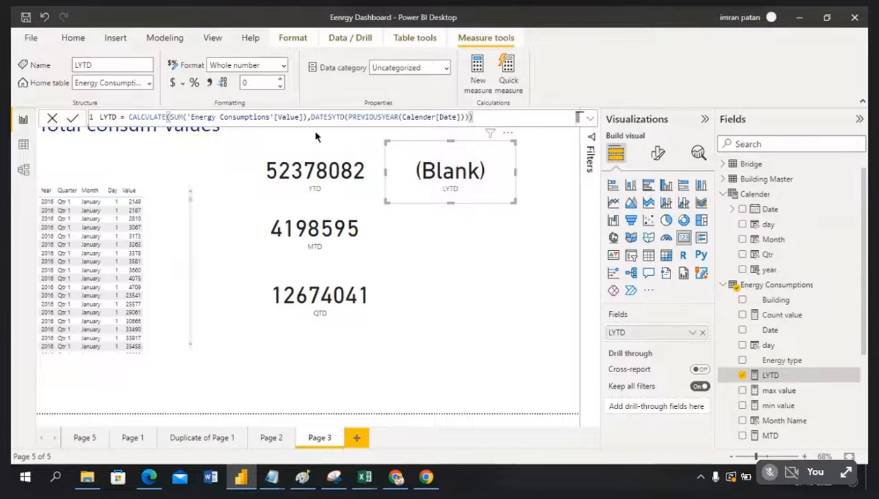
click(70, 121)
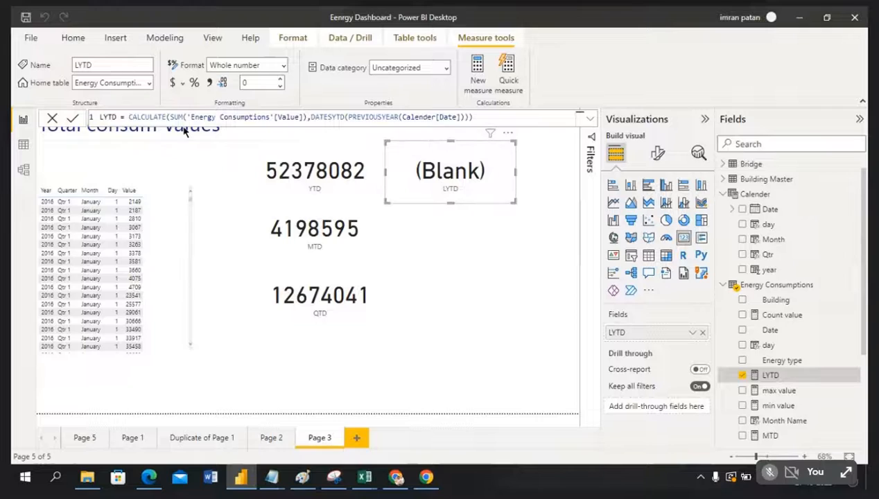
Clear the whole expression of the LYTD measure, keeping only the measure name and equals sign.
click(492, 116)
key(BackSpace)
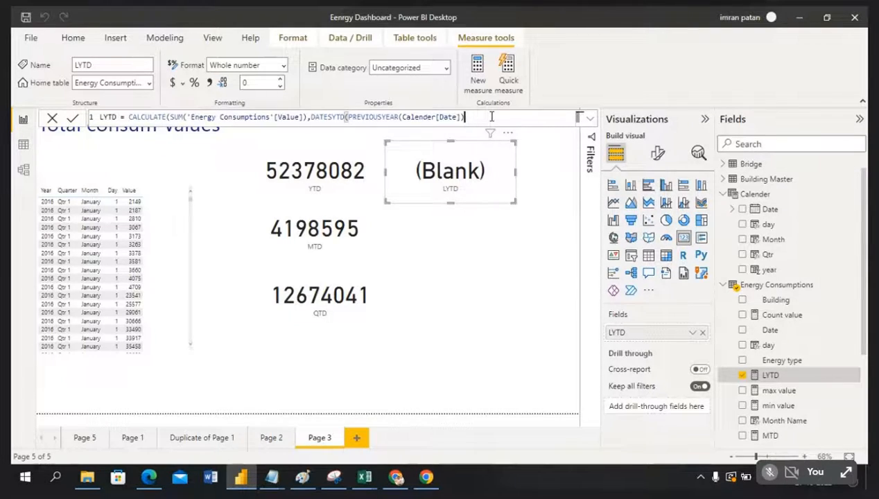
key(BackSpace)
key(BackSpace)
key(BackSpace)
key(BackSpace)
key(BackSpace)
key(BackSpace)
key(BackSpace)
key(BackSpace)
key(BackSpace)
key(BackSpace)
key(BackSpace)
key(BackSpace)
key(BackSpace)
key(BackSpace)
key(BackSpace)
key(BackSpace)
key(BackSpace)
key(BackSpace)
key(BackSpace)
key(BackSpace)
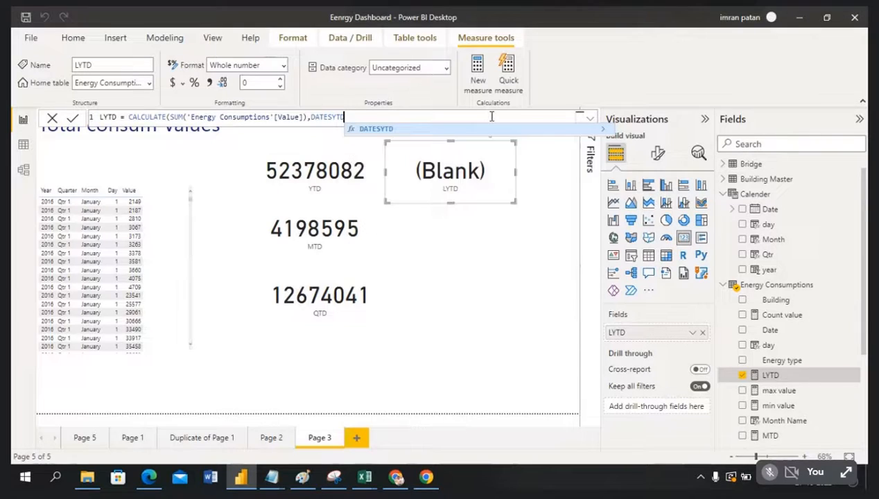
key(BackSpace)
key(BackSpace)
key(BackSpace)
key(BackSpace)
key(BackSpace)
key(BackSpace)
key(BackSpace)
key(BackSpace)
key(BackSpace)
key(BackSpace)
key(BackSpace)
key(BackSpace)
key(BackSpace)
key(BackSpace)
key(BackSpace)
key(BackSpace)
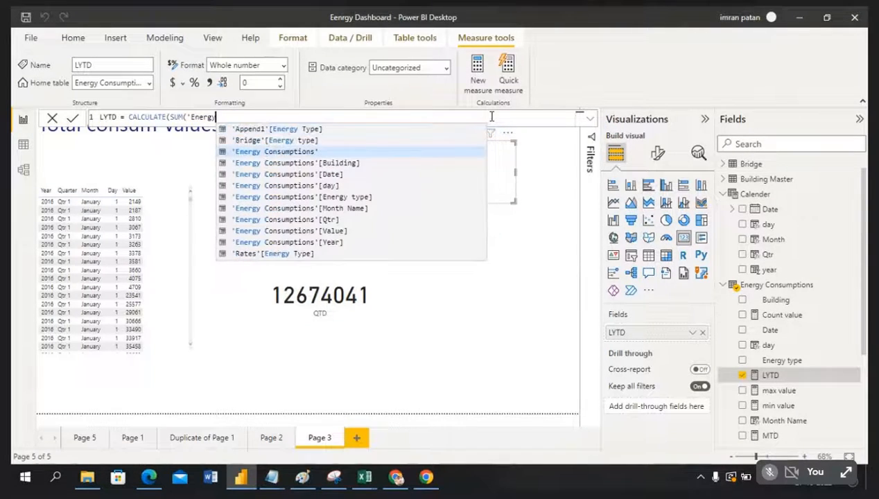
key(BackSpace)
key(BackSpace)
key(BackSpace)
key(BackSpace)
key(BackSpace)
key(BackSpace)
key(BackSpace)
key(BackSpace)
key(BackSpace)
key(BackSpace)
key(BackSpace)
key(BackSpace)
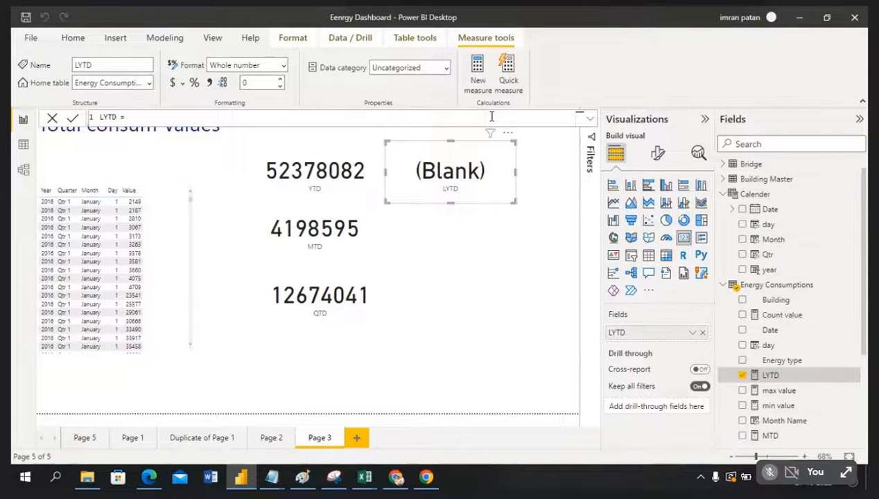
Start the LYTD measure's expression with TOTALYTD, using sum('Energy Consumptions'[Value]) as the expression to evaluate.
text(Tota)
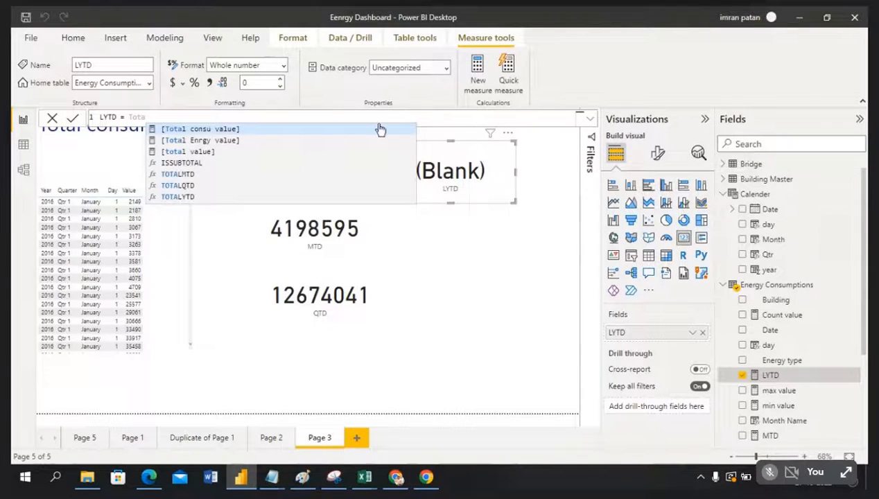
click(198, 198)
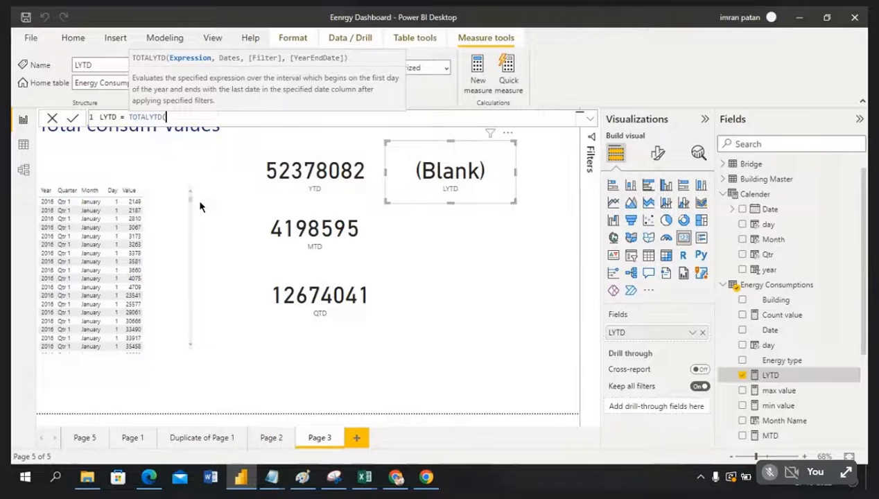
text(sum(va)
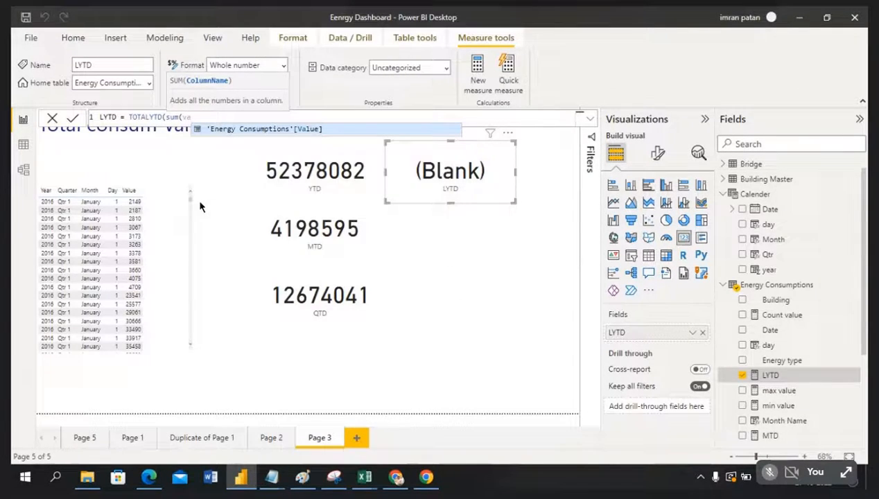
click(270, 129)
text())
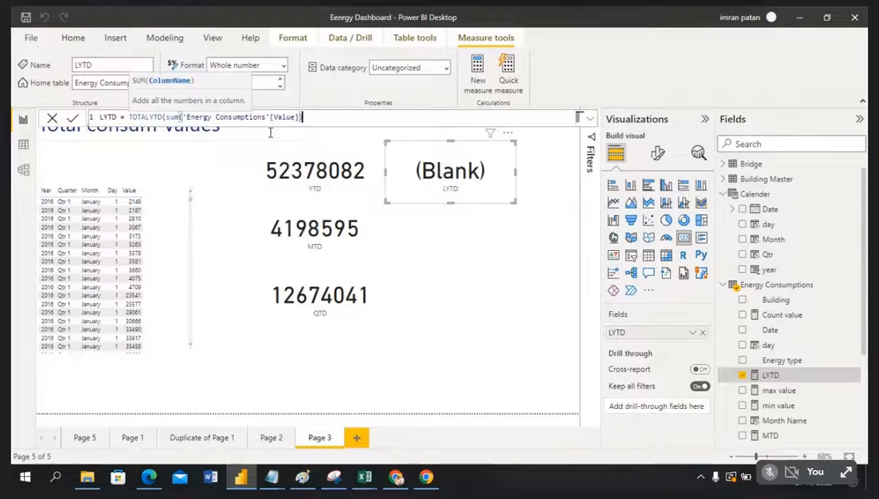
text(,)
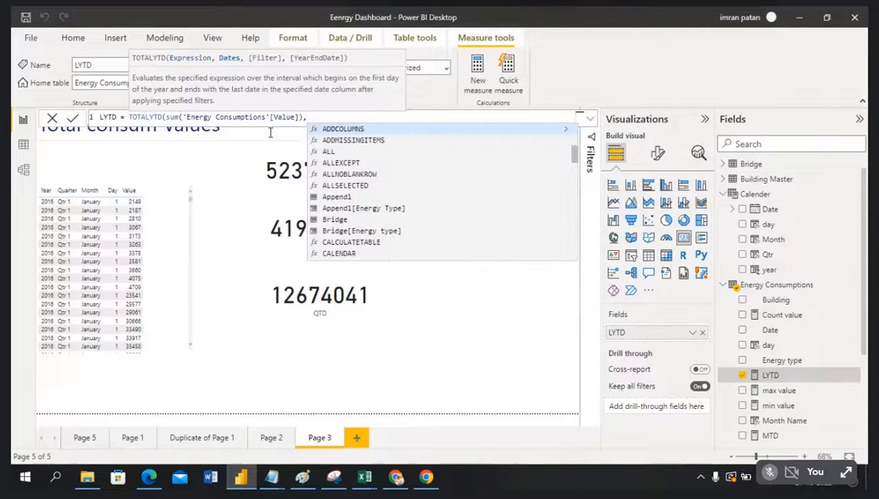
Enter PREVIOUSYEAR(Calender[Date]) as the dates argument of TOTALYTD in the LYTD measure and commit the formula.
text(pre)
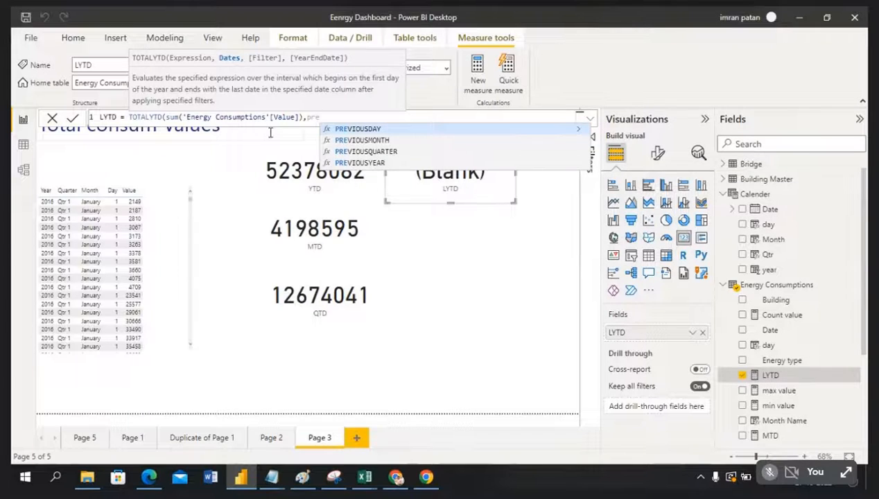
click(373, 164)
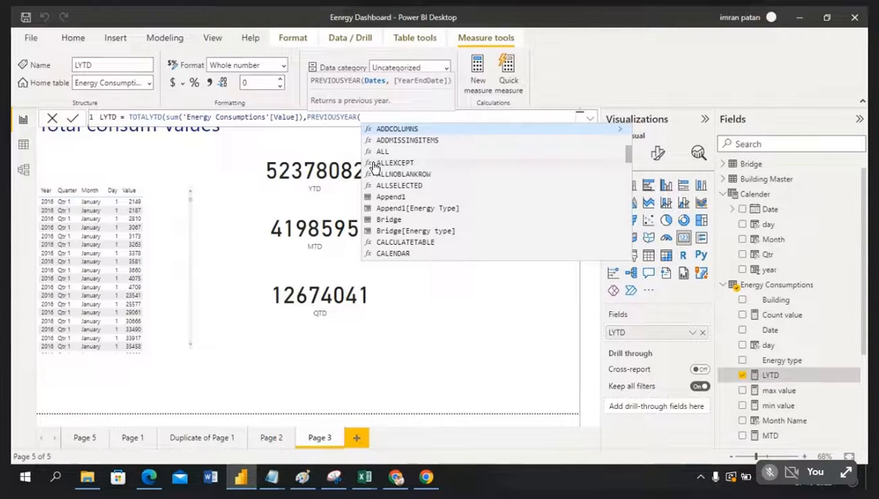
text(date)
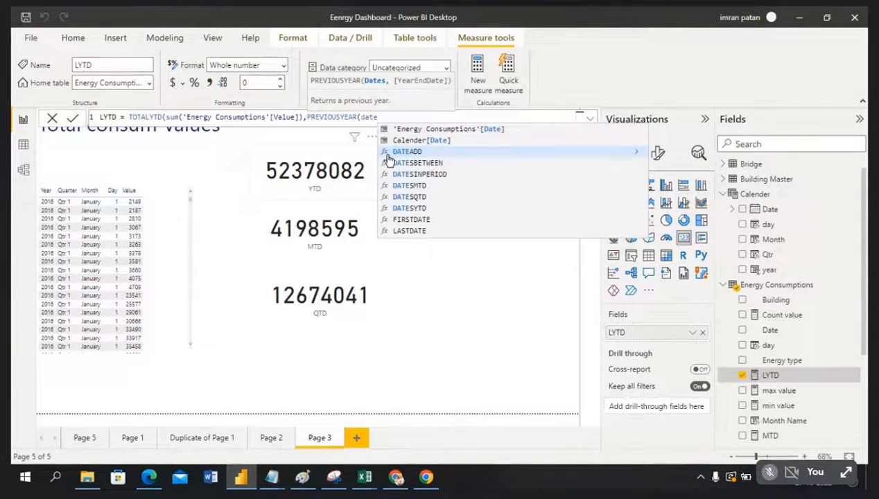
click(436, 140)
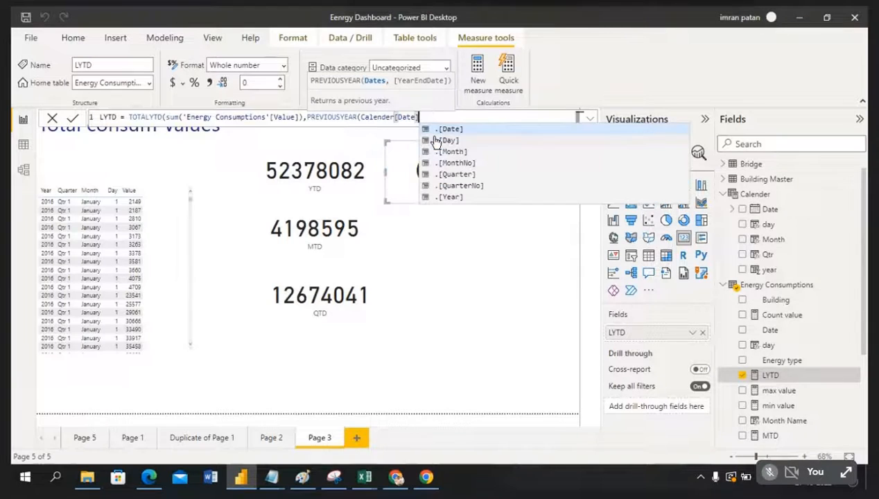
text()))
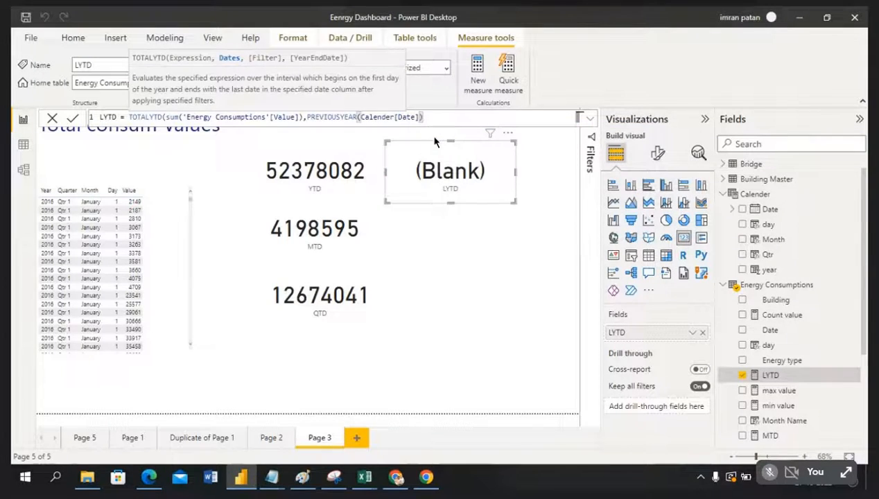
click(70, 121)
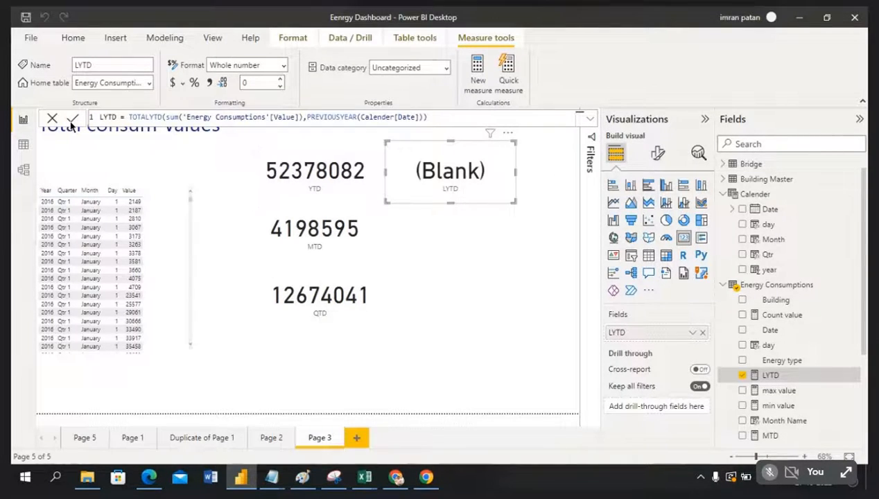
Replace the PREVIOUSYEAR(Calender[Date]) argument in the LYTD measure's TOTALYTD expression with the DATESYTD function.
click(446, 115)
key(BackSpace)
key(BackSpace)
key(BackSpace)
key(BackSpace)
key(BackSpace)
key(BackSpace)
key(BackSpace)
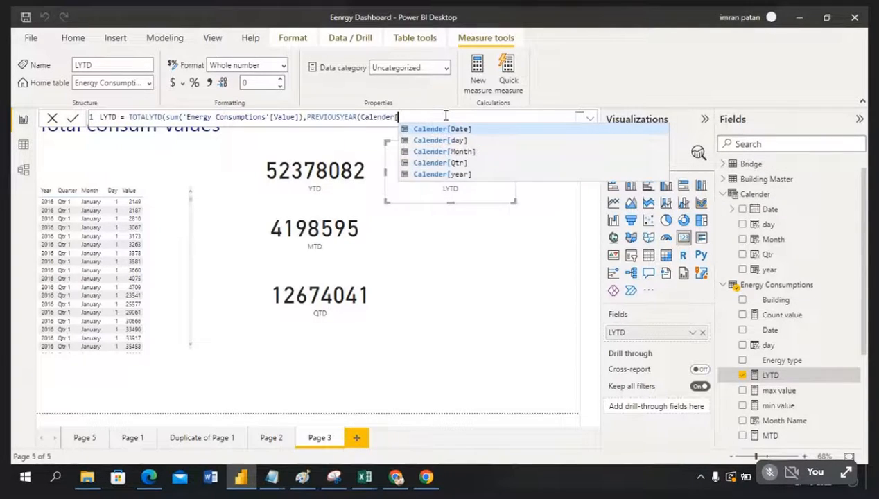
key(BackSpace)
key(BackSpace)
key(BackSpace)
key(BackSpace)
key(BackSpace)
key(BackSpace)
key(BackSpace)
key(BackSpace)
key(BackSpace)
key(BackSpace)
key(BackSpace)
key(BackSpace)
key(BackSpace)
key(BackSpace)
key(BackSpace)
key(BackSpace)
key(BackSpace)
key(BackSpace)
key(BackSpace)
key(BackSpace)
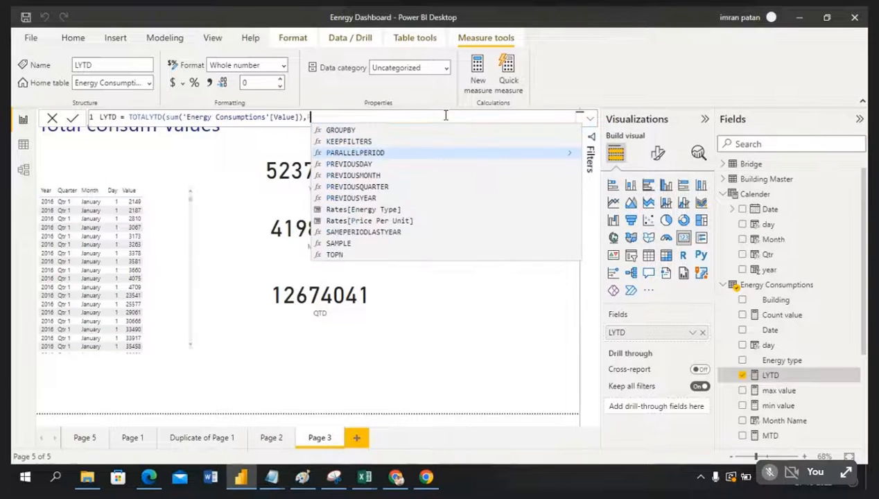
text(date)
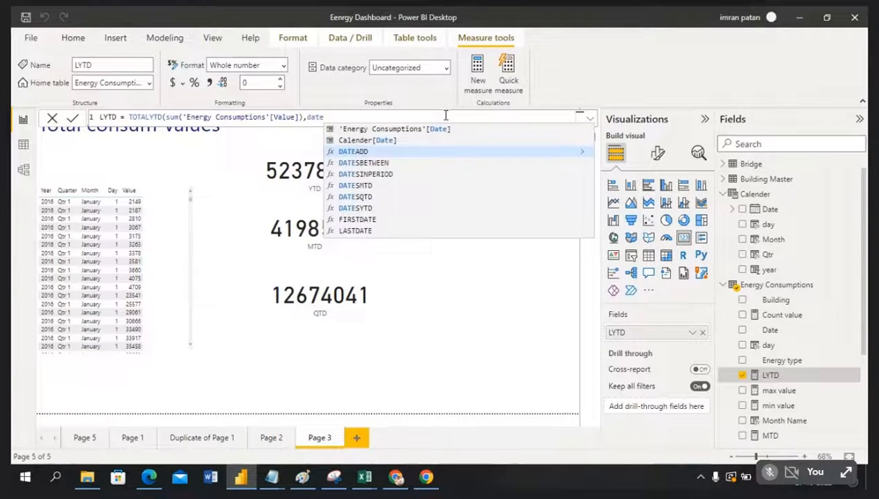
click(376, 208)
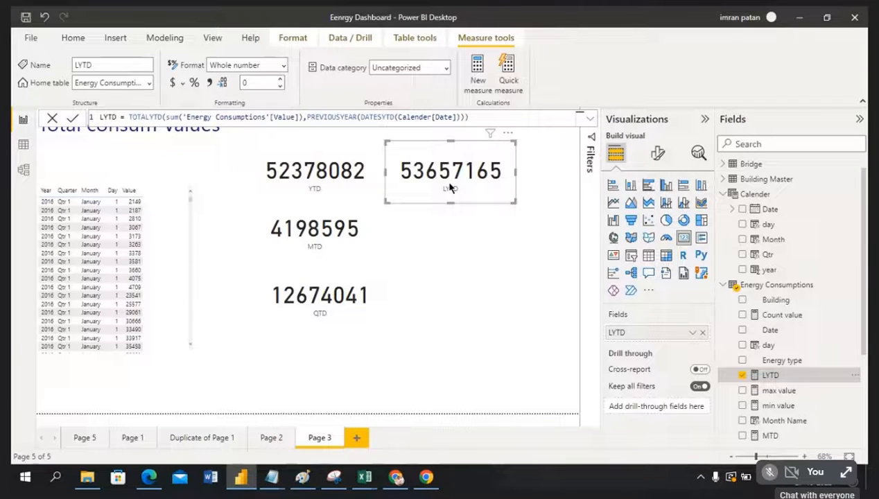
Switch to the Power consume workbook in Excel and filter the Year column to 2018 only.
mouse_move(378, 484)
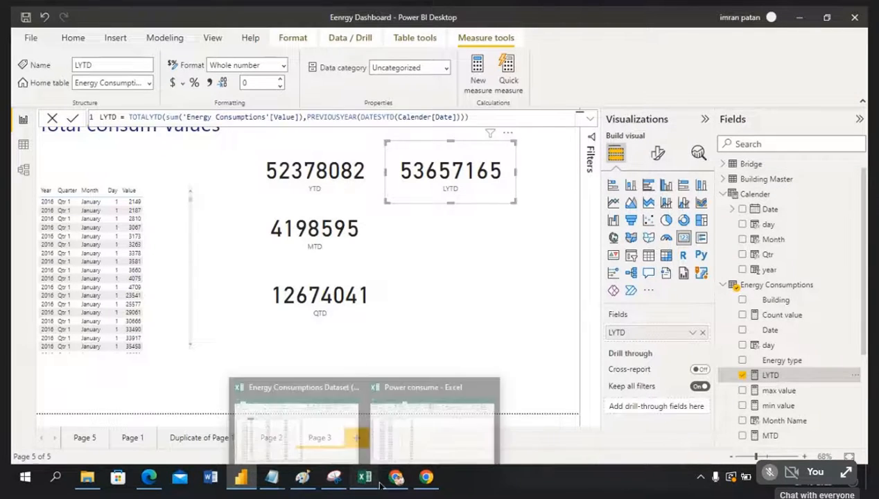
click(425, 437)
key(ctrl+shift+Down)
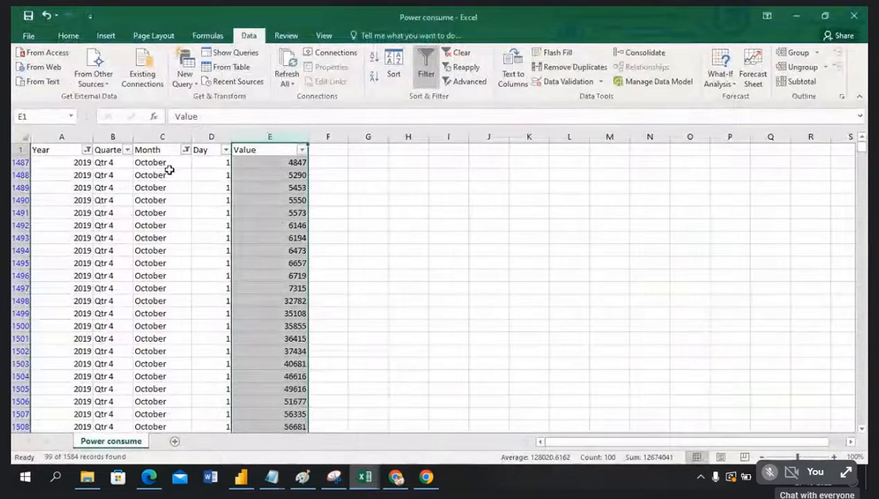
click(87, 150)
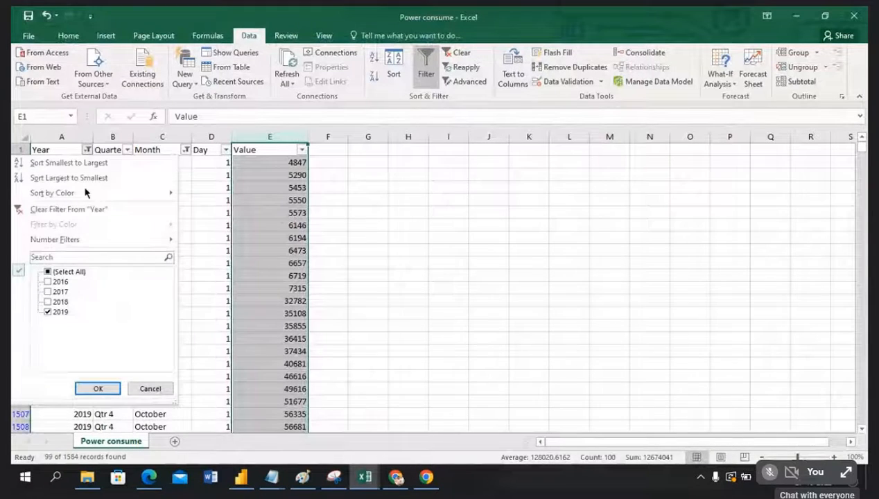
click(48, 312)
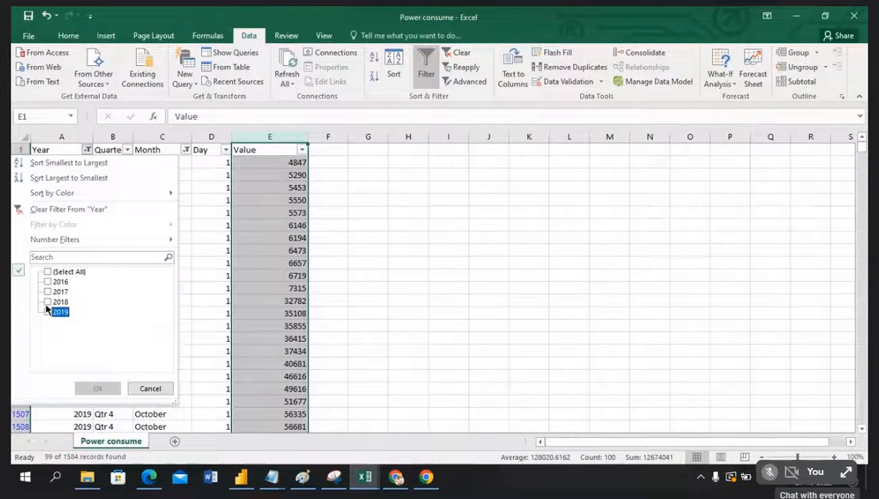
click(47, 302)
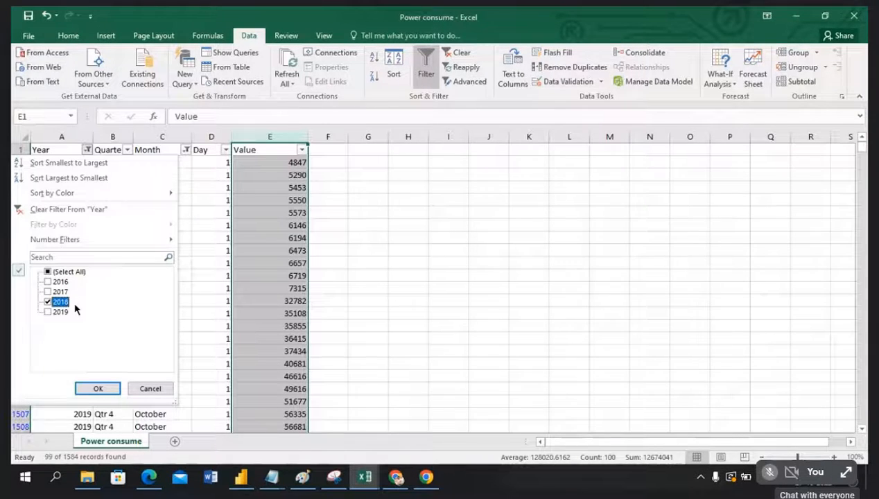
click(97, 388)
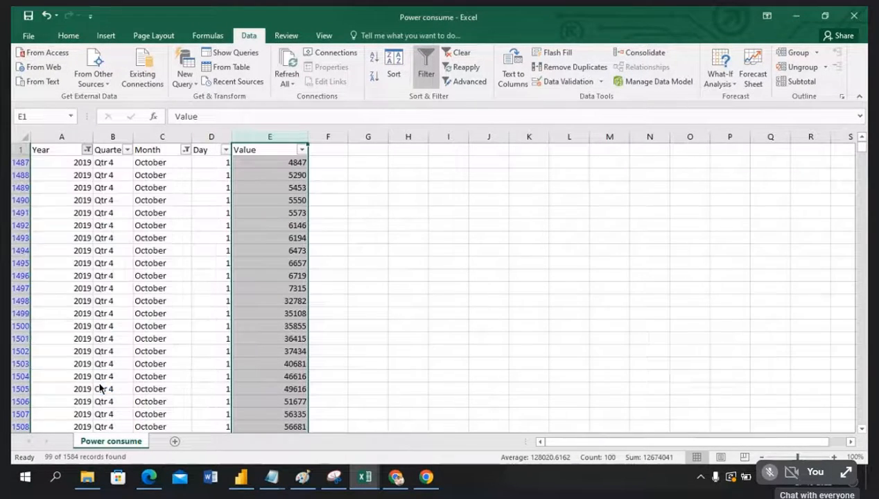
Set the Month column's filter to include all months.
click(186, 149)
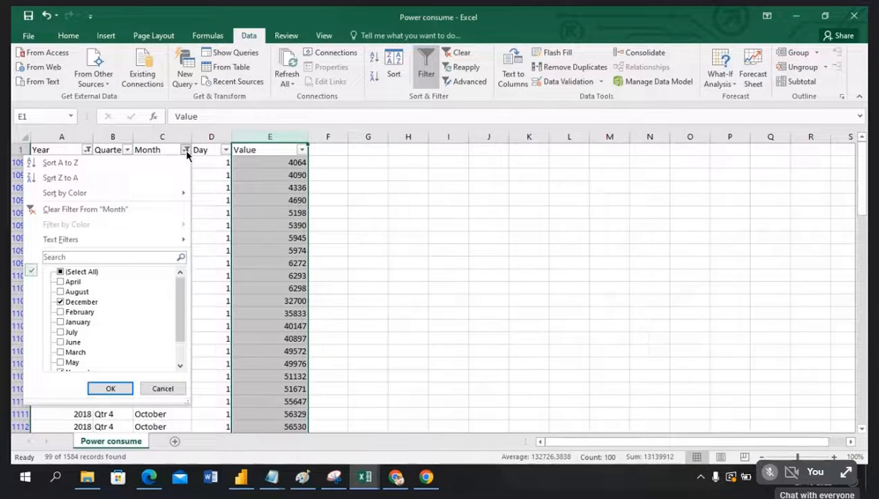
click(62, 272)
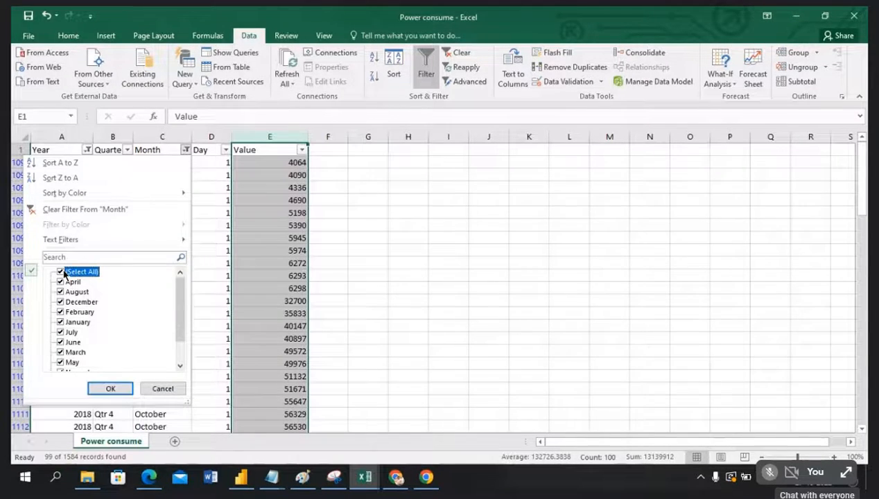
click(111, 389)
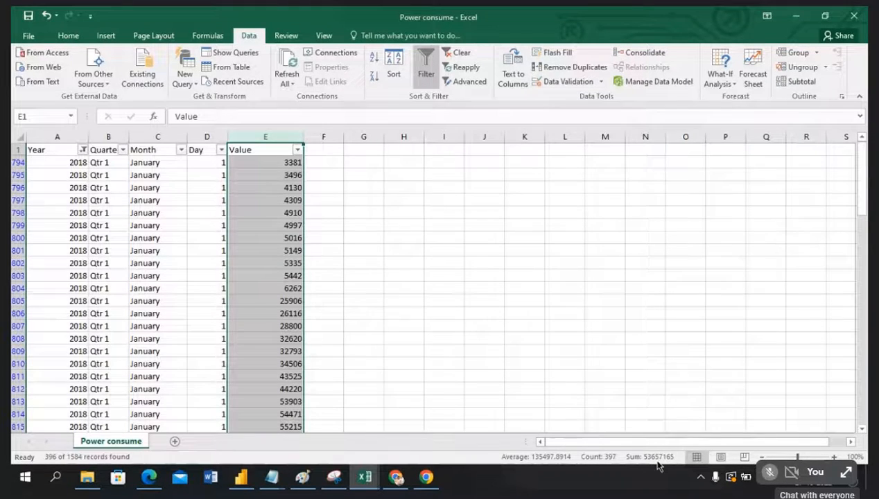
Return to the Energy Dashboard in Power BI Desktop and open the YTD measure's formula for review.
key(alt+Tab)
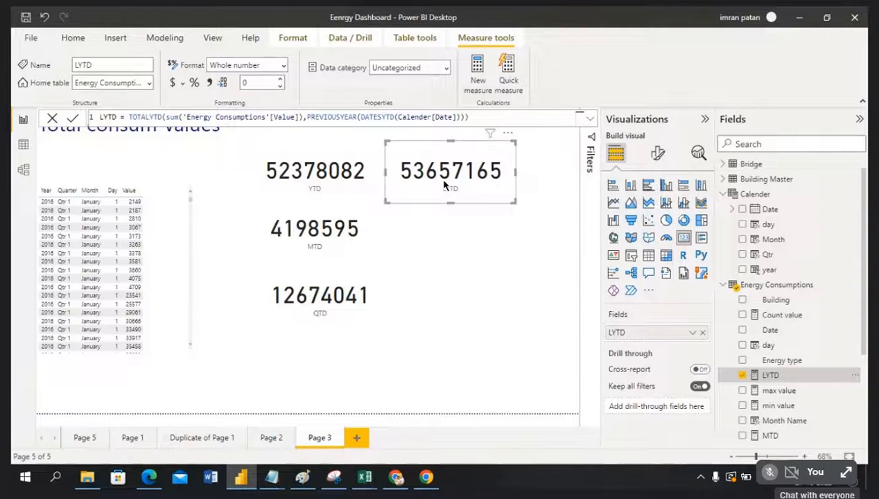
click(331, 179)
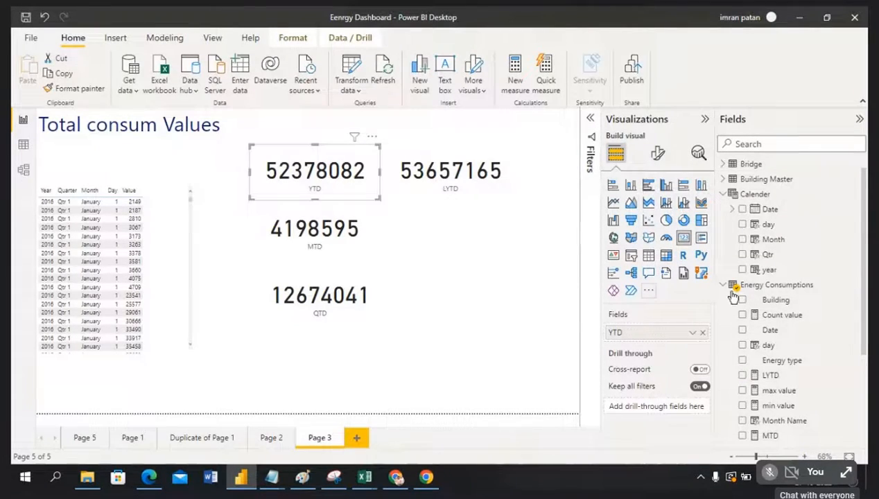
scroll(864, 291, down, 3)
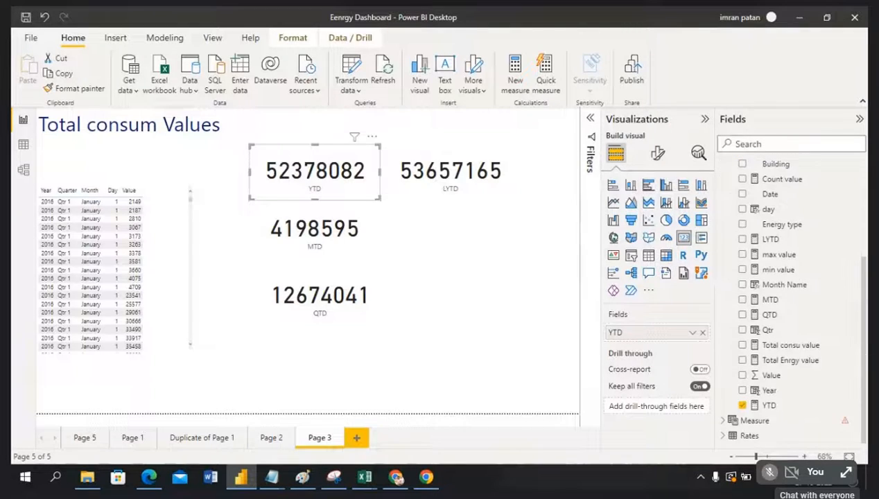
click(766, 406)
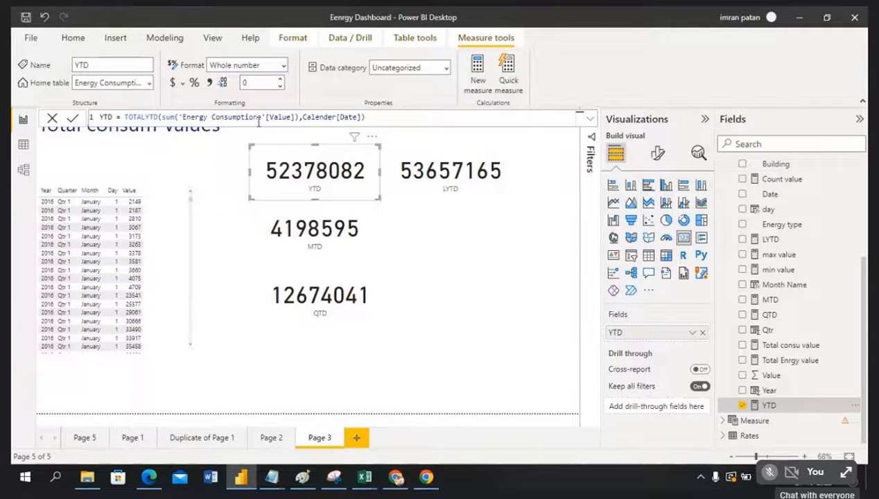
Open the LYTD measure's formula and highlight its PREVIOUSYEAR(DATESYTD(Calender[Date])) argument for comparison with the YTD measure.
click(465, 176)
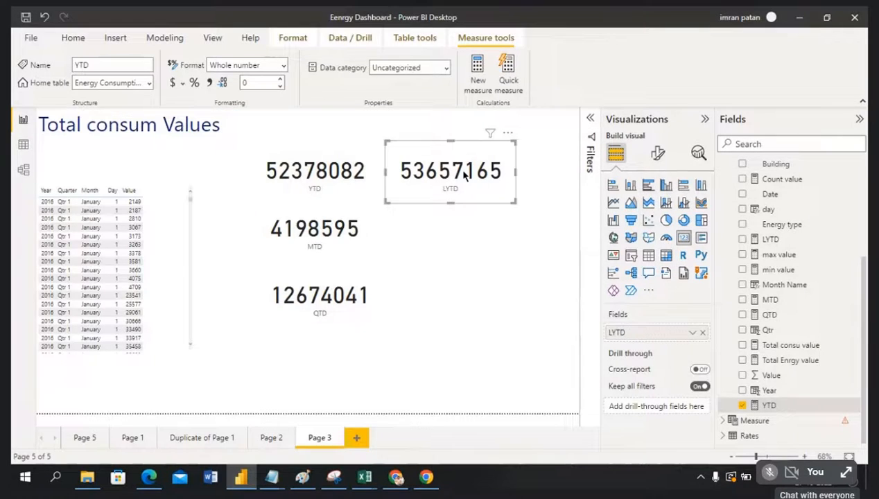
click(781, 239)
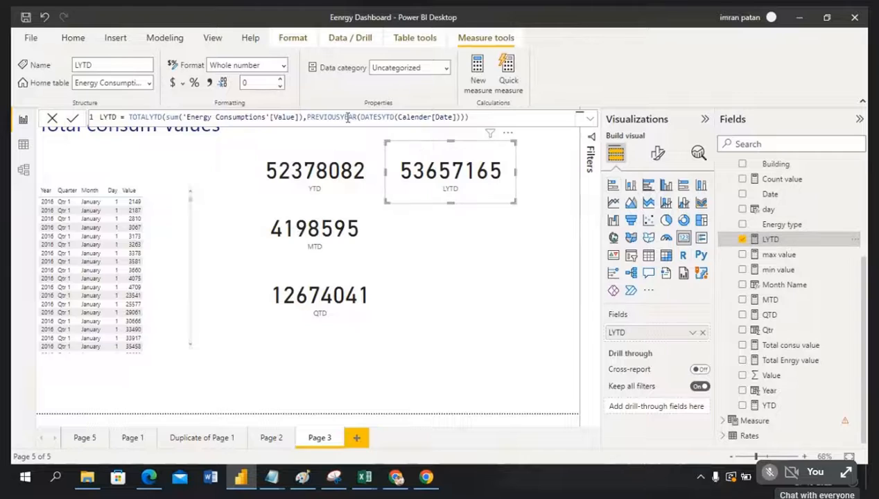
click(307, 117)
key(shift+Right)
key(shift+Right)
key(shift+Right)
key(shift+Right)
key(shift+Right)
key(shift+Right)
key(shift+Right)
key(shift+Right)
key(shift+Right)
key(shift+Right)
key(shift+Right)
key(shift+Right)
key(shift+Right)
key(shift+Right)
key(shift+Right)
key(shift+Right)
key(shift+Right)
key(shift+Right)
key(shift+Right)
key(shift+Right)
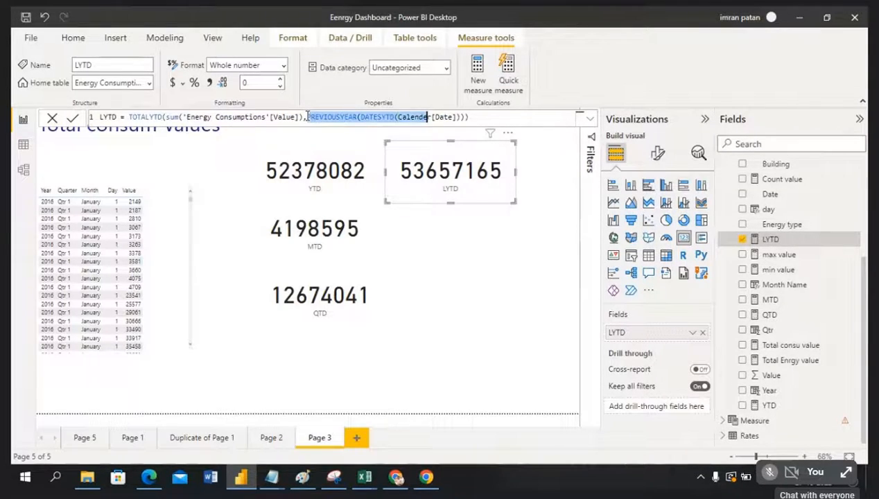
key(shift+Right)
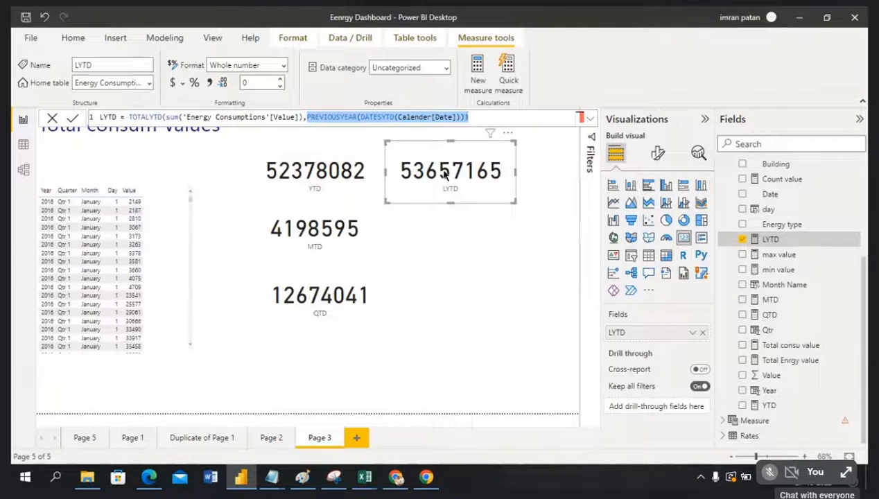
Open the YTD measure's formula and delete its Calender[Date] argument along with the closing bracket.
click(332, 178)
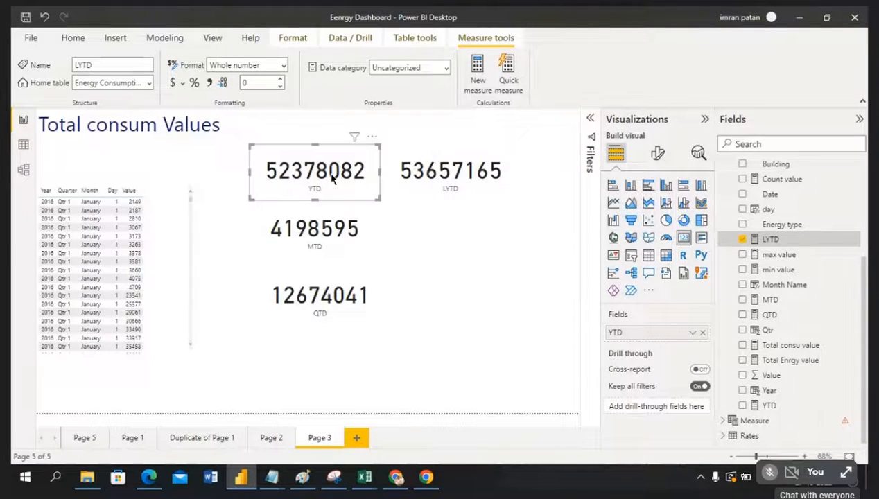
click(771, 406)
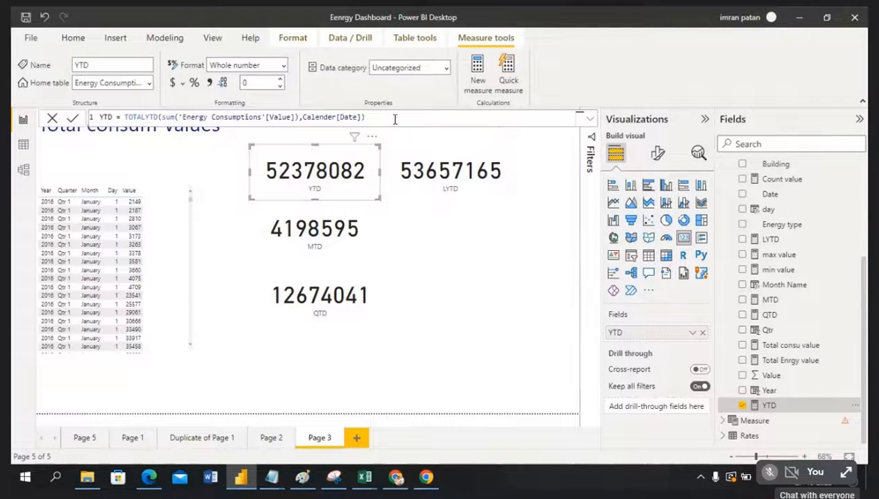
click(395, 120)
key(BackSpace)
key(BackSpace)
key(BackSpace)
key(BackSpace)
key(BackSpace)
key(BackSpace)
key(BackSpace)
key(BackSpace)
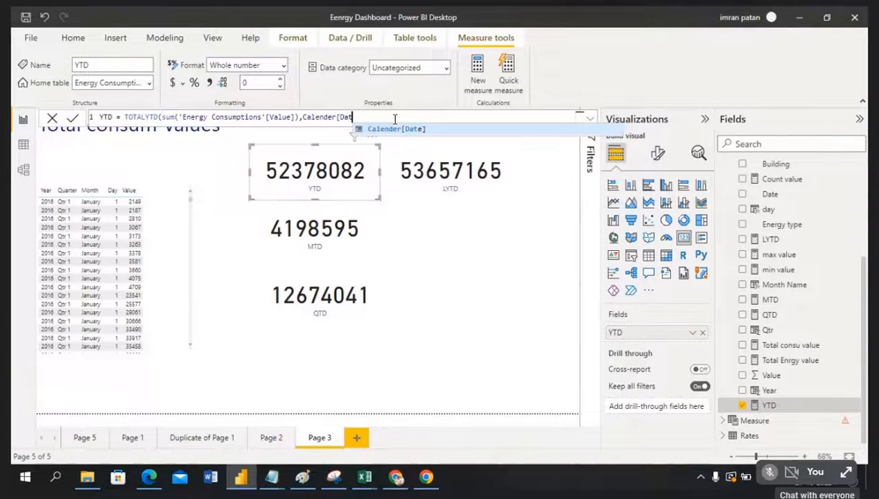
key(BackSpace)
key(BackSpace)
key(BackSpace)
key(BackSpace)
key(BackSpace)
key(BackSpace)
key(BackSpace)
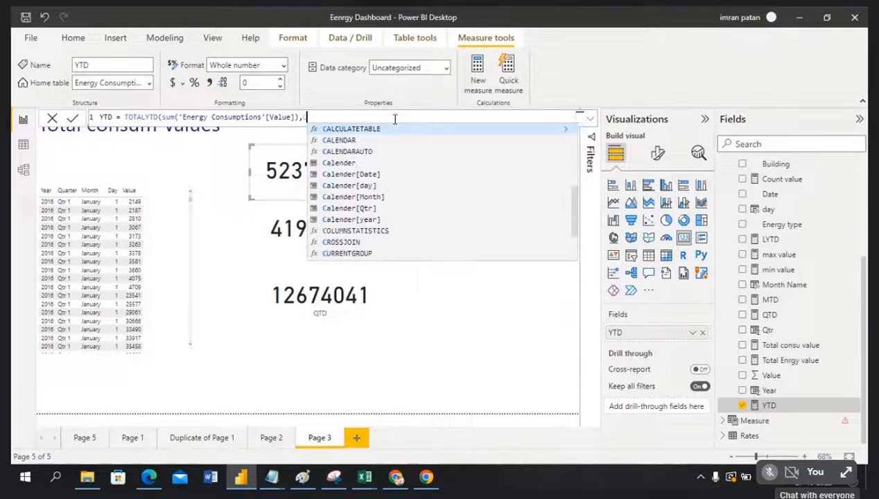
Set the YTD measure's date argument to DATESYTD(Calender[Date]), close the formula's brackets and commit it.
text(date)
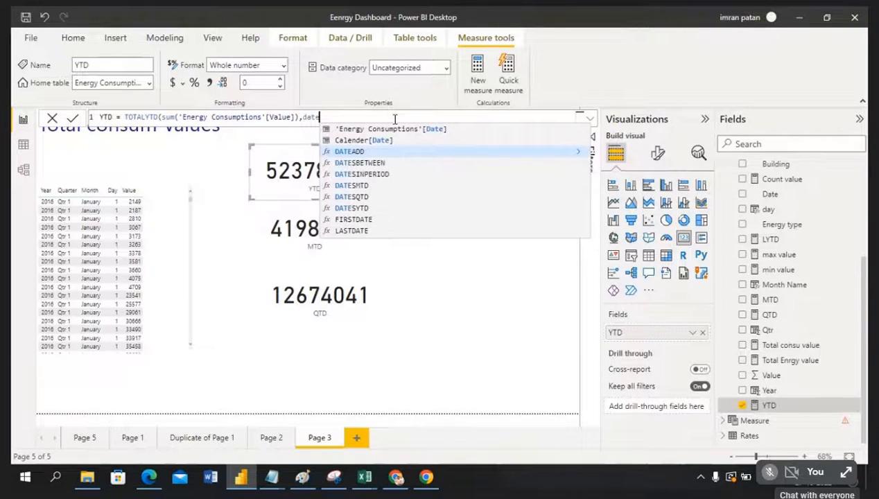
click(366, 208)
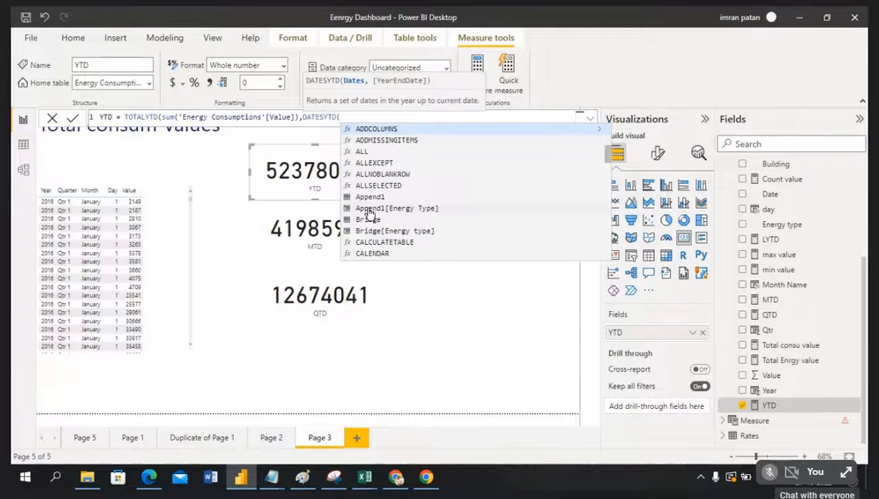
text(date)
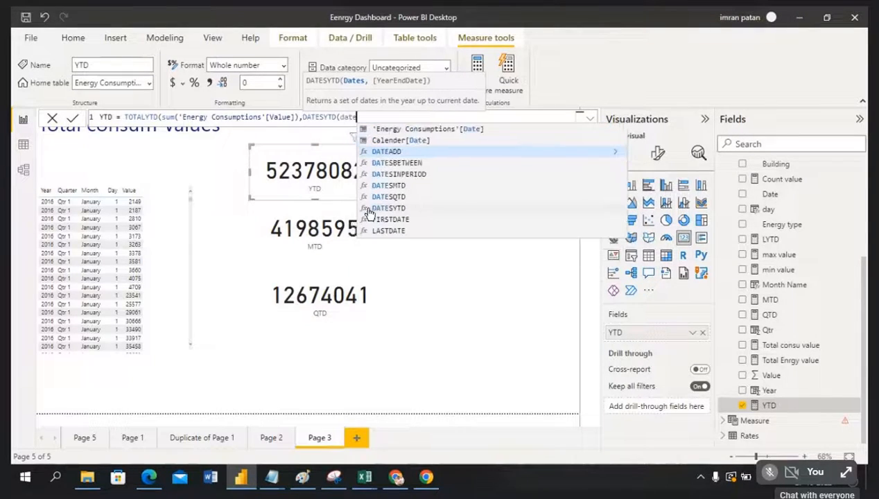
click(448, 140)
text()))
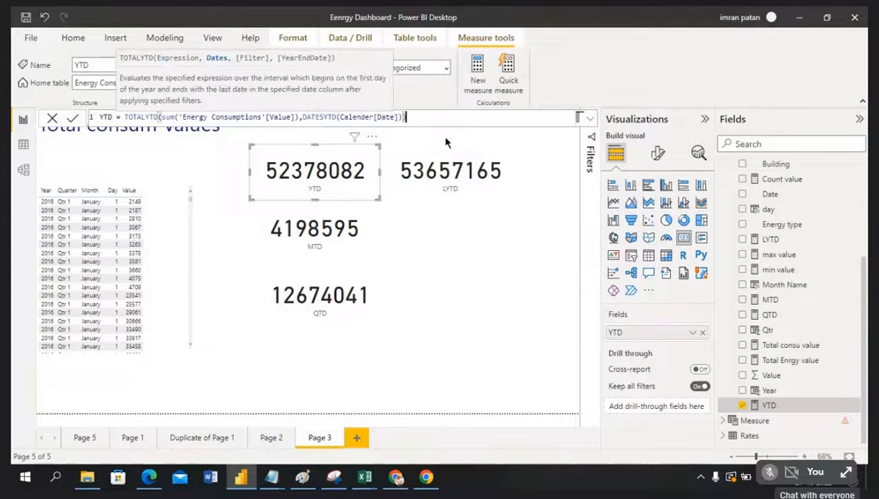
click(72, 119)
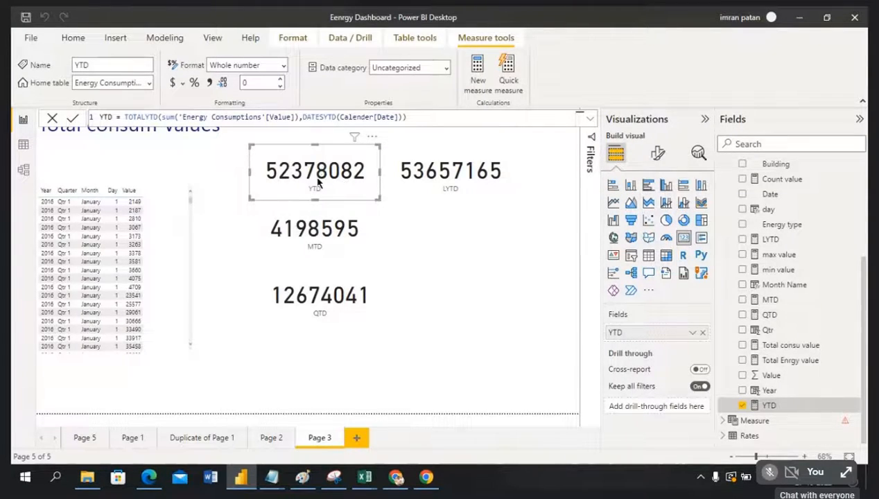
Copy the full LYTD measure formula into the untitled Notepad file, below the QTD line.
click(437, 162)
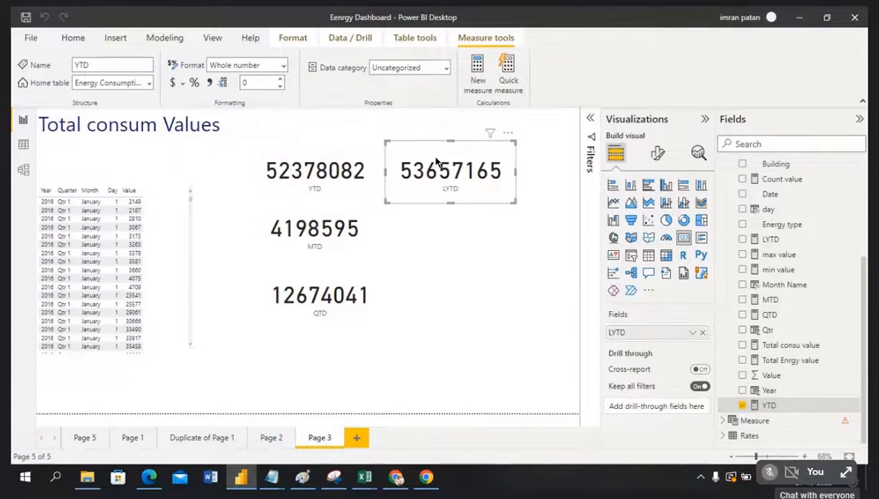
click(792, 242)
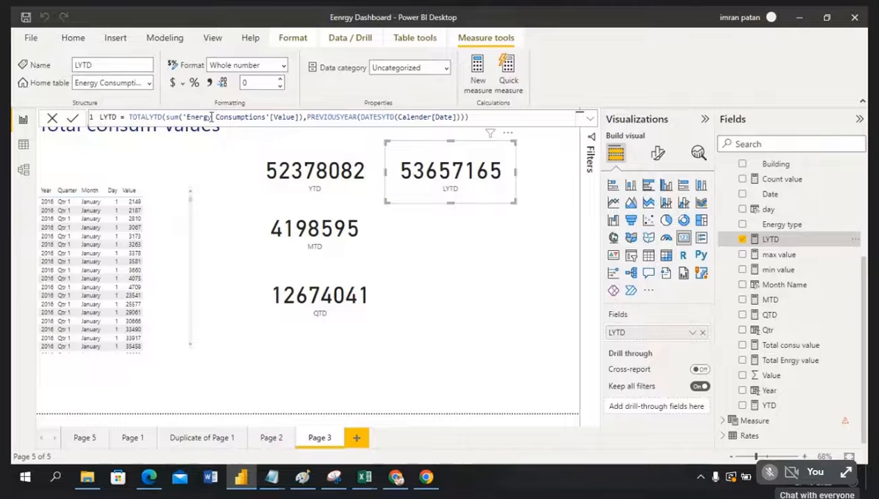
click(485, 118)
key(ctrl+a)
key(ctrl+c)
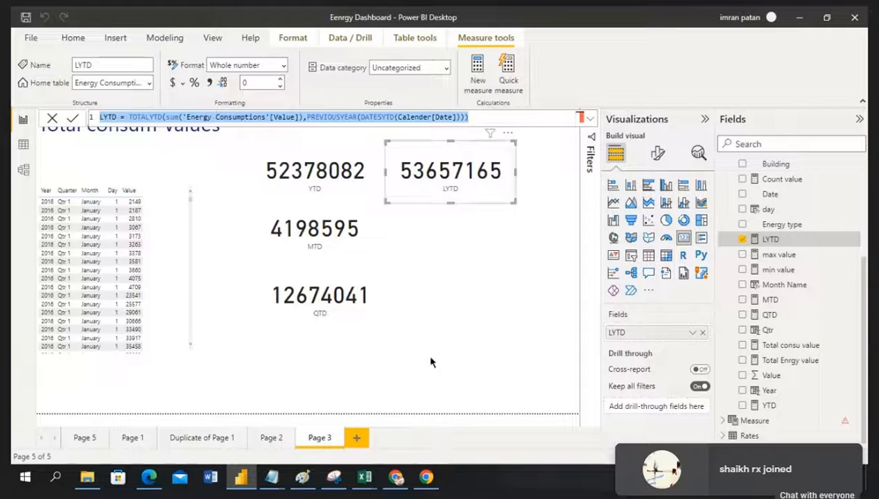
mouse_move(272, 484)
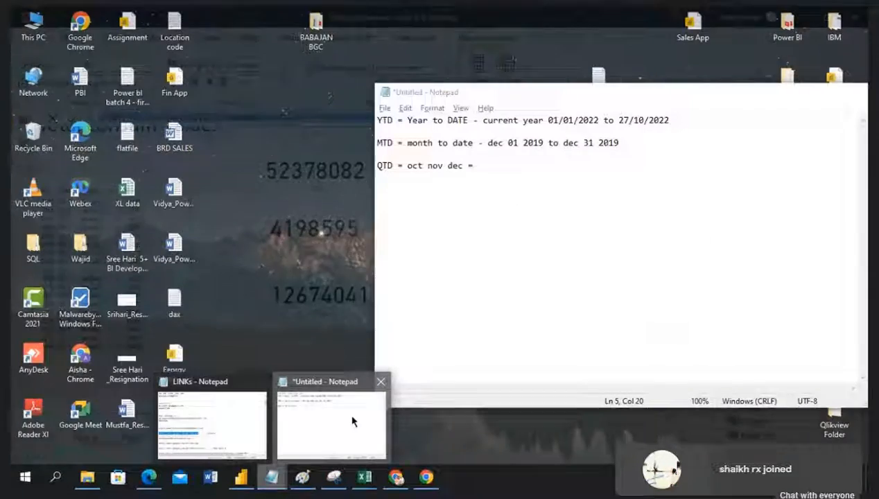
click(353, 421)
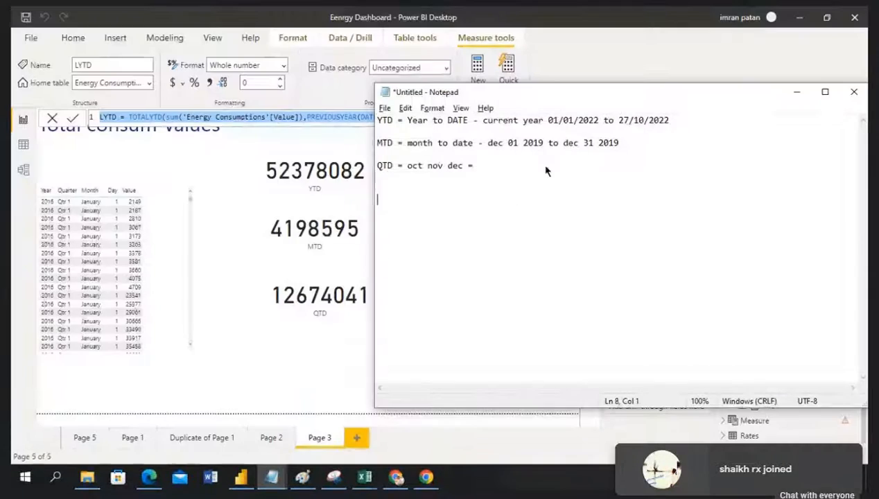
key(ctrl+v)
key(Return)
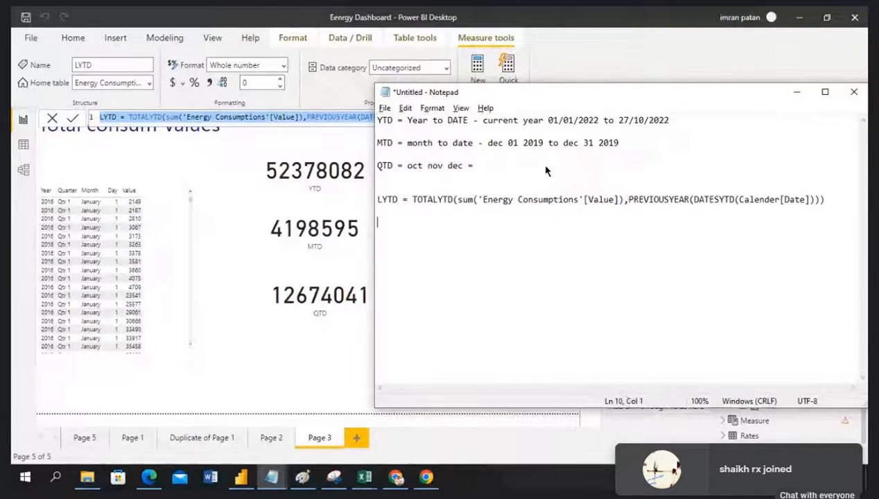
Copy the full YTD measure formula from Power BI Desktop into the Notepad notes, below the LYTD formula.
key(alt+Tab)
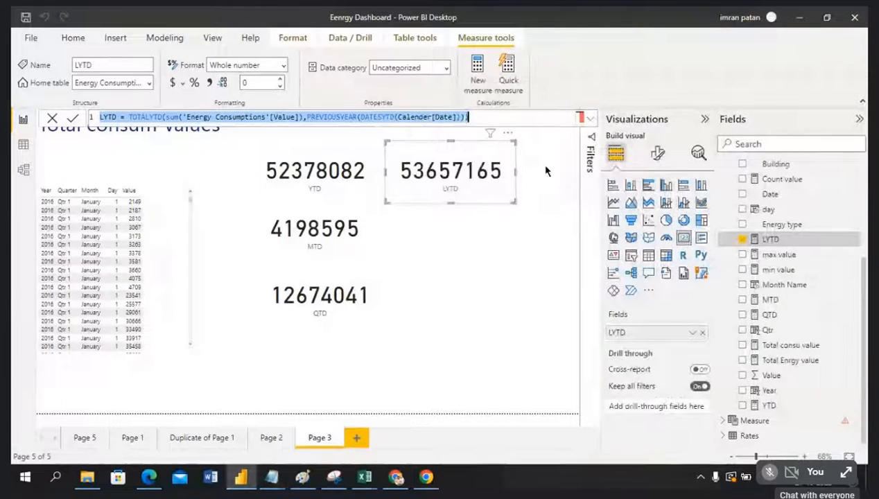
click(800, 413)
click(797, 409)
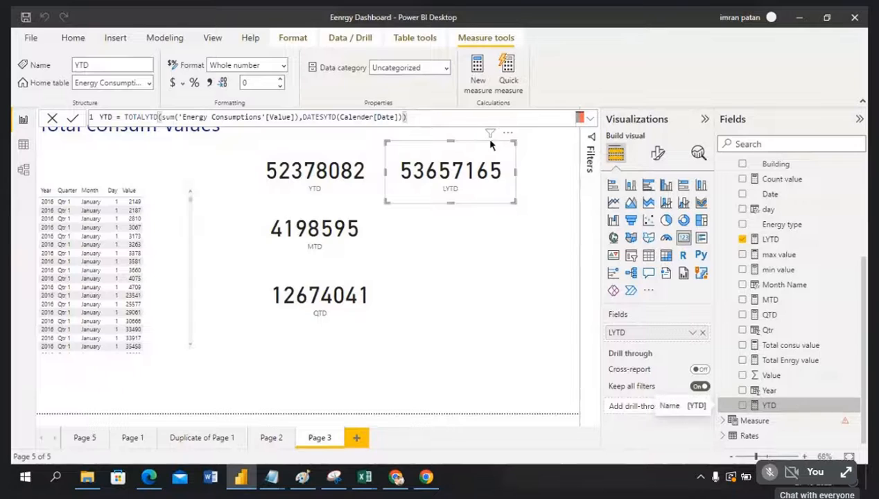
key(ctrl+a)
key(ctrl+c)
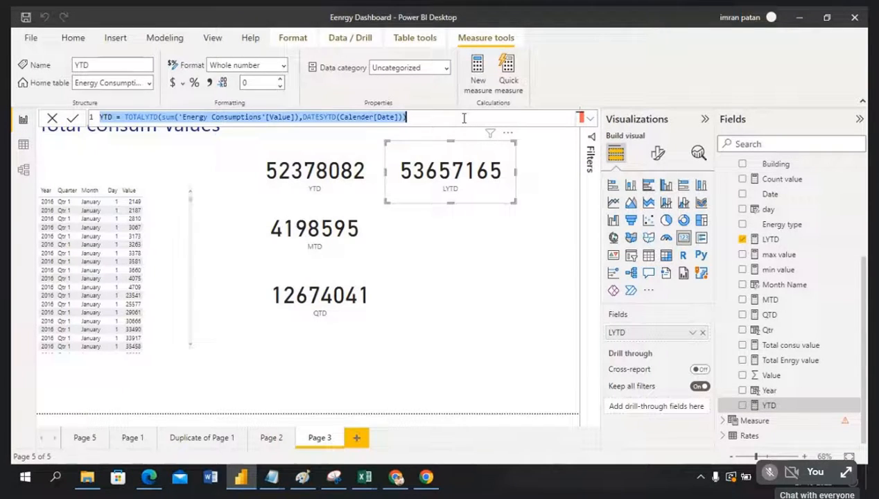
key(alt+Tab)
key(ctrl+v)
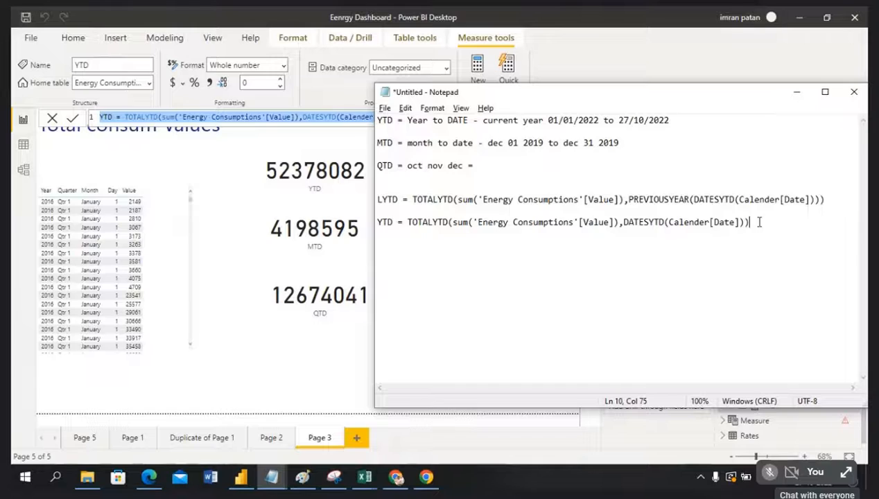
Highlight PREVIOUSYEAR in the noted LYTD formula to compare it with the YTD formula.
double_click(649, 200)
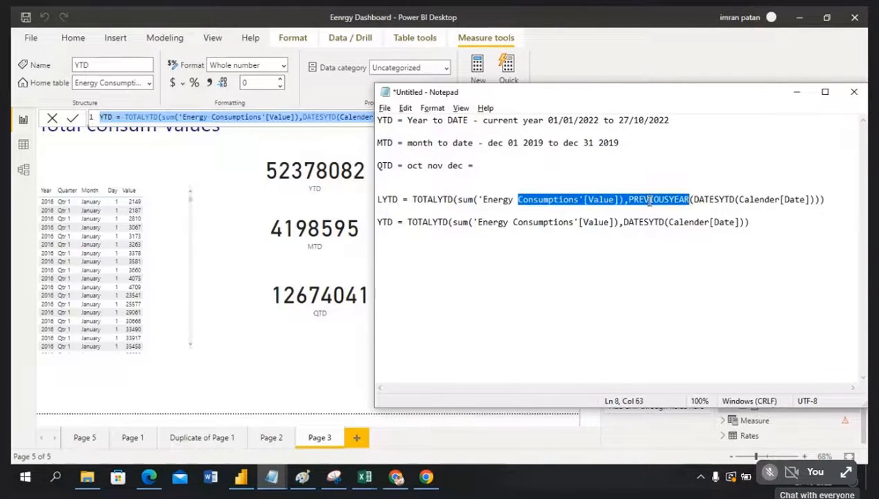
click(649, 199)
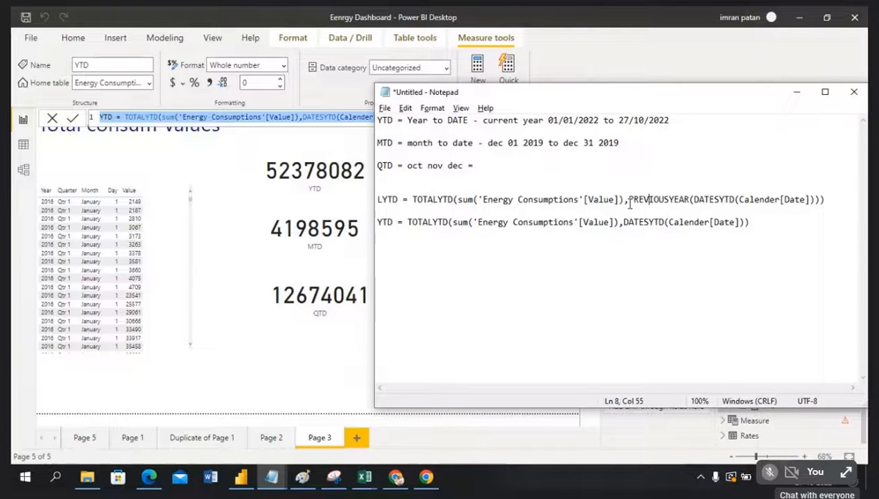
click(627, 199)
key(shift+Right)
key(shift+Right)
key(shift+Right)
key(shift+Right)
key(shift+Right)
key(shift+Right)
key(shift+Right)
key(shift+Right)
key(shift+Right)
key(shift+Right)
key(shift+Right)
key(shift+Right)
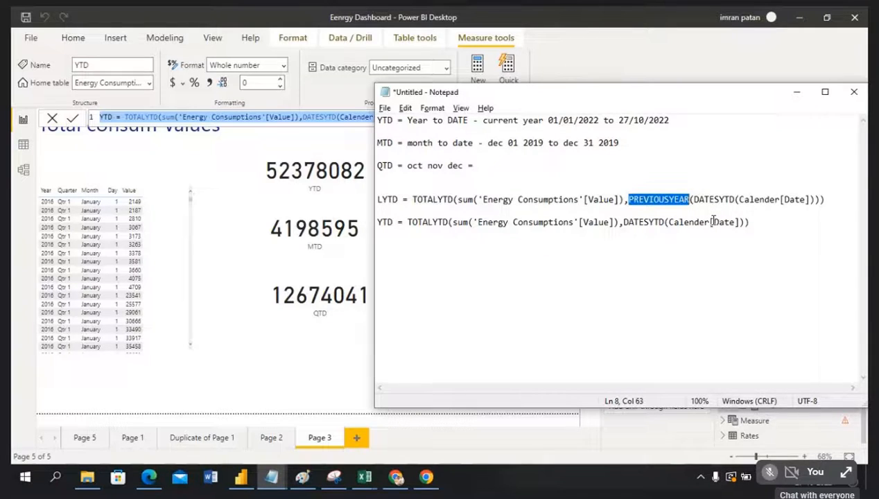
Return to Power BI Desktop and open the LYTD measure's formula for review beside its card.
key(alt+Tab)
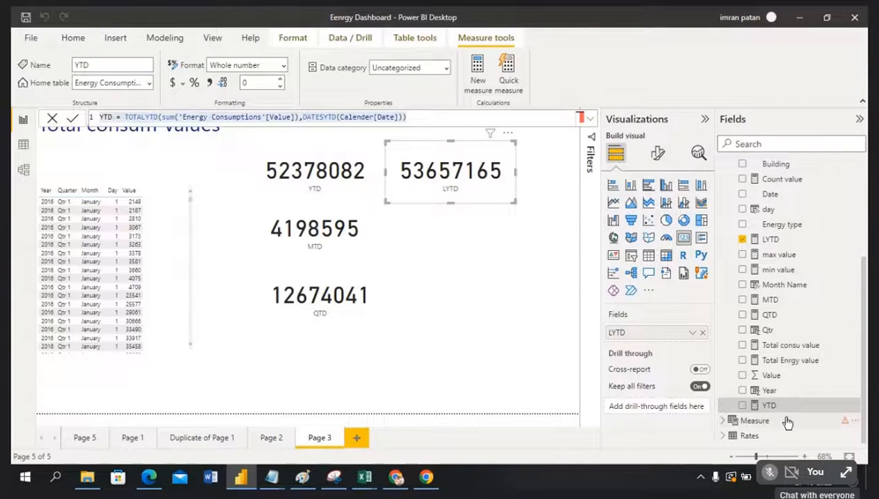
click(790, 241)
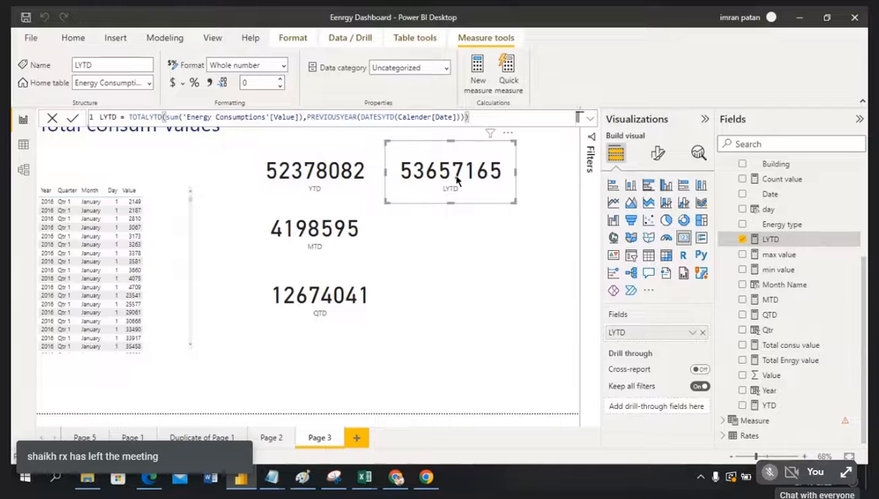
click(396, 477)
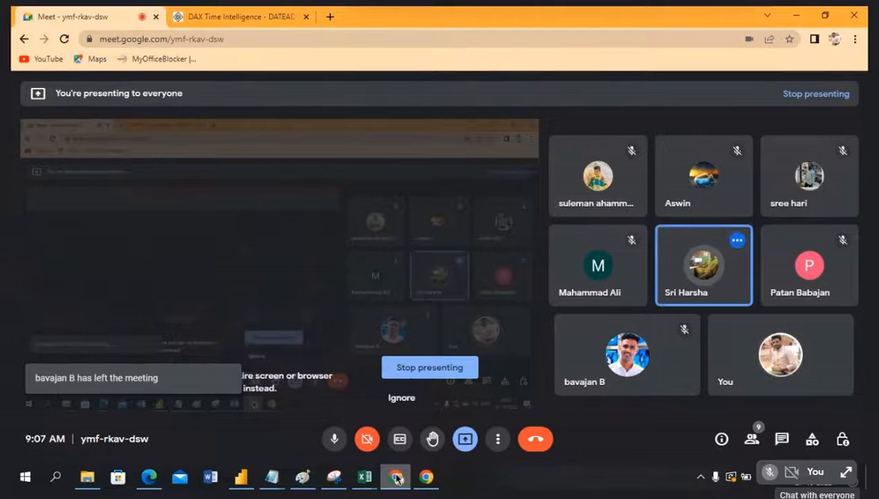
click(397, 477)
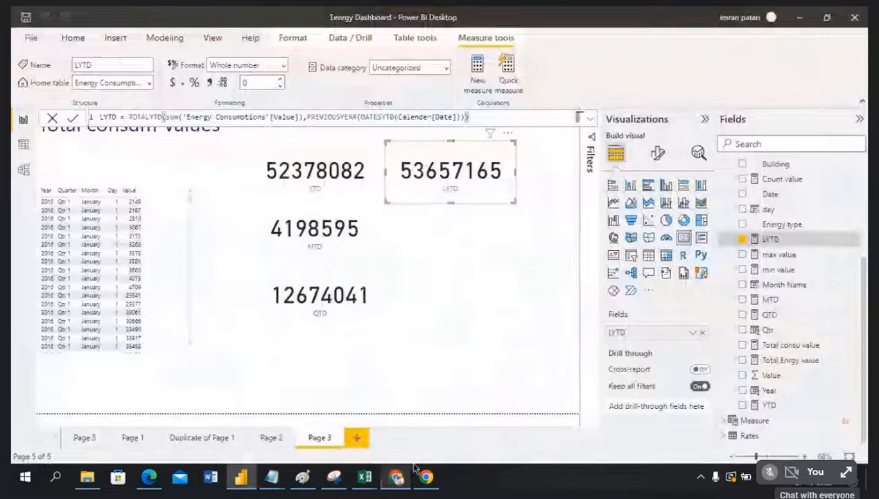
Add a new measure named LMTD to the Energy Consumptions table.
click(501, 294)
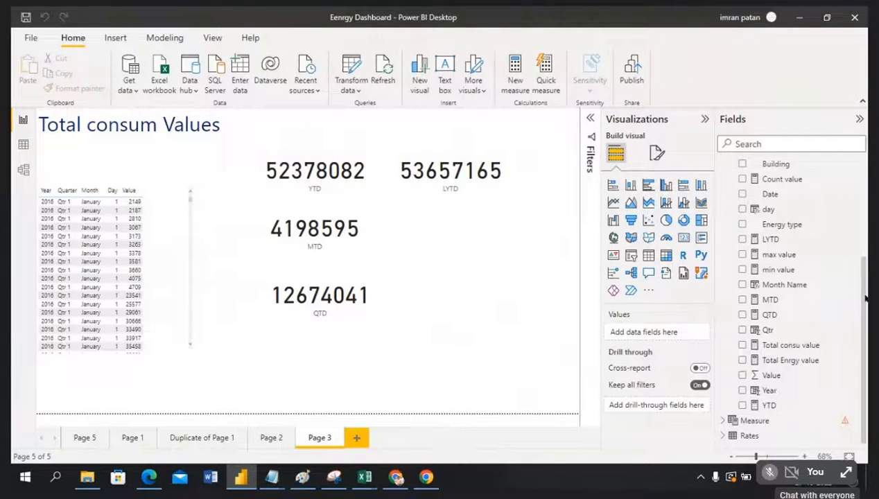
drag(864, 300, 856, 265)
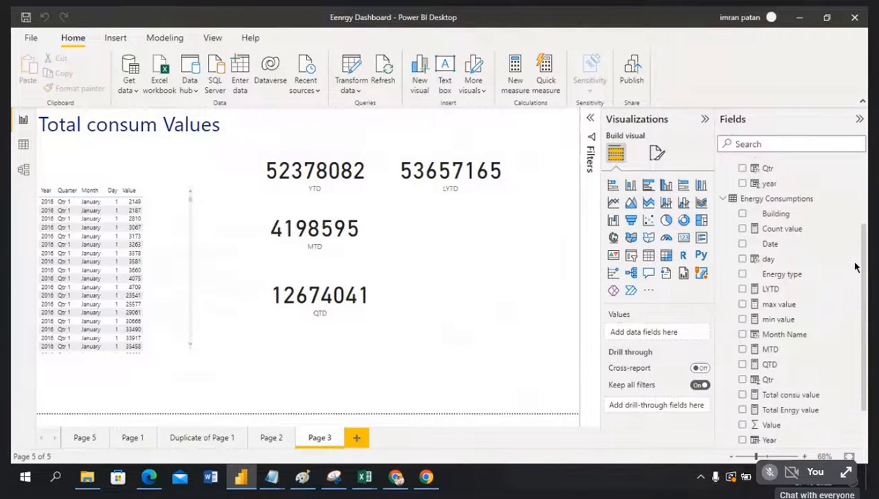
right_click(776, 204)
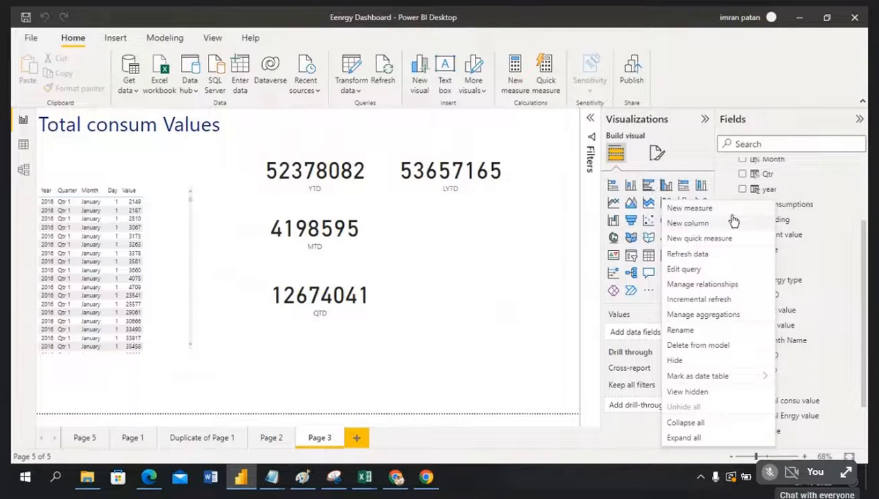
key(Escape)
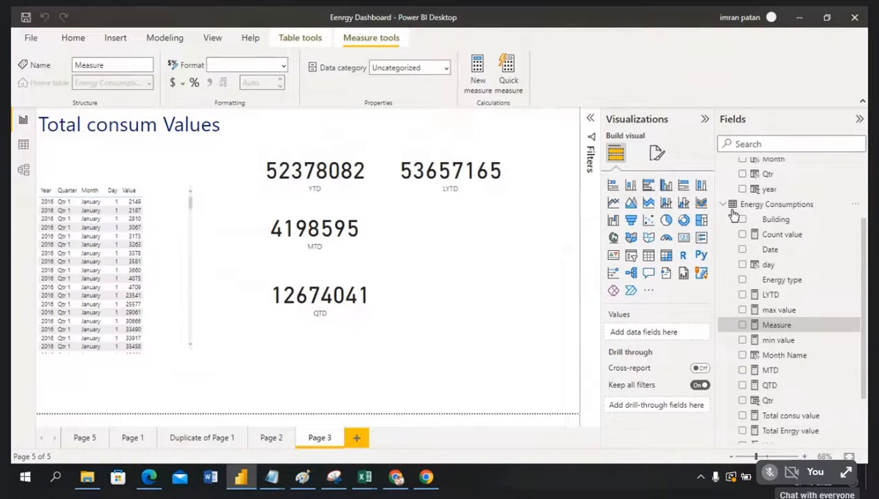
text(LMTD)
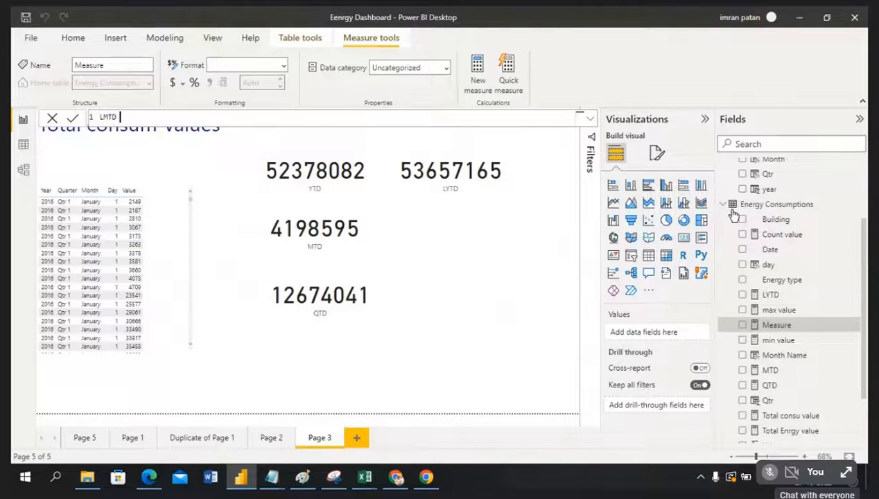
Begin the LMTD formula with TOTALMTD, using the sum of 'Energy Consumptions'[Value] as its expression.
text( = total)
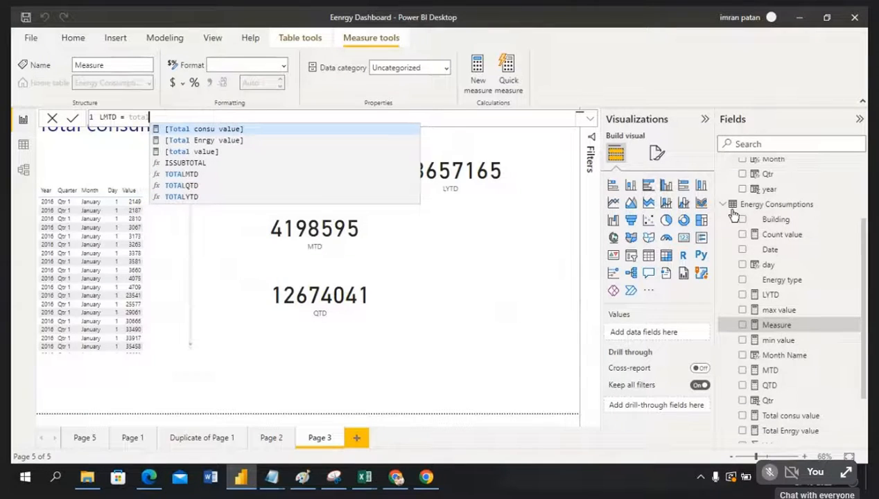
click(194, 176)
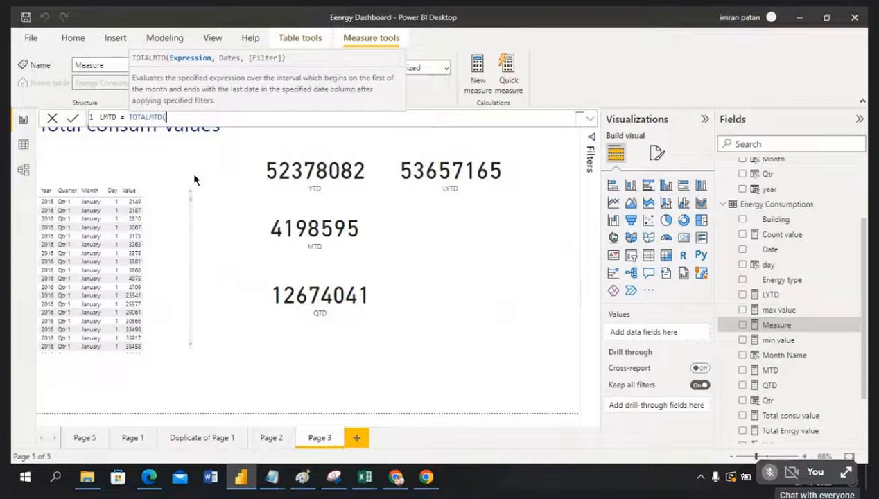
text(sum)
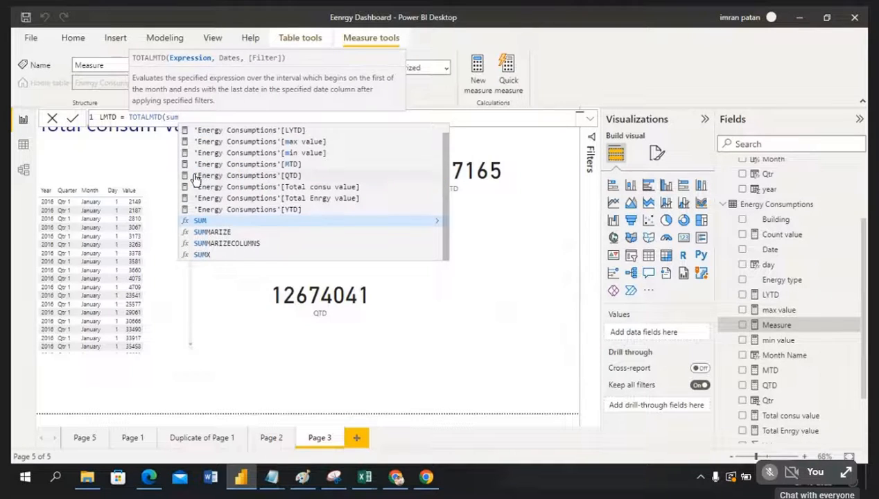
text((va)
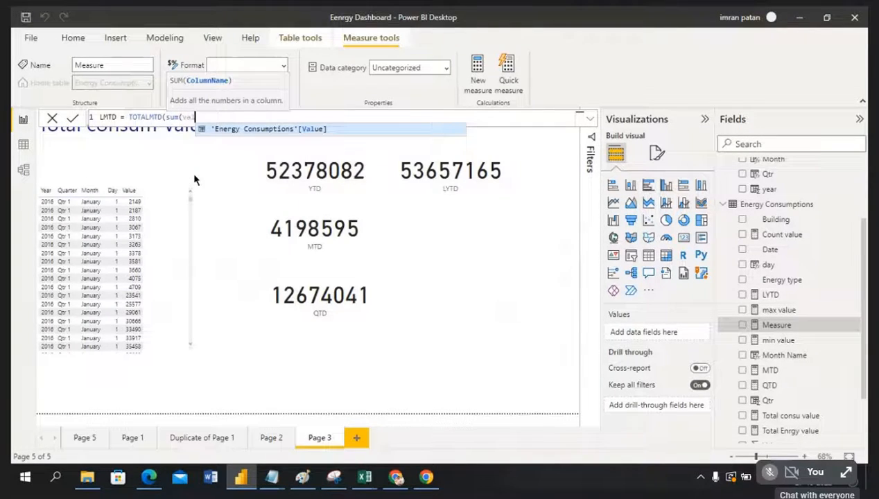
click(257, 129)
text())
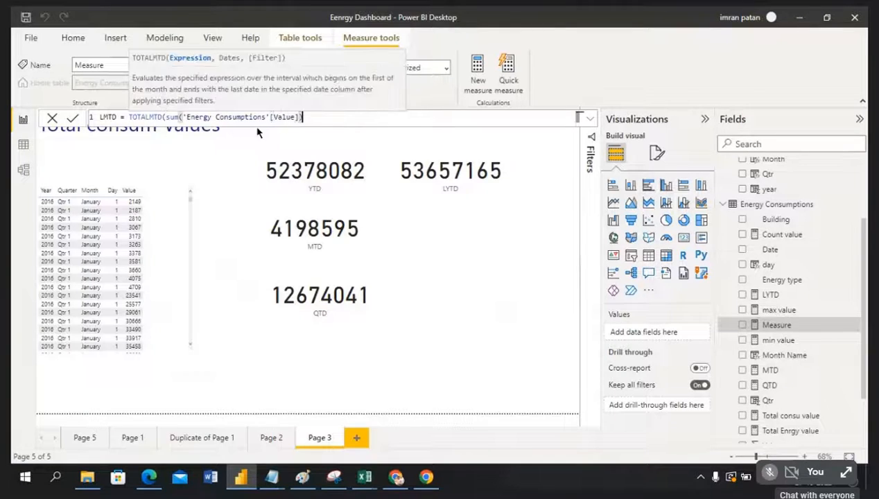
text(,)
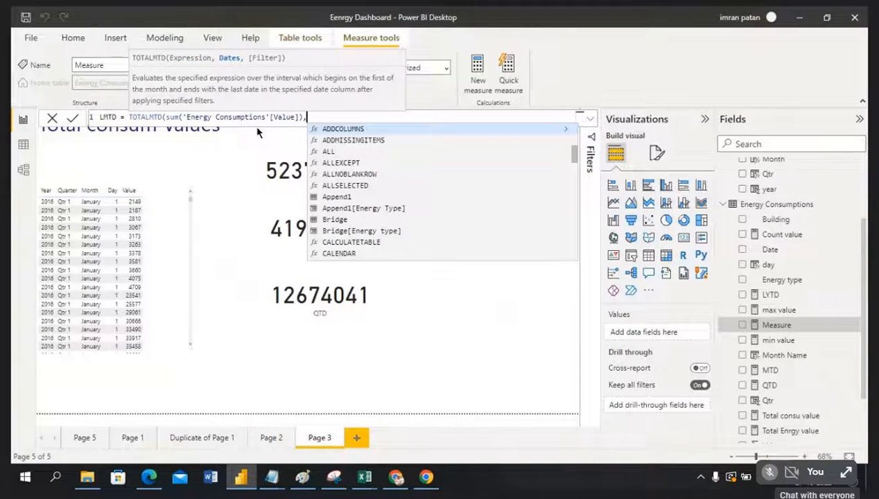
Complete the LMTD formula with PREVIOUSMONTH(DATESMTD(Calender[Date])) as the dates argument and commit the measure.
text(pr)
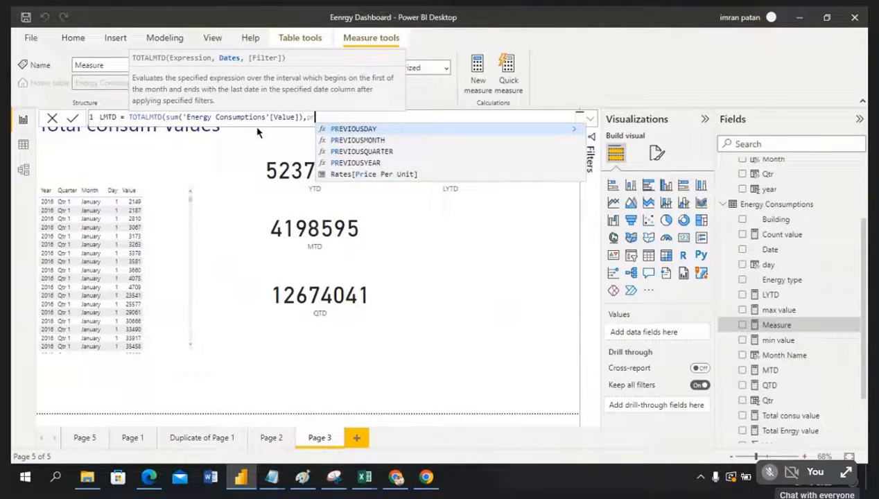
click(370, 145)
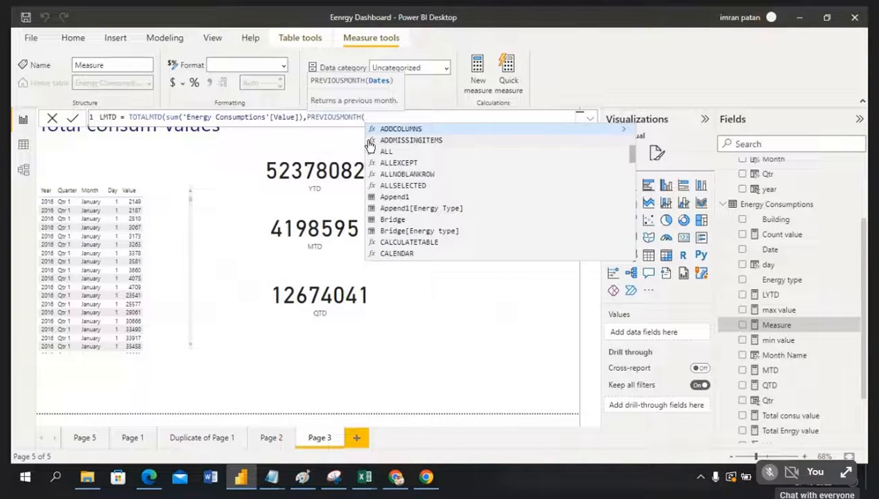
text(dat)
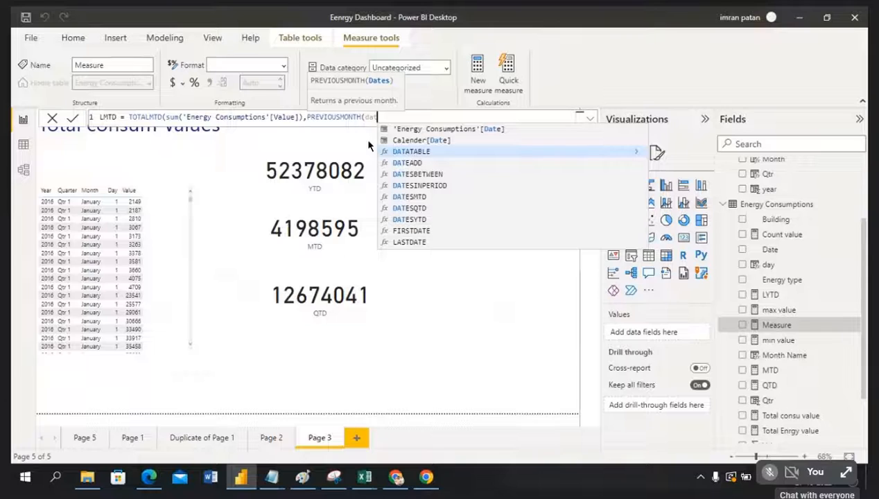
text(e)
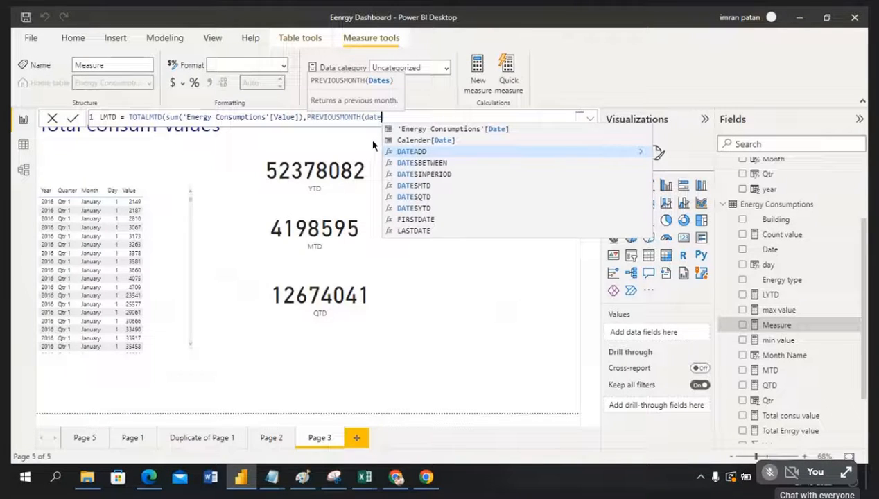
click(420, 185)
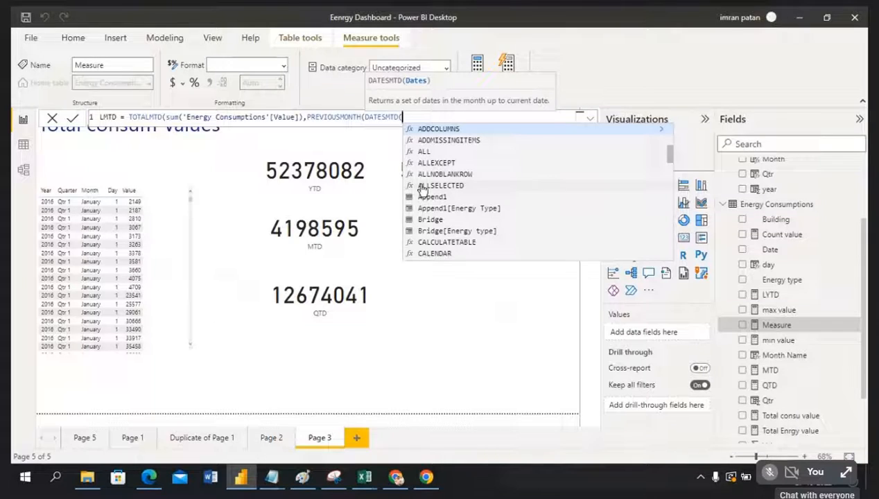
text(cal)
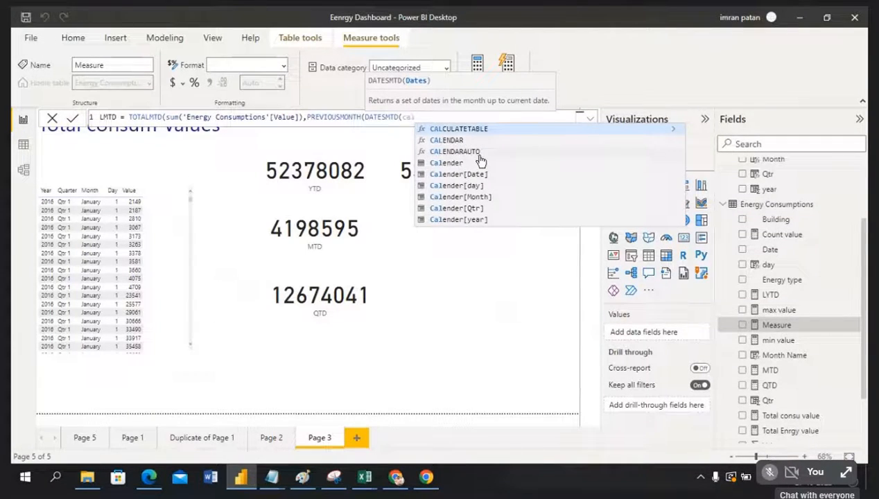
key(BackSpace)
key(BackSpace)
key(BackSpace)
text(date)
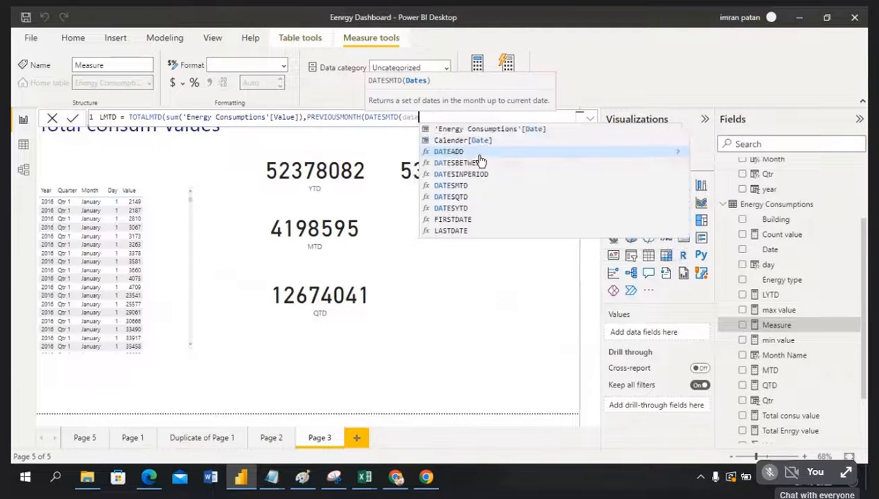
click(490, 143)
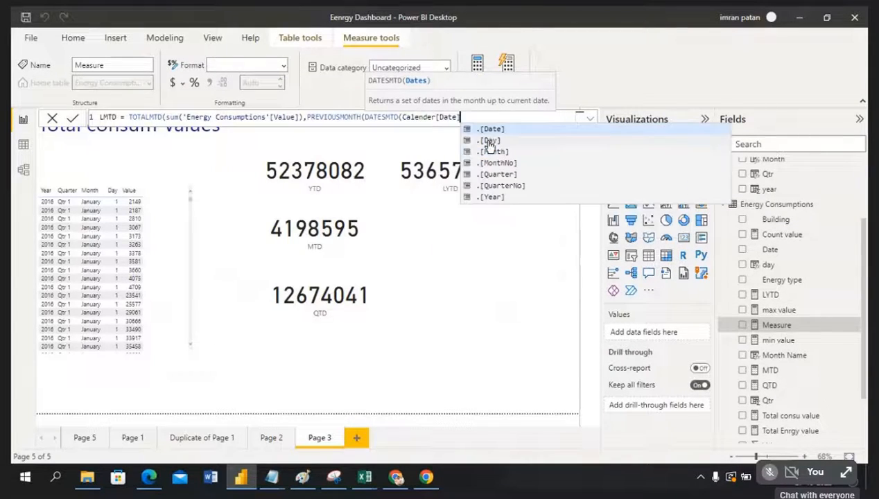
text())))
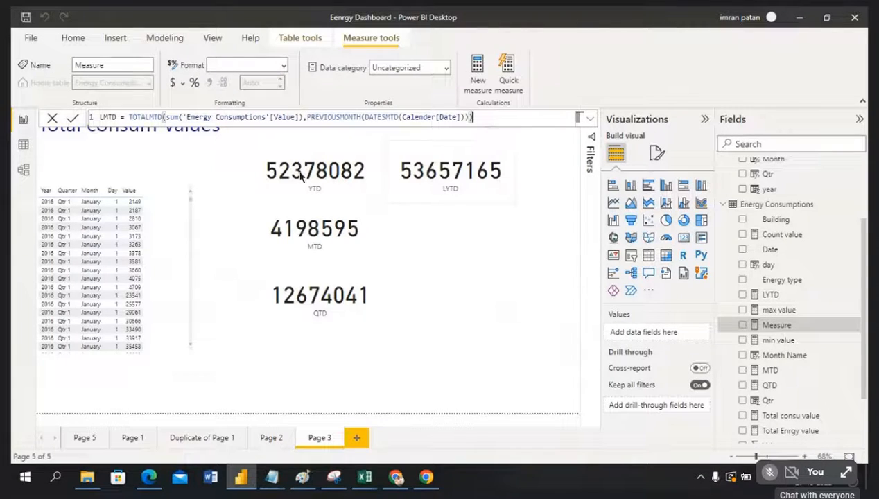
click(71, 120)
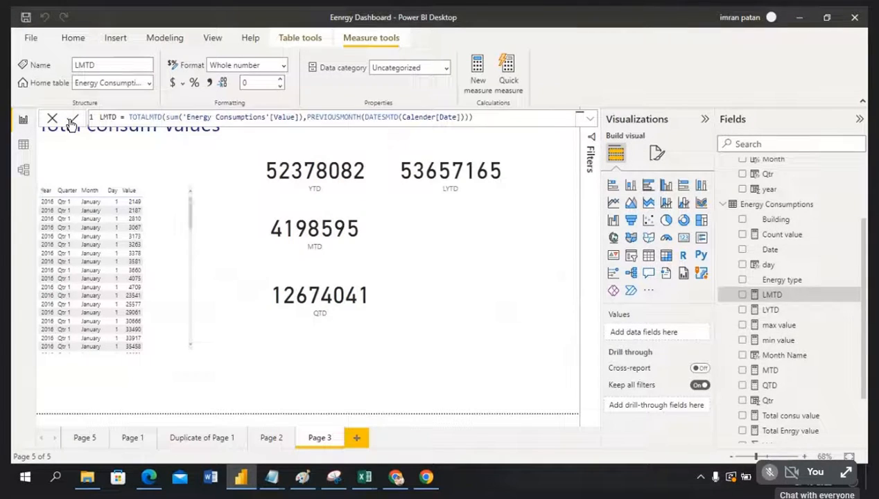
Add a card visual for the LMTD measure beneath the LYTD card and beside the MTD card, widened to fit.
click(685, 244)
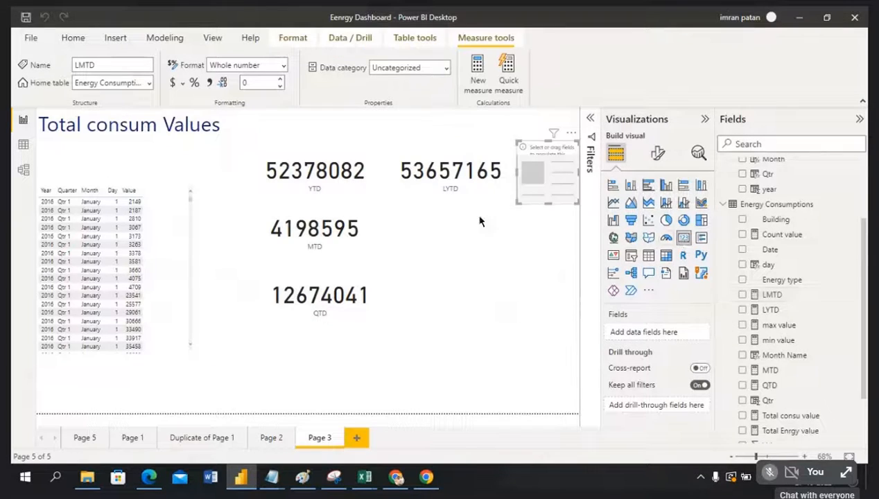
drag(555, 169, 446, 231)
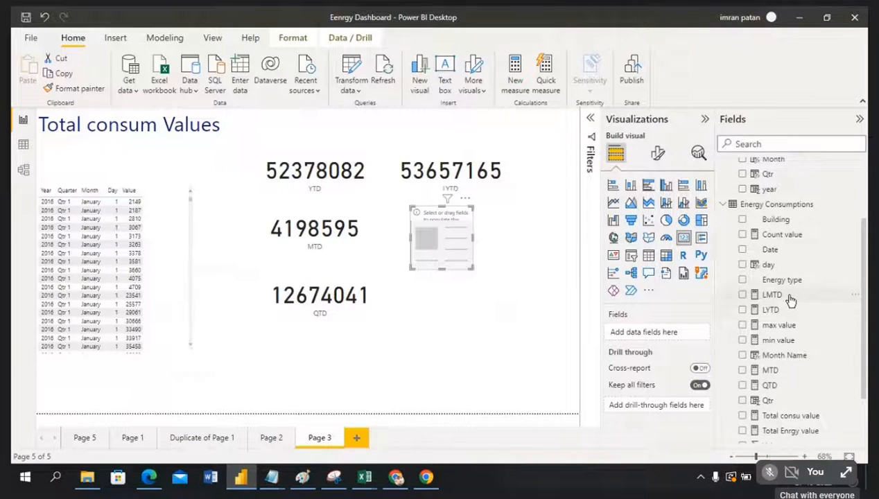
drag(773, 295, 508, 238)
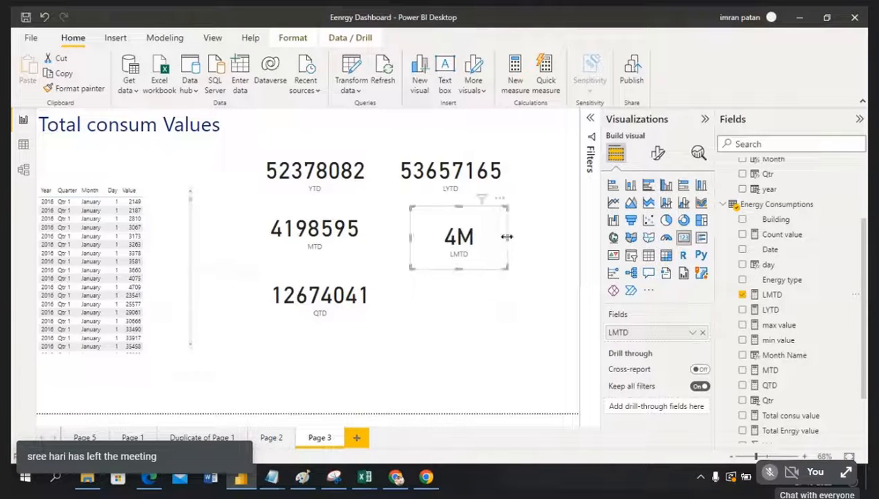
Set the LMTD card's callout value display units to None and reduce the card's height slightly.
click(657, 153)
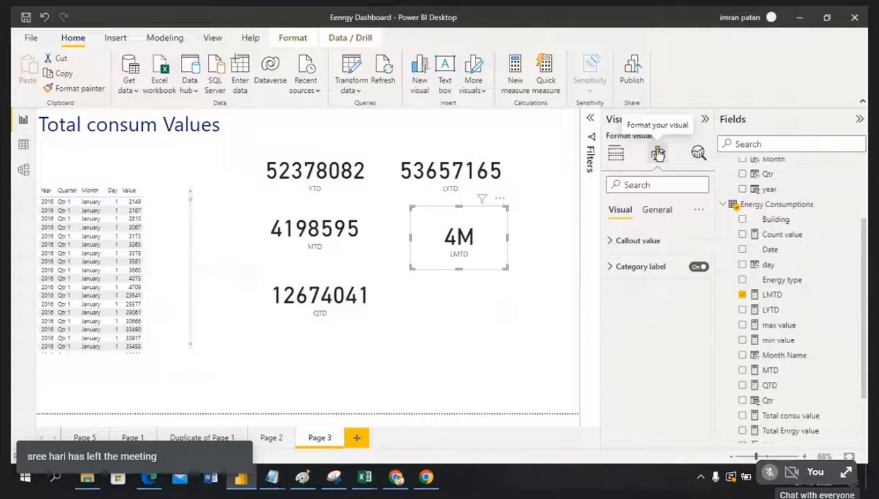
click(612, 241)
click(650, 367)
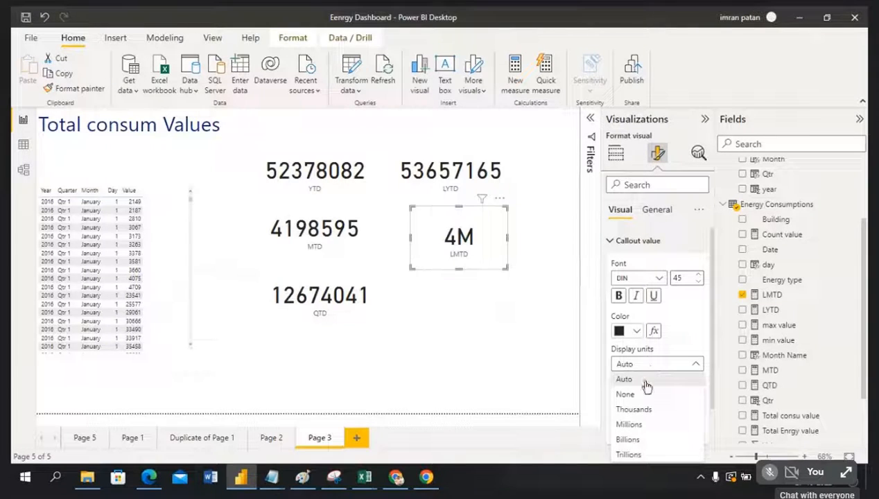
click(638, 395)
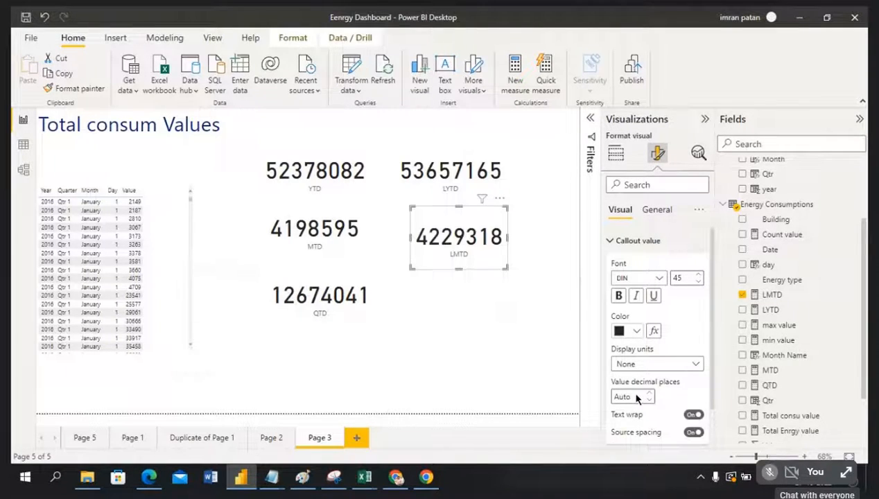
drag(459, 267, 459, 256)
click(464, 293)
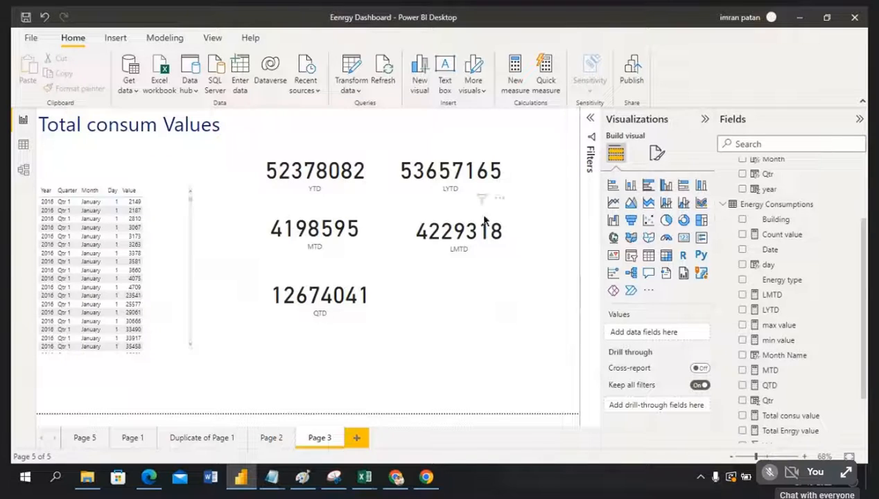
Compare the values on the MTD and LMTD cards.
click(424, 248)
click(348, 250)
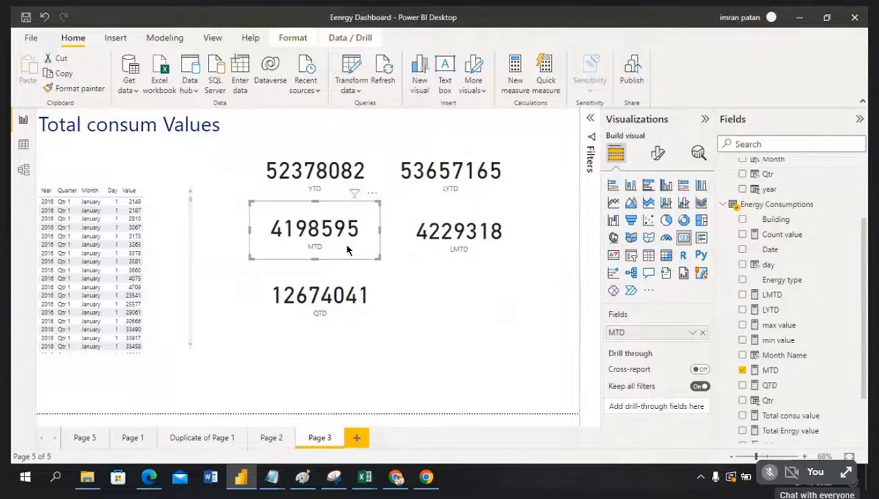
click(428, 252)
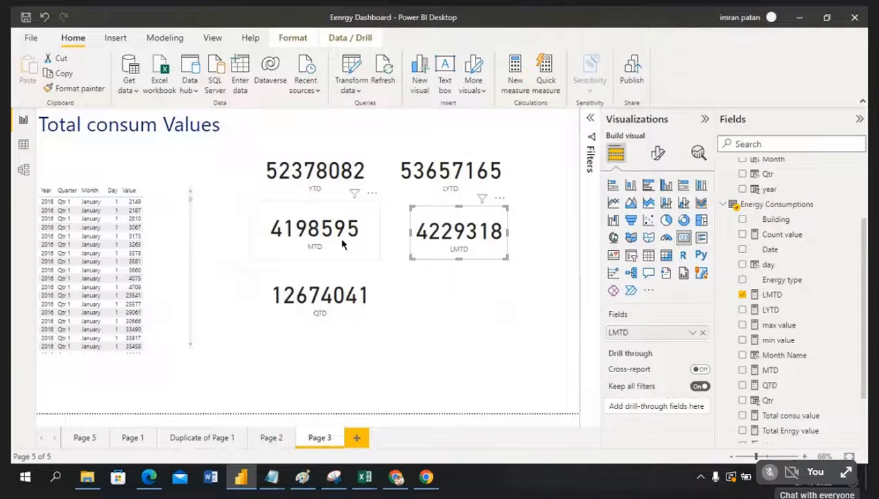
click(342, 244)
click(420, 254)
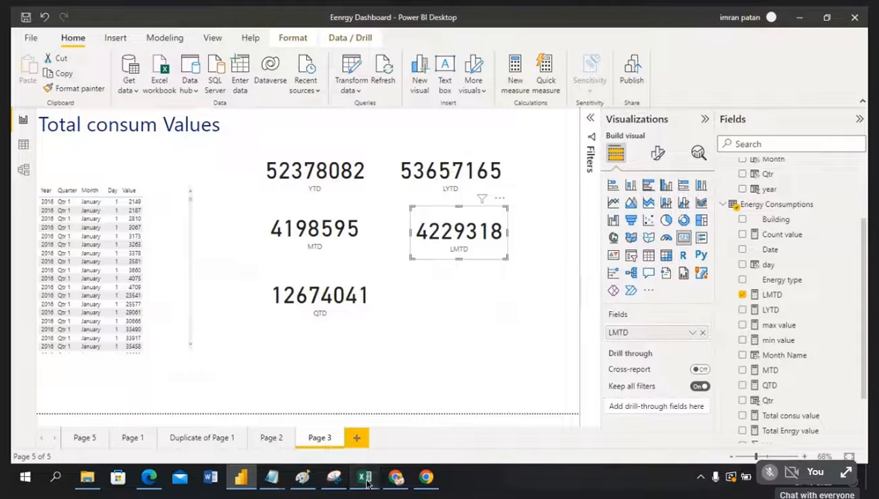
Switch to the Power consume workbook in Excel and filter the Year column to 2019 only.
mouse_move(365, 477)
click(410, 442)
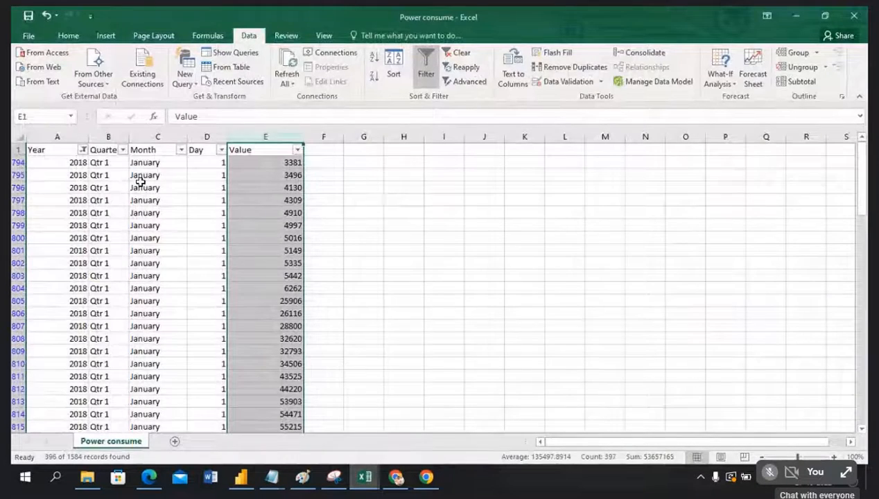
click(83, 149)
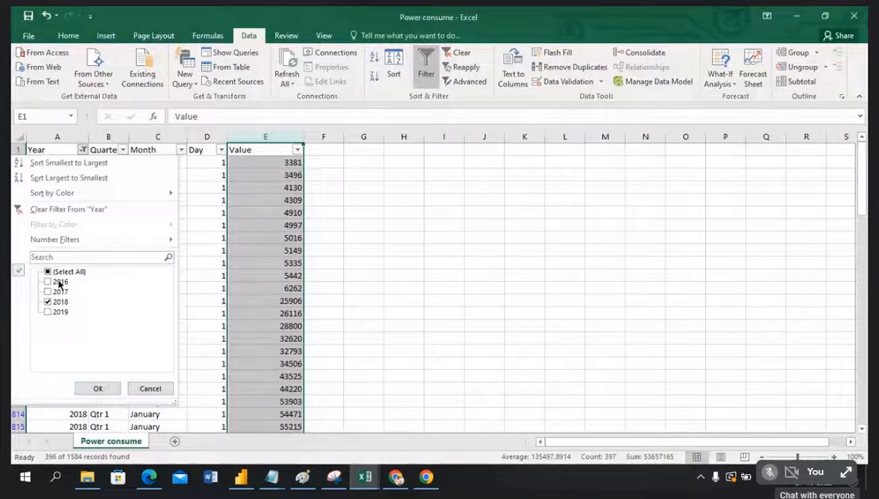
click(49, 303)
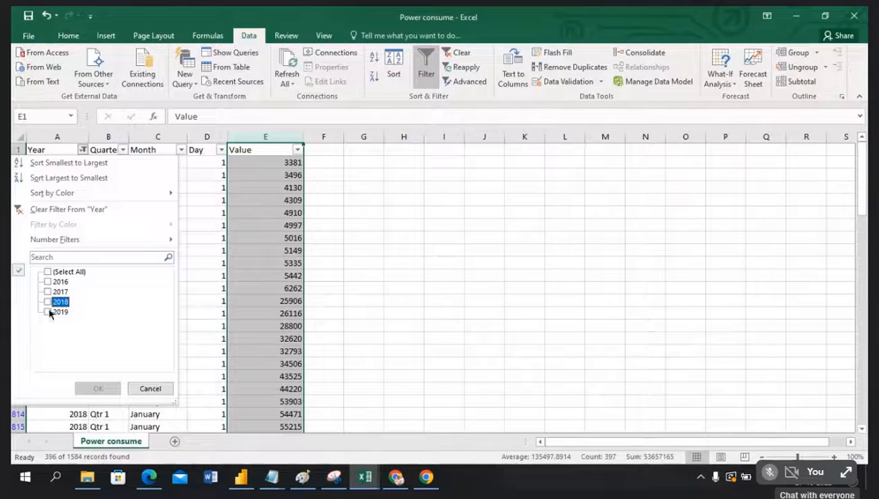
click(48, 313)
click(97, 389)
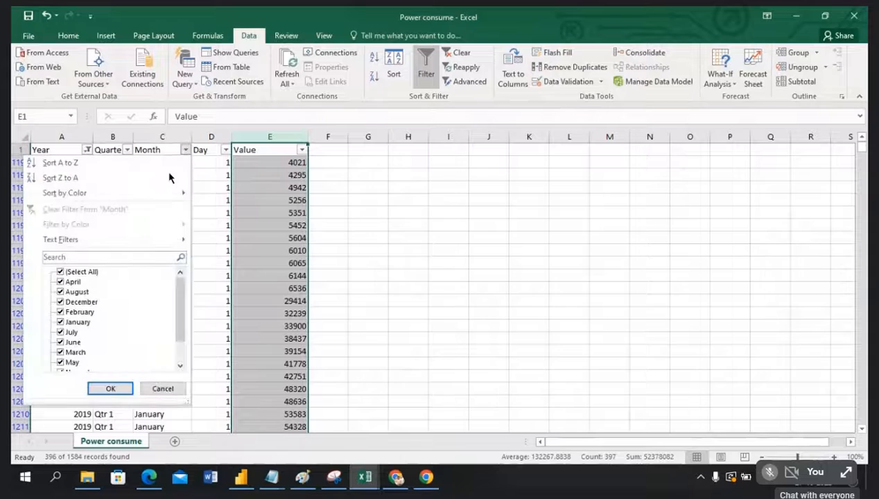
Filter the Month column to November only, check the Value column's sum, and return to Power BI Desktop.
click(61, 273)
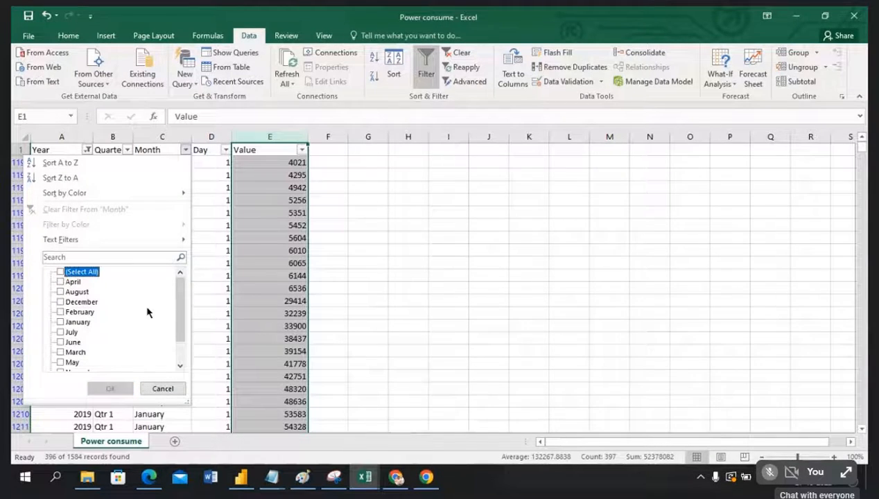
drag(178, 332, 177, 369)
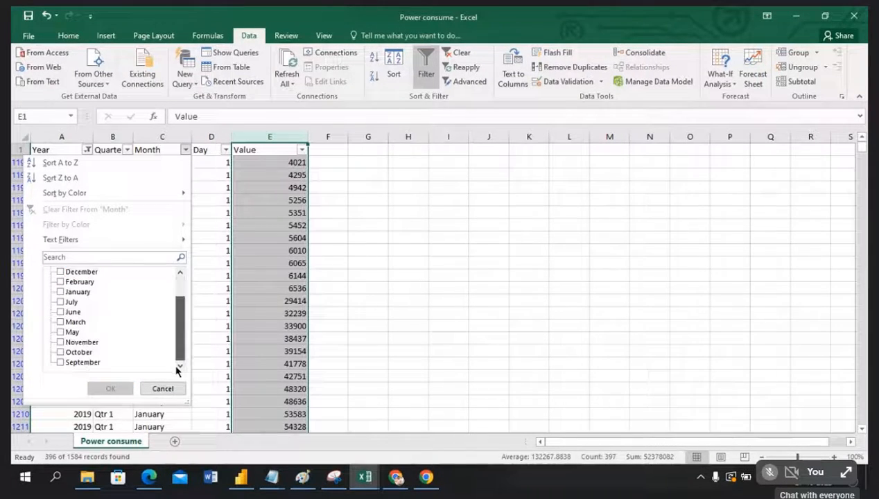
click(61, 343)
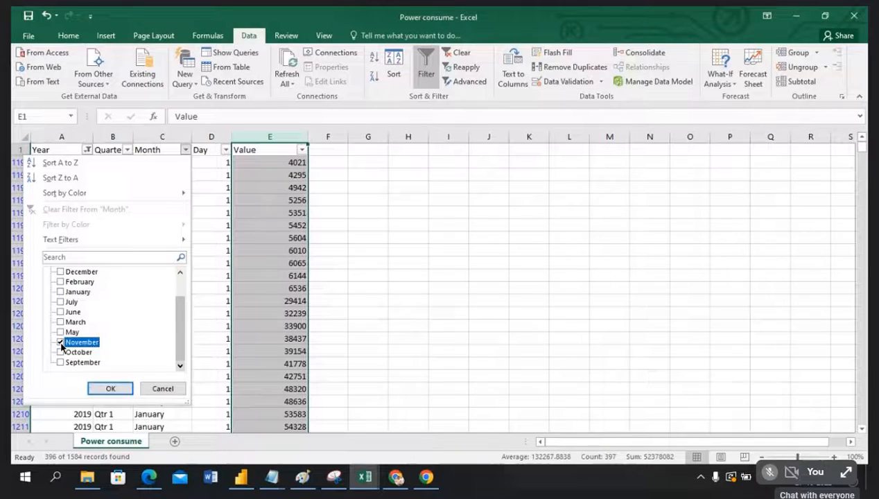
click(108, 389)
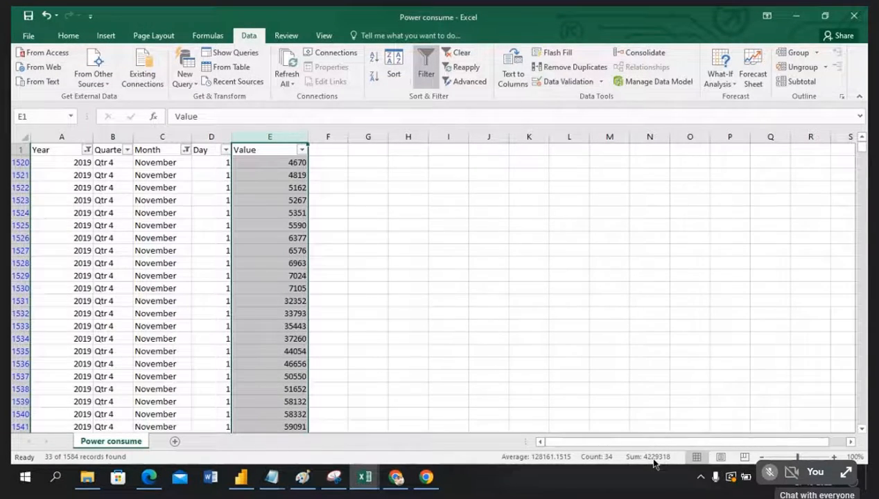
key(alt+Tab)
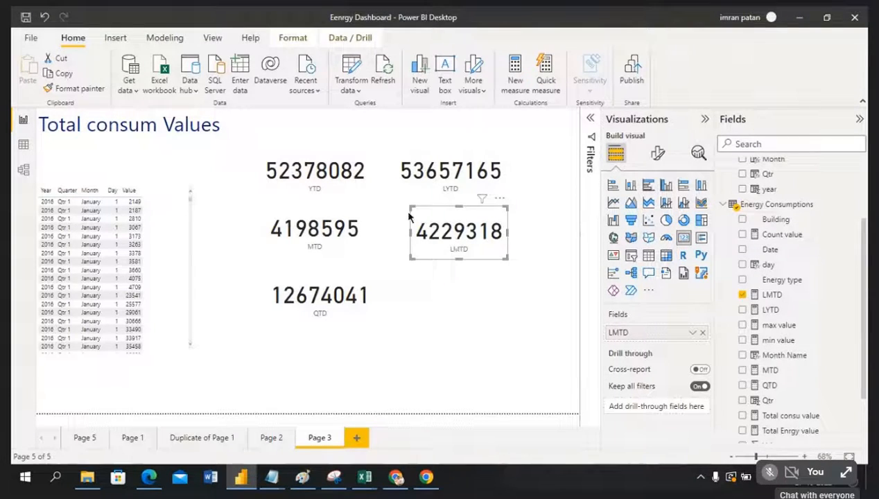
Review the YTD, LYTD, MTD, LMTD and QTD cards one after another.
click(325, 162)
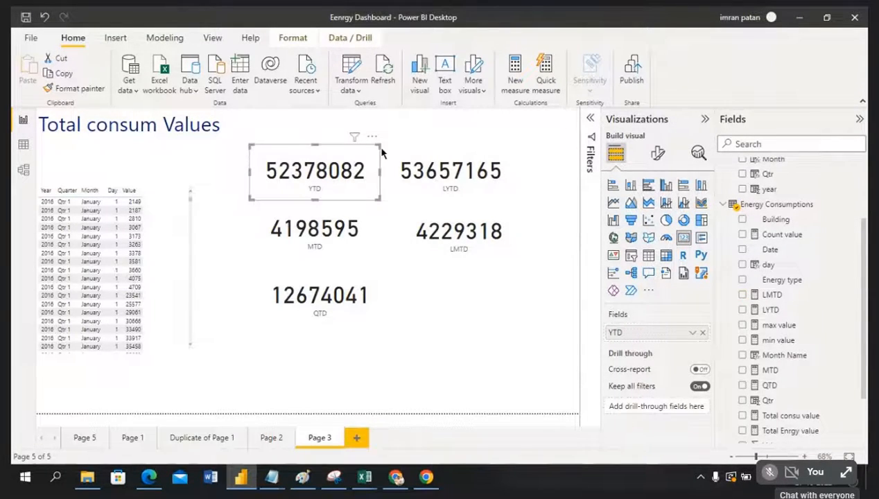
click(425, 159)
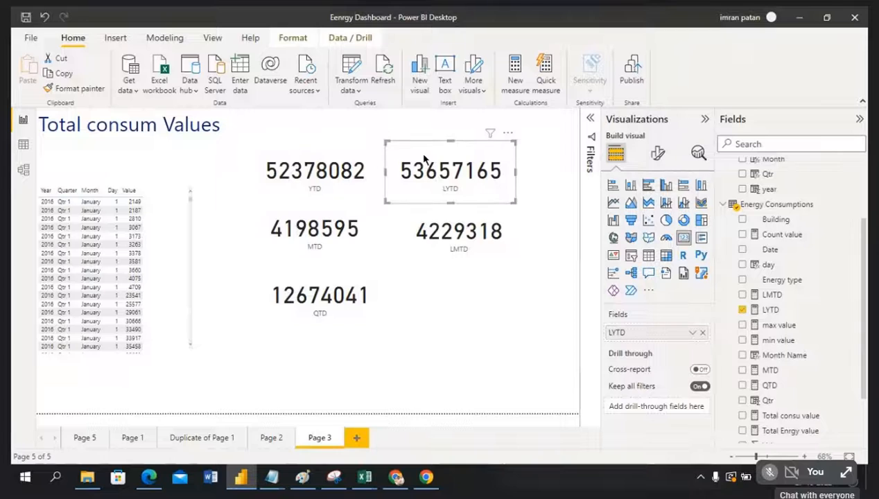
click(325, 216)
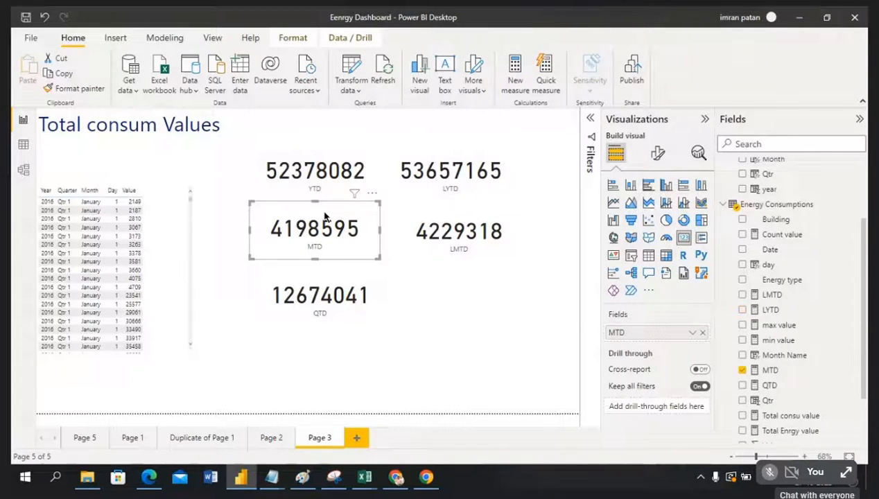
click(426, 224)
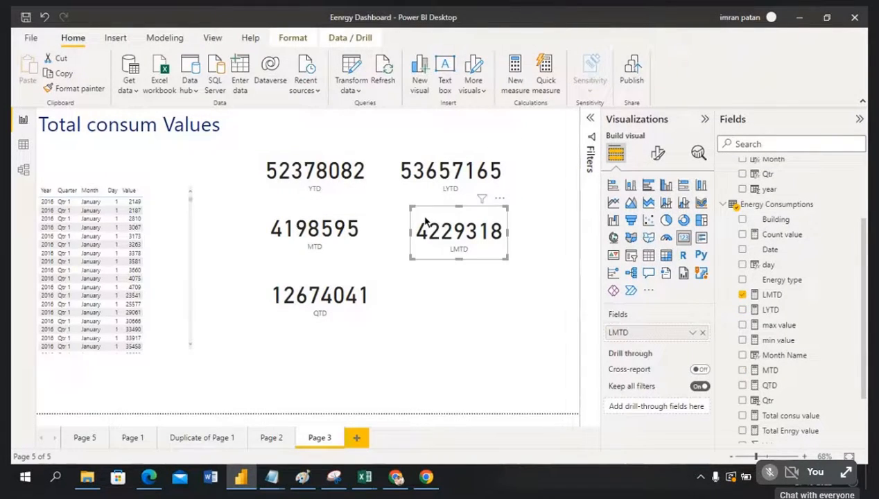
click(303, 285)
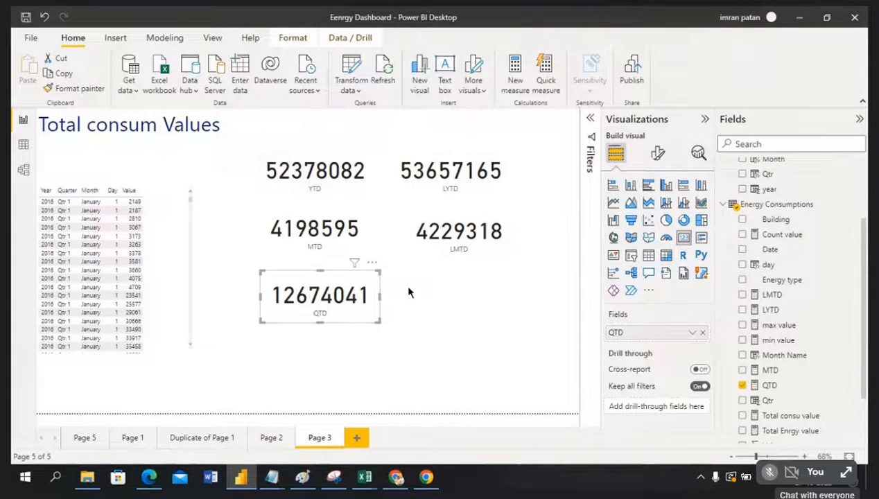
click(409, 292)
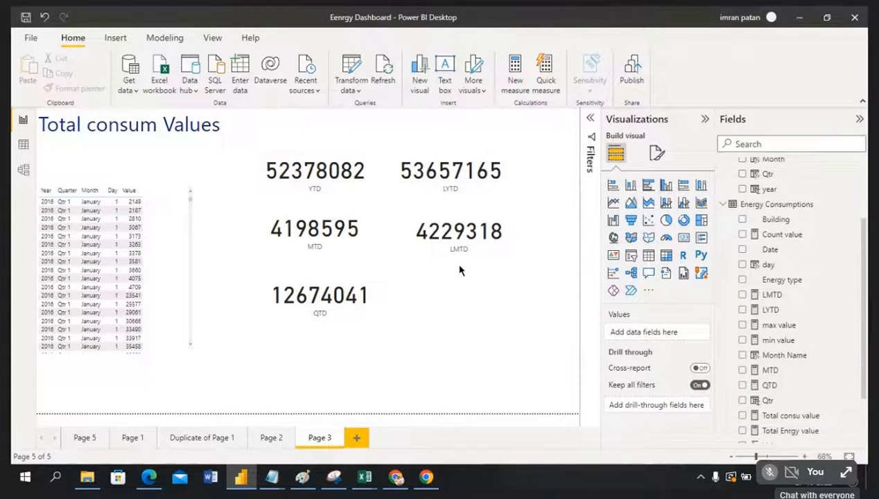
Create a measure LQTD in the Energy Consumptions table, starting it as TOTALQTD(sum('Energy Consumptions'[Value]),.
right_click(766, 205)
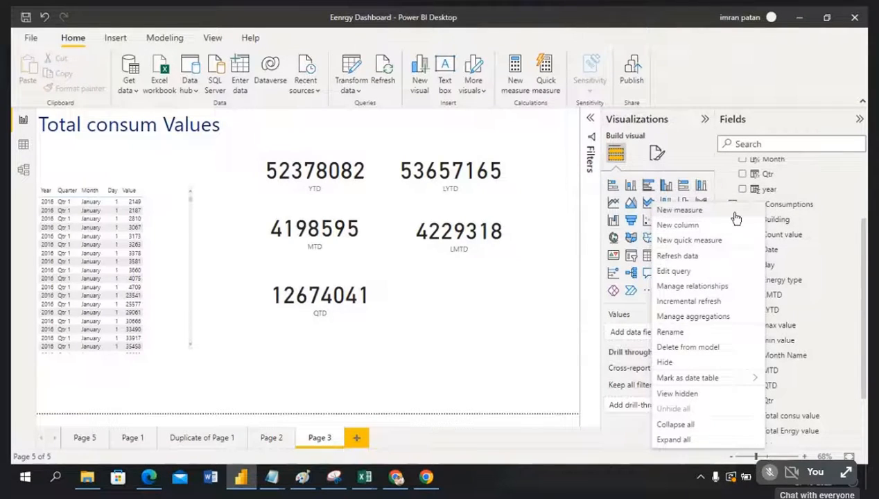
key(Escape)
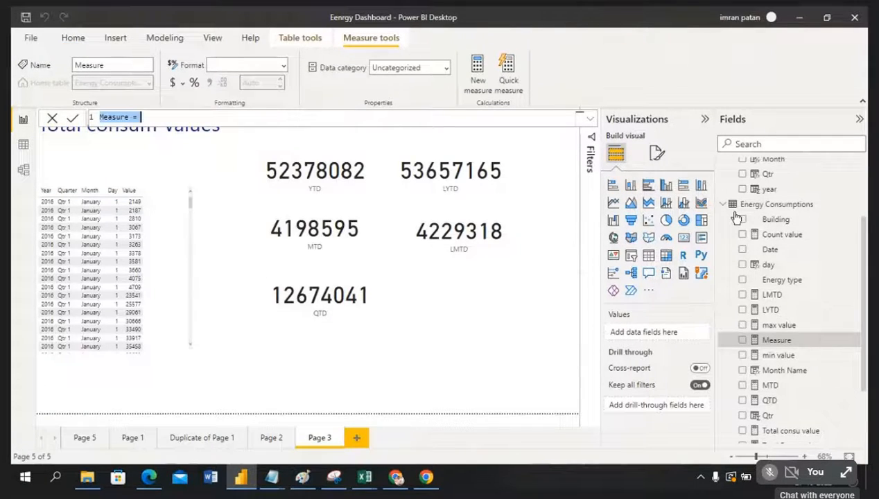
text(LQ)
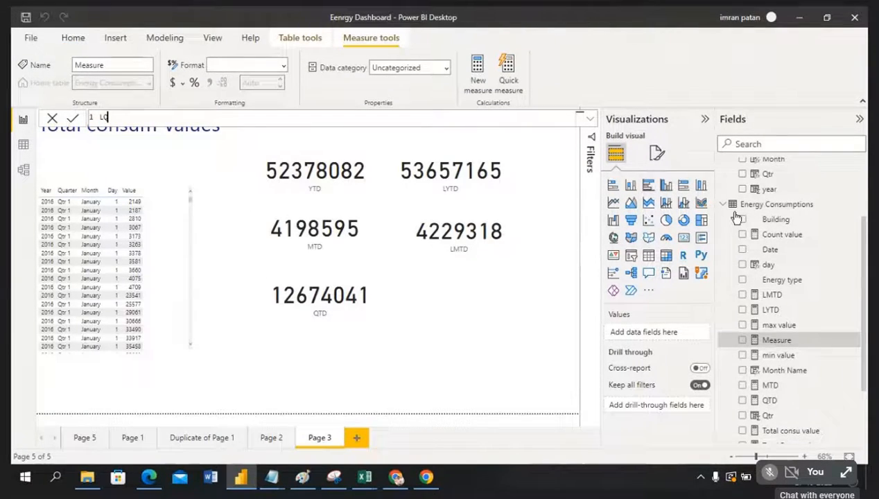
text(TD = total)
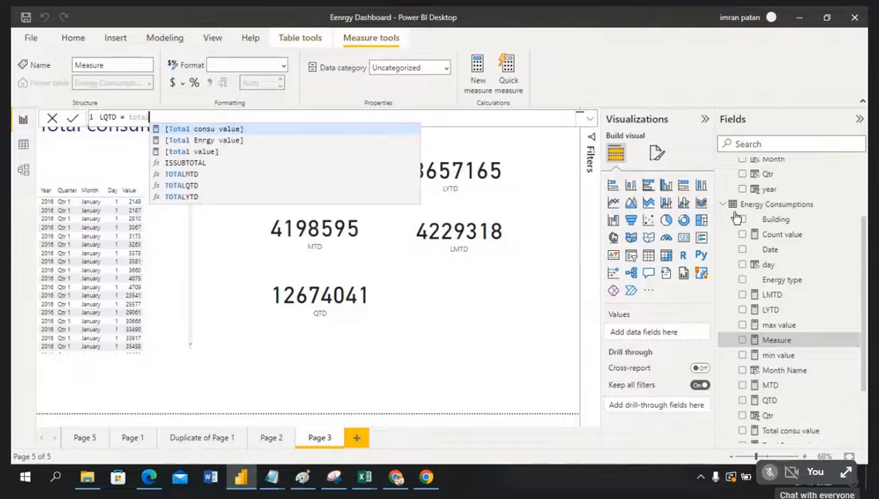
click(210, 186)
text(su)
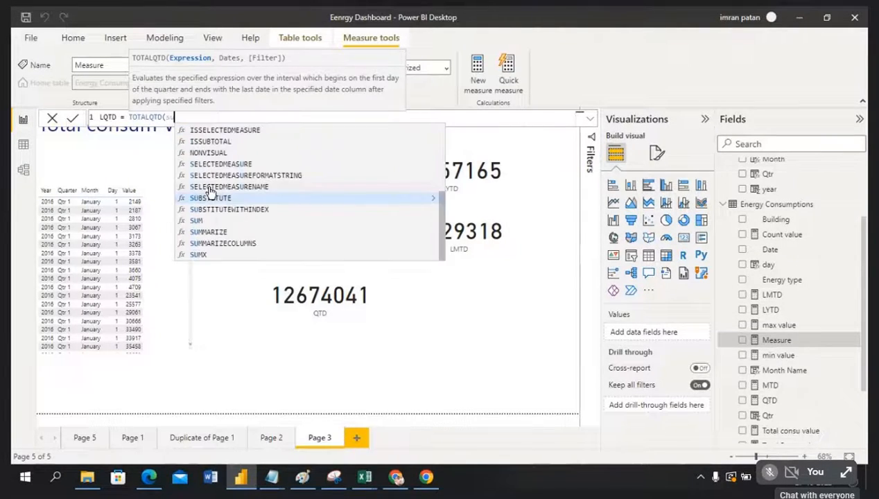
text(m(val)
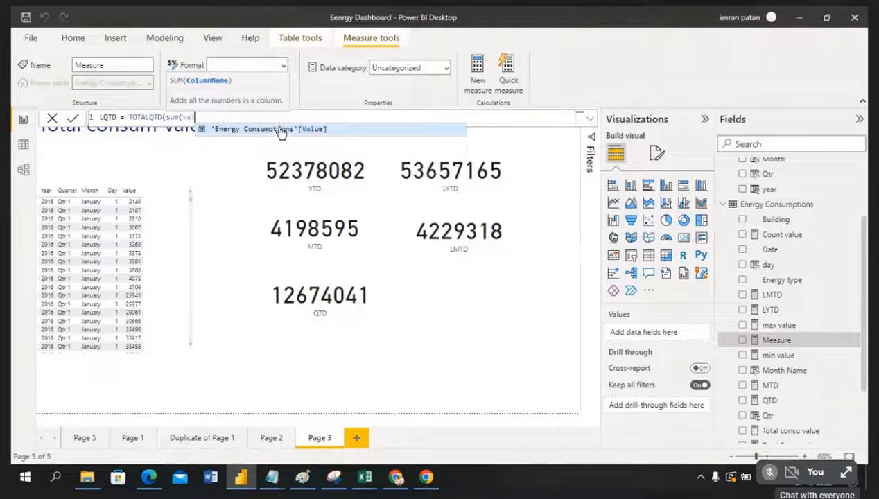
click(281, 129)
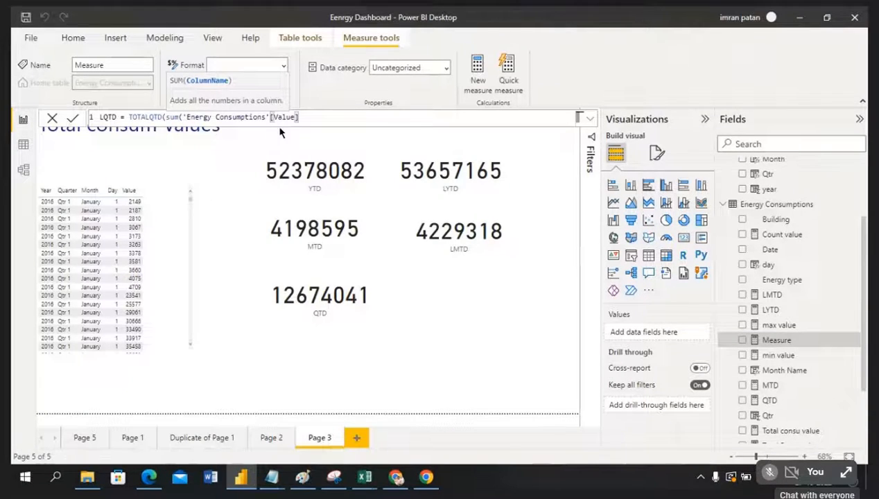
text(),)
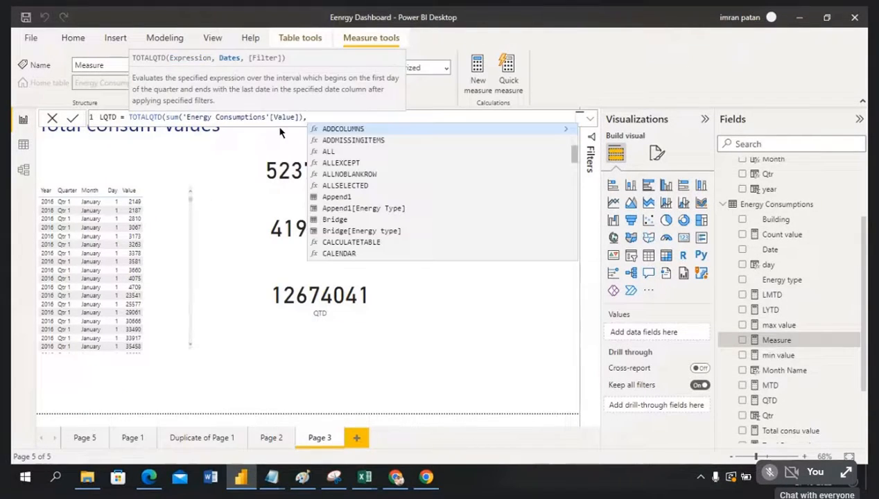
Complete the LQTD formula with PREVIOUSQUARTER(DATESQTD(Calender[Date])) as the dates argument and commit the measure.
text(pre)
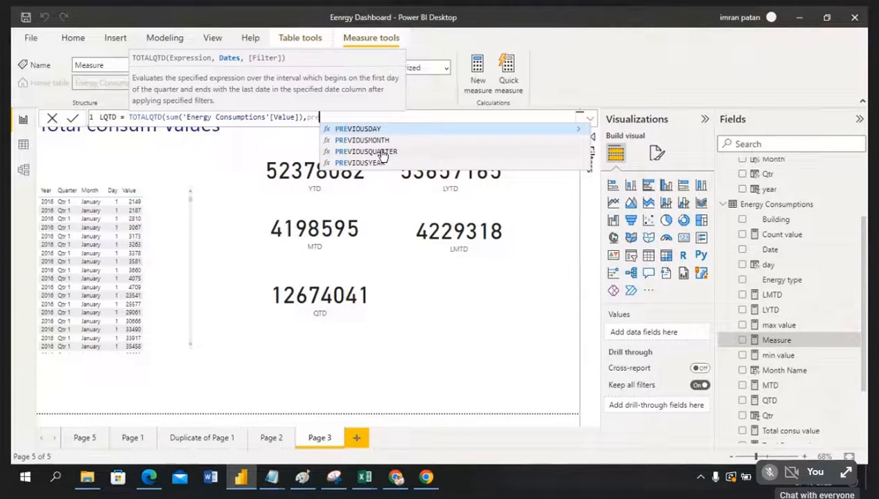
click(382, 153)
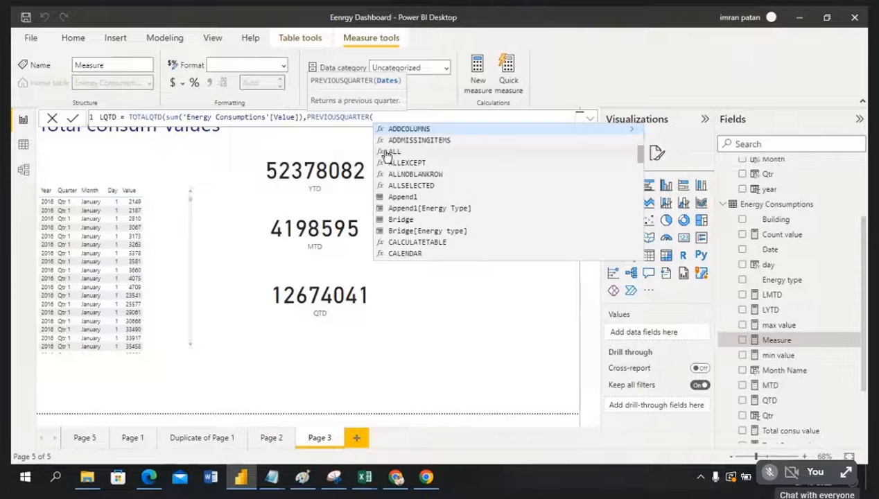
text(date)
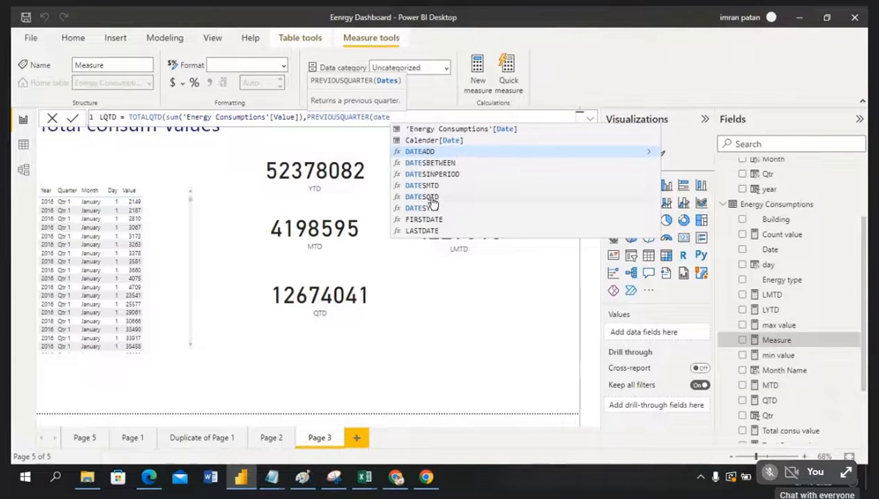
click(430, 198)
text(date)
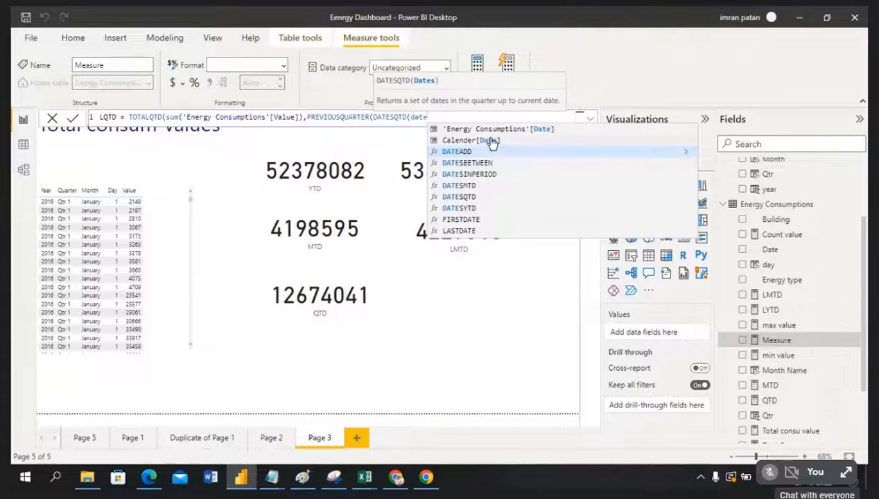
click(491, 141)
text()))
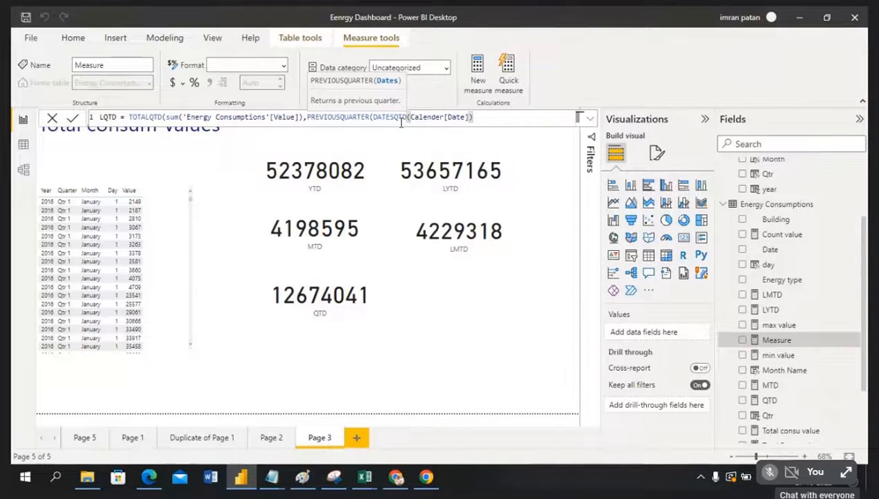
text())
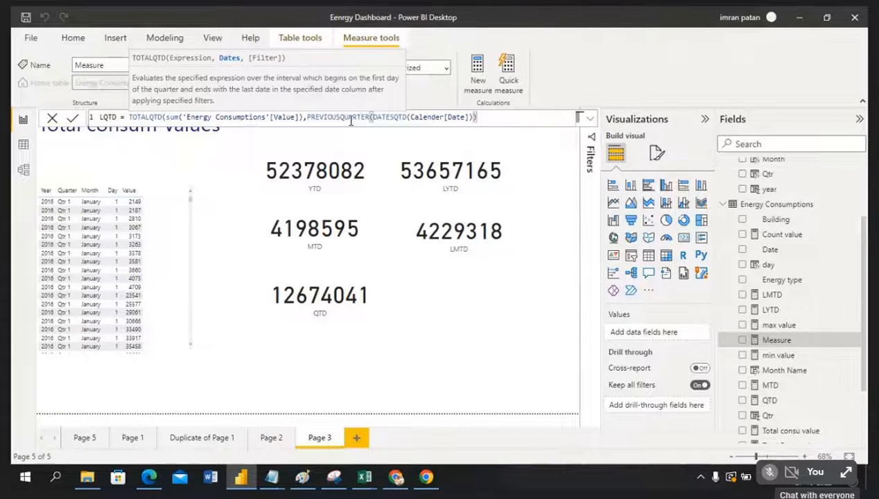
text())
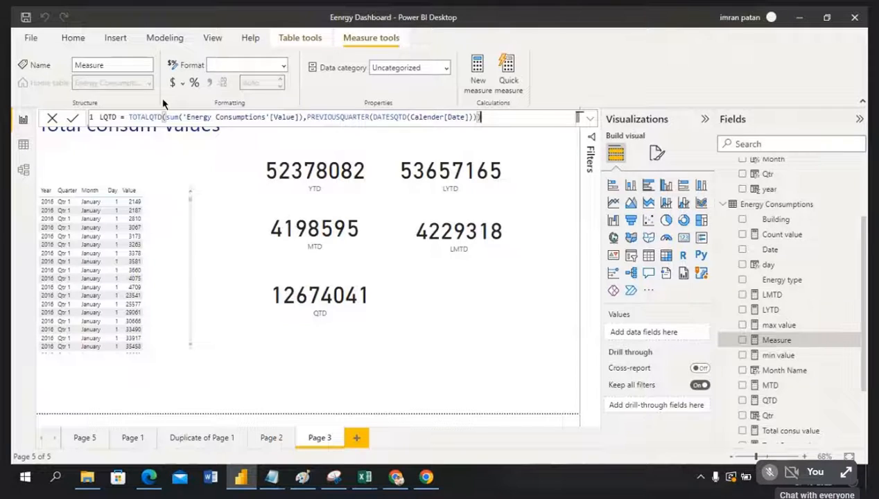
click(73, 120)
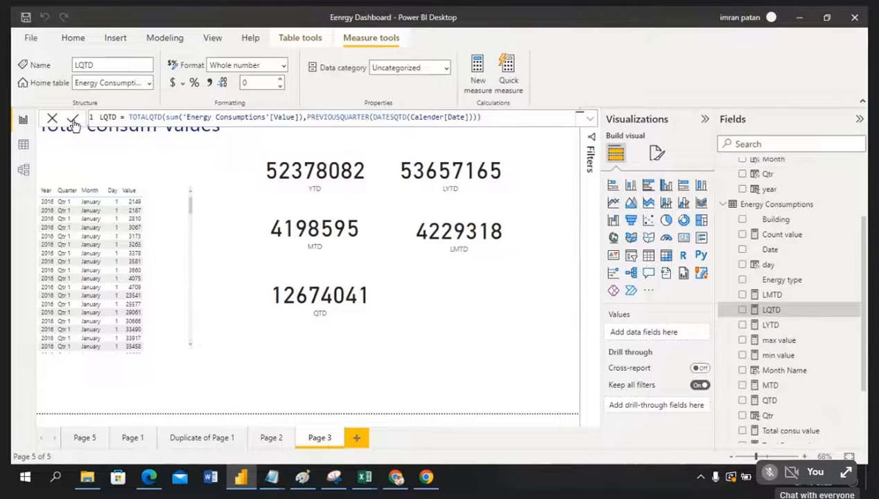
Add a card showing the LQTD measure and place it below the LMTD card, beside the QTD card.
click(516, 351)
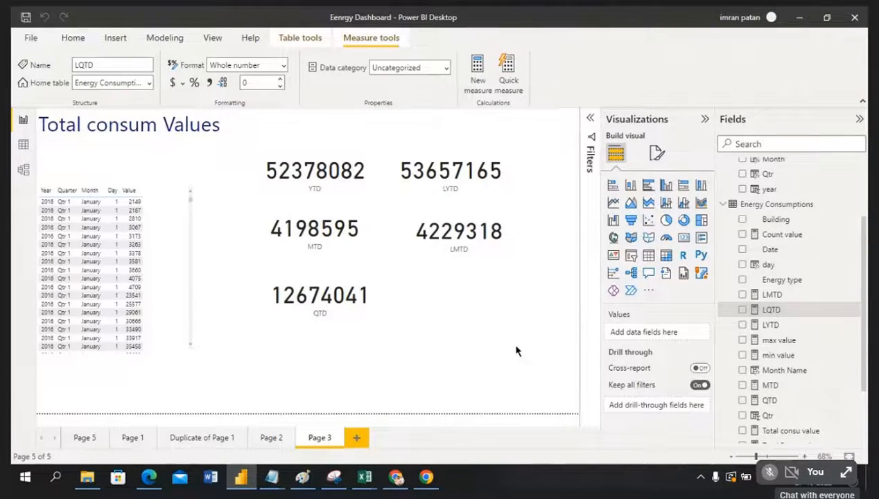
click(683, 237)
drag(540, 179, 449, 314)
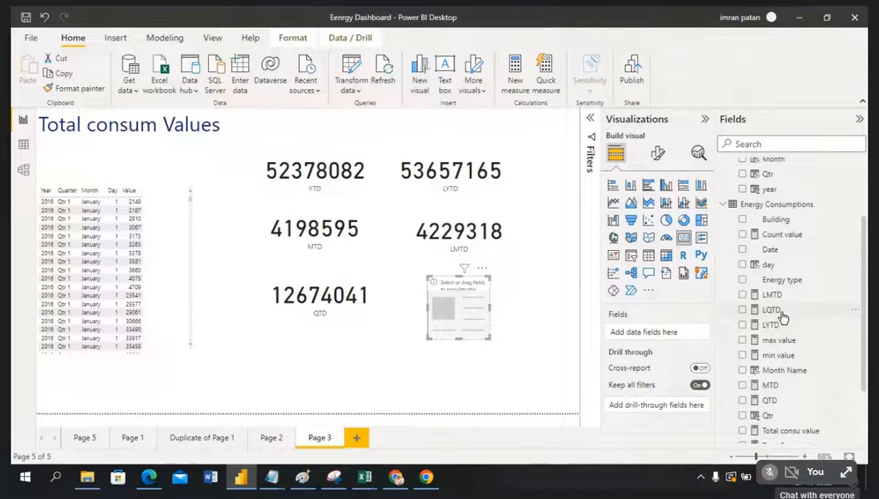
drag(517, 297, 458, 266)
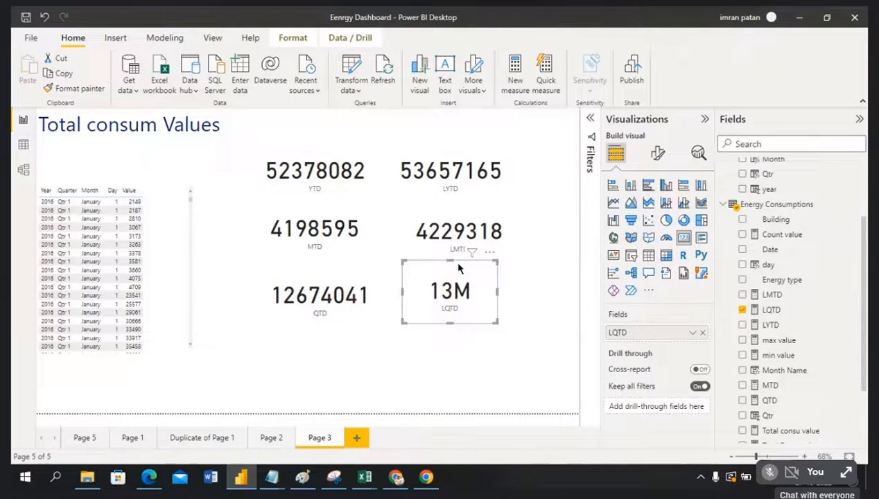
Set the LQTD card's callout value display units to None and widen the card to fit the full number.
click(656, 154)
click(611, 240)
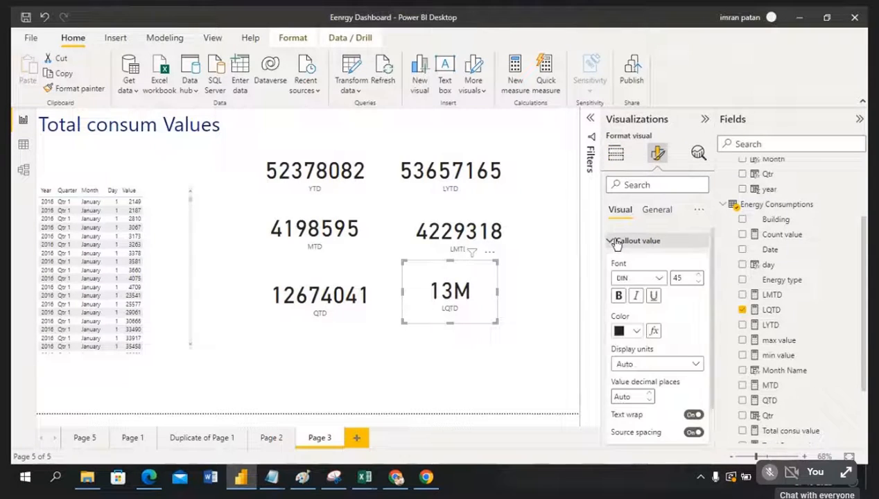
click(671, 364)
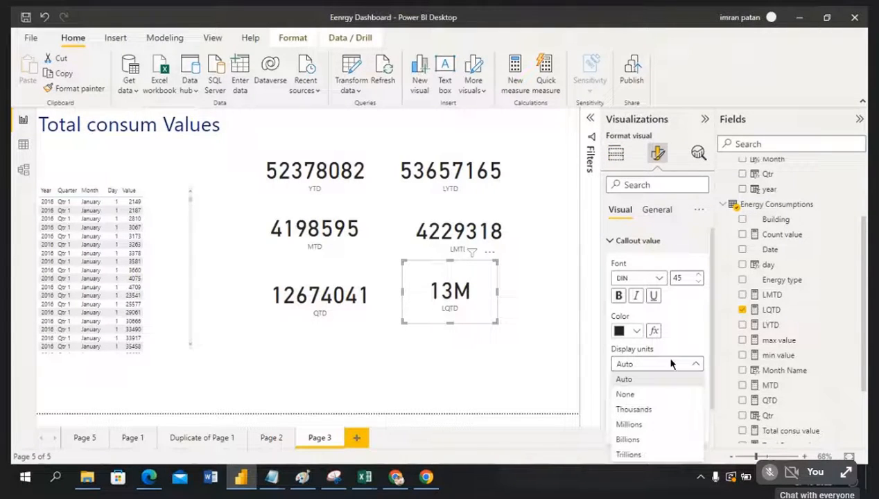
click(639, 395)
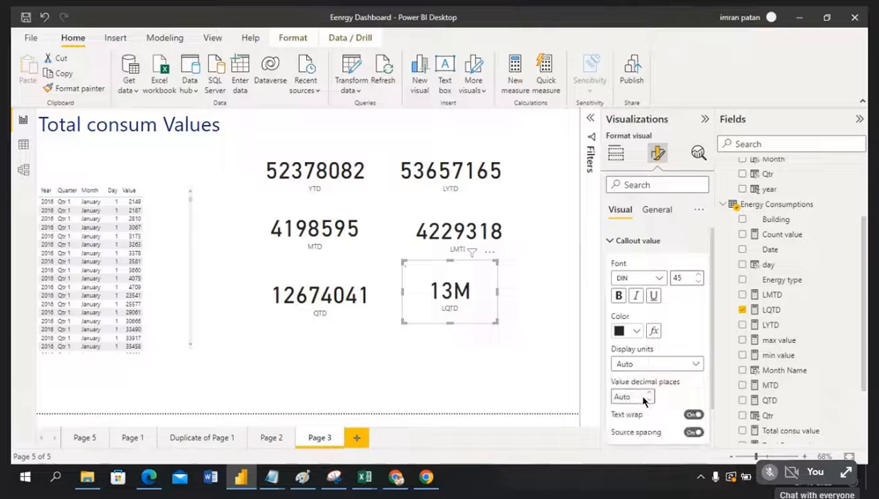
click(477, 366)
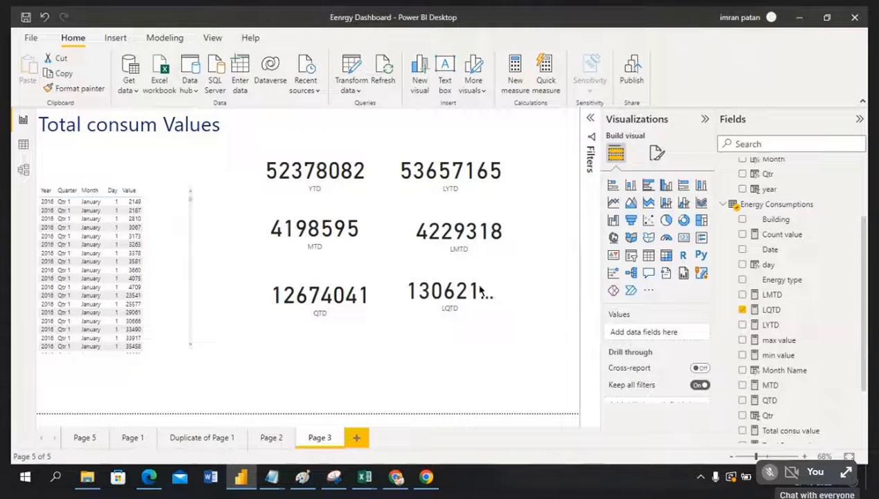
click(493, 294)
drag(497, 292, 527, 292)
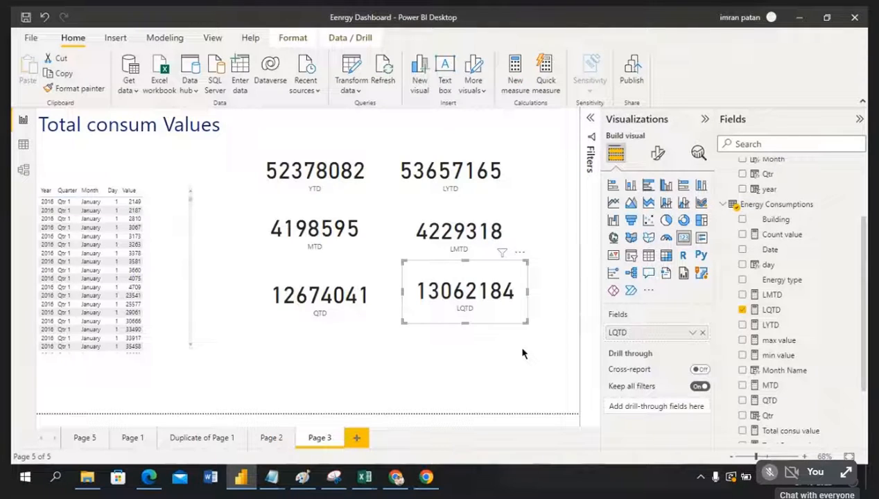
Switch to the Power consume workbook in Excel and filter the Month column to July, August and September instead of November.
mouse_move(365, 477)
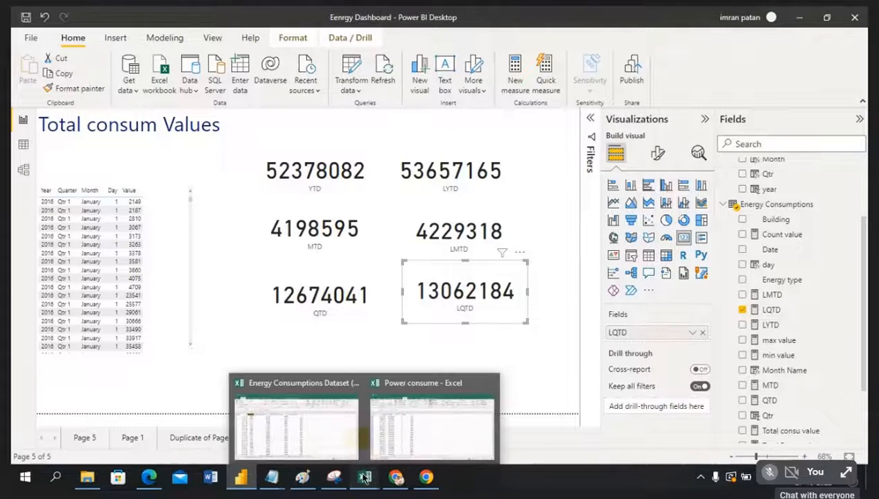
click(385, 447)
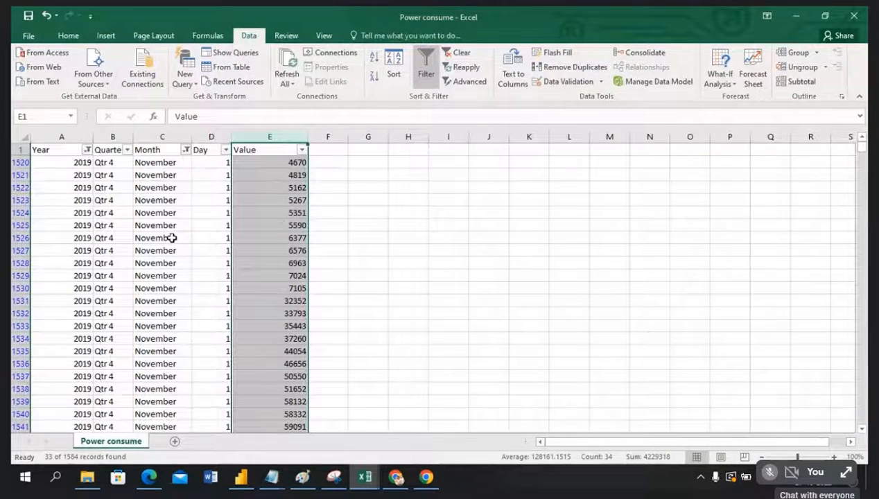
click(186, 151)
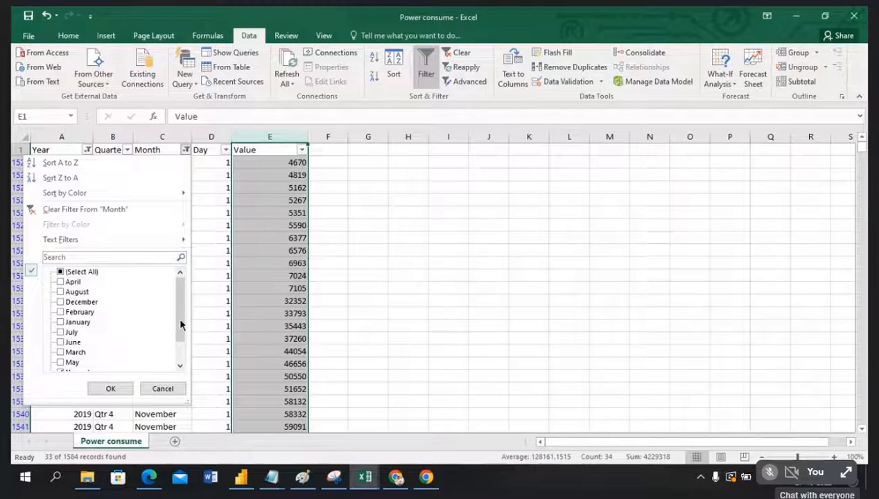
scroll(178, 316, down, 1)
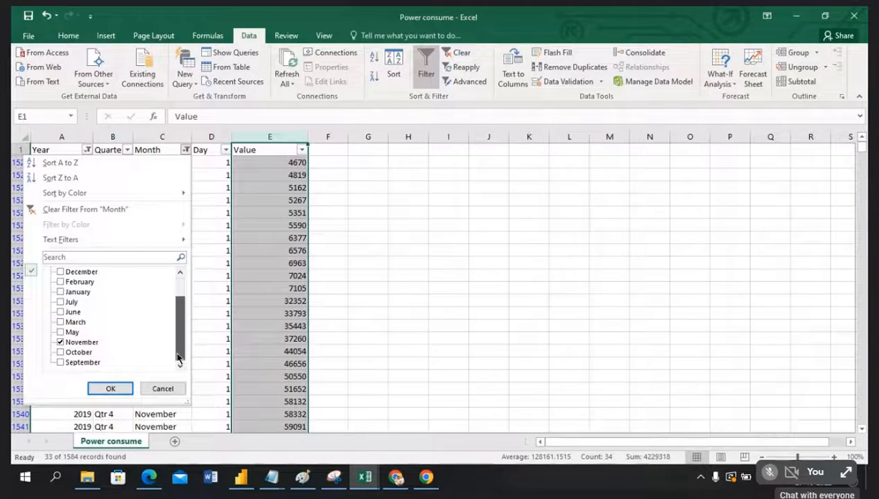
click(60, 342)
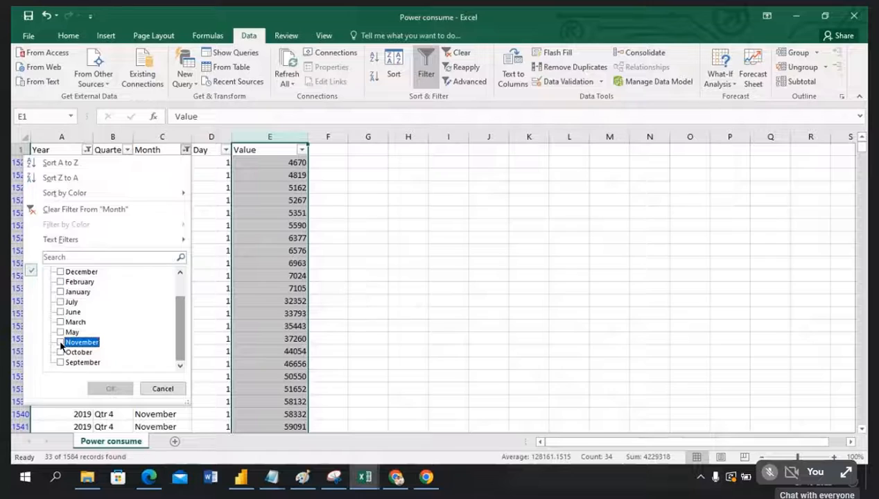
click(60, 302)
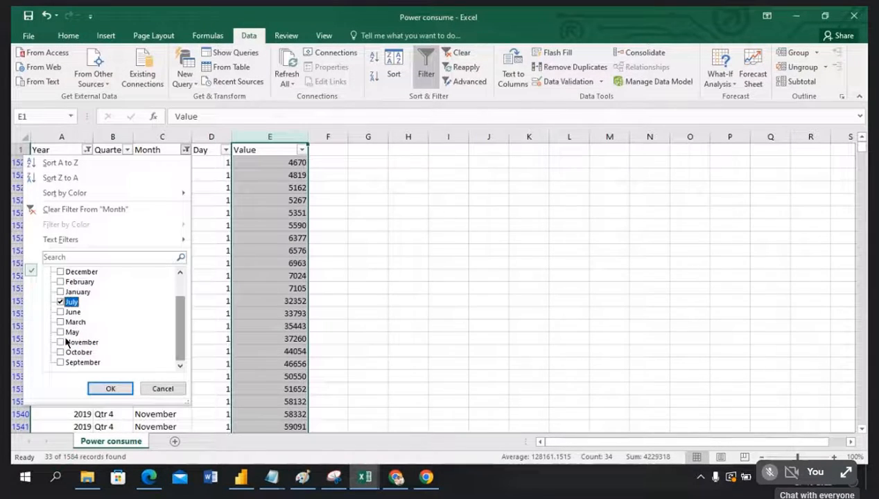
click(183, 333)
drag(184, 337, 180, 306)
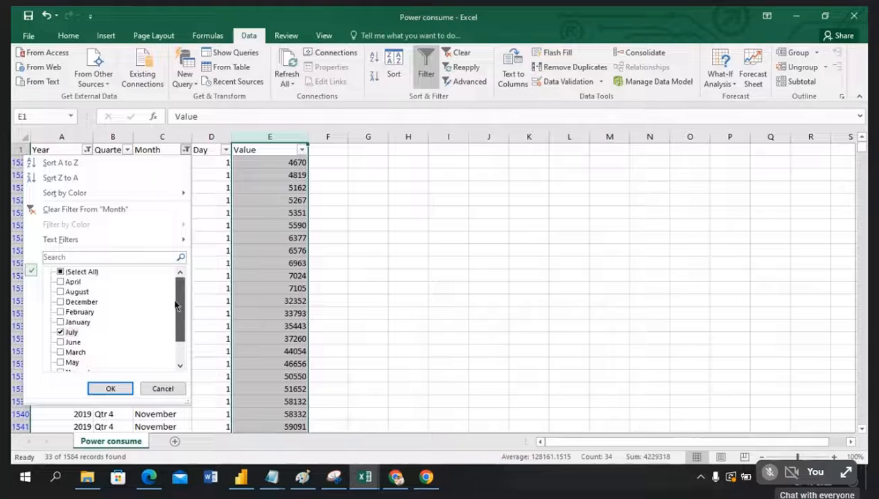
click(60, 292)
drag(184, 337, 180, 361)
click(61, 363)
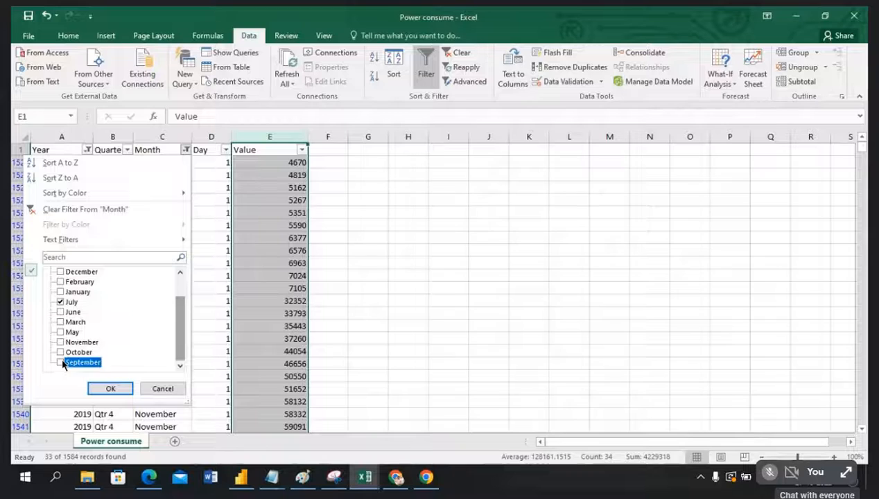
click(110, 388)
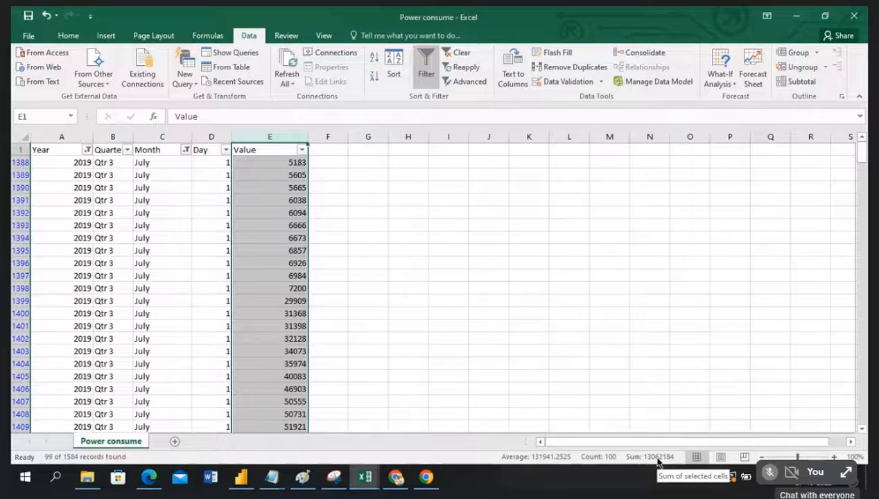
Return to Power BI, open the YTD measure from the Energy Consumptions table and copy its whole formula.
key(alt+Tab)
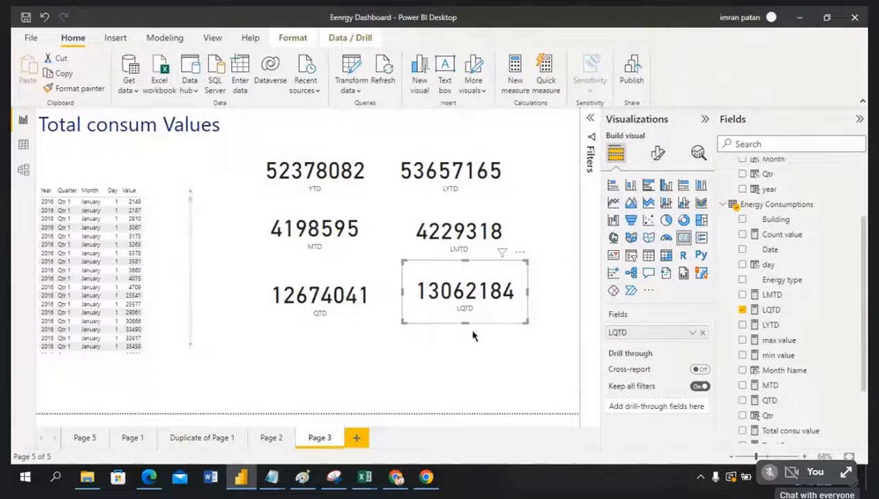
click(490, 363)
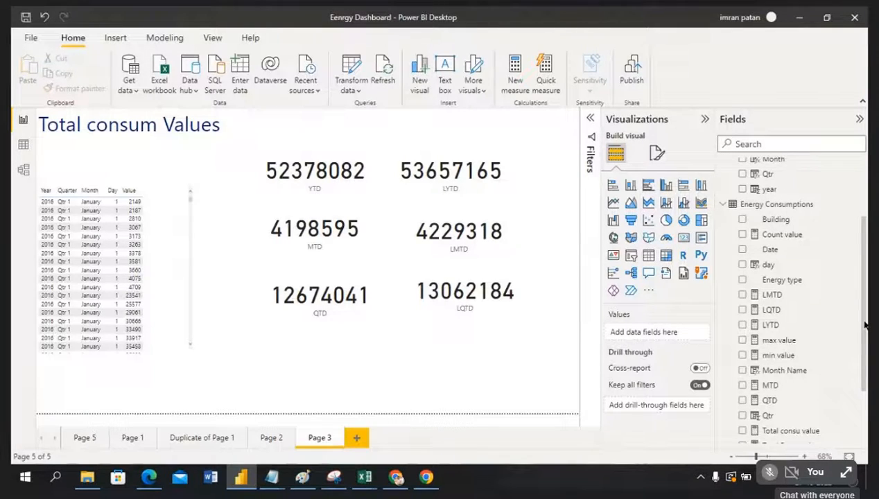
click(326, 194)
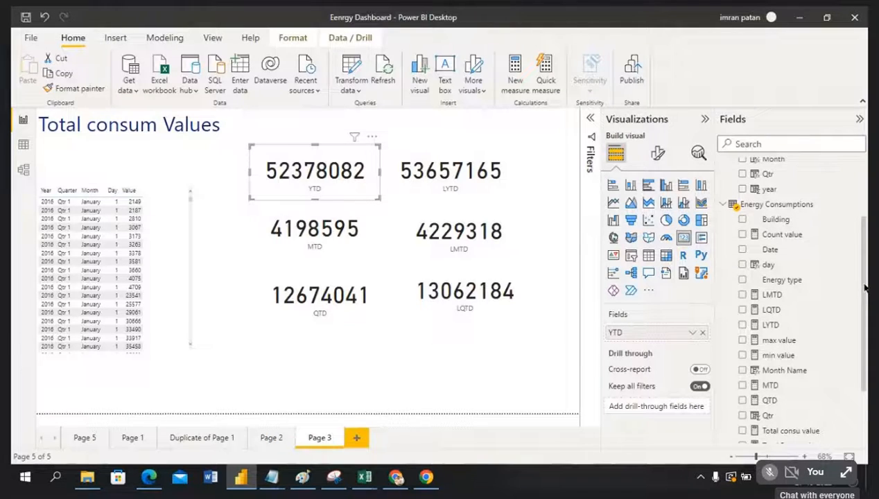
scroll(865, 288, down, 3)
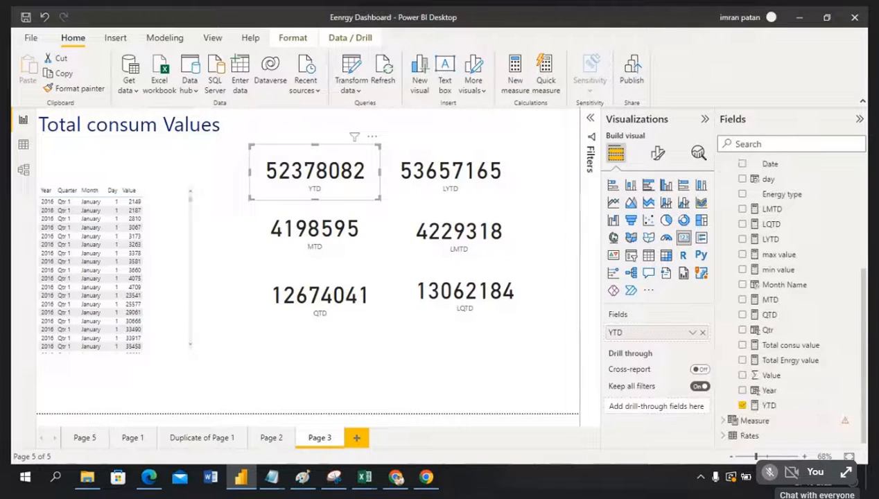
click(793, 409)
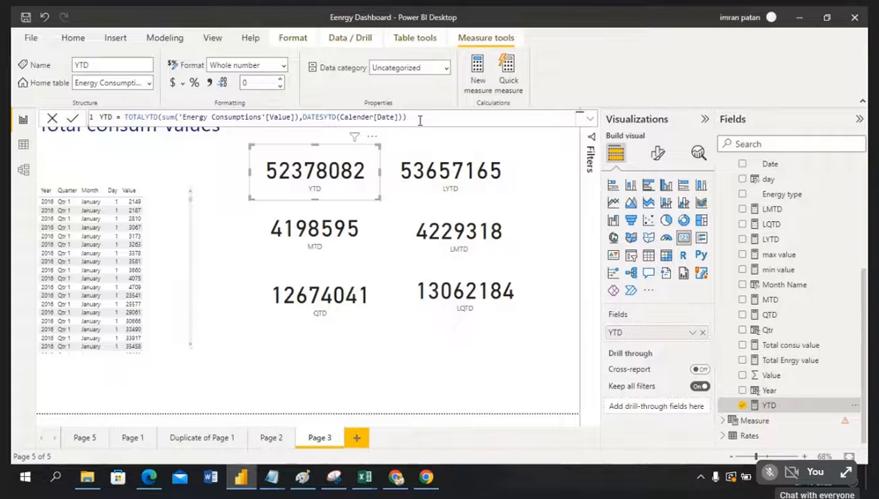
click(420, 121)
key(ctrl+a)
key(ctrl+c)
click(419, 121)
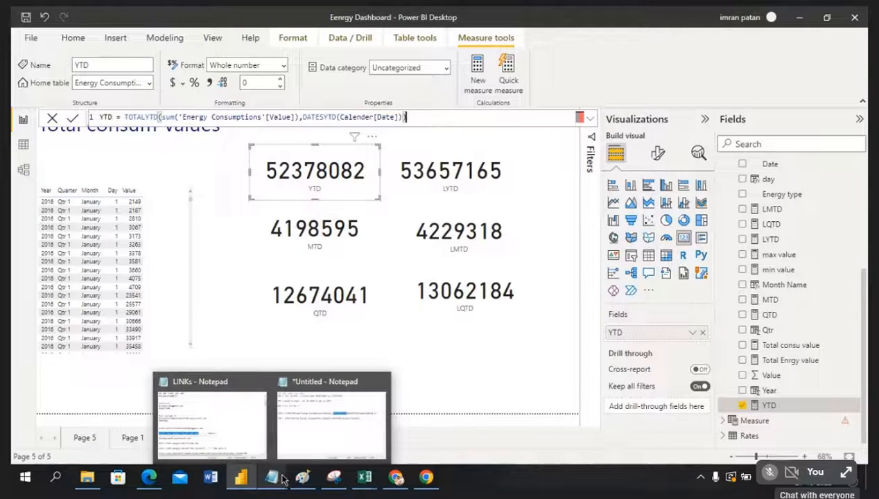
Switch to the untitled Notepad notes and paste the YTD formula below the existing formulas, separated by a blank line.
mouse_move(272, 477)
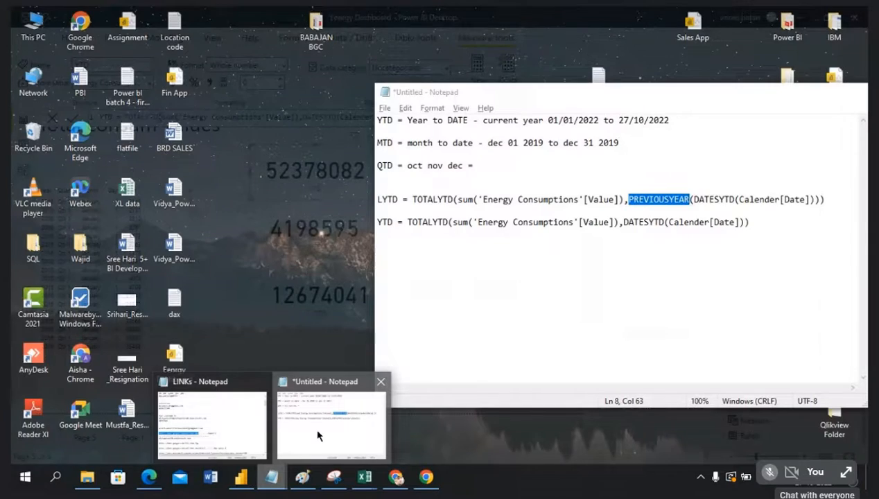
click(317, 436)
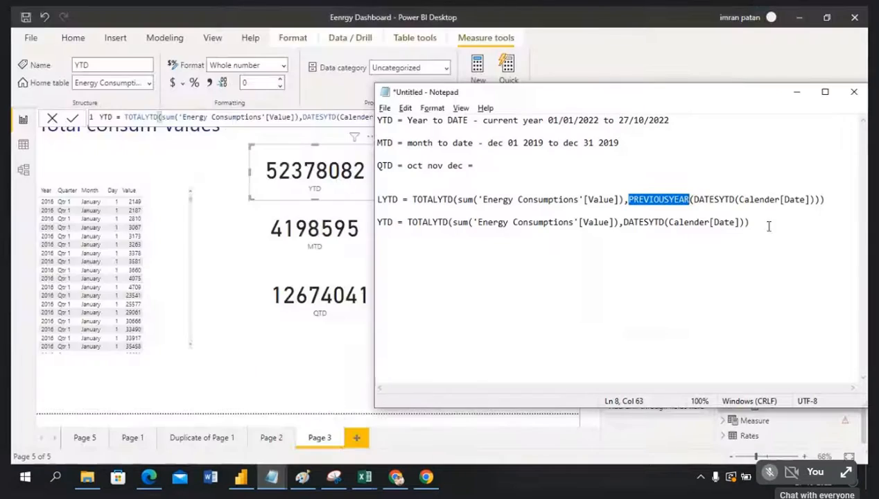
key(Return)
key(Return)
key(ctrl+v)
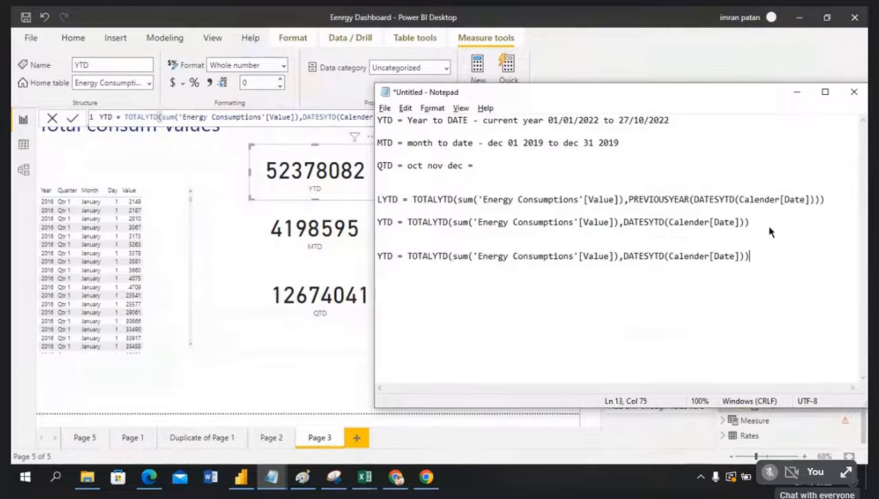
key(Return)
Copy the LYTD measure's formula from Power BI and paste it under the YTD formula in the Notepad notes.
key(alt+Tab)
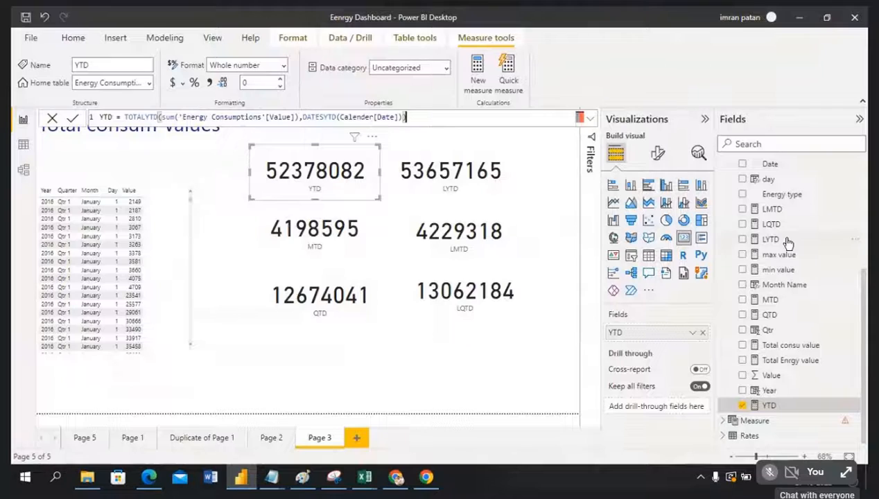
click(771, 239)
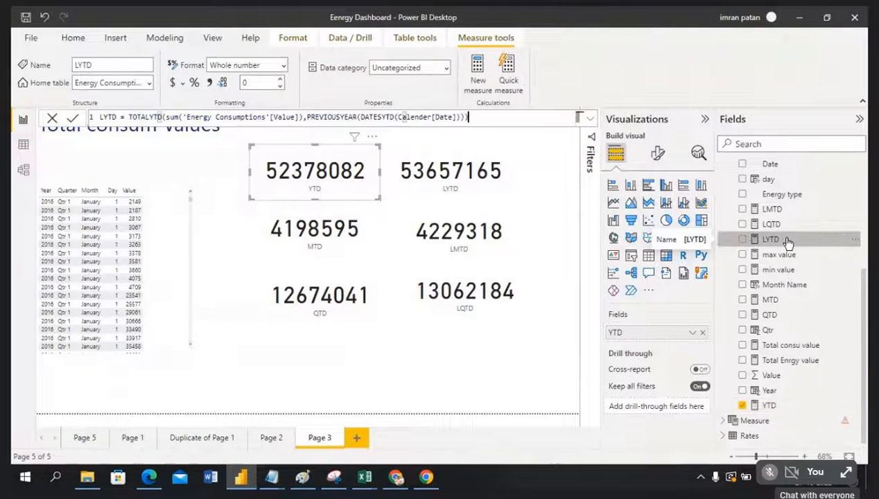
key(ctrl+a)
key(ctrl+c)
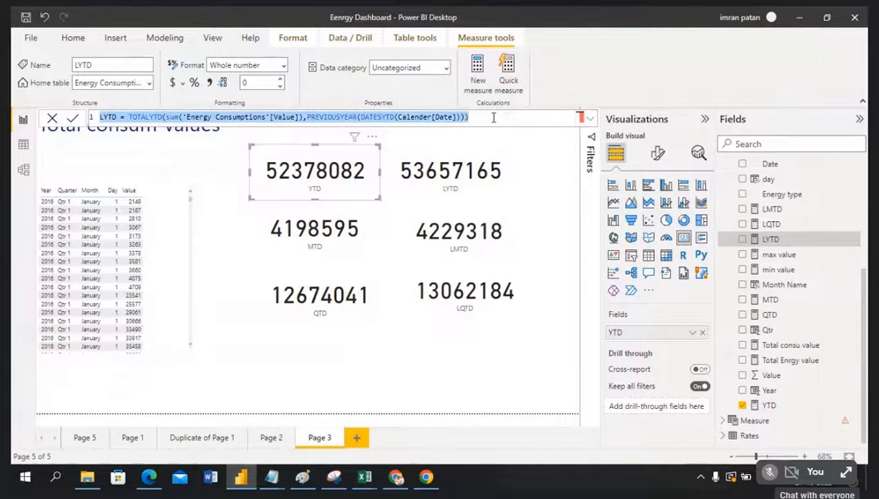
key(alt+Tab)
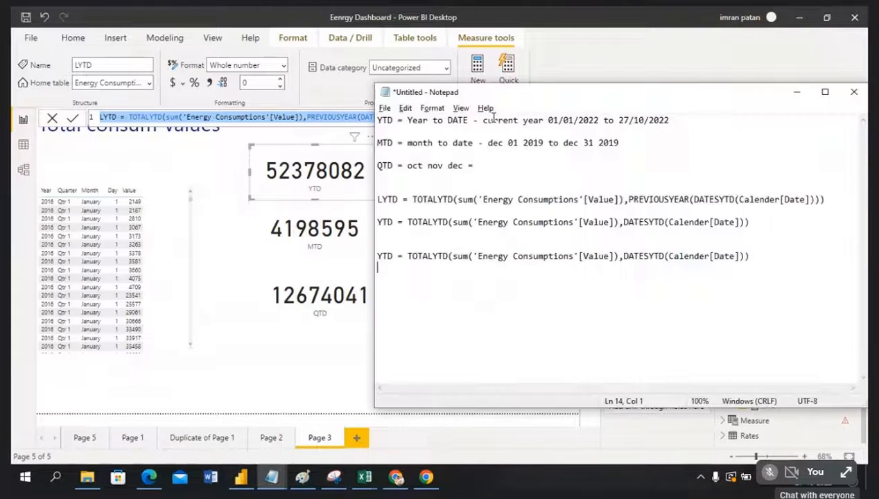
key(ctrl+v)
key(Return)
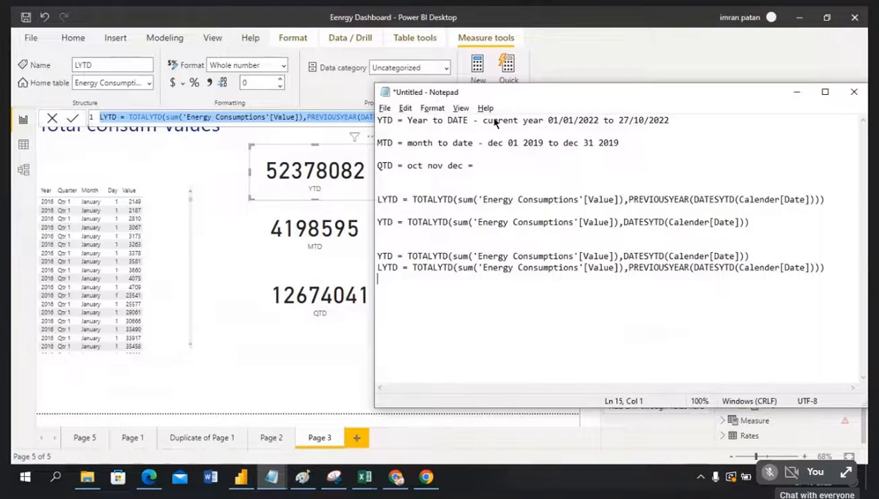
Copy the MTD measure's formula from Power BI and paste it under the LYTD formula in the Notepad notes.
key(alt+Tab)
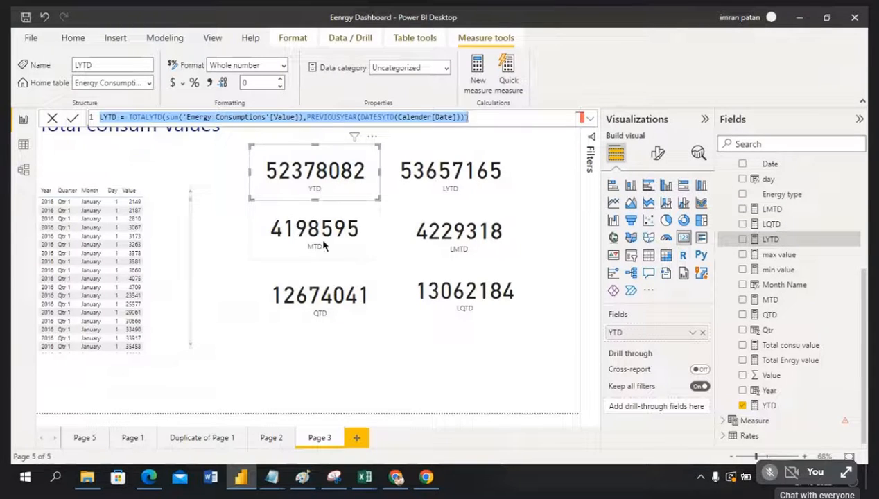
click(349, 229)
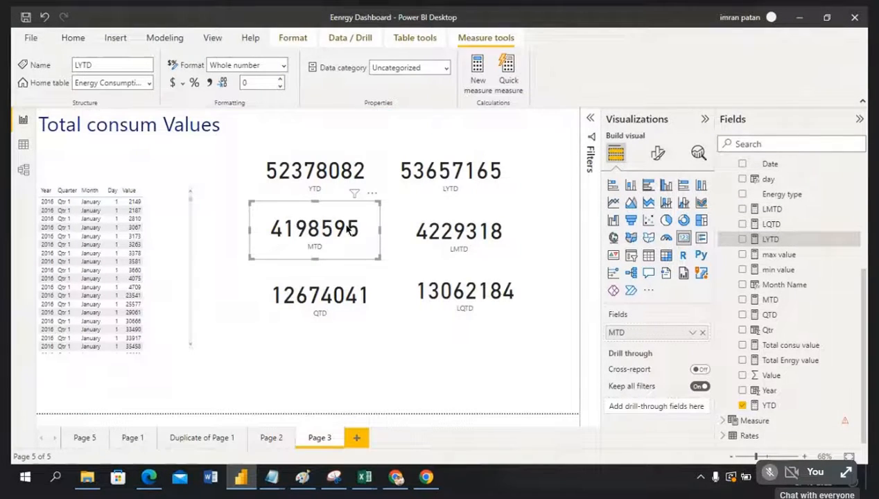
click(791, 306)
click(410, 116)
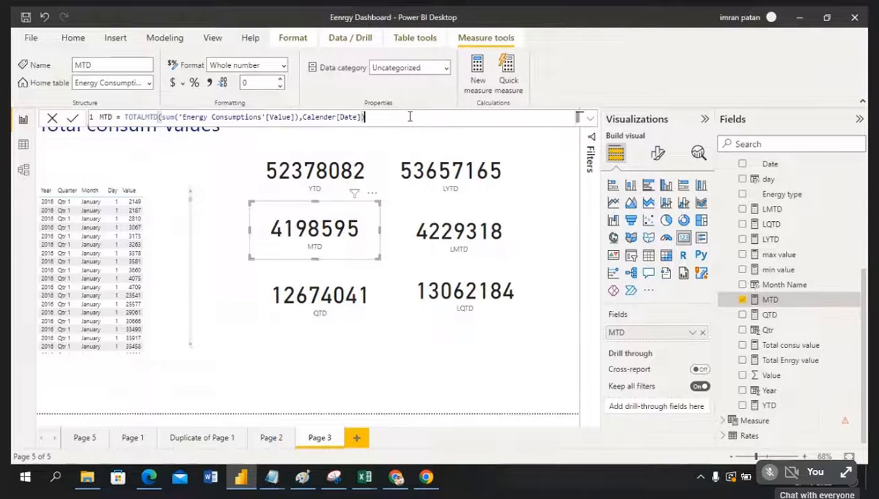
key(ctrl+a)
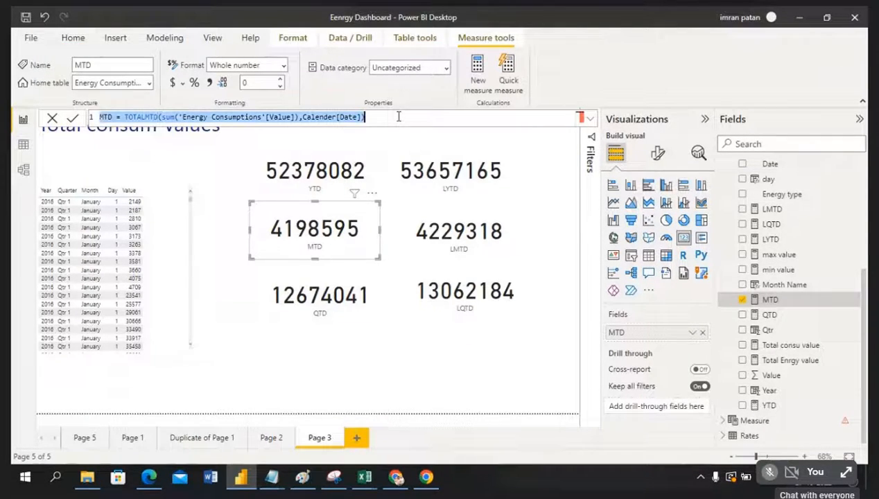
key(ctrl+c)
key(alt+Tab)
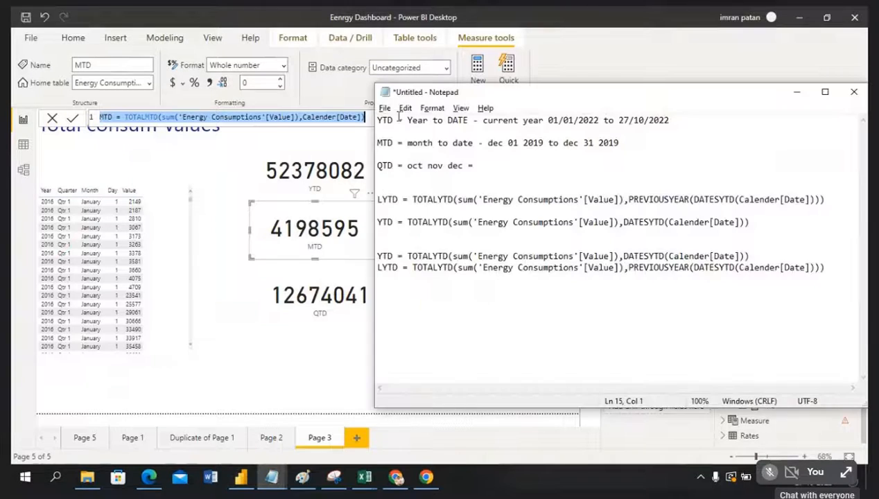
key(ctrl+v)
key(Return)
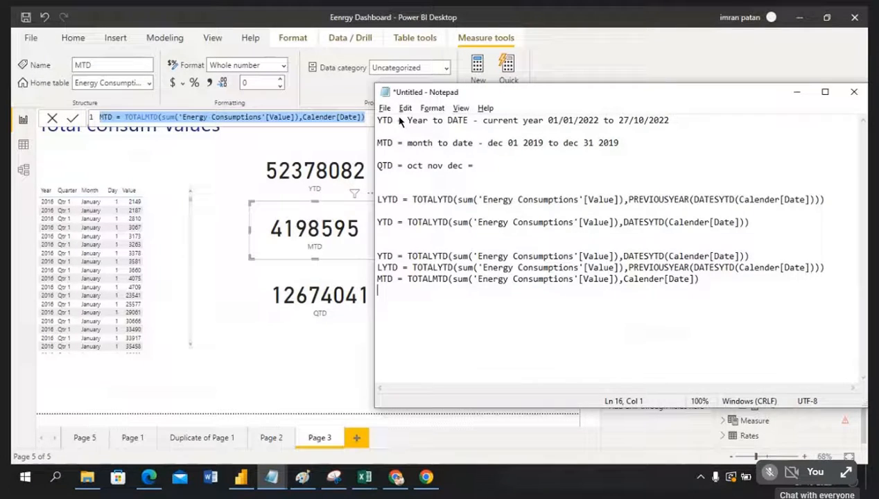
Copy the LMTD measure's formula from Power BI and paste it under the MTD formula in the Notepad notes.
key(alt+Tab)
click(455, 245)
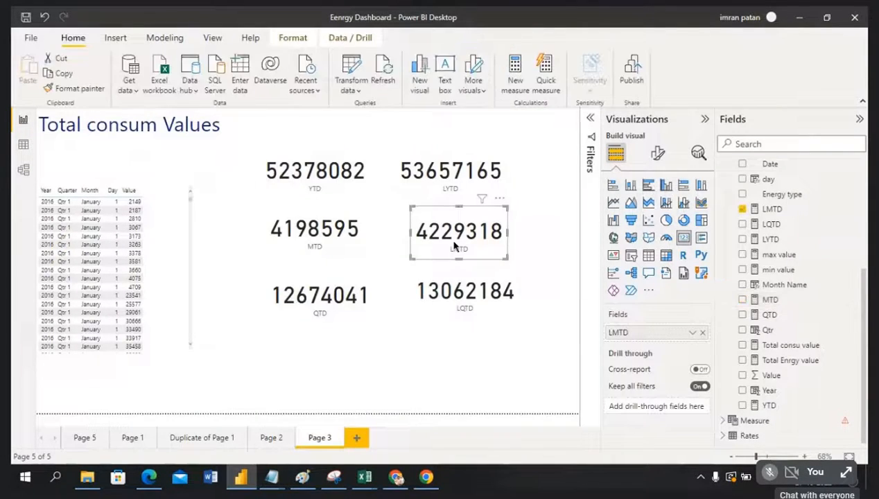
click(773, 210)
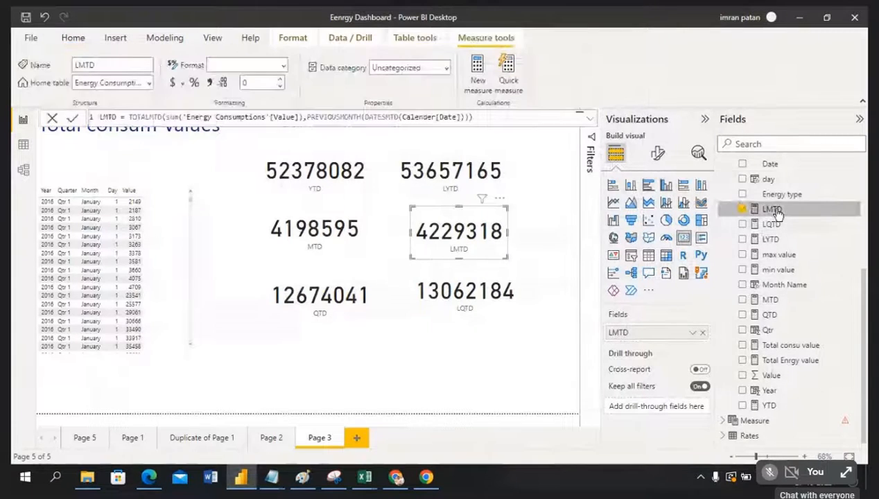
click(504, 115)
key(ctrl+a)
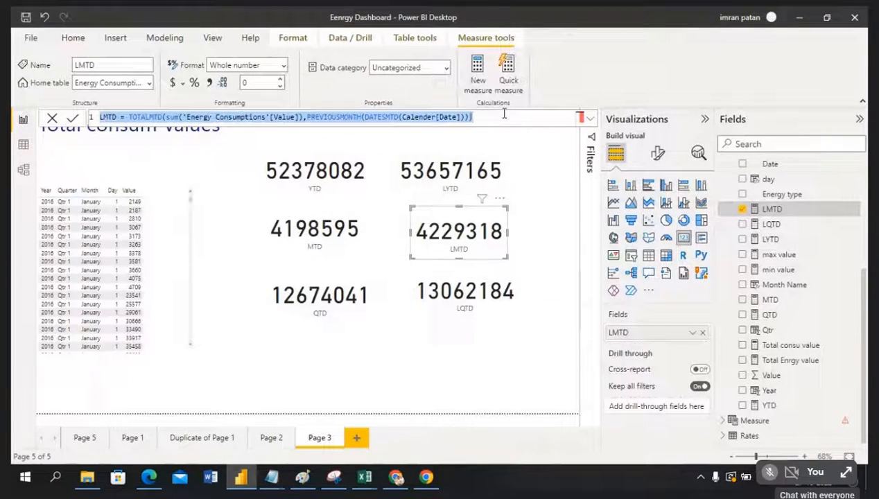
key(ctrl+c)
key(alt+Tab)
key(ctrl+v)
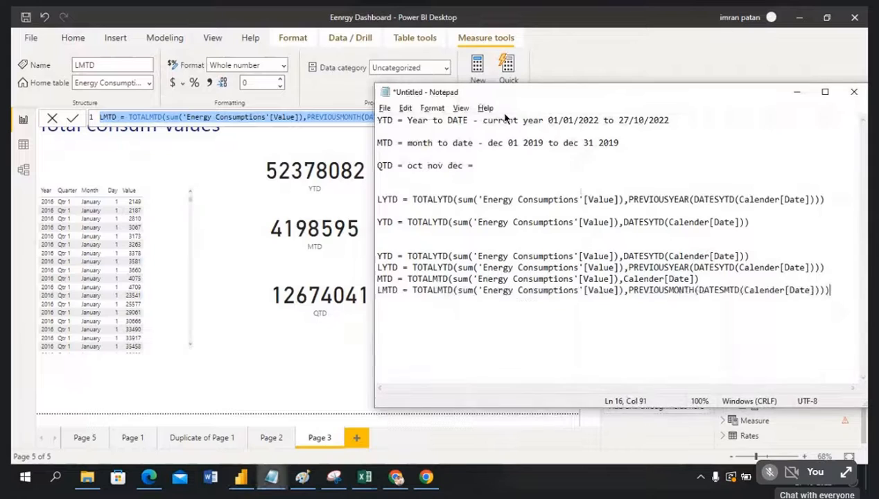
Copy the QTD measure's formula from Power BI and paste it under the LMTD formula in the Notepad notes.
key(alt+Tab)
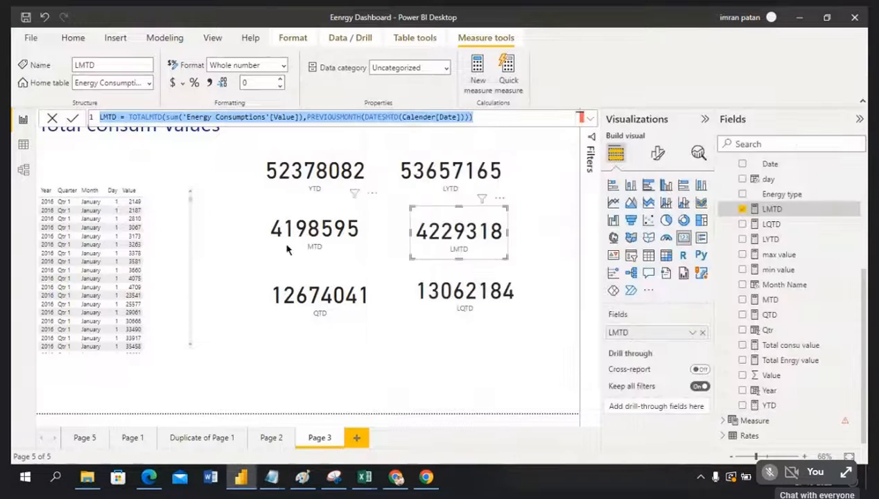
click(310, 280)
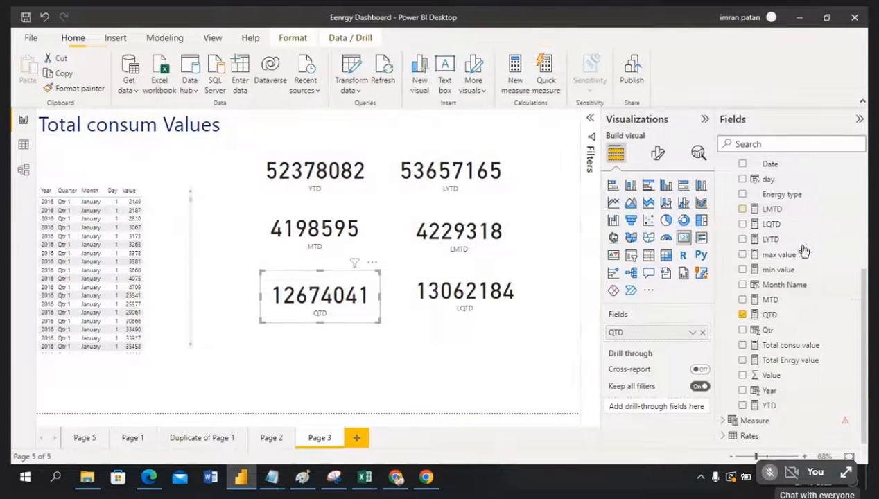
click(770, 316)
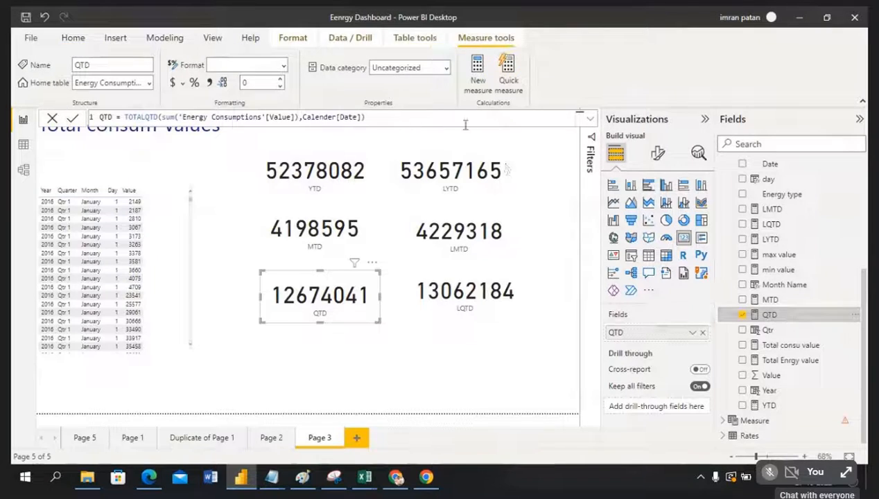
click(445, 118)
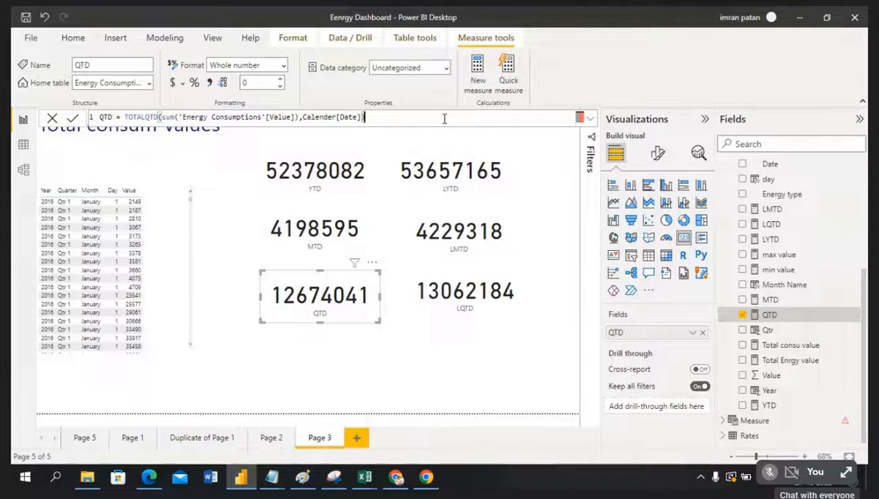
key(ctrl+a)
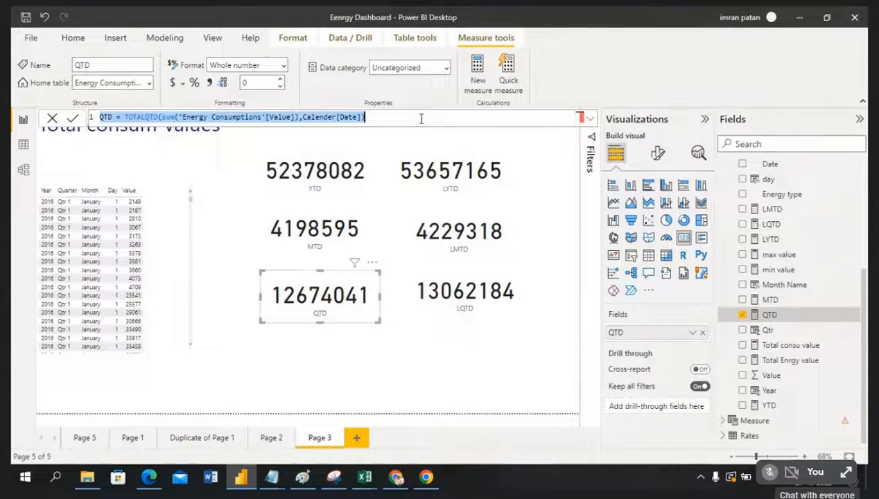
key(ctrl+c)
key(alt+Tab)
key(ctrl+v)
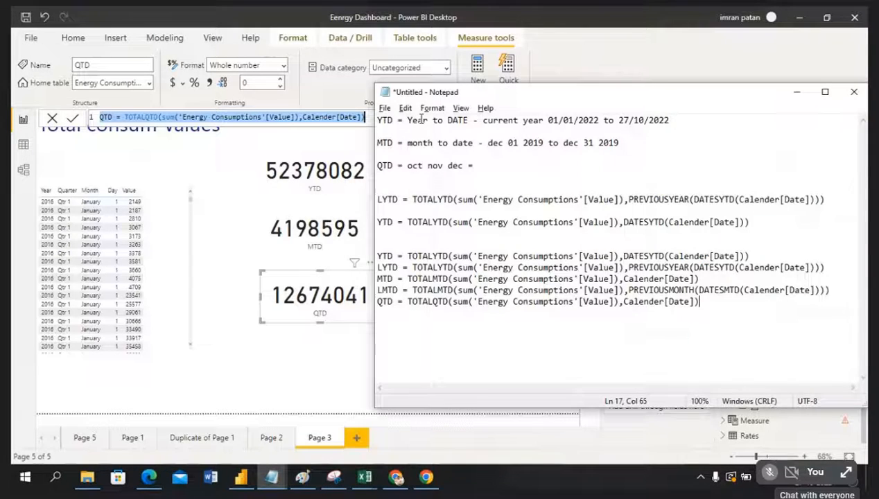
key(Return)
Copy the LQTD measure's formula from Power BI and paste it under the QTD formula in the Notepad notes.
key(alt+Tab)
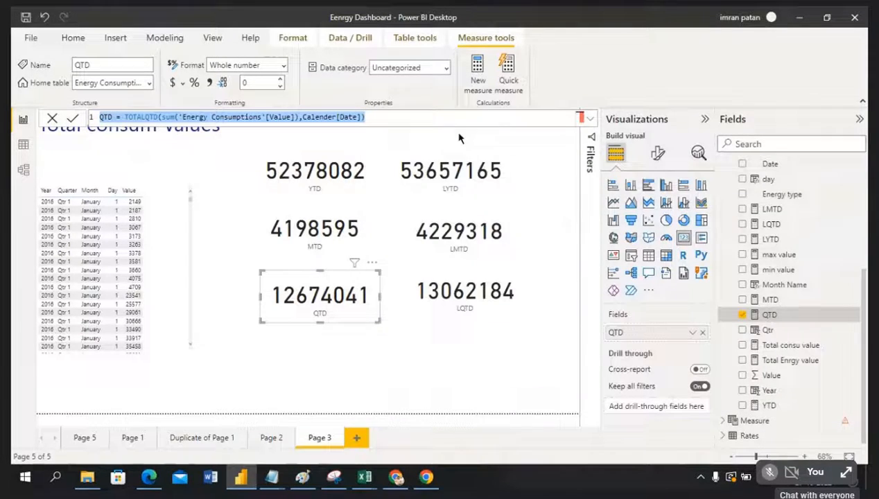
click(495, 284)
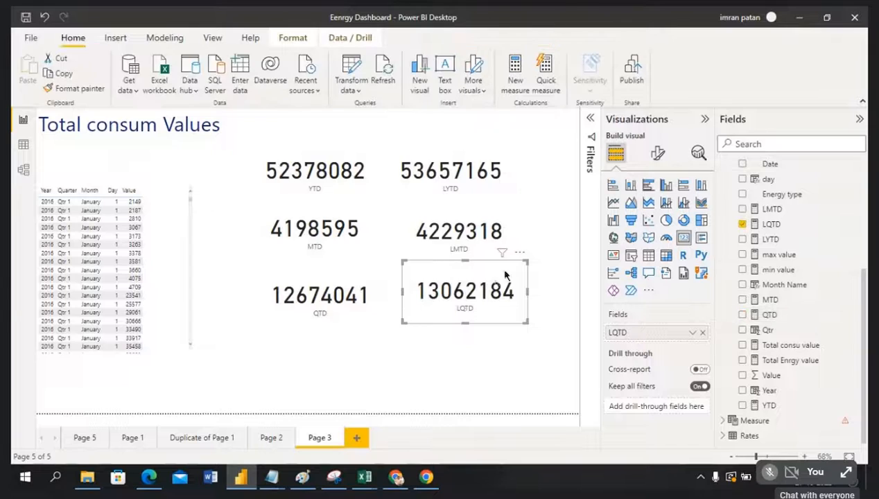
click(771, 224)
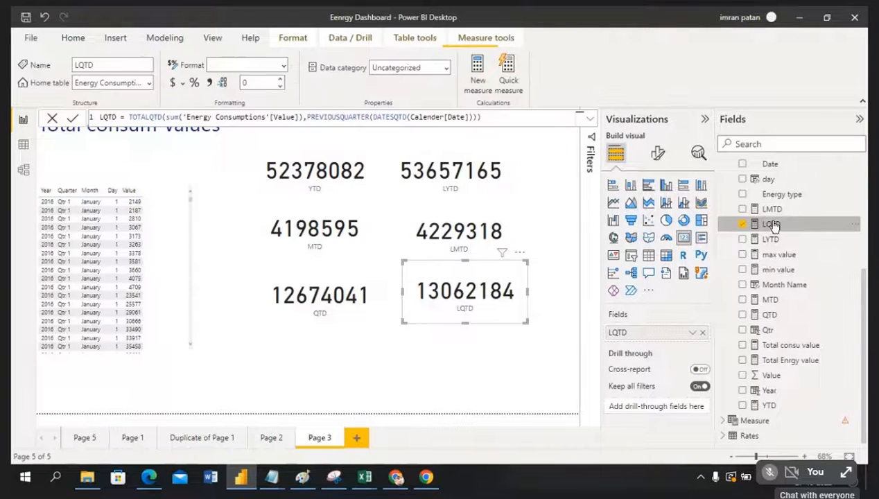
click(525, 118)
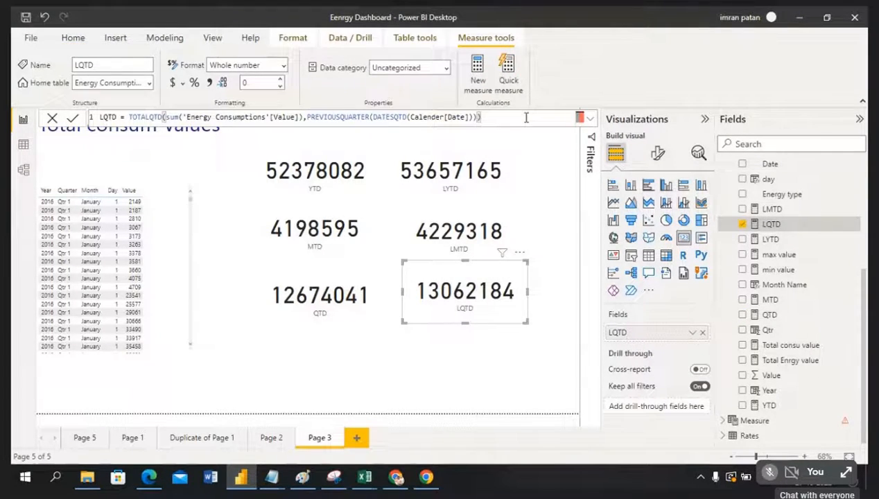
key(ctrl+a)
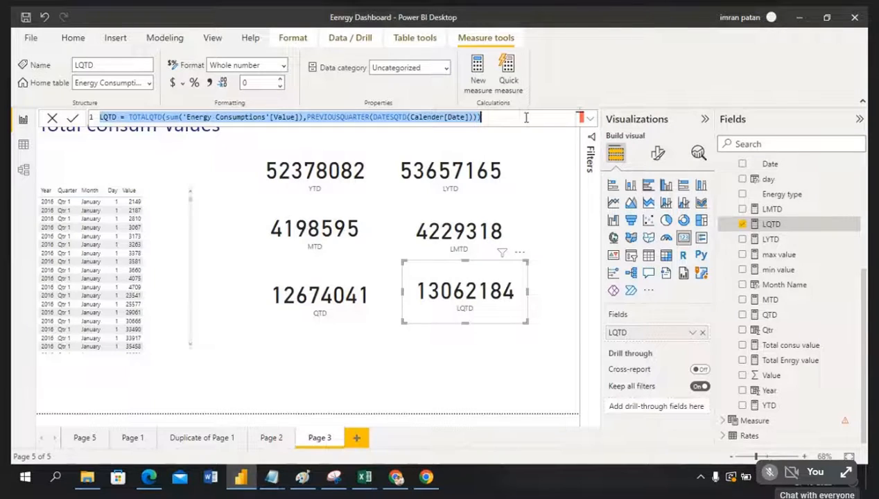
key(alt+Tab)
key(ctrl+v)
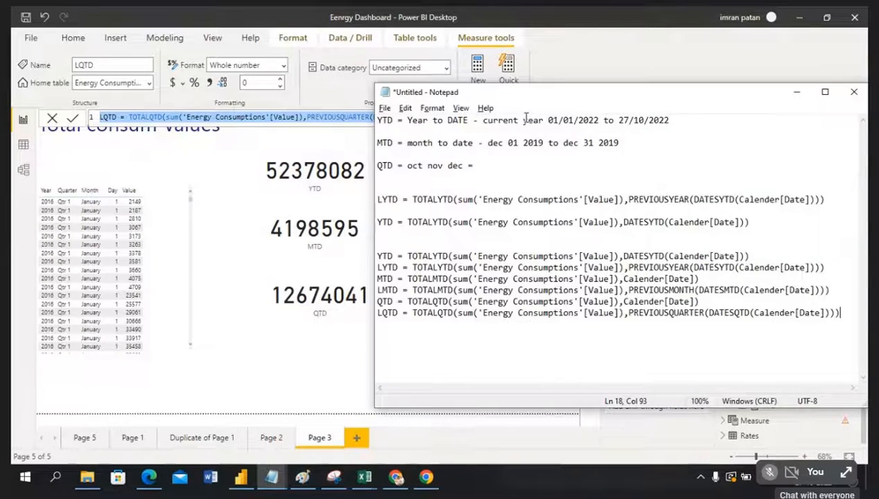
Save the Notepad notes to the Desktop as a text file named "Dates YTD".
click(385, 109)
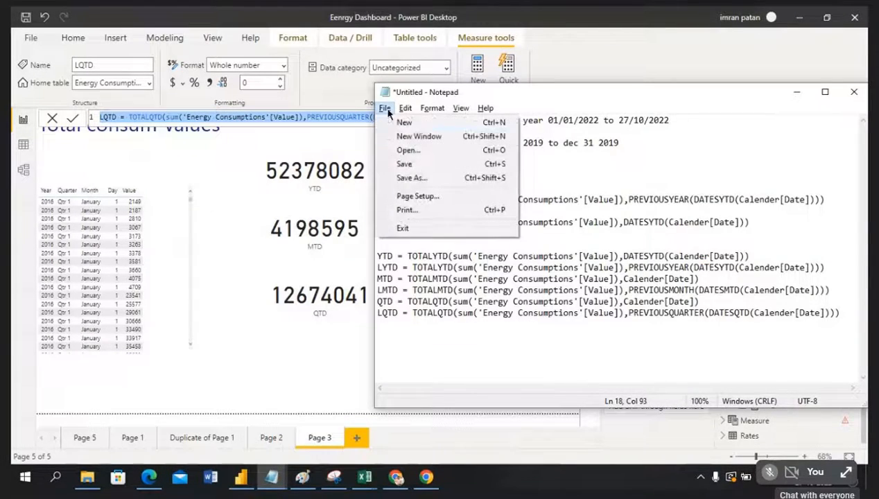
click(408, 180)
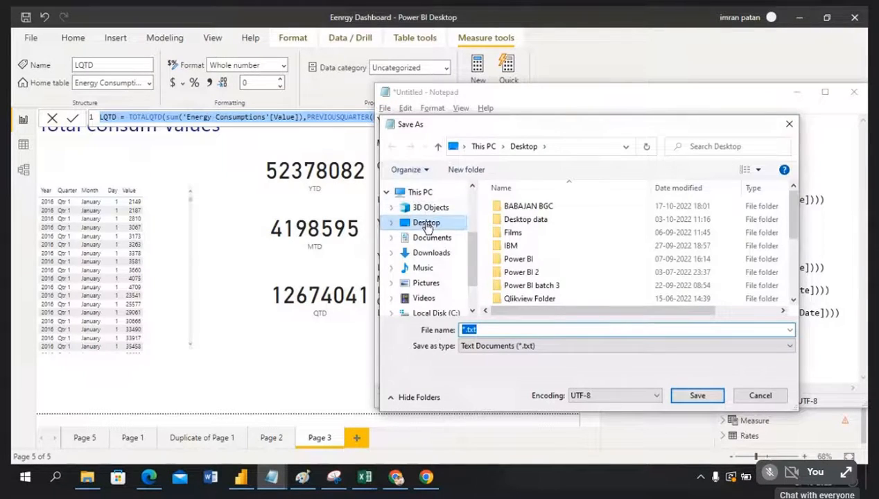
click(506, 330)
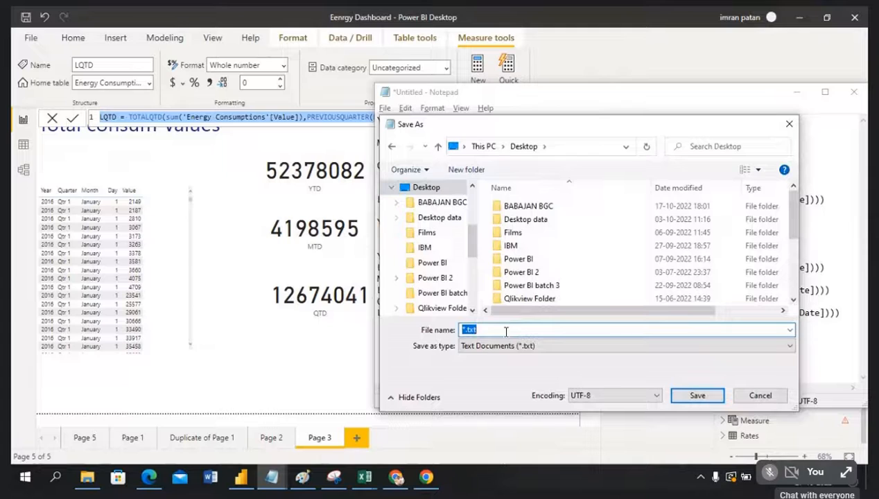
text(Dates YTD)
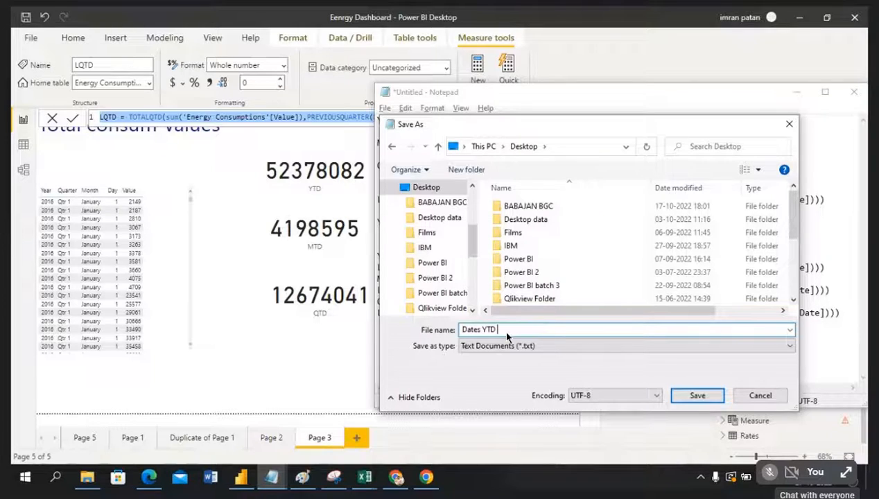
click(698, 398)
Switch to the Google Meet call and send the message "hi" to everyone in the in-call chat.
click(395, 477)
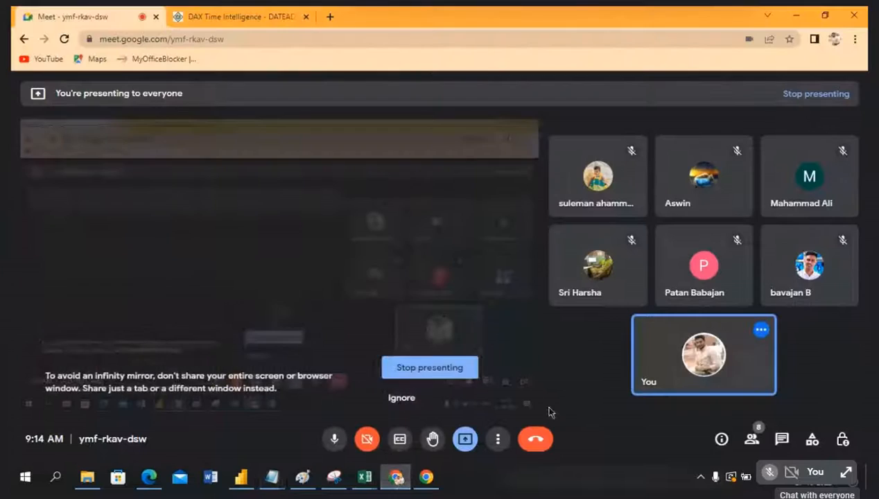
click(784, 443)
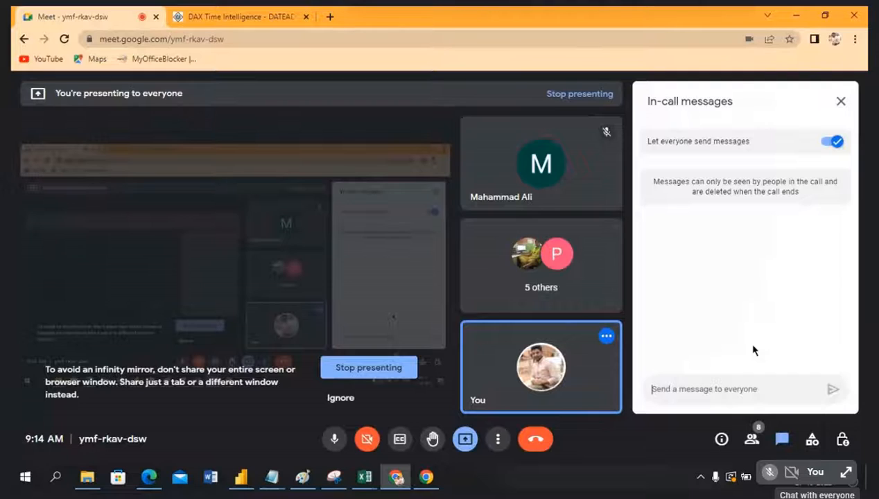
click(840, 101)
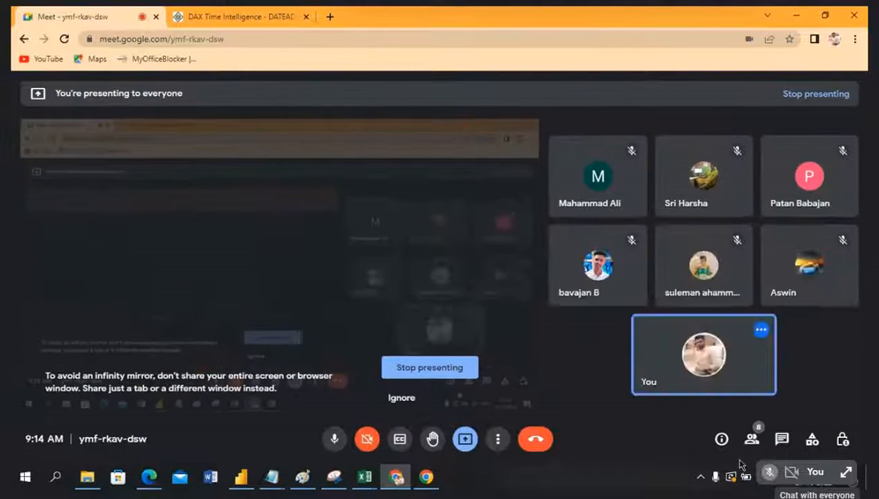
click(784, 442)
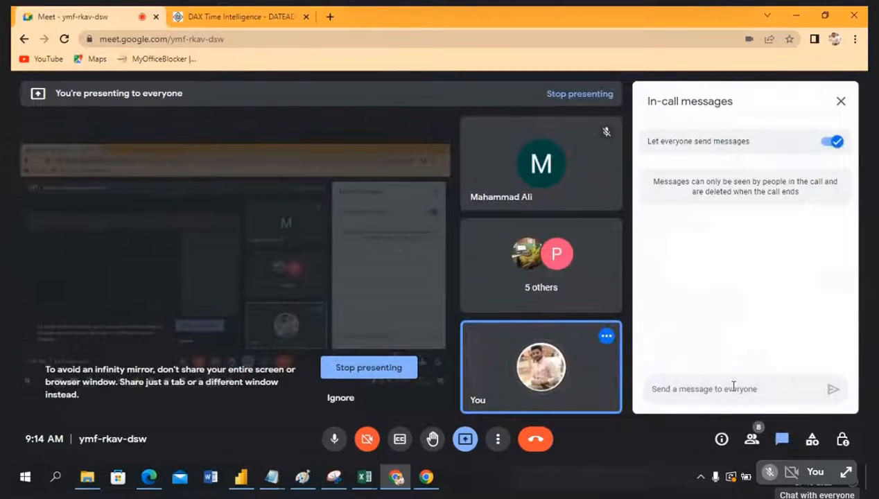
click(733, 387)
text(hi)
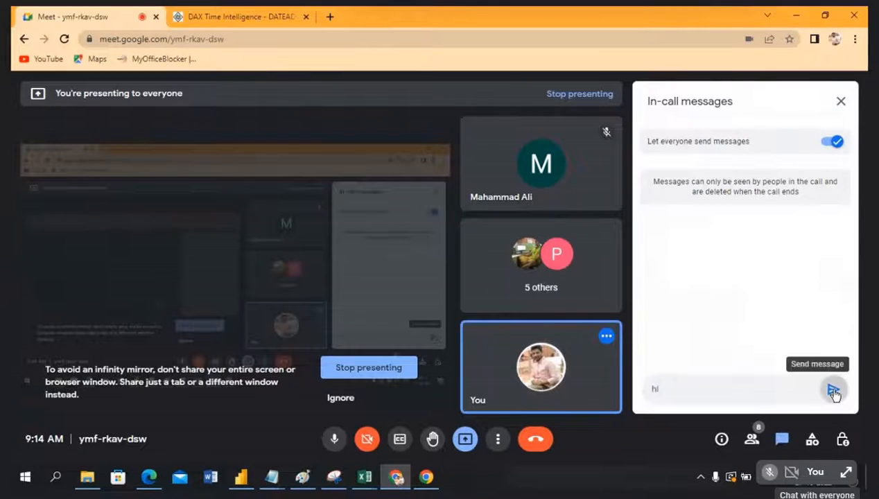
click(833, 391)
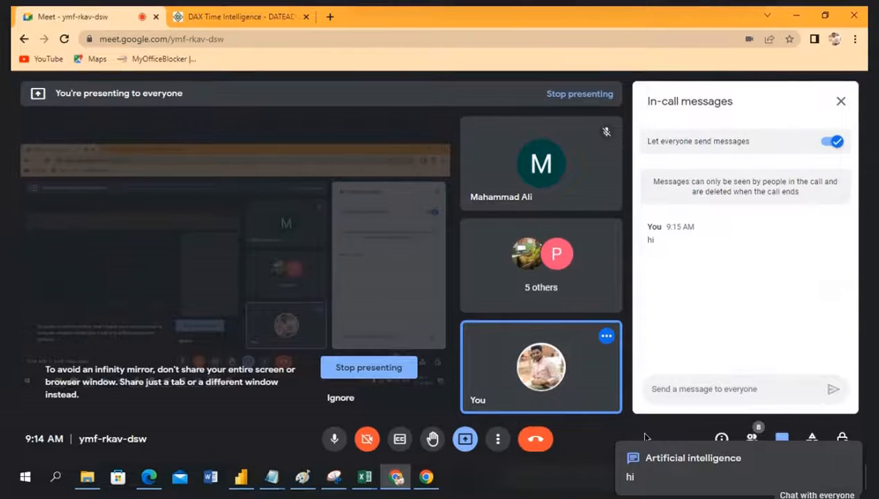
Copy the last block of six formulas, YTD through LQTD, from the Dates YTD notes in Notepad.
key(alt+Tab)
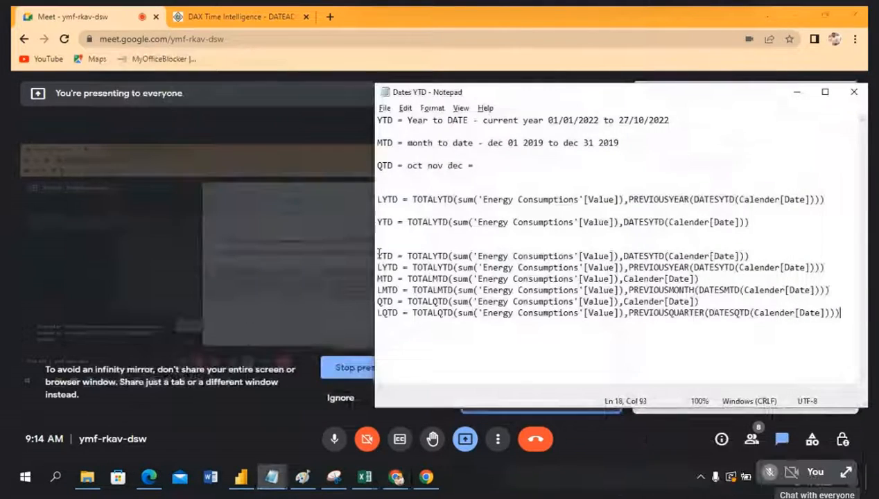
click(379, 255)
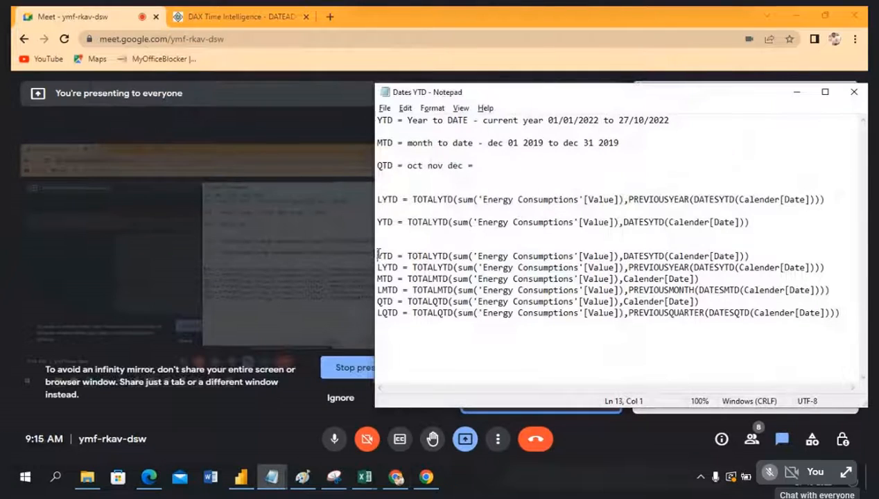
key(shift+Down)
key(shift+Down)
key(shift+Down)
key(shift+Down)
key(shift+Down)
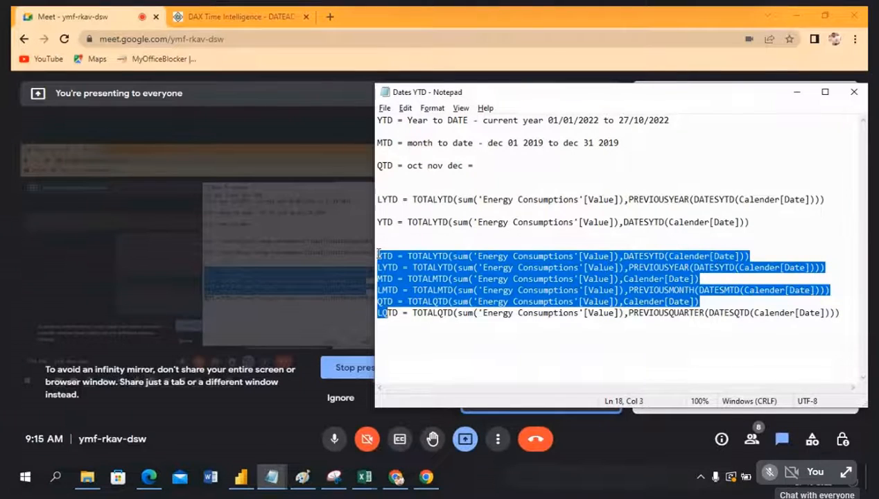
key(shift+Right)
key(shift+Right)
key(shift+Right)
key(shift+Right)
key(shift+Right)
key(shift+Right)
key(shift+Right)
key(shift+Right)
key(shift+Right)
key(shift+Right)
key(shift+Right)
key(shift+Right)
key(shift+Right)
key(shift+Right)
key(shift+Right)
key(shift+Right)
key(shift+Right)
key(shift+Right)
key(shift+Right)
key(shift+Right)
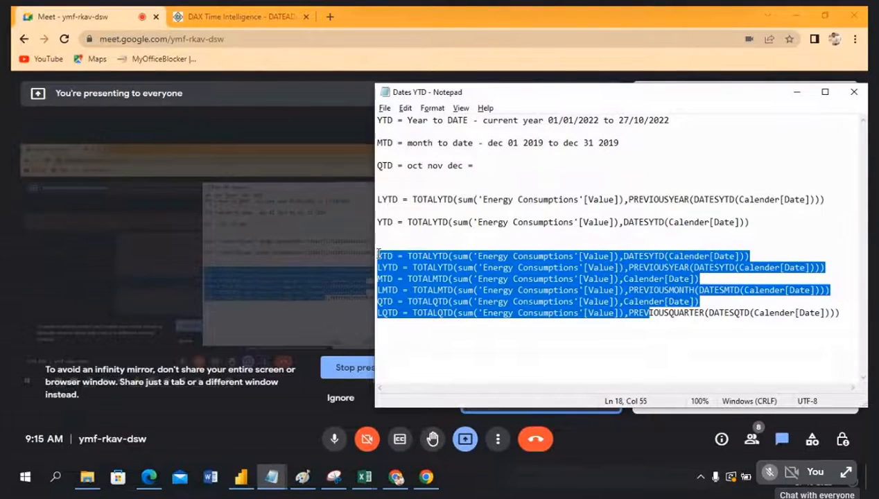
key(shift+Right)
key(shift+Right)
key(shift+Right)
key(shift+Right)
key(shift+Right)
key(shift+Right)
key(shift+Right)
key(shift+Right)
key(shift+Right)
key(shift+Right)
key(shift+Right)
key(shift+Right)
key(shift+Right)
key(shift+Right)
key(shift+Right)
key(shift+Right)
key(shift+Right)
key(shift+Right)
key(shift+Right)
key(shift+Right)
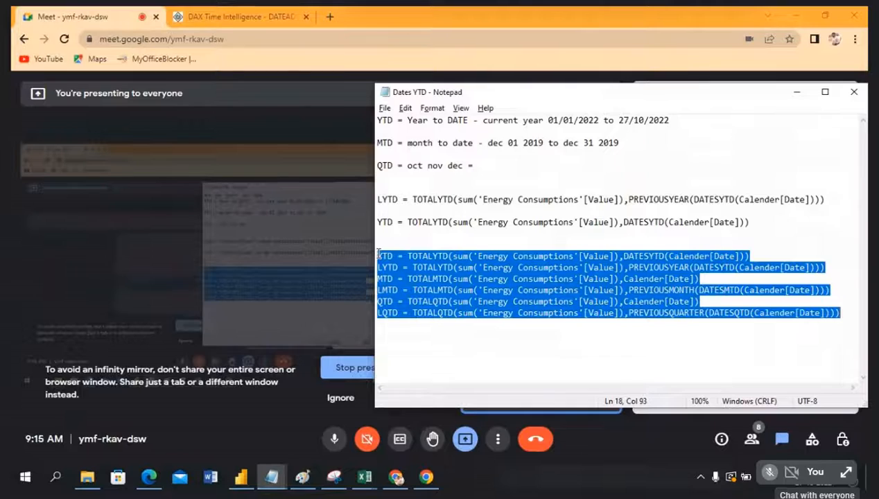
click(378, 253)
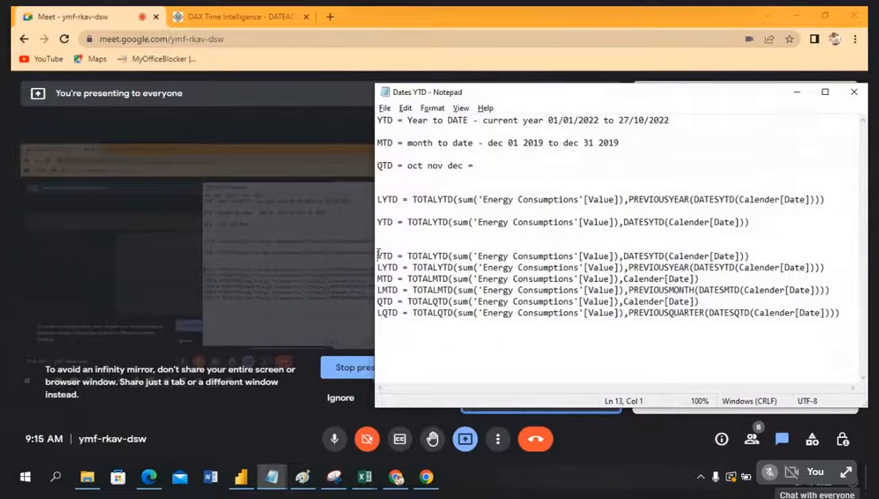
click(375, 251)
Paste the six copied formulas into the Google Meet chat and send them to everyone.
click(673, 387)
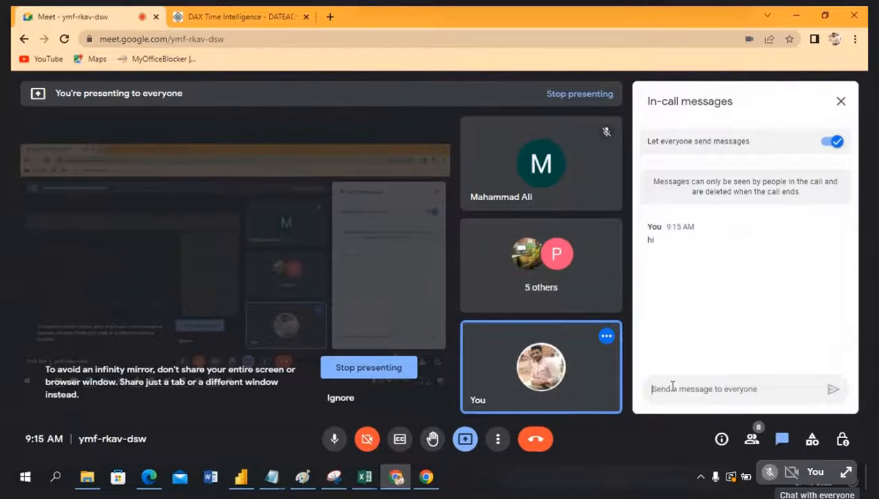
text(QTD = TOTALQTD(sum('Energy Consumptions'[Value]),Calender[Date]) LQTD = TOTALQTD(sum('Energy Consumptions'[Value]),PREVIOUSQUARTER(DATESQTD(Calender[Date]))))
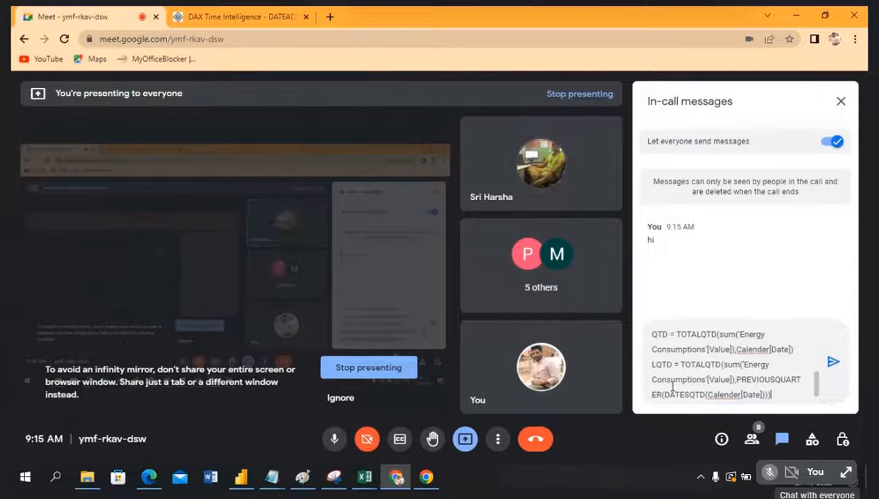
key(Return)
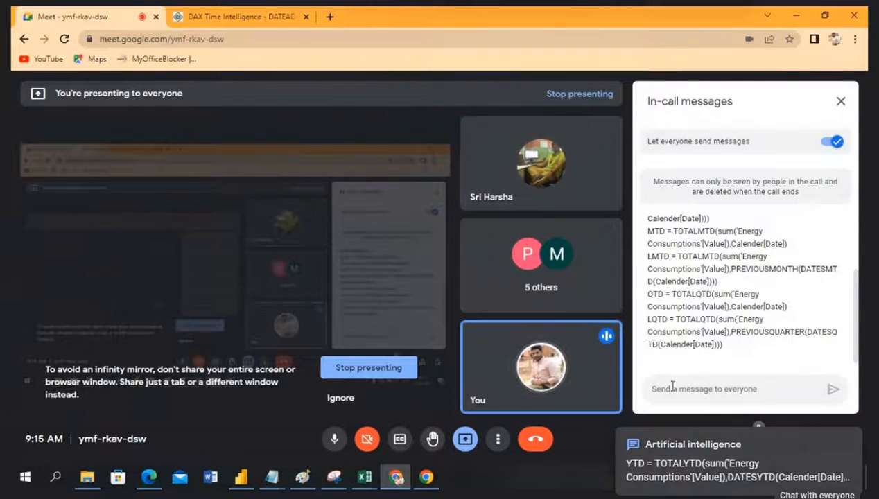
Open the chat in the viewer's own Meet window and copy the received YTD to LQTD formulas.
click(817, 498)
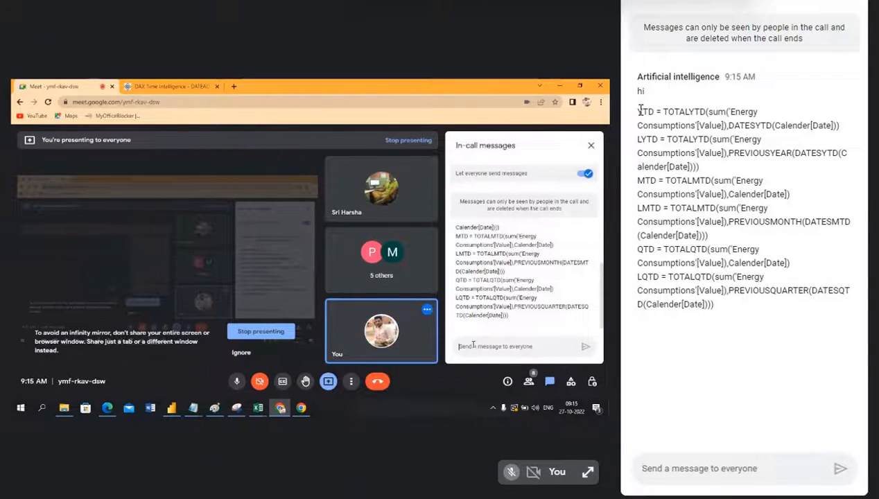
drag(638, 111, 758, 331)
right_click(721, 250)
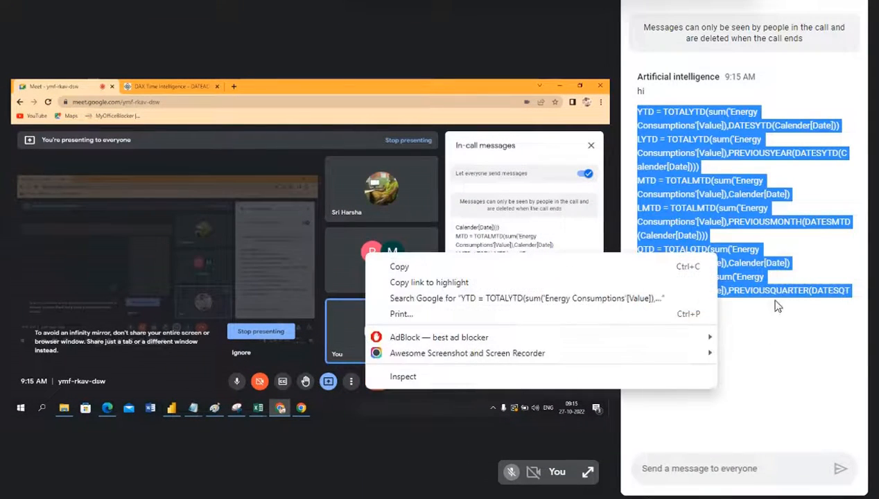
click(398, 265)
Open Notepad++ and paste the copied YTD to LQTD formulas into a new blank document.
key(super)
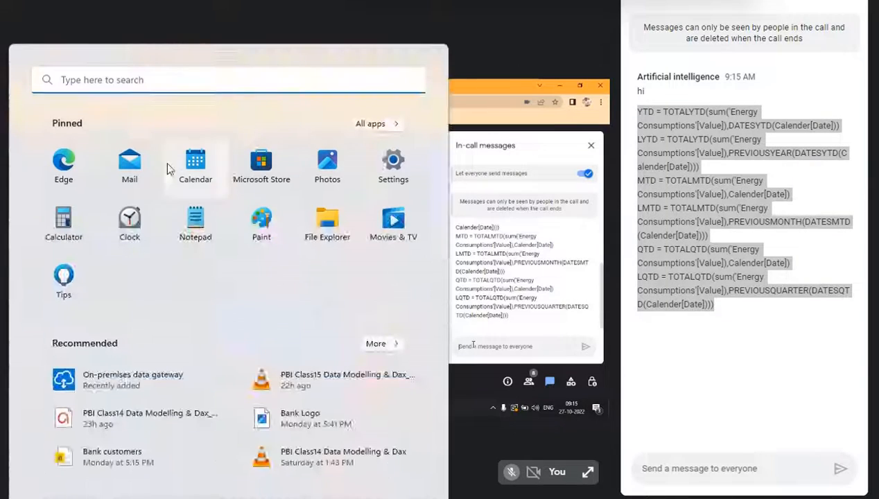
text(n)
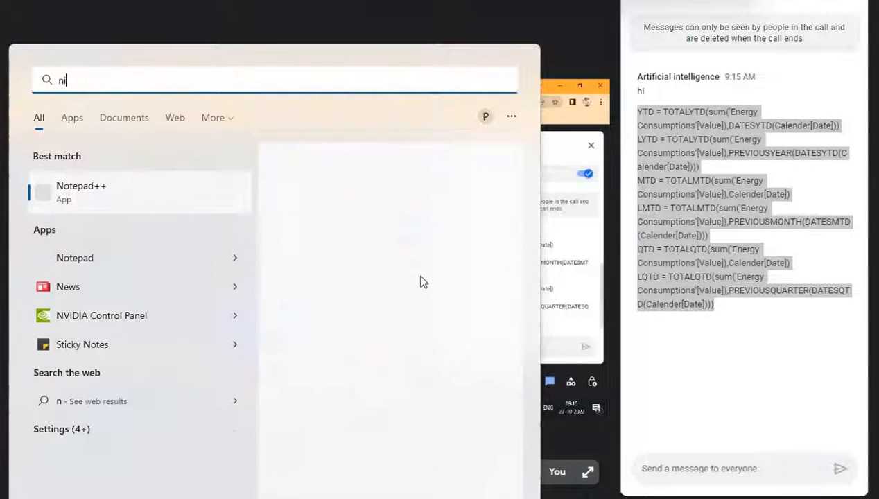
text(i)
click(102, 285)
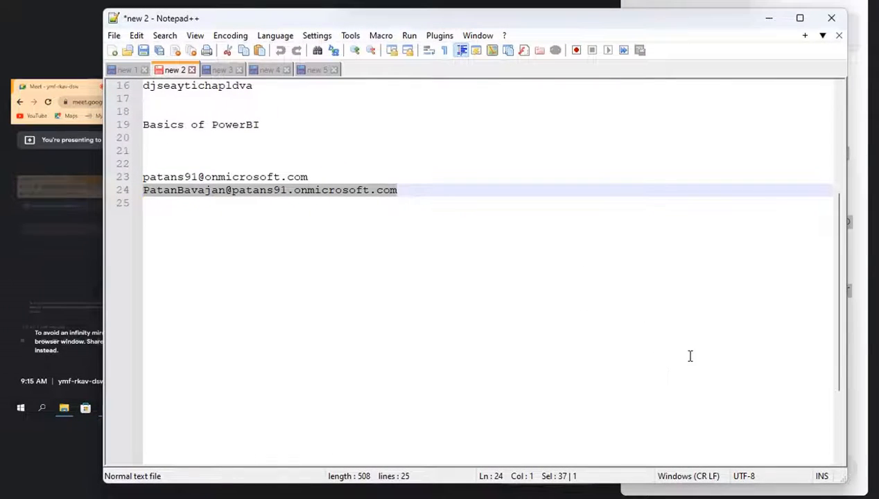
click(400, 204)
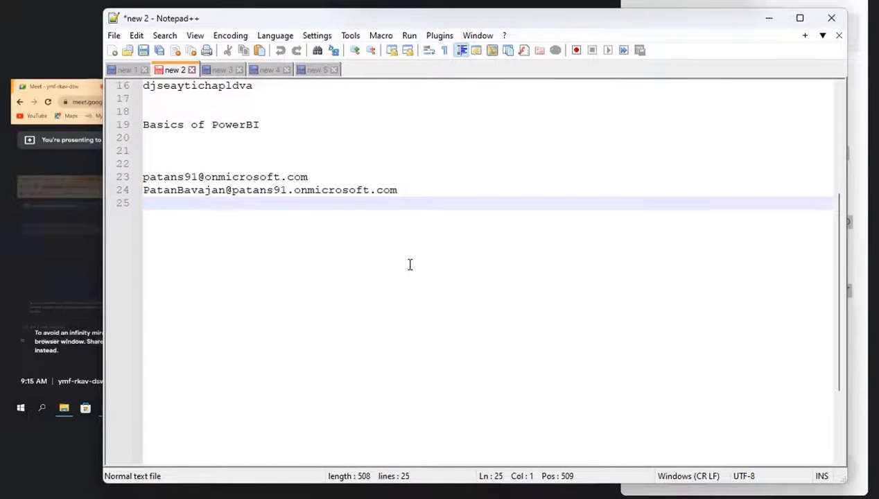
key(ctrl+t)
key(ctrl+n)
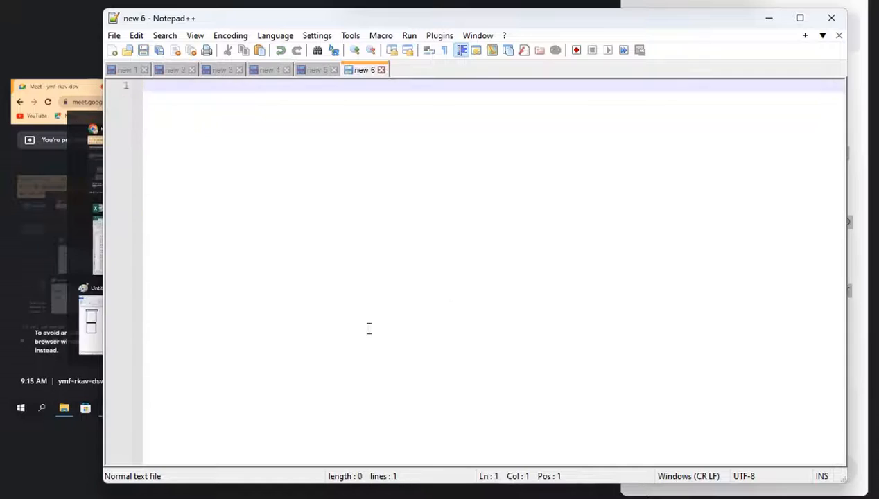
key(ctrl+v)
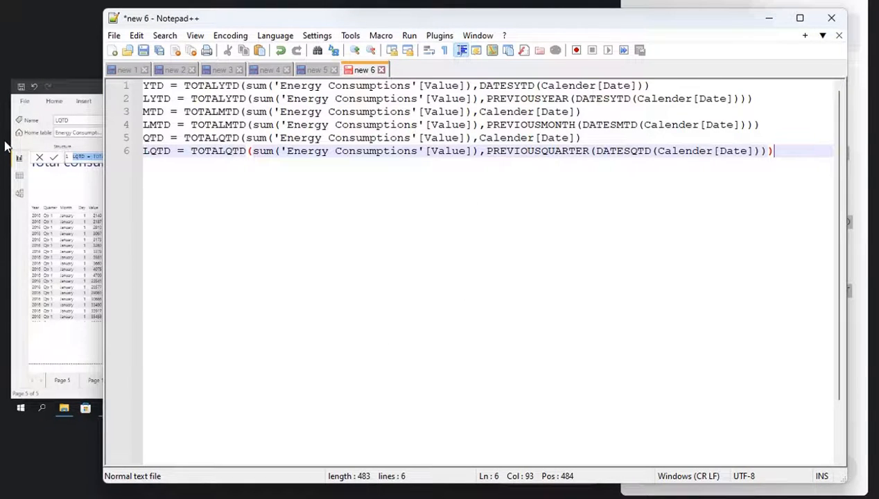
Return to the viewer's own Meet window and hide its chat to enlarge the shared presentation.
click(5, 145)
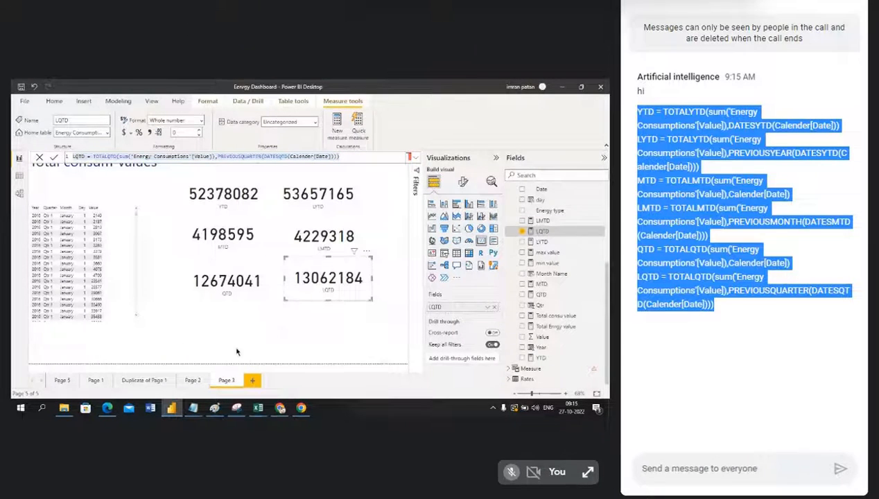
key(ctrl+alt+c)
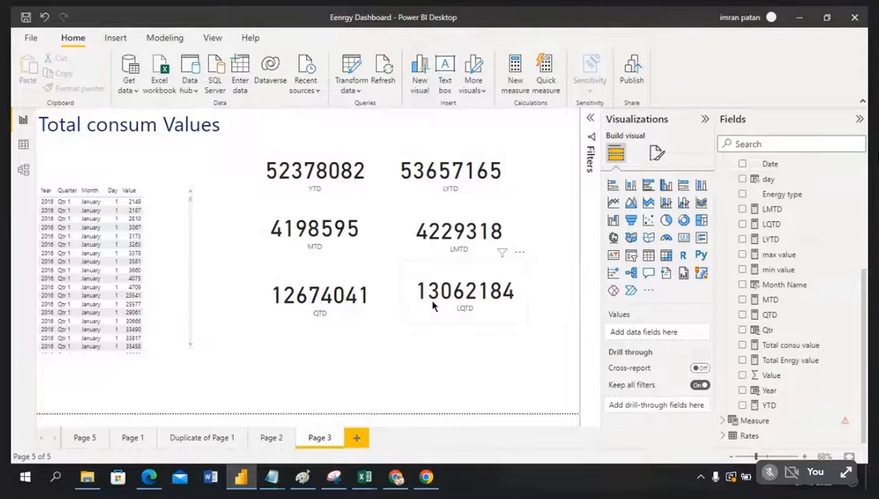
Move the LQTD card slightly down on Page 3, deselect it and save the Power BI report.
drag(451, 276, 451, 285)
click(403, 362)
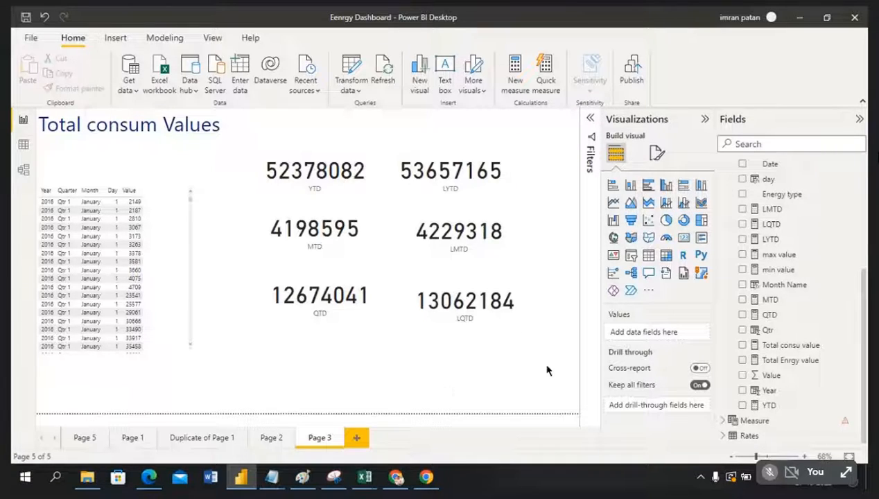
click(26, 18)
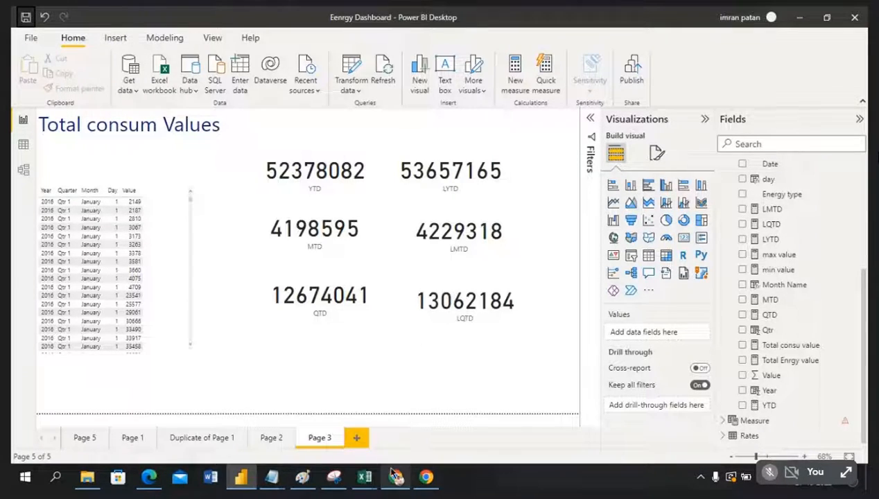
Switch from Power BI Desktop to the presenter's Google Meet call in Chrome.
mouse_move(397, 478)
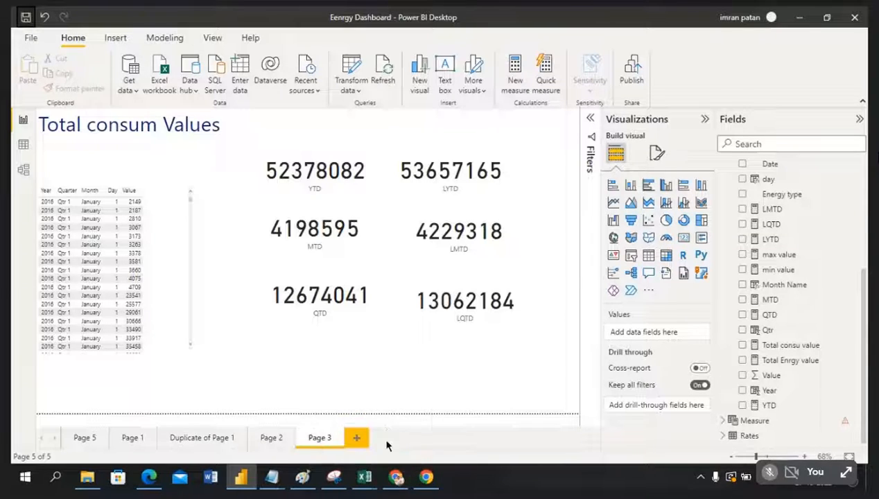
click(397, 479)
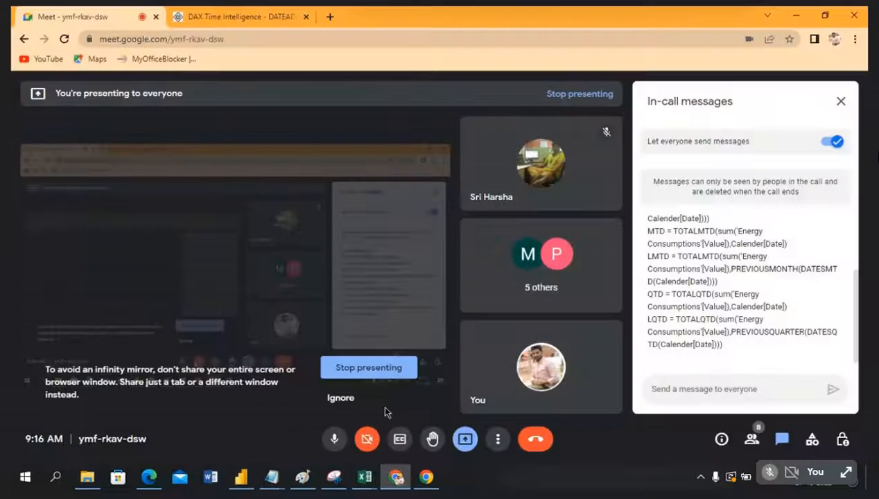